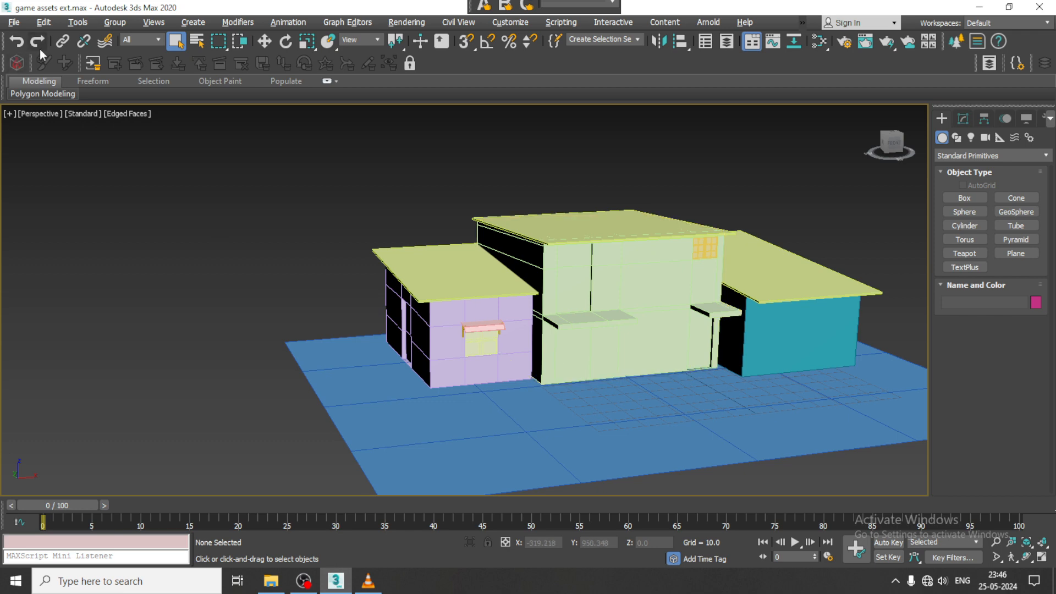
# - View the reference image Slum_a1.jpg from the Slum folder and place its window beside the building model
pyautogui.click(14, 23)
pyautogui.click(53, 98)
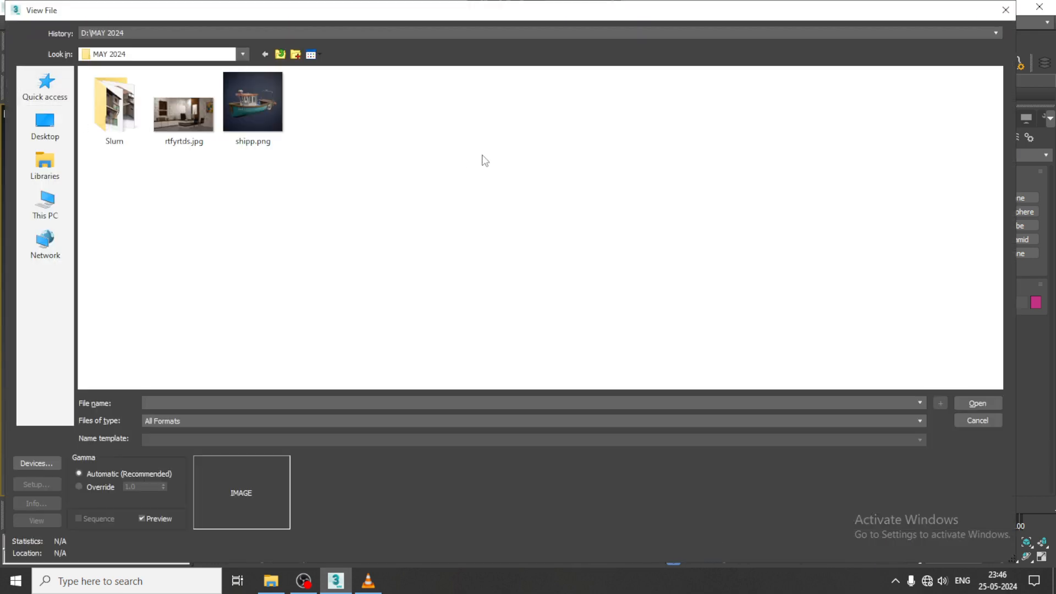
pyautogui.doubleClick(120, 122)
pyautogui.doubleClick(547, 116)
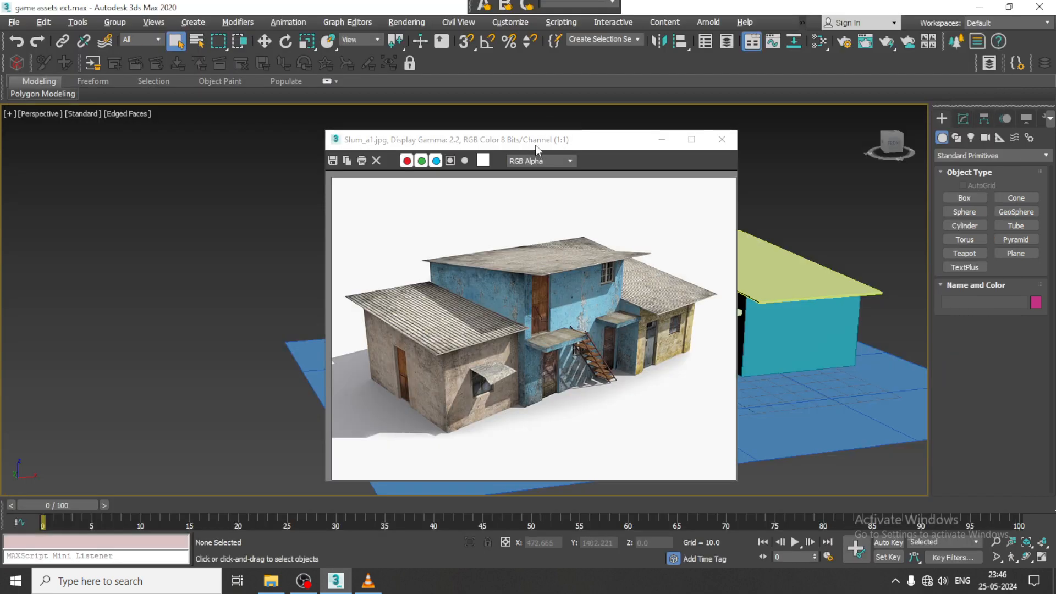
pyautogui.moveTo(536, 145); pyautogui.dragTo(270, 90)
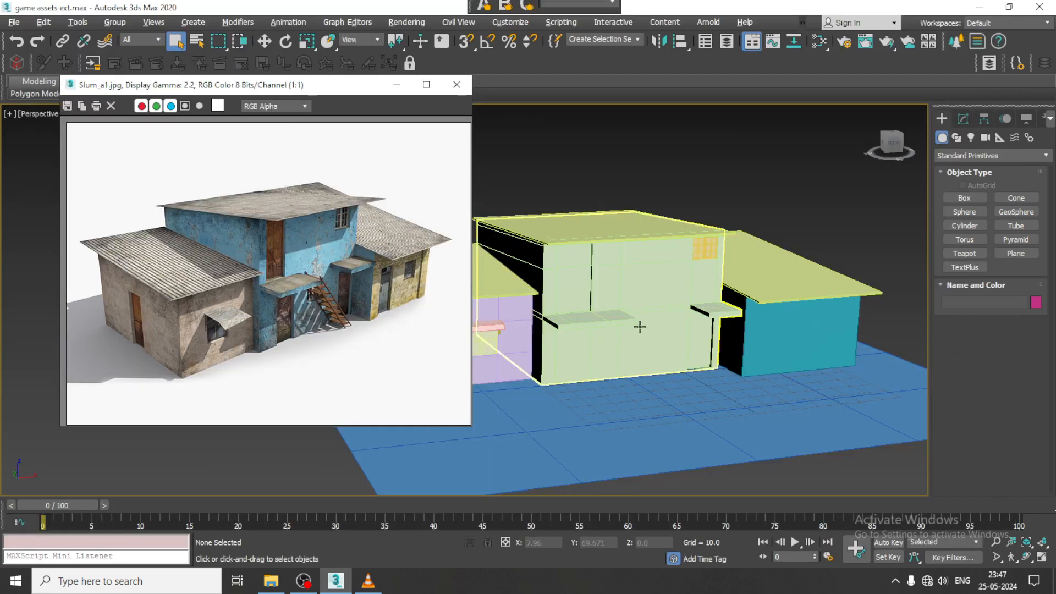
# - Use SwiftLoop to add vertical edge loops for the door's sides on the front wall of the teal building
pyautogui.moveTo(769, 330)
pyautogui.mouseDown(button='middle')
pyautogui.moveTo(722, 321)
pyautogui.moveTo(763, 330)
pyautogui.mouseUp(button='middle')
pyautogui.click(737, 322)
pyautogui.scroll(3, 758, 317)
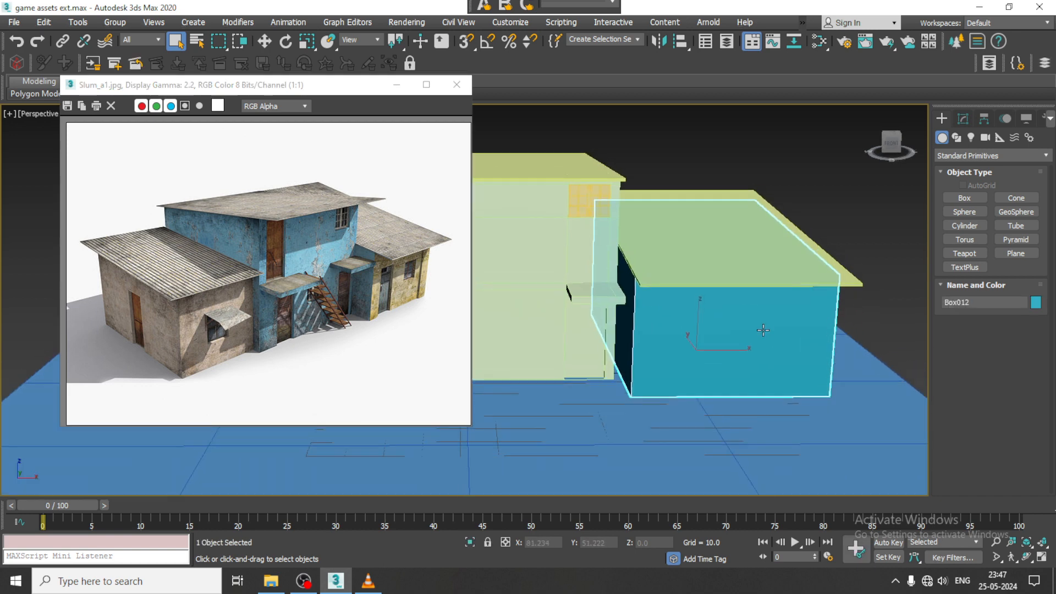
pyautogui.click(963, 119)
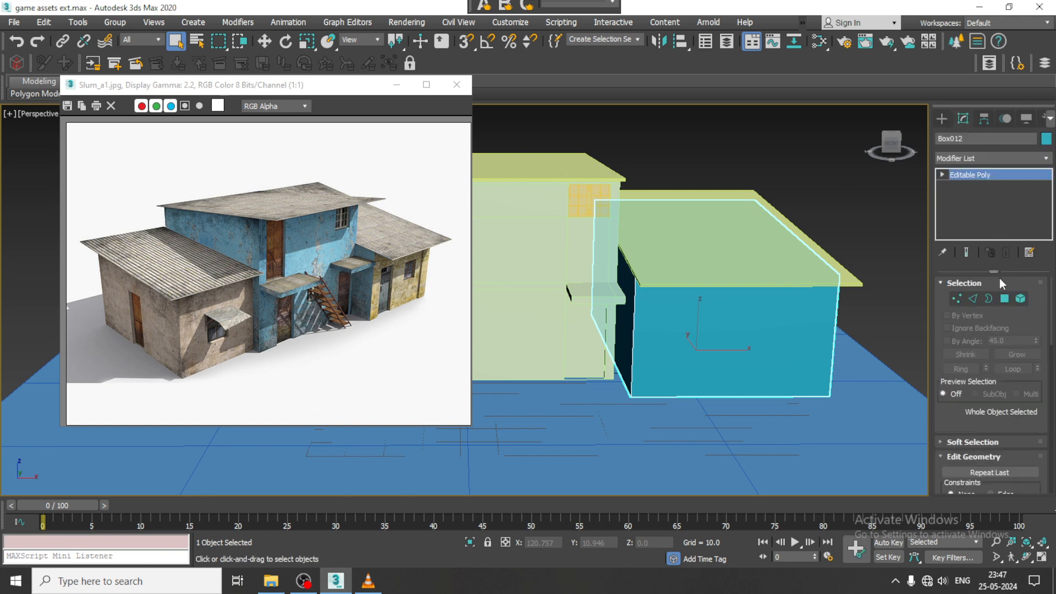
pyautogui.doubleClick(33, 82)
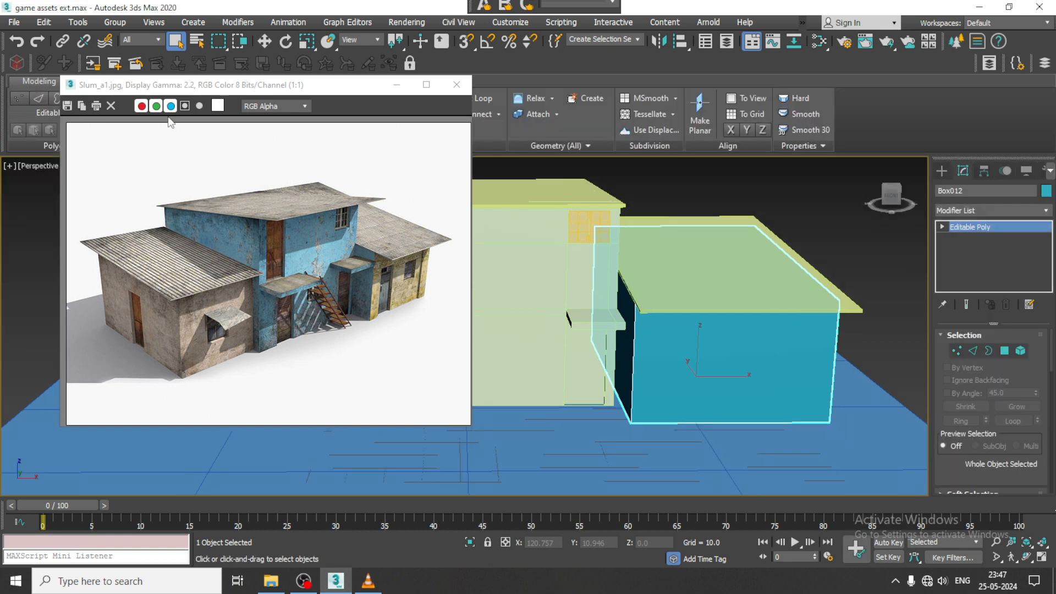
pyautogui.click(482, 103)
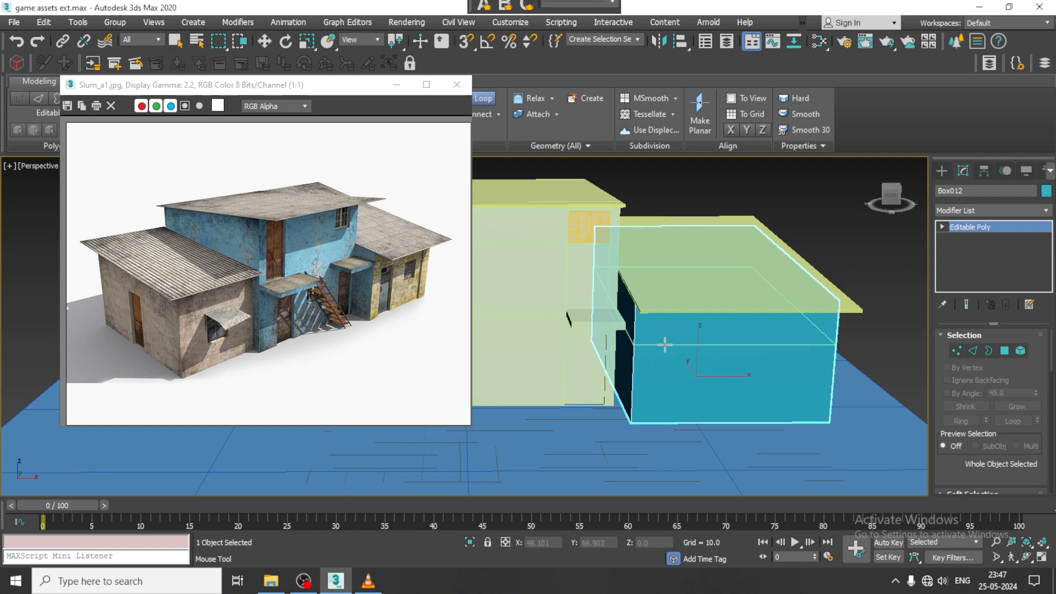
pyautogui.keyDown('alt'); pyautogui.moveTo(660, 323); pyautogui.dragTo(670, 302, button='middle'); pyautogui.keyUp('alt')
pyautogui.click(701, 273)
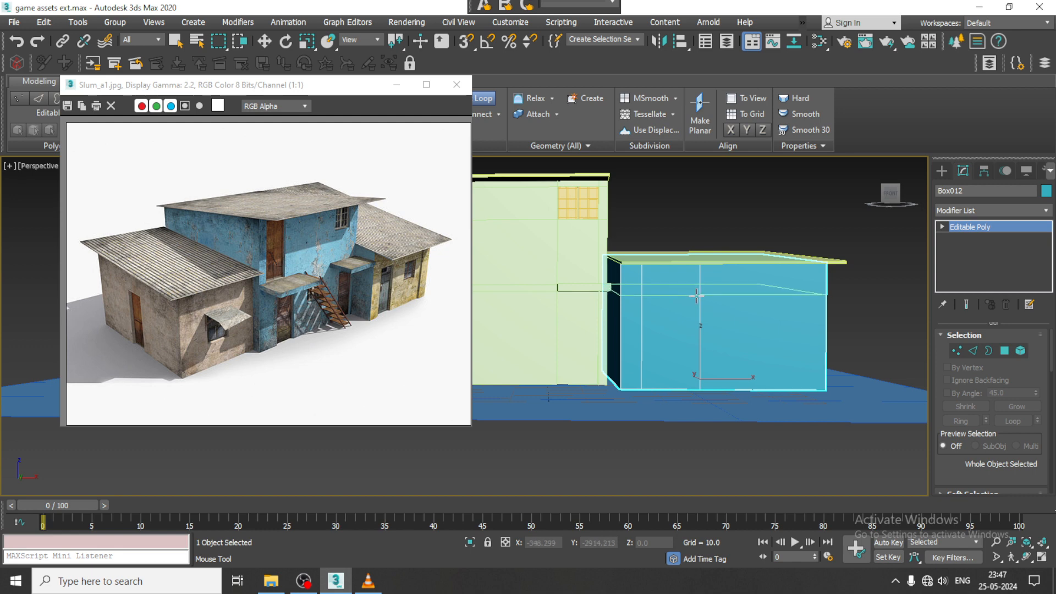
# - Add a horizontal loop at door-top height, two vertical loops framing the window, and a lower horizontal loop at sill height
pyautogui.click(696, 298)
pyautogui.moveTo(697, 297)
pyautogui.keyDown('alt'); pyautogui.mouseDown(button='middle')
pyautogui.moveTo(715, 292)
pyautogui.moveTo(706, 279)
pyautogui.mouseUp(button='middle'); pyautogui.keyUp('alt')
pyautogui.click(719, 275)
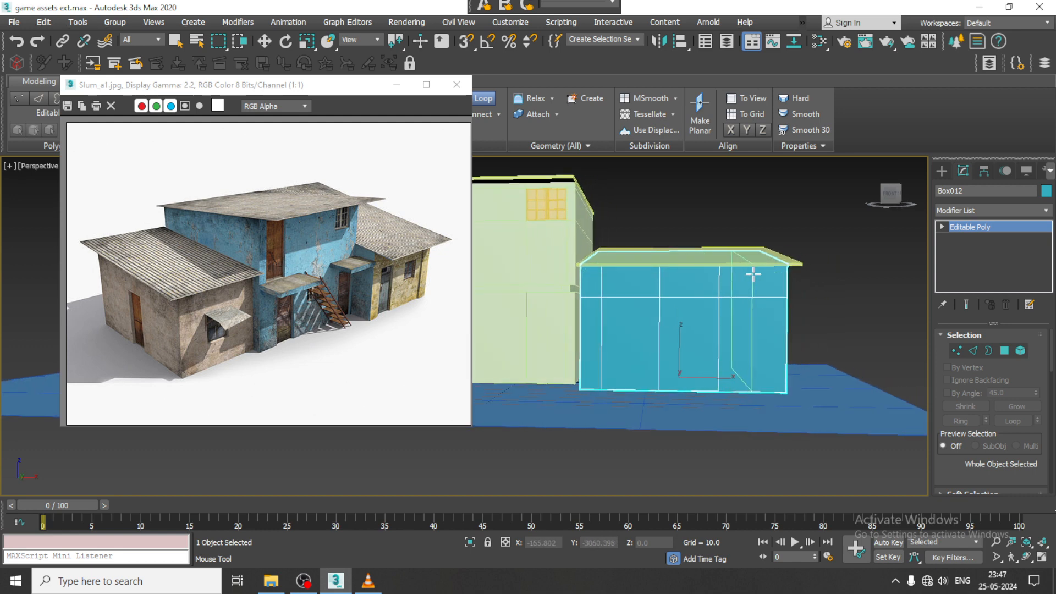
pyautogui.click(769, 276)
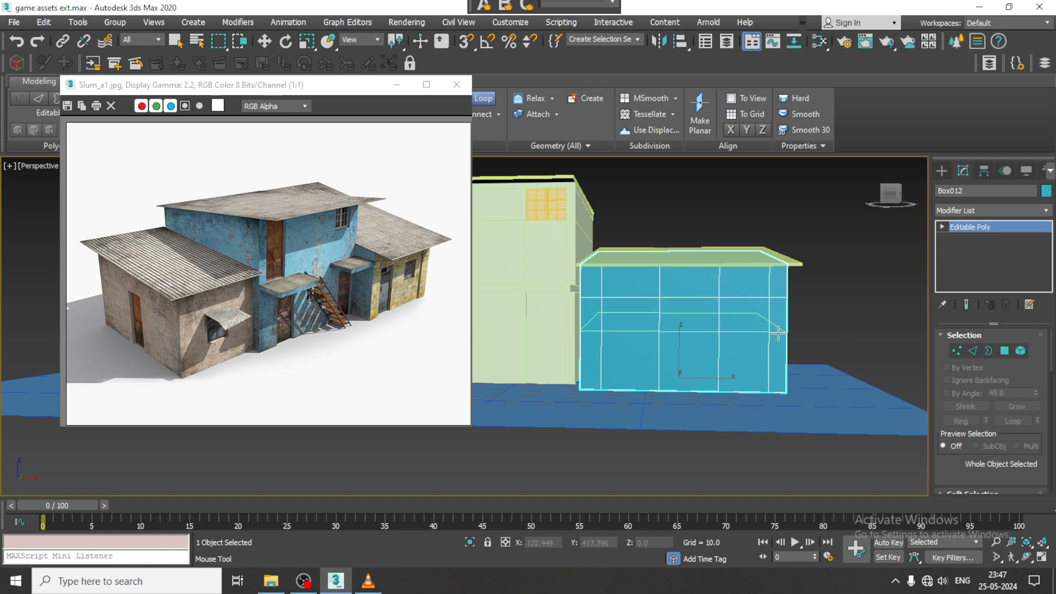
pyautogui.click(779, 333)
# - Extrude the two door polygons on the teal building's front wall by -1.455 to recess the doorway
pyautogui.keyDown('alt'); pyautogui.moveTo(696, 299); pyautogui.dragTo(742, 322, button='middle'); pyautogui.keyUp('alt')
pyautogui.press('w')
pyautogui.press('4')
pyautogui.click(696, 339)
pyautogui.keyDown('ctrl'); pyautogui.click(686, 382); pyautogui.keyUp('ctrl')
pyautogui.scroll(3, 742, 321)
pyautogui.moveTo(969, 474); pyautogui.dragTo(970, 355)
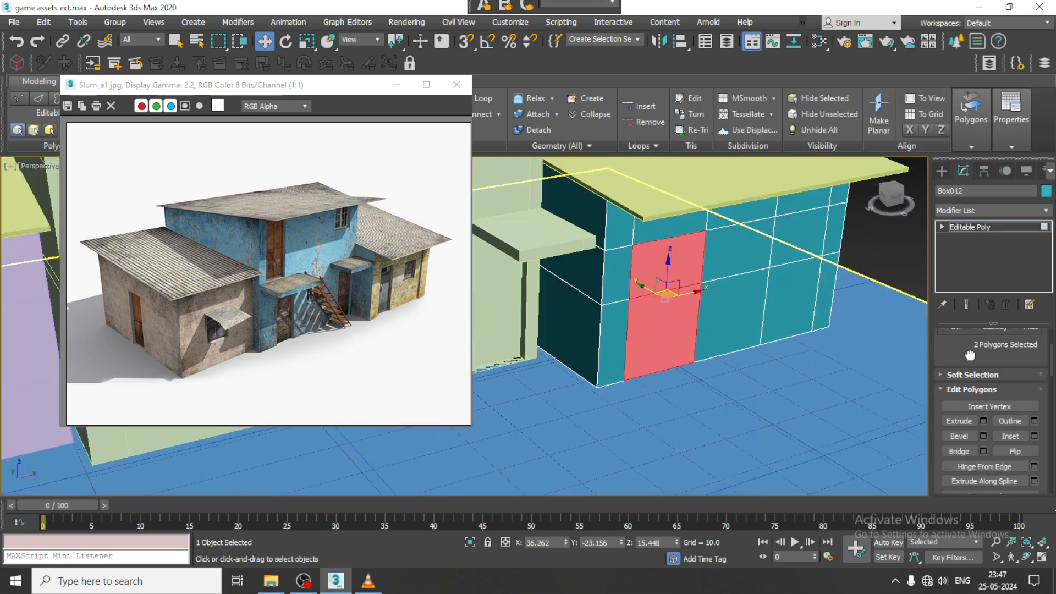
pyautogui.click(983, 419)
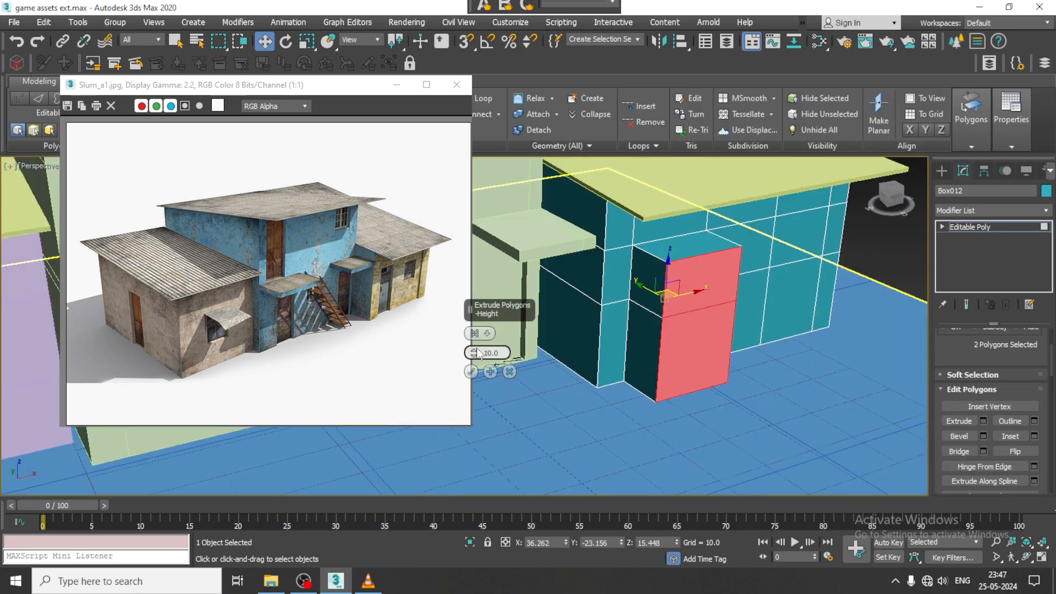
pyautogui.moveTo(477, 353); pyautogui.dragTo(488, 421)
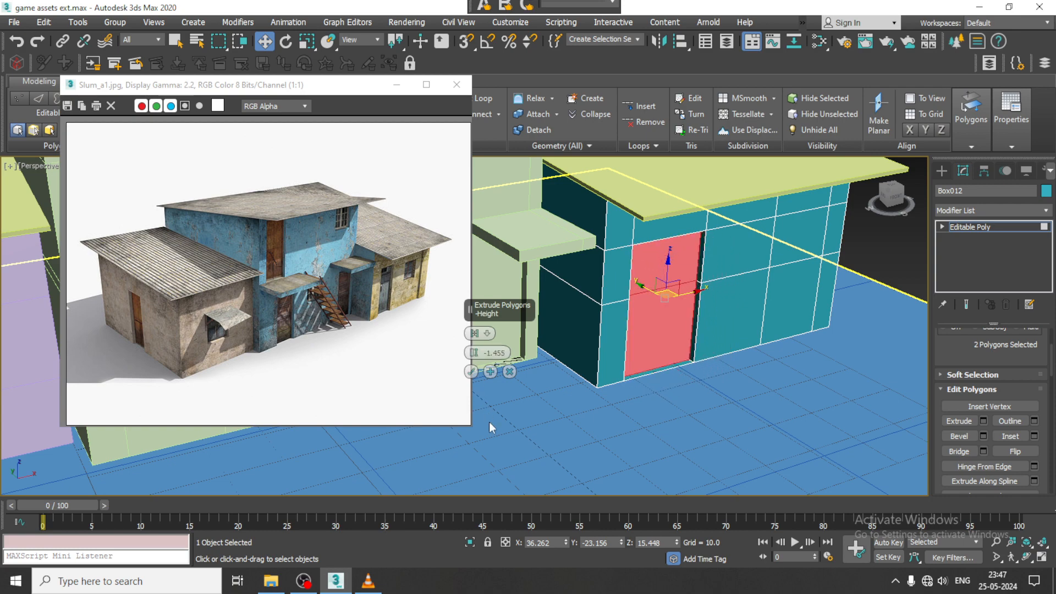
pyautogui.click(473, 374)
# - Extrude the window polygon near the far end of the teal building's front wall by -1.455
pyautogui.keyDown('alt'); pyautogui.moveTo(803, 250); pyautogui.dragTo(779, 264, button='middle'); pyautogui.keyUp('alt')
pyautogui.moveTo(780, 264); pyautogui.dragTo(691, 280, button='middle')
pyautogui.click(770, 278)
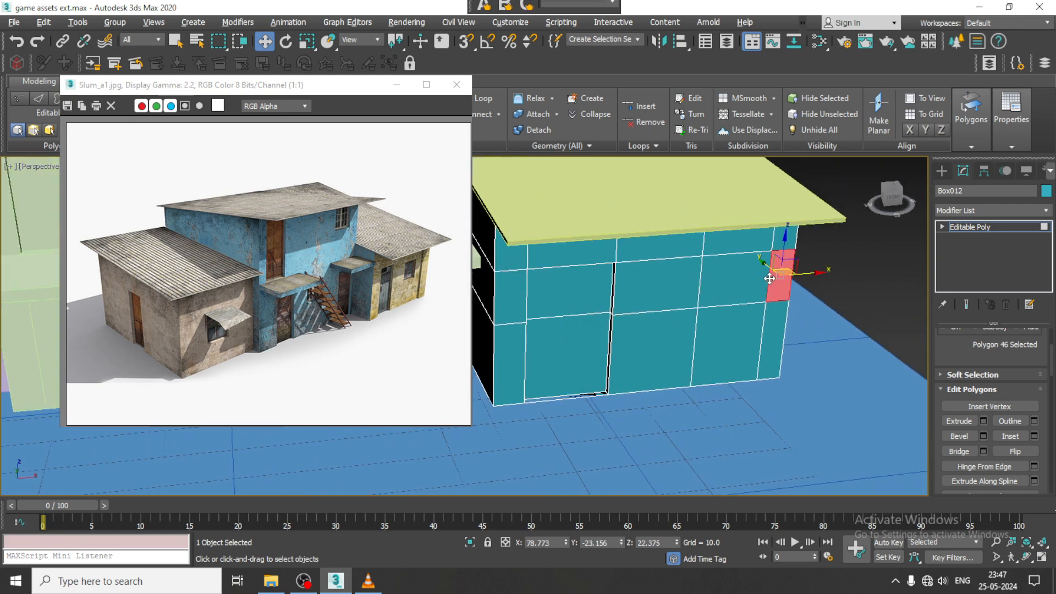
pyautogui.click(747, 297)
pyautogui.keyDown('alt'); pyautogui.moveTo(747, 300); pyautogui.dragTo(923, 403, button='middle'); pyautogui.keyUp('alt')
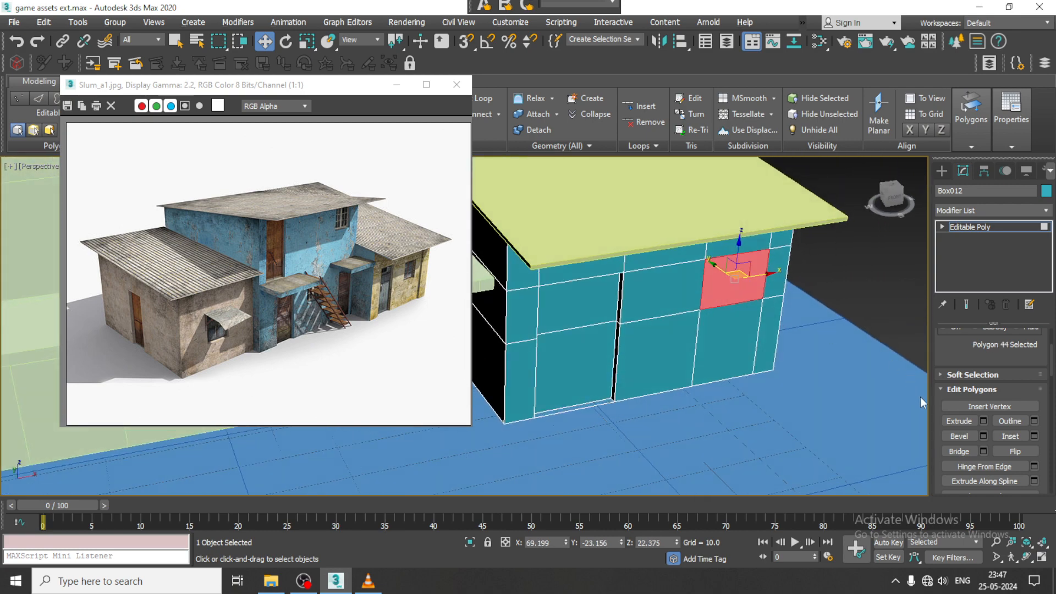
pyautogui.click(983, 421)
pyautogui.click(471, 374)
pyautogui.scroll(3, 655, 309)
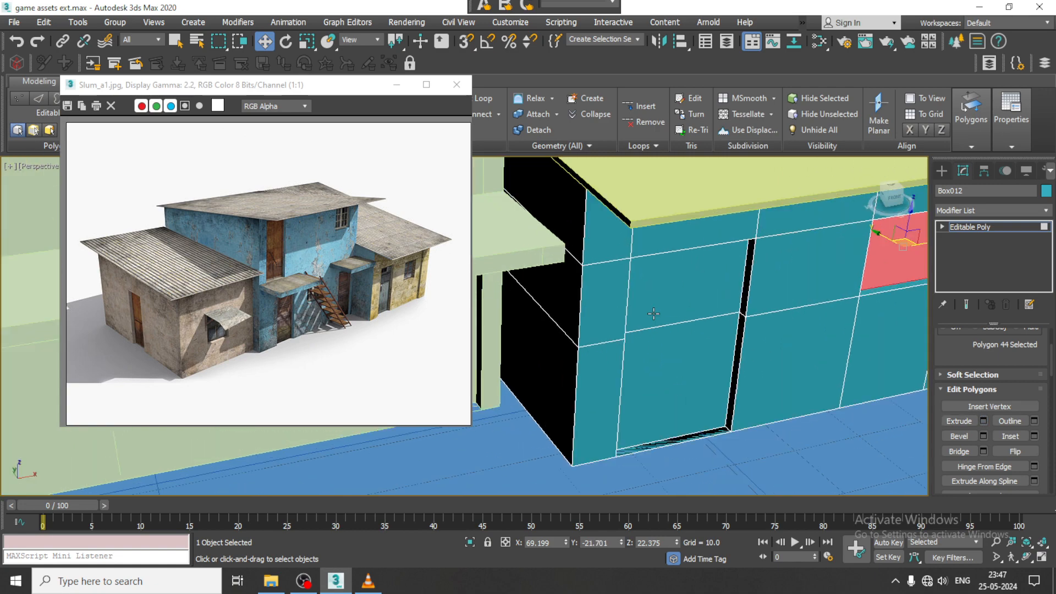
pyautogui.scroll(-4, 655, 308)
pyautogui.keyDown('alt'); pyautogui.moveTo(655, 309); pyautogui.dragTo(739, 306, button='middle'); pyautogui.keyUp('alt')
# - Extrude the door polygon under the larger balcony of the pale green middle building by -2.163
pyautogui.click(944, 170)
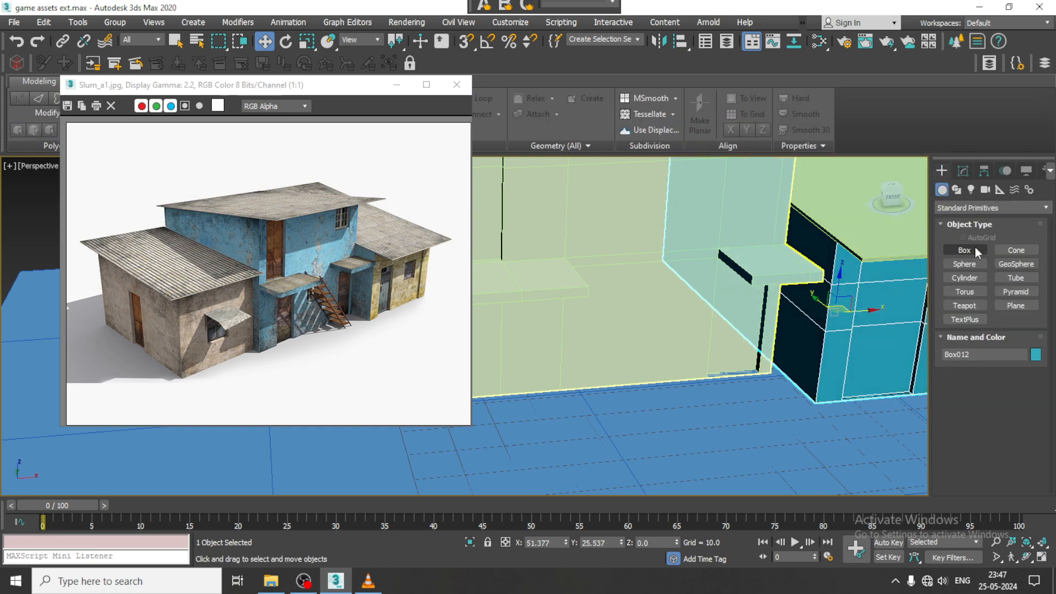
pyautogui.moveTo(665, 347); pyautogui.dragTo(785, 342, button='middle')
pyautogui.click(740, 324)
pyautogui.scroll(-5, 737, 324)
pyautogui.scroll(4, 736, 326)
pyautogui.moveTo(658, 322); pyautogui.dragTo(701, 311, button='middle')
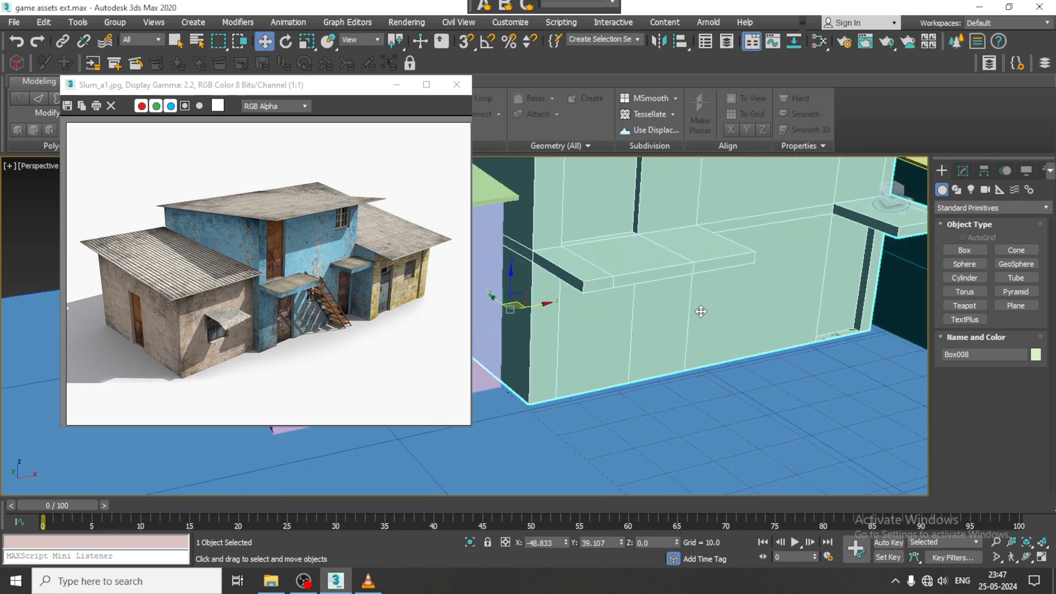
pyautogui.press('4')
pyautogui.click(580, 325)
pyautogui.keyDown('alt'); pyautogui.moveTo(579, 325); pyautogui.dragTo(596, 323, button='middle'); pyautogui.keyUp('alt')
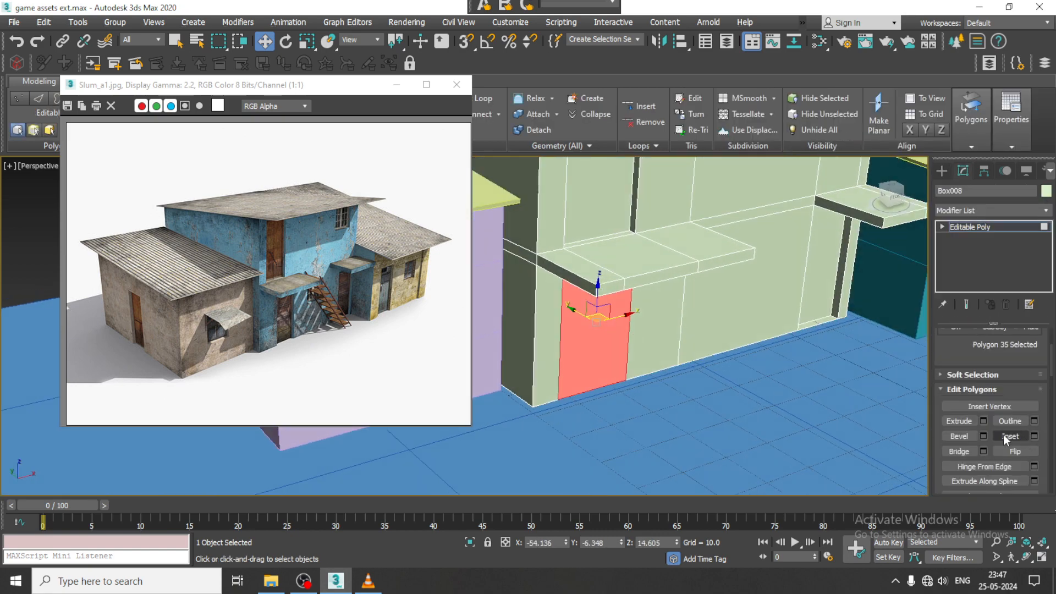
pyautogui.click(984, 421)
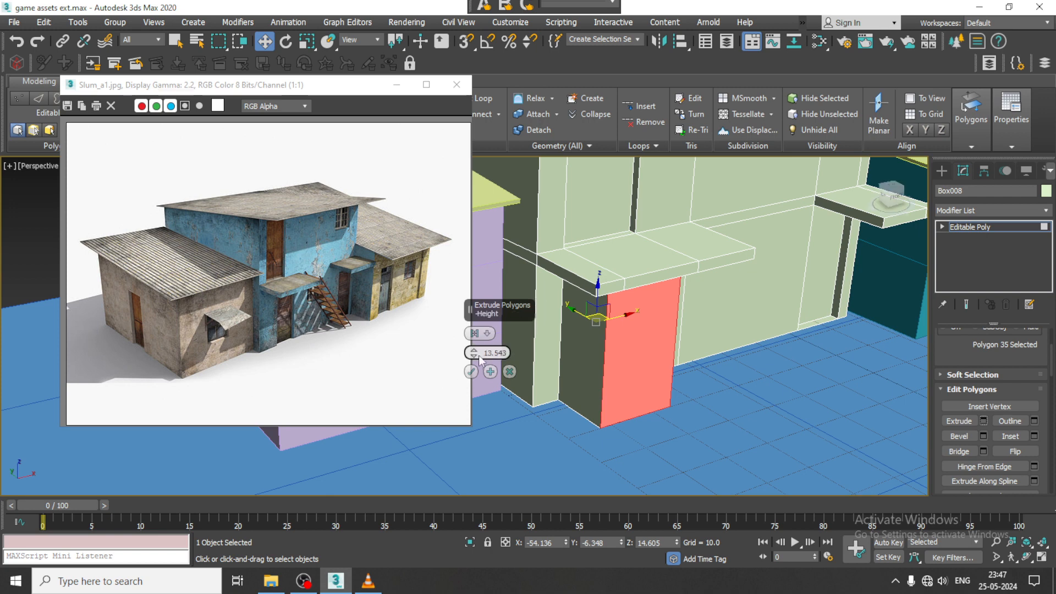
pyautogui.moveTo(474, 353); pyautogui.dragTo(481, 437)
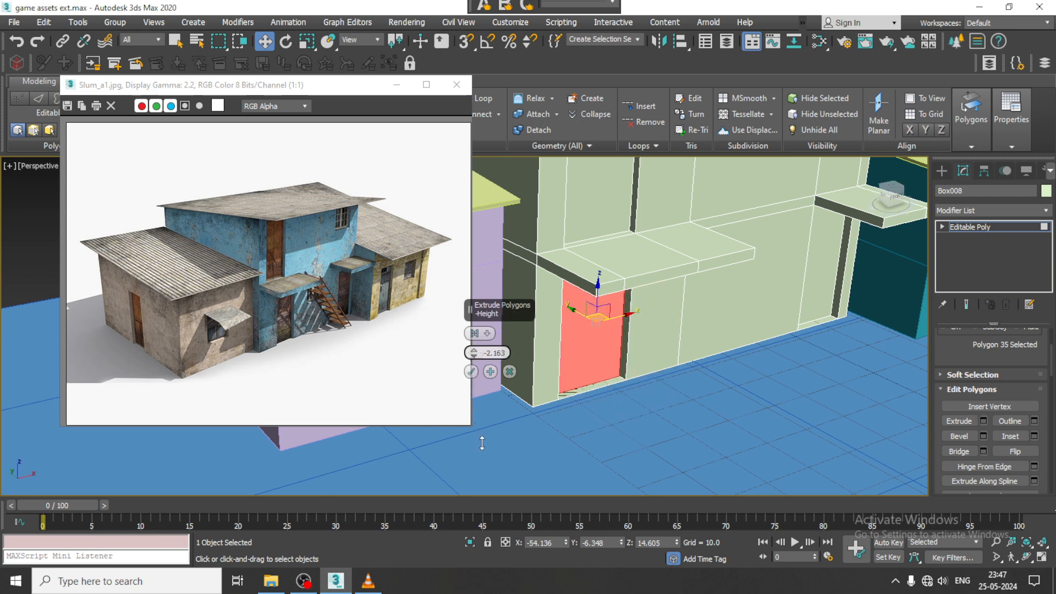
pyautogui.click(473, 372)
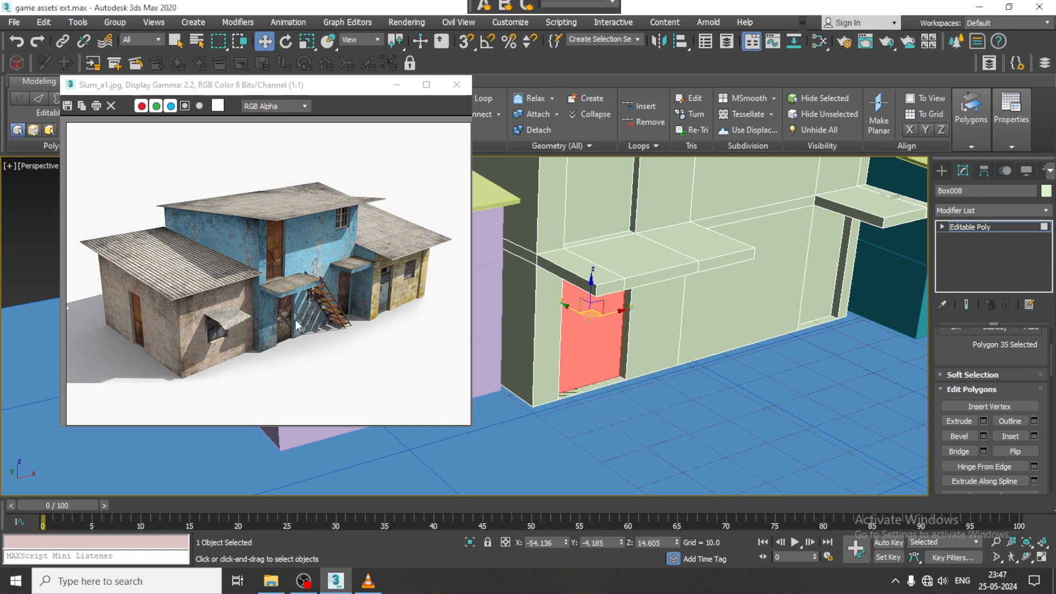
pyautogui.scroll(2, 289, 328)
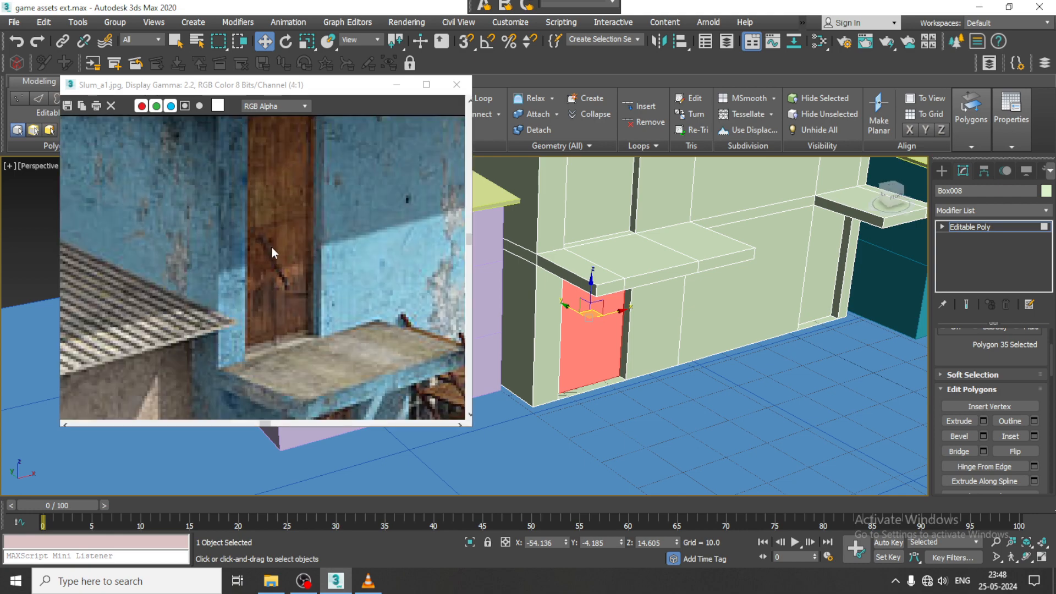
pyautogui.scroll(-2, 332, 263)
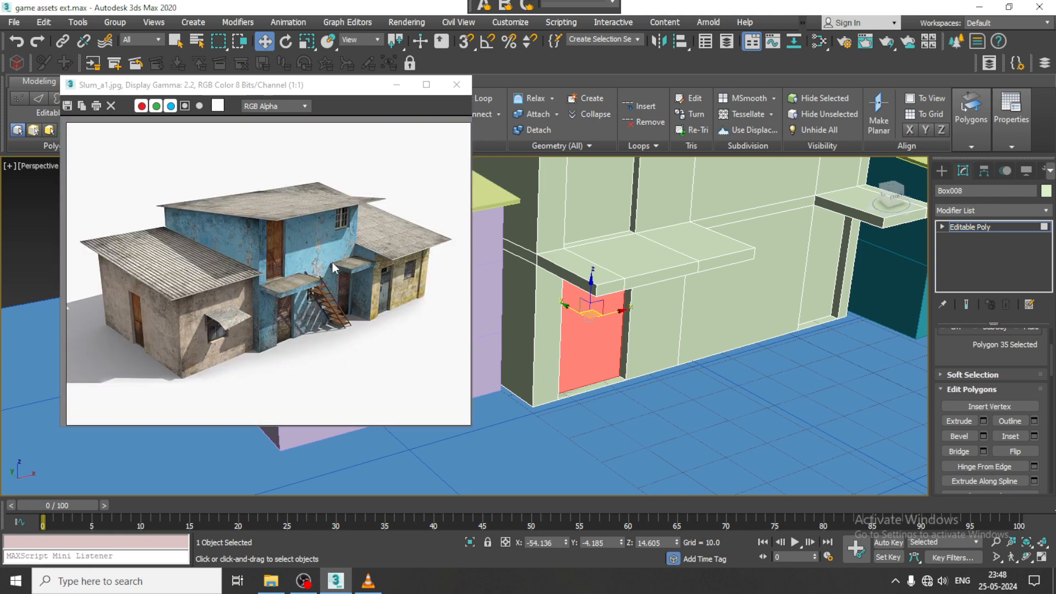
pyautogui.scroll(-4, 715, 327)
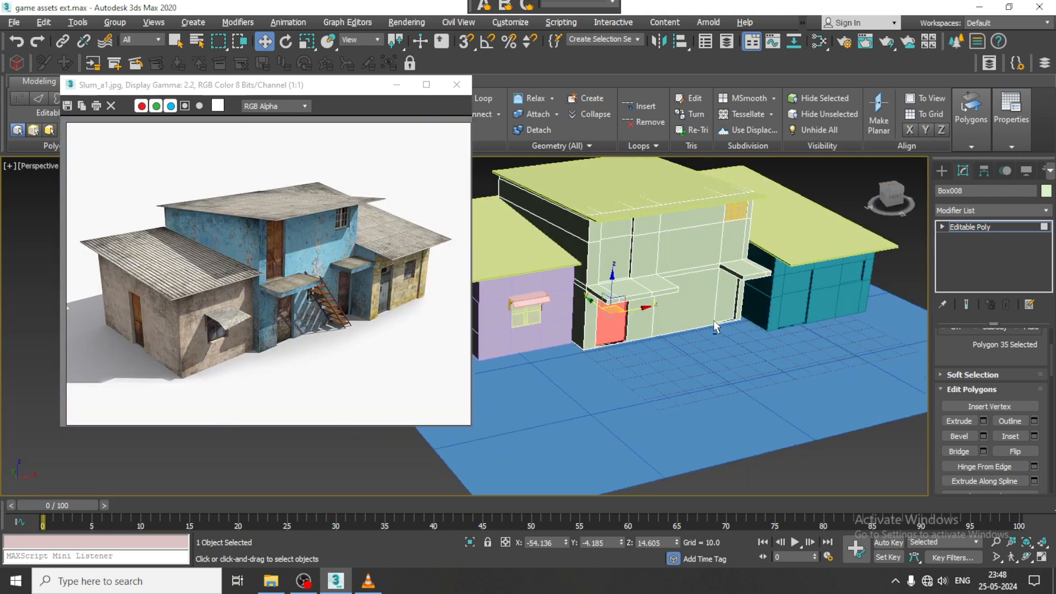
pyautogui.keyDown('alt'); pyautogui.moveTo(715, 327); pyautogui.dragTo(702, 327, button='middle'); pyautogui.keyUp('alt')
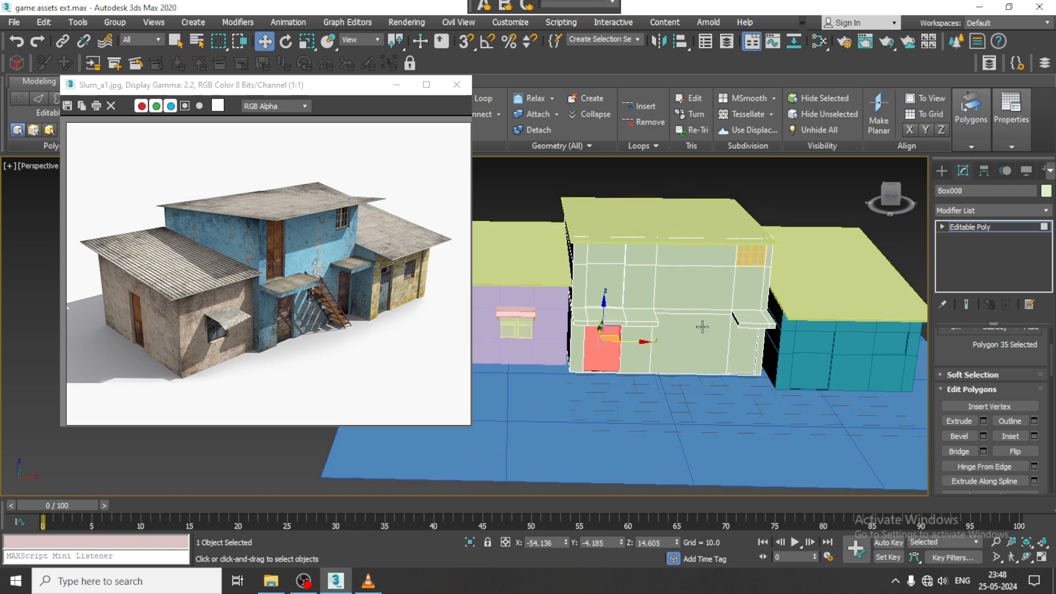
pyautogui.click(942, 171)
pyautogui.click(966, 251)
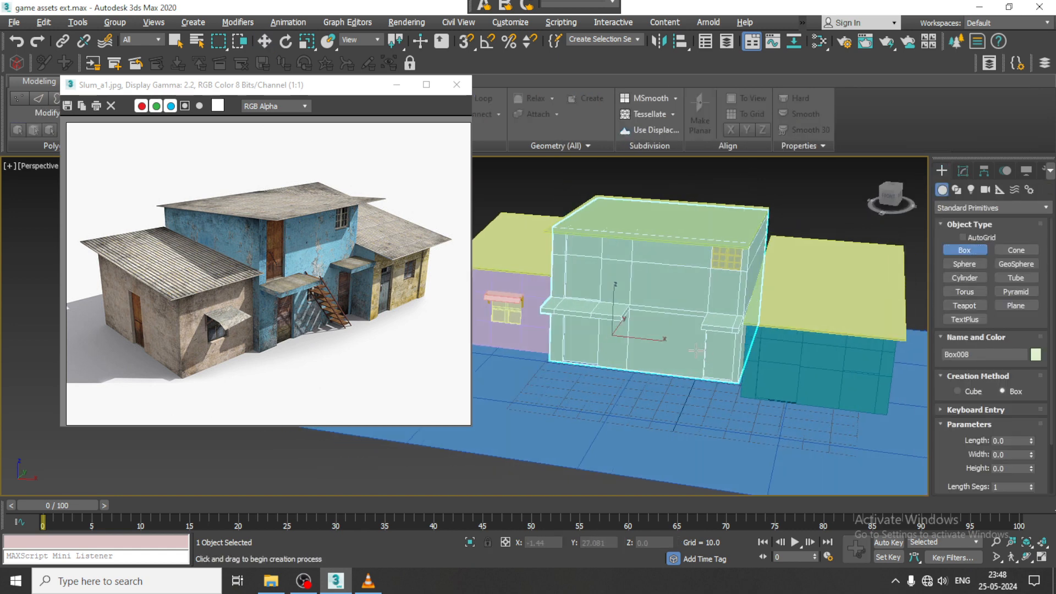
pyautogui.scroll(4, 695, 351)
pyautogui.hotkey('alt', 'w')
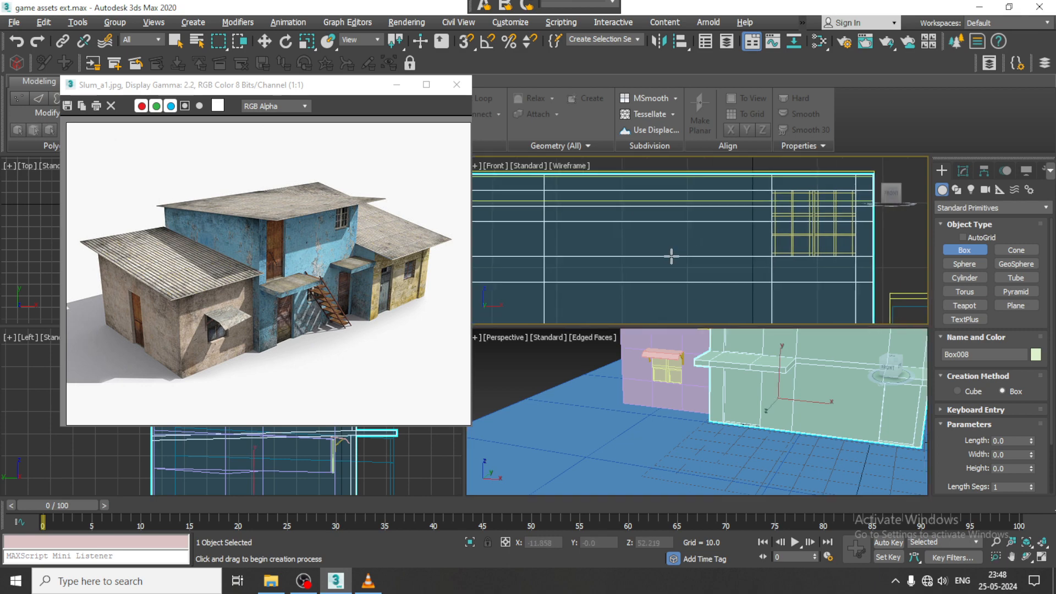
pyautogui.hotkey('alt', 'w')
pyautogui.scroll(3, 715, 258)
pyautogui.scroll(-4, 704, 253)
pyautogui.moveTo(639, 317); pyautogui.dragTo(770, 282, button='middle')
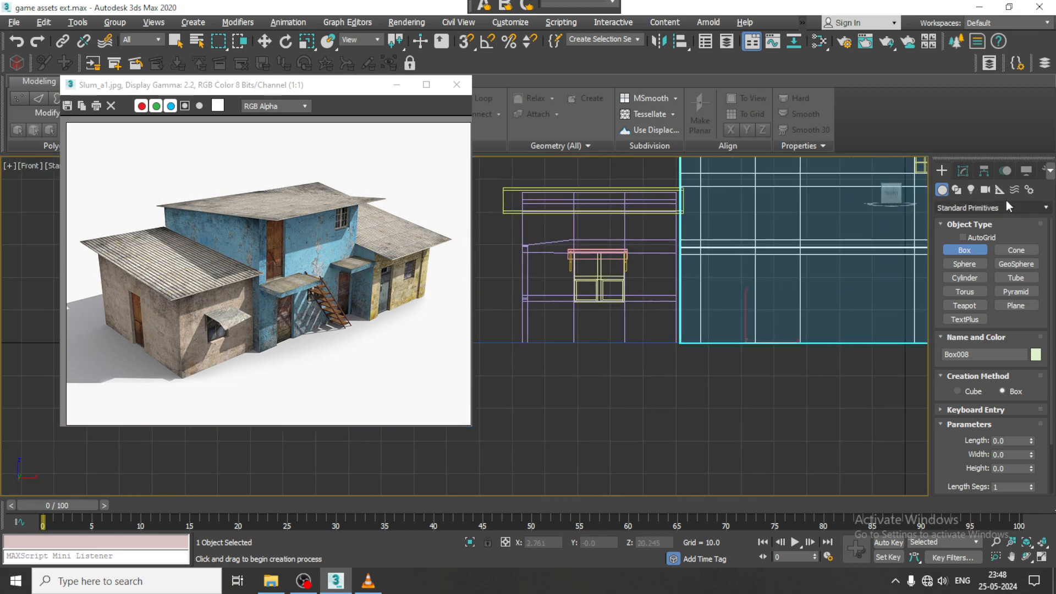
pyautogui.press('w')
# - Draw a straight diagonal spline line about 36.5 units long in the Front view, from the balcony down to ground level, for the staircase
pyautogui.click(956, 190)
pyautogui.click(972, 259)
pyautogui.scroll(-5, 633, 336)
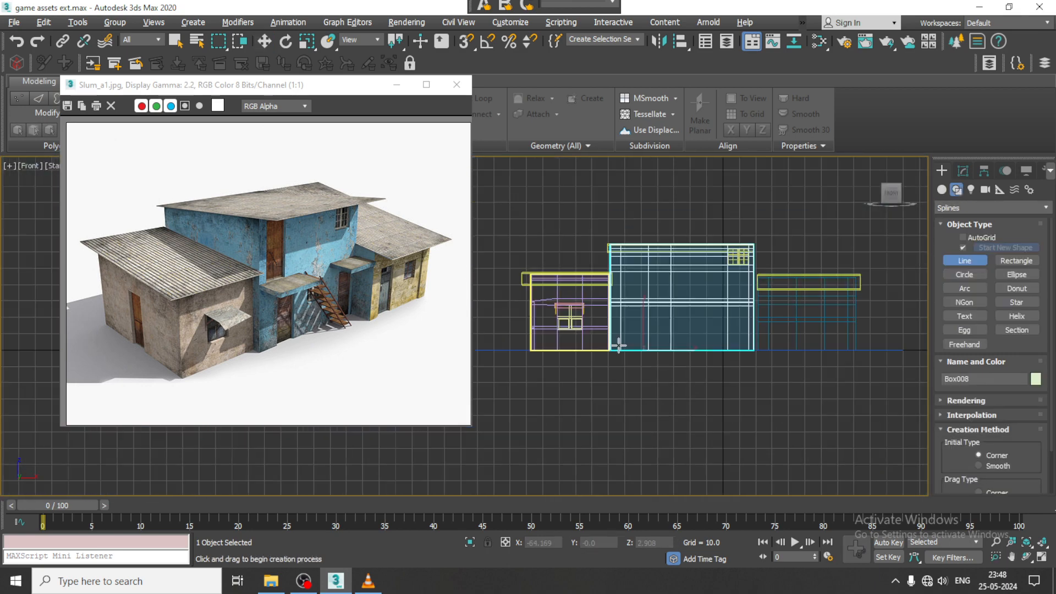
pyautogui.moveTo(618, 346); pyautogui.dragTo(669, 349, button='middle')
pyautogui.hotkey('alt', 'w')
pyautogui.moveTo(396, 434); pyautogui.dragTo(378, 435, button='middle')
pyautogui.hotkey('alt', 'w')
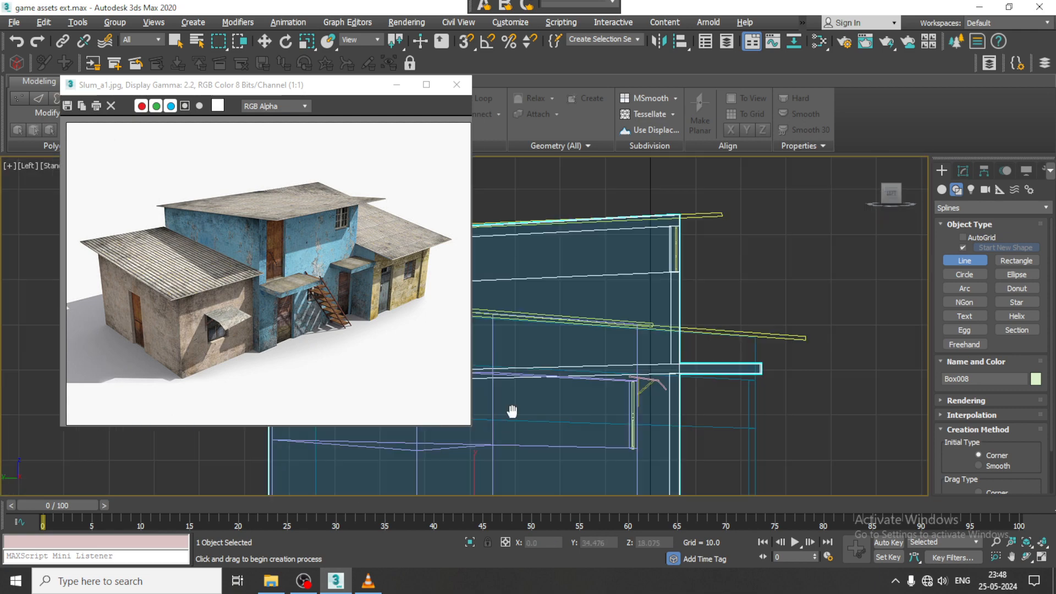
pyautogui.moveTo(511, 410); pyautogui.dragTo(718, 265, button='middle')
pyautogui.hotkey('alt', 'w')
pyautogui.moveTo(779, 247); pyautogui.dragTo(721, 246, button='middle')
pyautogui.hotkey('alt', 'w')
pyautogui.scroll(4, 767, 276)
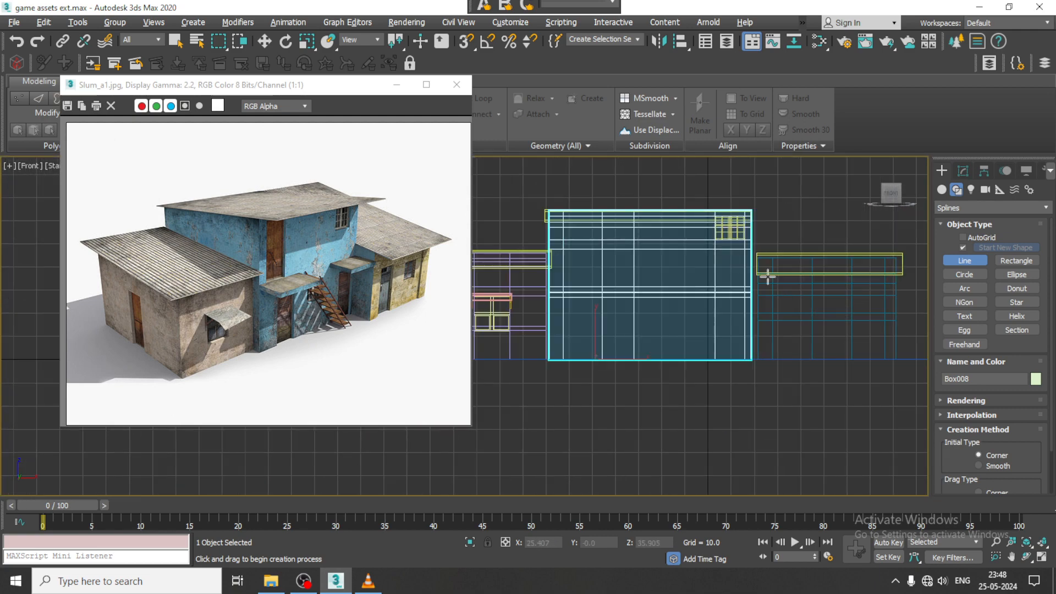
pyautogui.scroll(2, 665, 304)
pyautogui.click(619, 288)
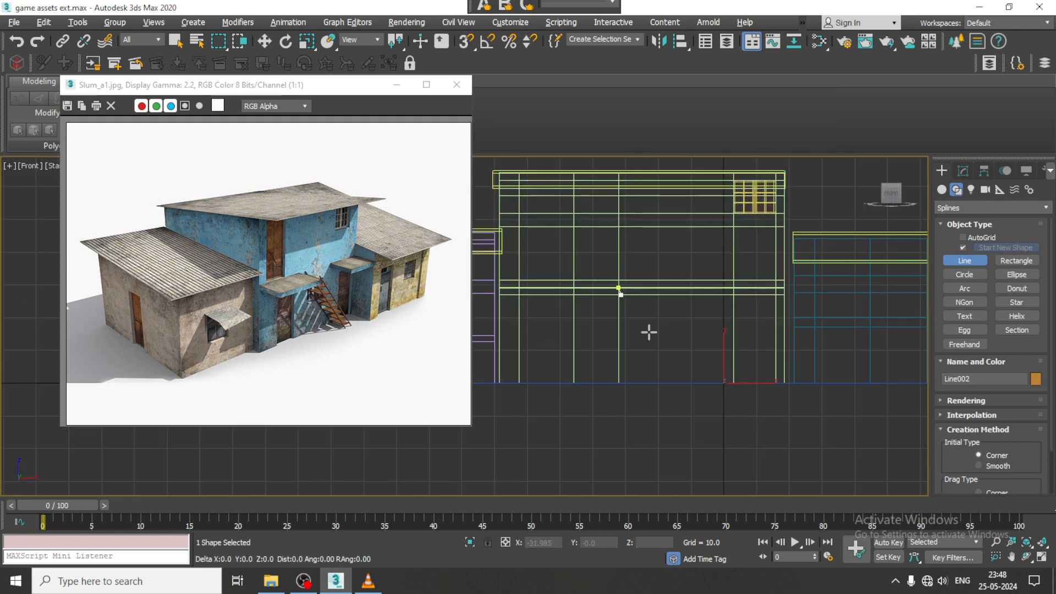
pyautogui.click(688, 384)
pyautogui.rightClick(689, 384)
pyautogui.rightClick(709, 399)
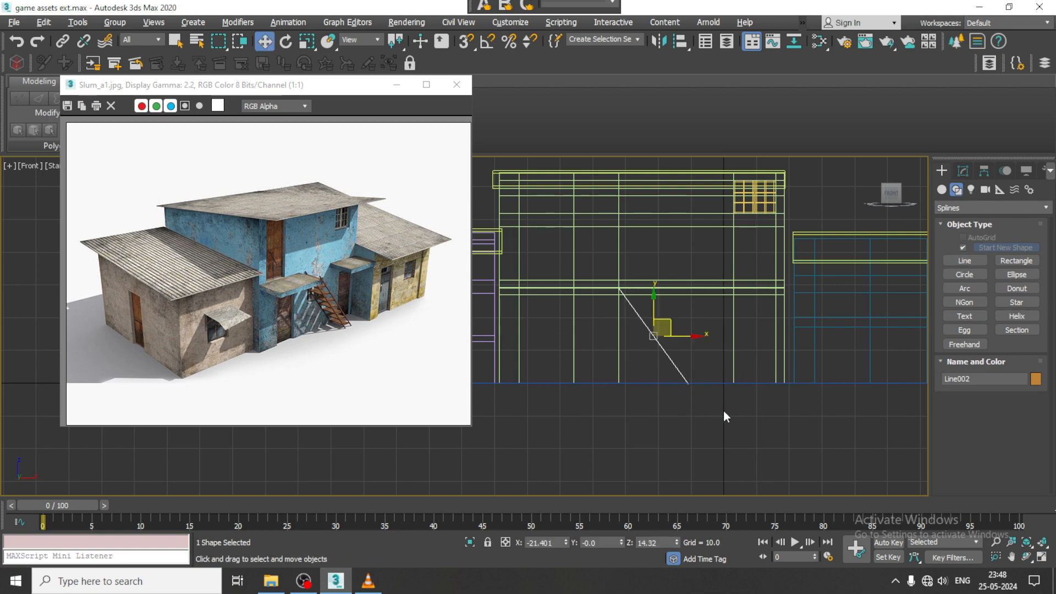
# - Move the staircase line forward along Y to about -21.9, in front of the middle building, and open its modifier settings
pyautogui.hotkey('alt', 'w')
pyautogui.moveTo(717, 405); pyautogui.dragTo(836, 209, button='middle')
pyautogui.hotkey('alt', 'w')
pyautogui.scroll(-4, 695, 363)
pyautogui.scroll(4, 663, 336)
pyautogui.click(962, 171)
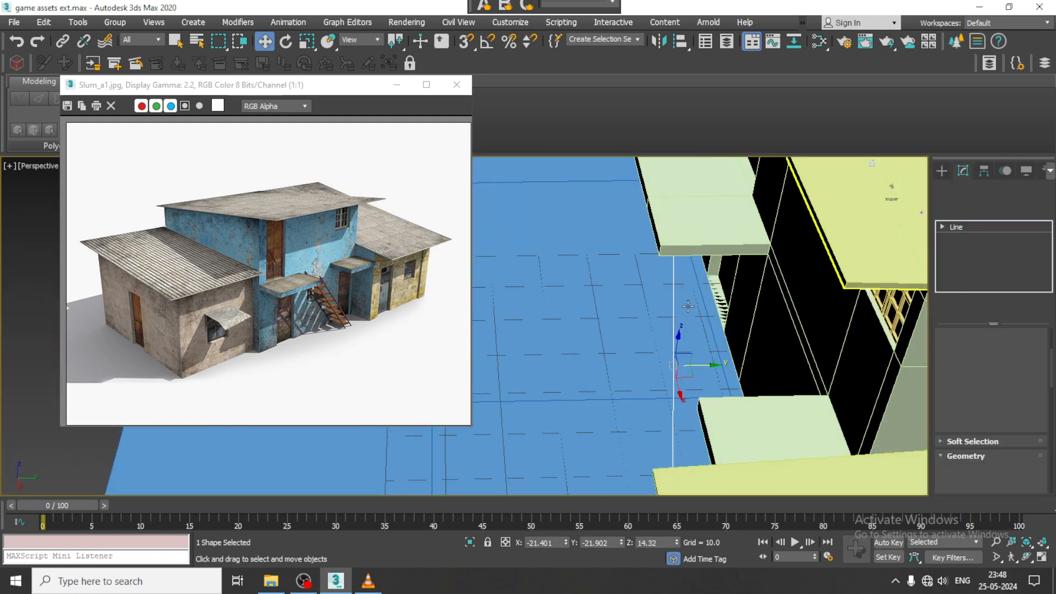
# - Move the diagonal staircase line along X to about -26.04, in toward the balcony's outer end
pyautogui.hotkey('shift', 'z')
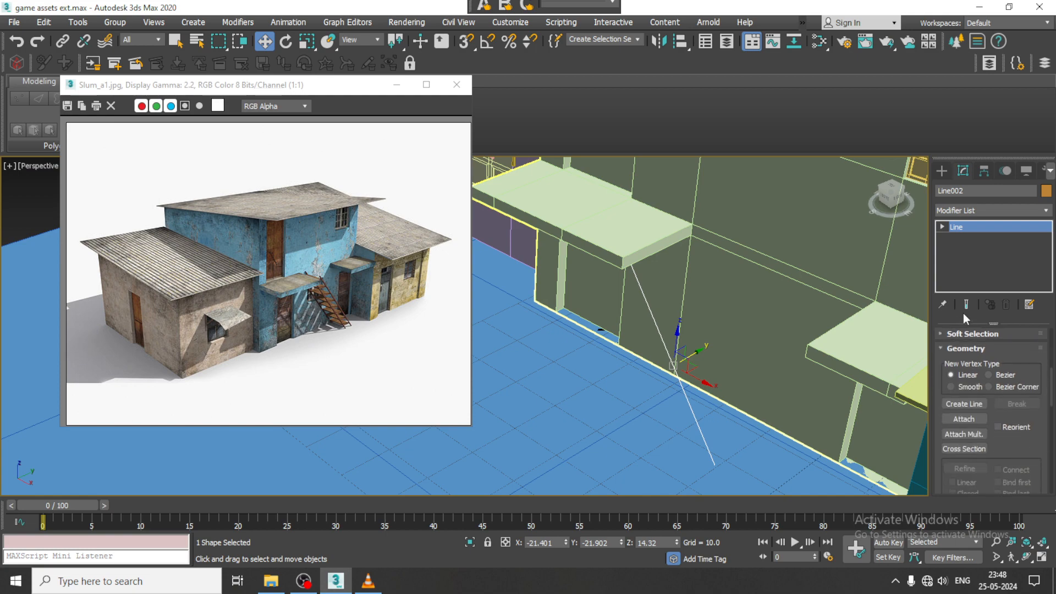
pyautogui.moveTo(821, 298); pyautogui.dragTo(826, 313, button='middle')
pyautogui.moveTo(749, 334); pyautogui.dragTo(929, 283, button='middle')
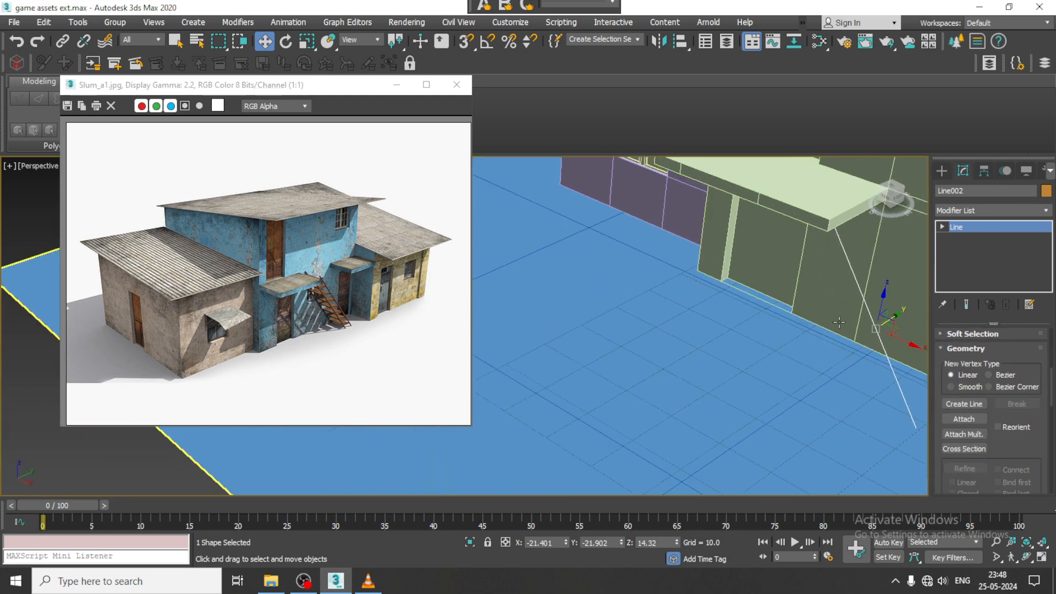
pyautogui.moveTo(838, 322); pyautogui.dragTo(865, 318, button='middle')
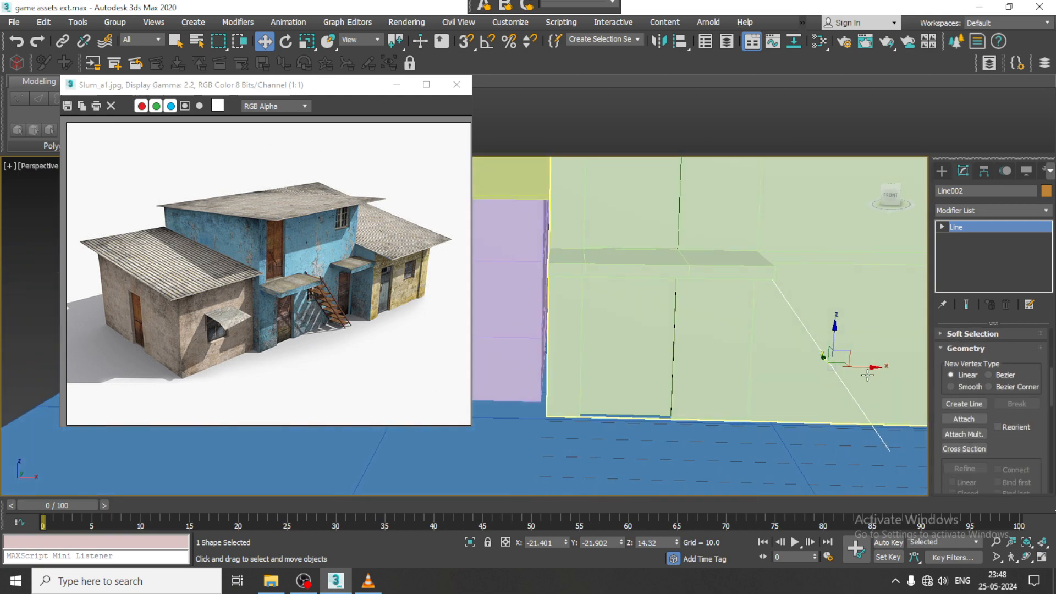
pyautogui.moveTo(866, 367); pyautogui.dragTo(839, 368)
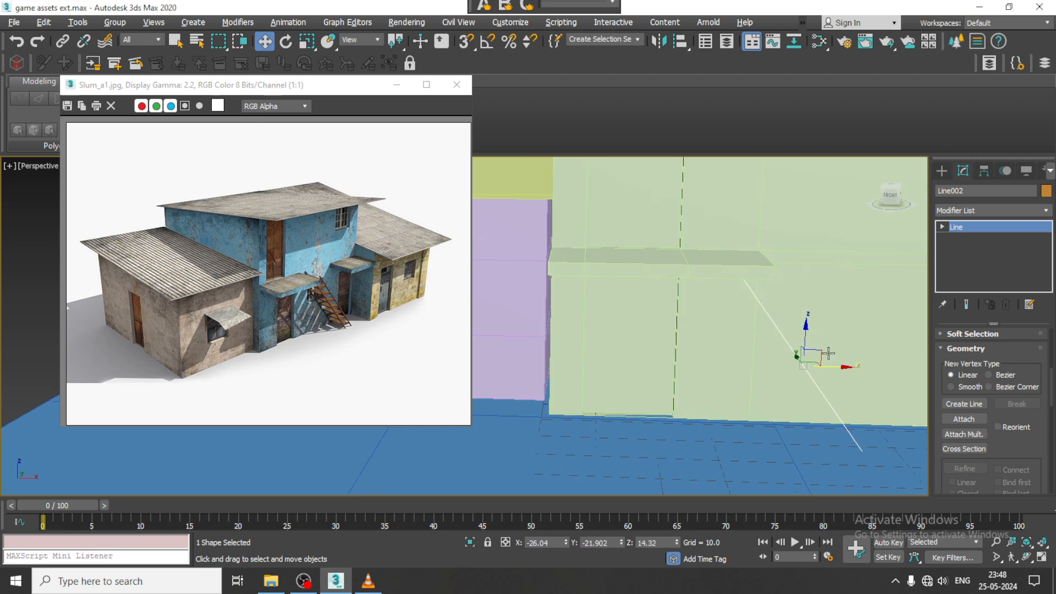
pyautogui.keyDown('alt'); pyautogui.moveTo(828, 353); pyautogui.dragTo(972, 380, button='middle'); pyautogui.keyUp('alt')
# - Make the staircase line display as solid geometry in the viewport and set its interpolation steps to 2
pyautogui.scroll(5, 1007, 363)
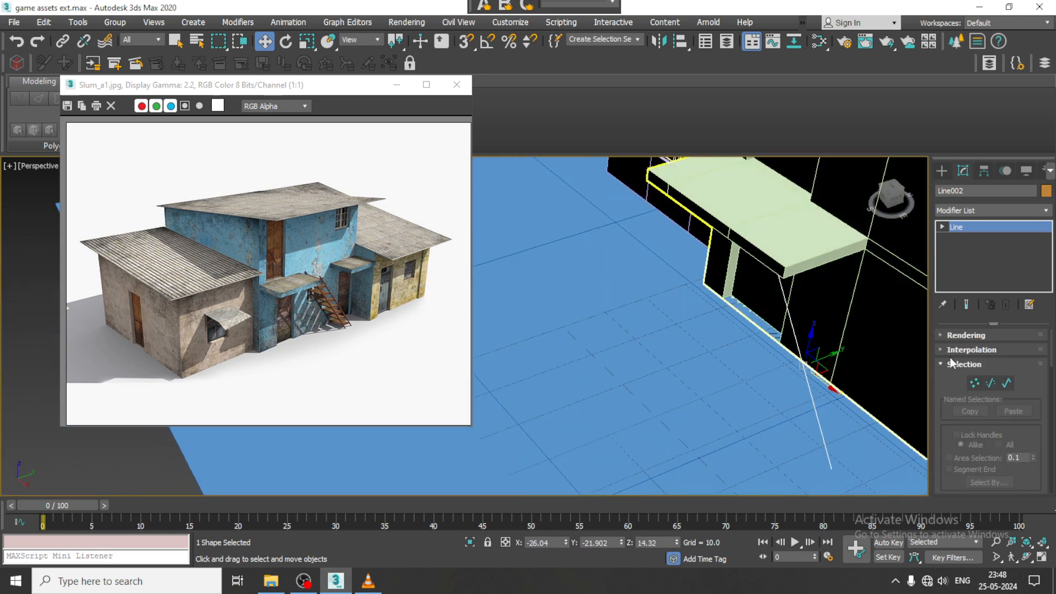
pyautogui.click(941, 336)
pyautogui.scroll(3, 958, 364)
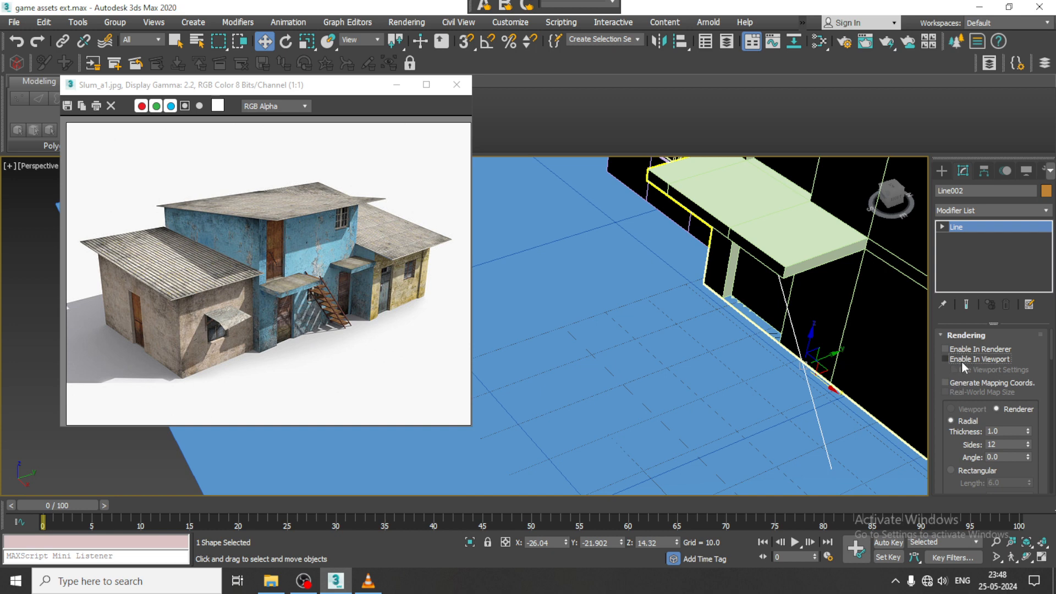
pyautogui.click(962, 361)
pyautogui.moveTo(957, 456); pyautogui.dragTo(962, 156)
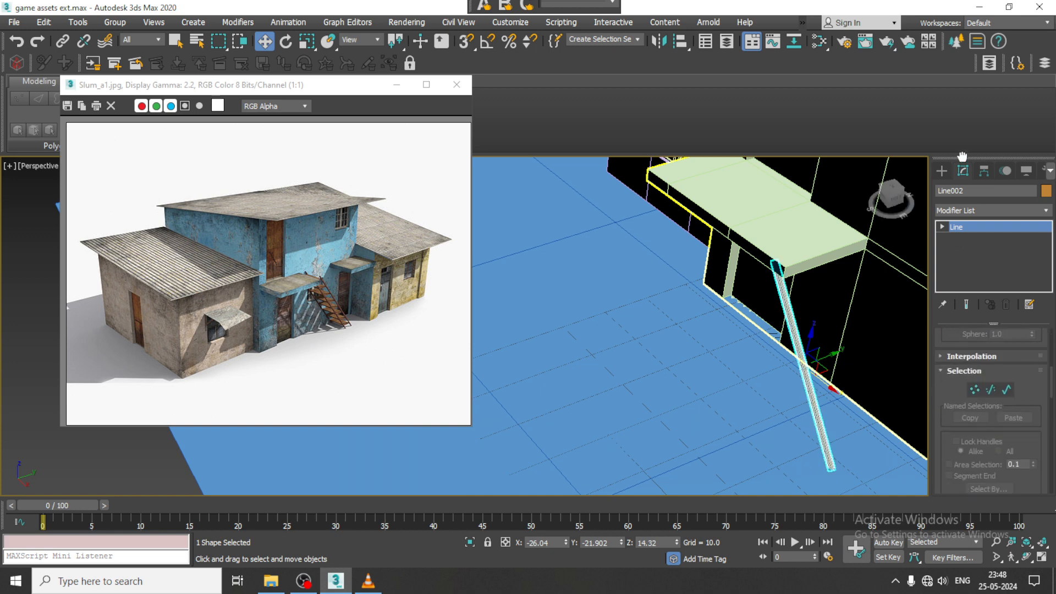
pyautogui.click(964, 357)
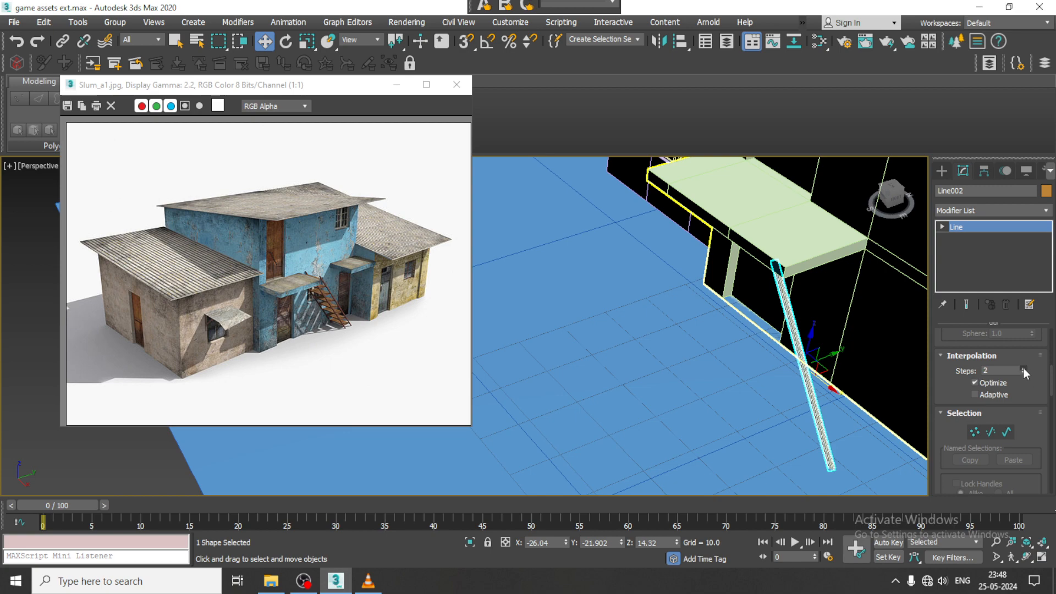
# - Give the staircase line a rectangular cross-section with a length of 0.869 and a width of 0.94
pyautogui.keyDown('alt'); pyautogui.moveTo(726, 337); pyautogui.dragTo(841, 328, button='middle'); pyautogui.keyUp('alt')
pyautogui.scroll(3, 745, 301)
pyautogui.scroll(-2, 771, 280)
pyautogui.scroll(-3, 723, 290)
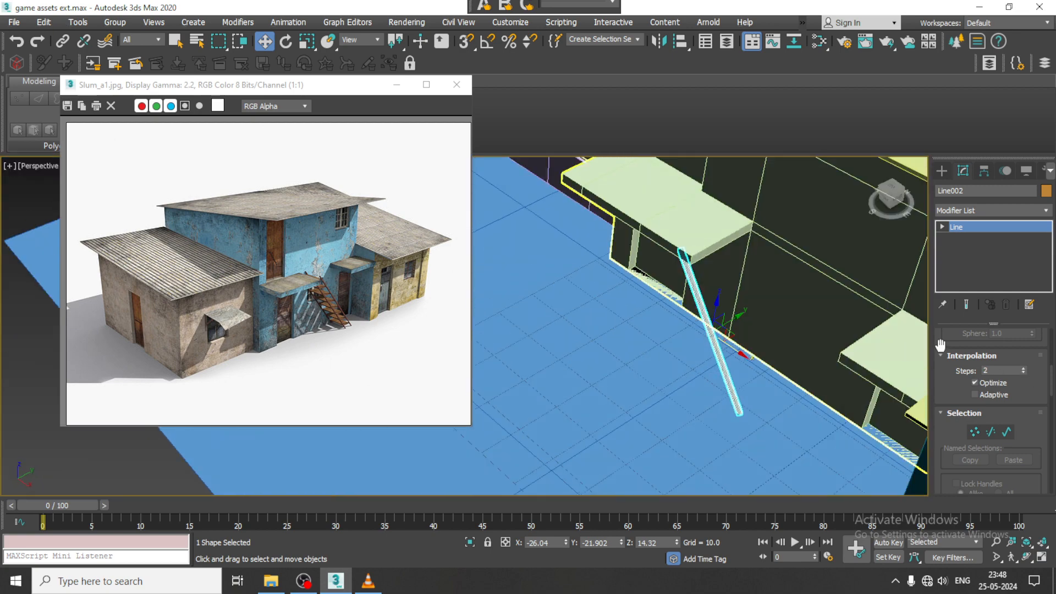
pyautogui.moveTo(941, 345); pyautogui.dragTo(945, 432)
pyautogui.scroll(5, 947, 371)
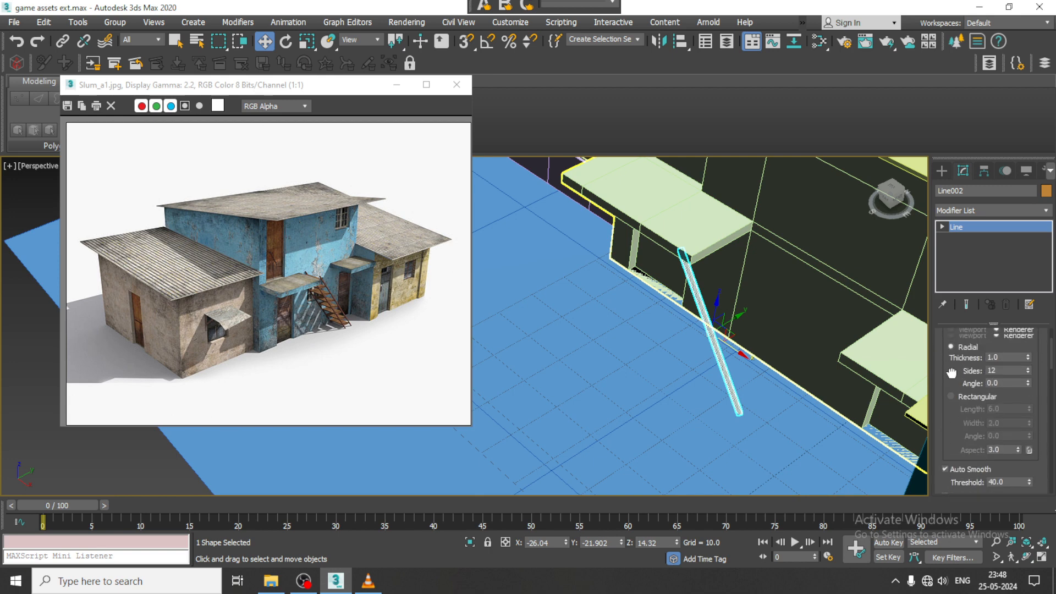
pyautogui.click(951, 427)
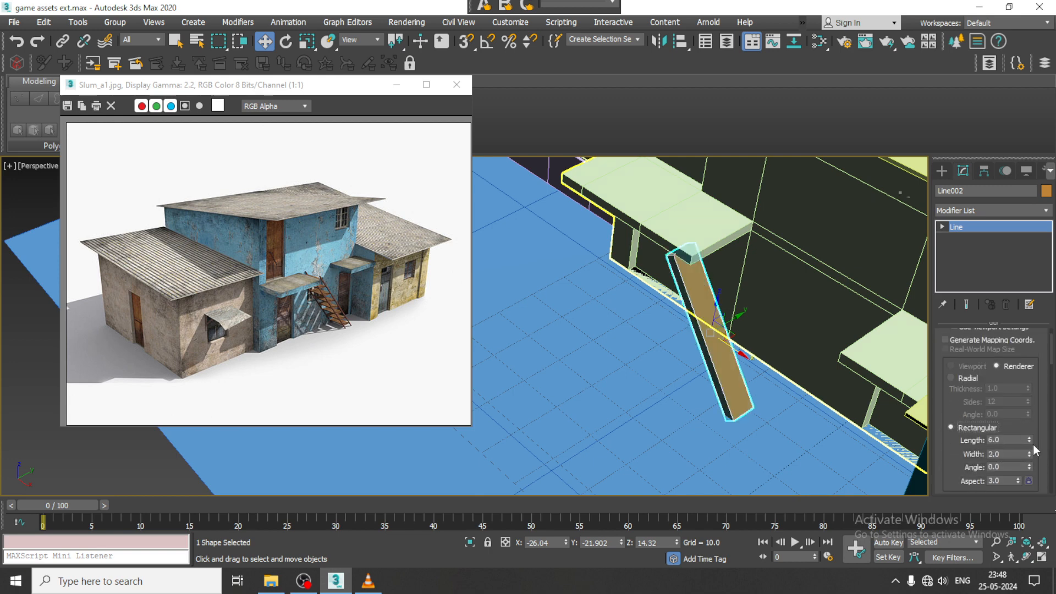
pyautogui.moveTo(1029, 440); pyautogui.dragTo(1035, 496)
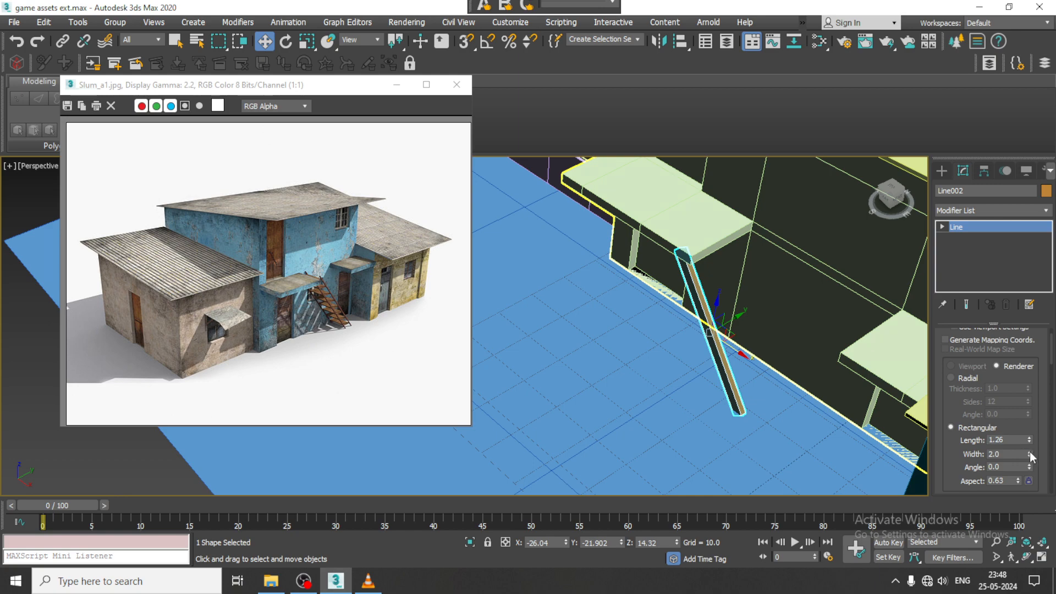
pyautogui.moveTo(1030, 454); pyautogui.dragTo(1034, 486)
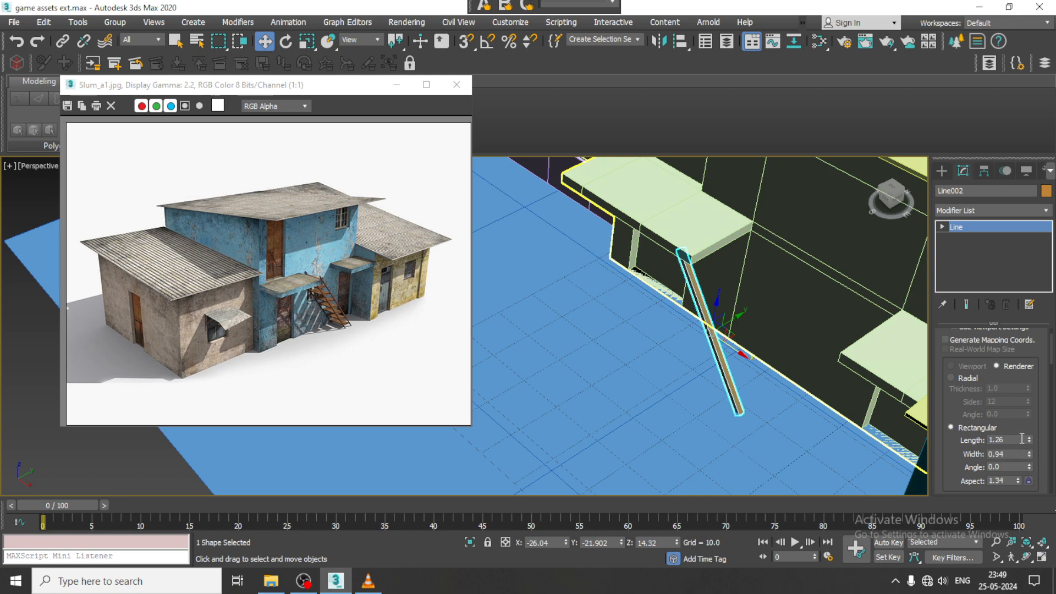
pyautogui.moveTo(1030, 441); pyautogui.dragTo(1031, 455)
# - Clone the staircase rail as one independent copy along Y at about -9.041, nearer the building wall
pyautogui.keyDown('alt'); pyautogui.moveTo(726, 301); pyautogui.dragTo(653, 301, button='middle'); pyautogui.keyUp('alt')
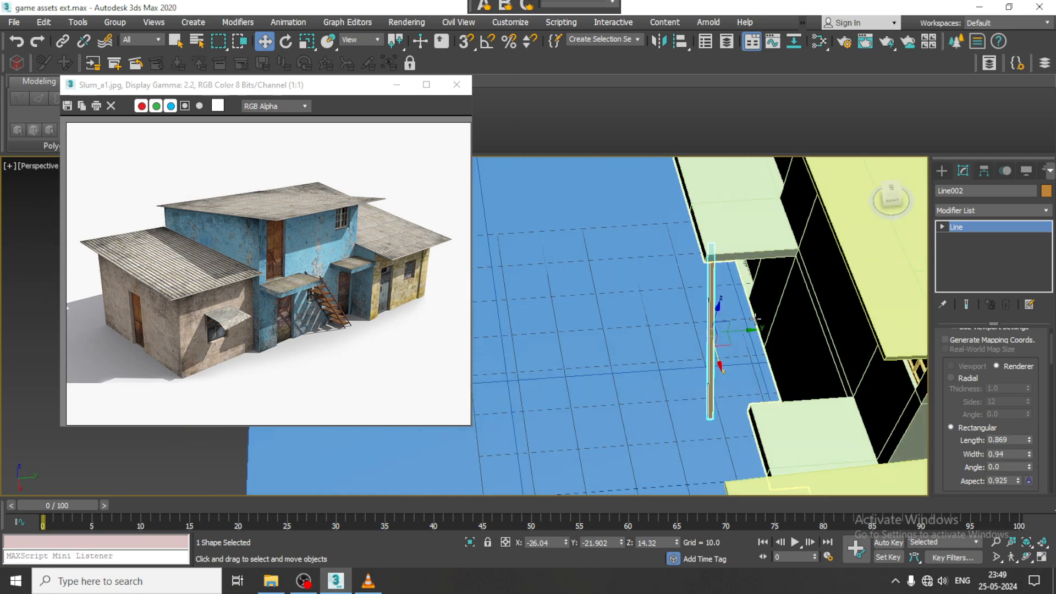
pyautogui.keyDown('shift'); pyautogui.moveTo(746, 332); pyautogui.dragTo(817, 330); pyautogui.keyUp('shift')
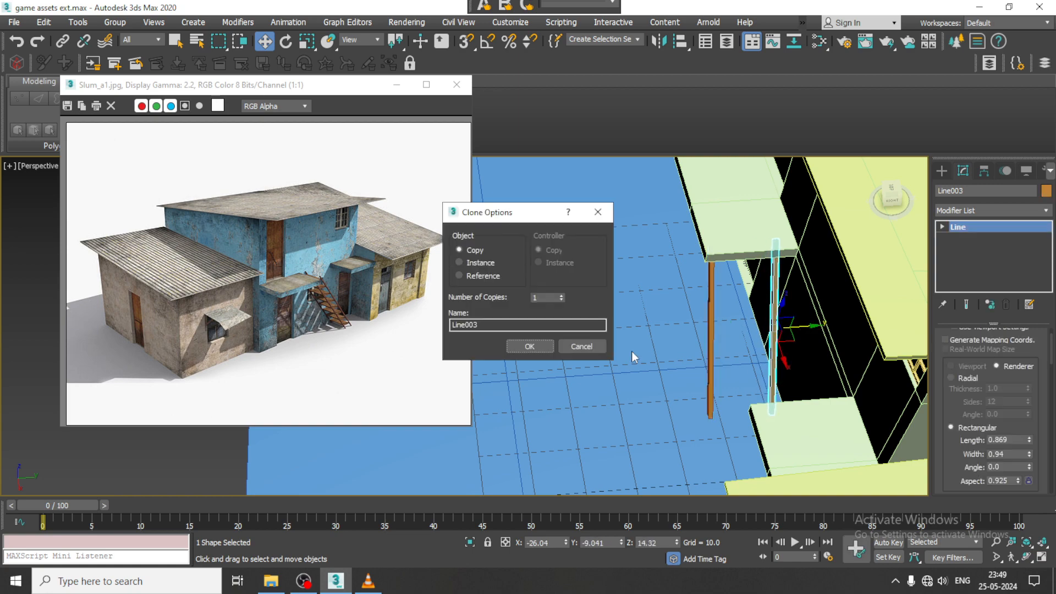
pyautogui.click(547, 345)
# - Select both staircase rails and move them together along X to about -29.088, further under the balcony
pyautogui.click(891, 199)
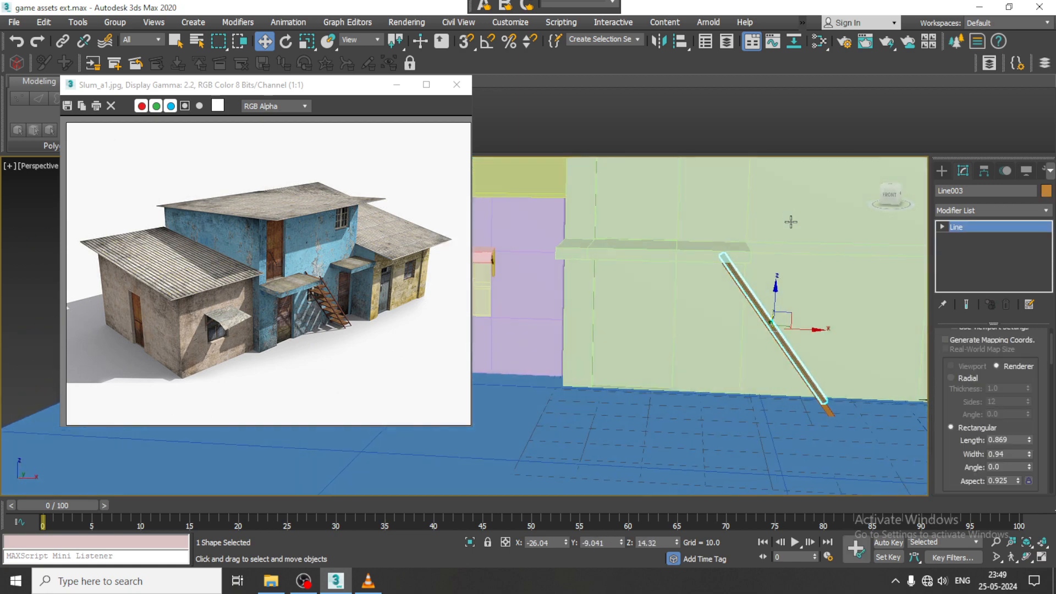
pyautogui.keyDown('ctrl'); pyautogui.click(799, 378); pyautogui.keyUp('ctrl')
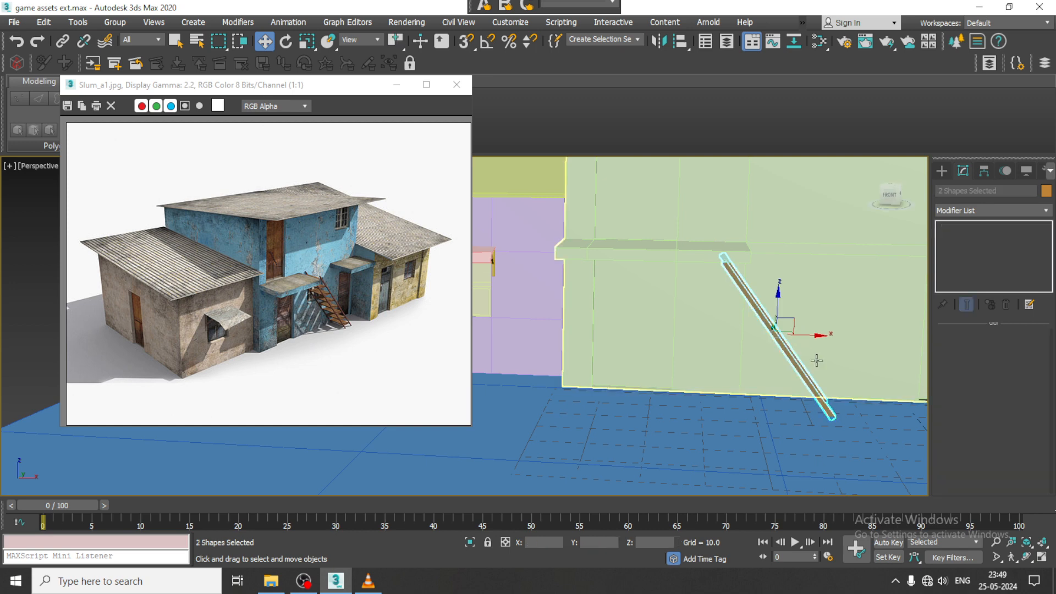
pyautogui.moveTo(820, 335); pyautogui.dragTo(805, 335)
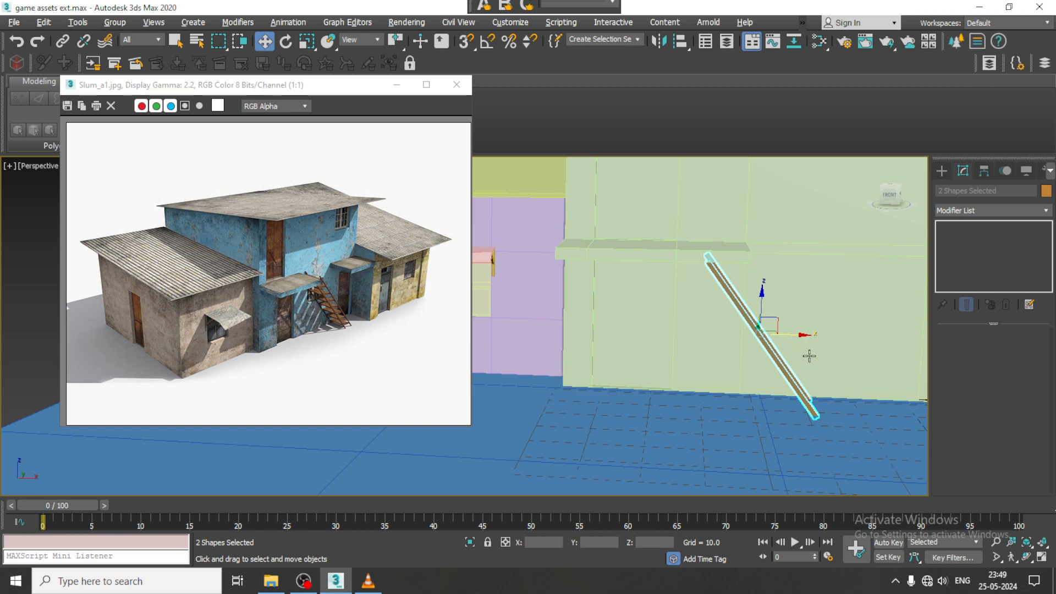
pyautogui.keyDown('alt'); pyautogui.moveTo(808, 357); pyautogui.dragTo(788, 371, button='middle'); pyautogui.keyUp('alt')
# - Attach the wall-side rail to the outer staircase rail to make them a single line object
pyautogui.click(752, 360)
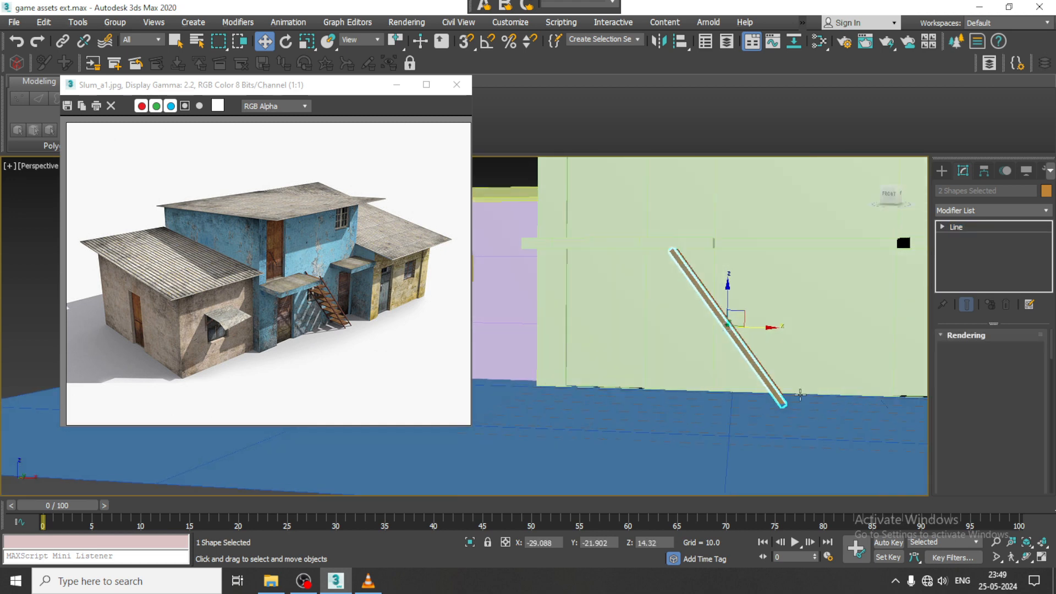
pyautogui.moveTo(946, 441); pyautogui.dragTo(942, 183)
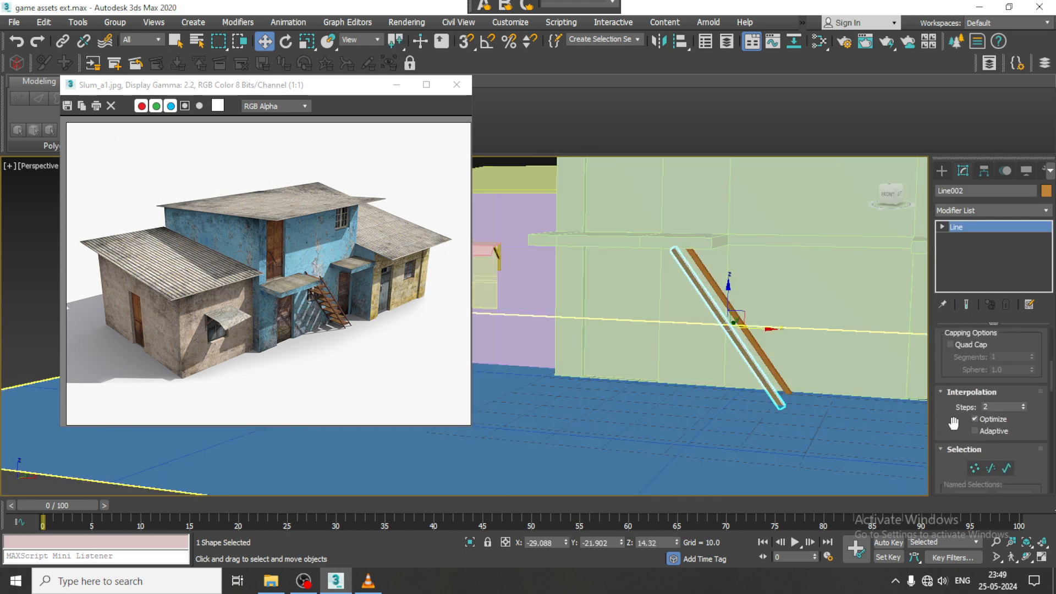
pyautogui.scroll(-5, 954, 423)
pyautogui.click(966, 485)
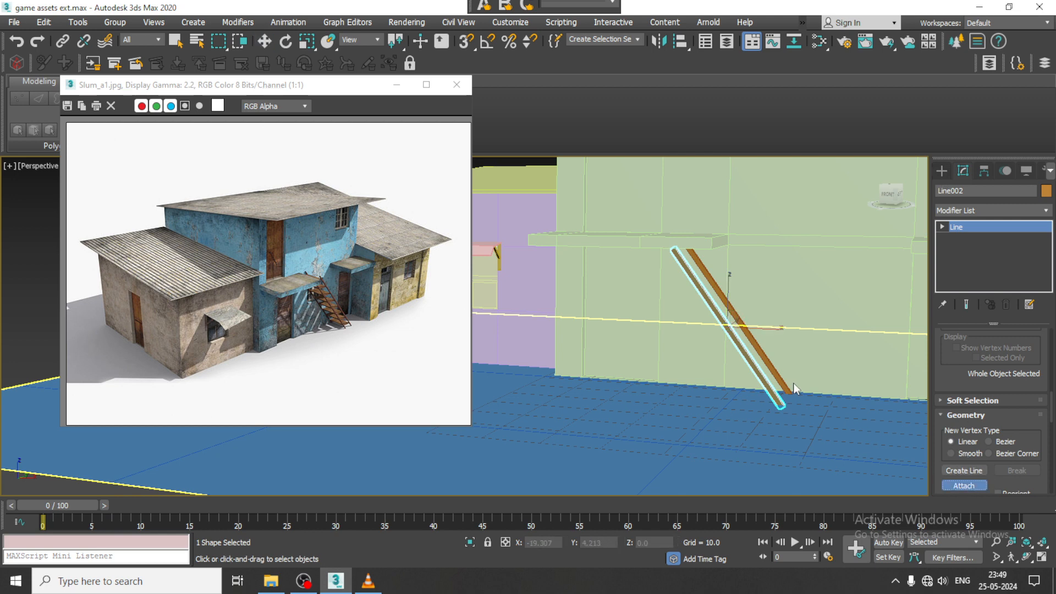
pyautogui.click(789, 389)
pyautogui.rightClick(784, 380)
# - Move the two lower end vertices of the rails along X toward the balcony for a steeper slope
pyautogui.keyDown('alt'); pyautogui.moveTo(784, 380); pyautogui.dragTo(825, 373, button='middle'); pyautogui.keyUp('alt')
pyautogui.press('1')
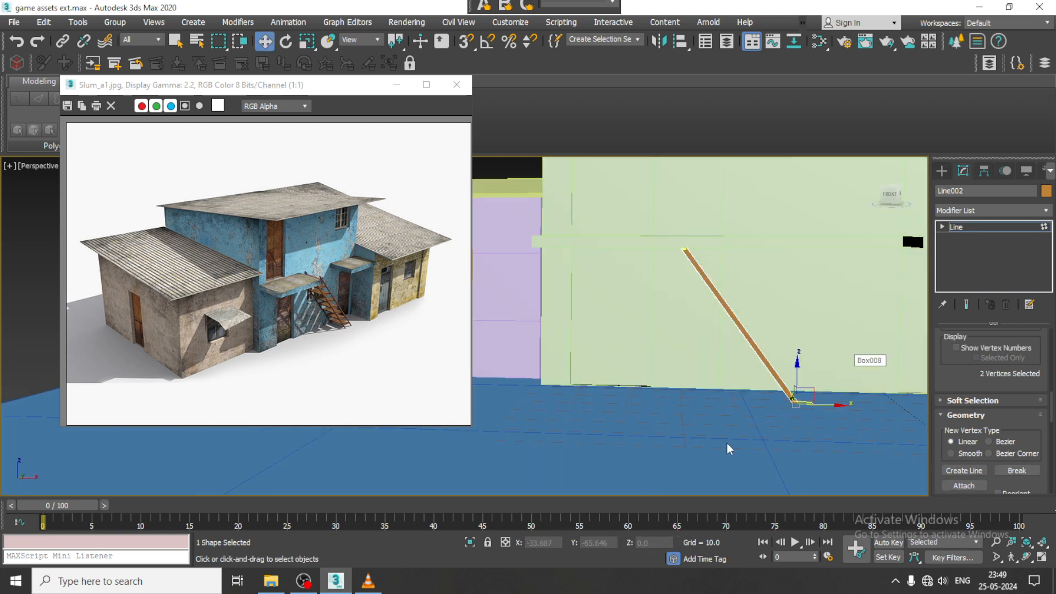
pyautogui.keyDown('alt'); pyautogui.moveTo(727, 443); pyautogui.dragTo(804, 422, button='middle'); pyautogui.keyUp('alt')
pyautogui.moveTo(821, 408); pyautogui.dragTo(798, 407)
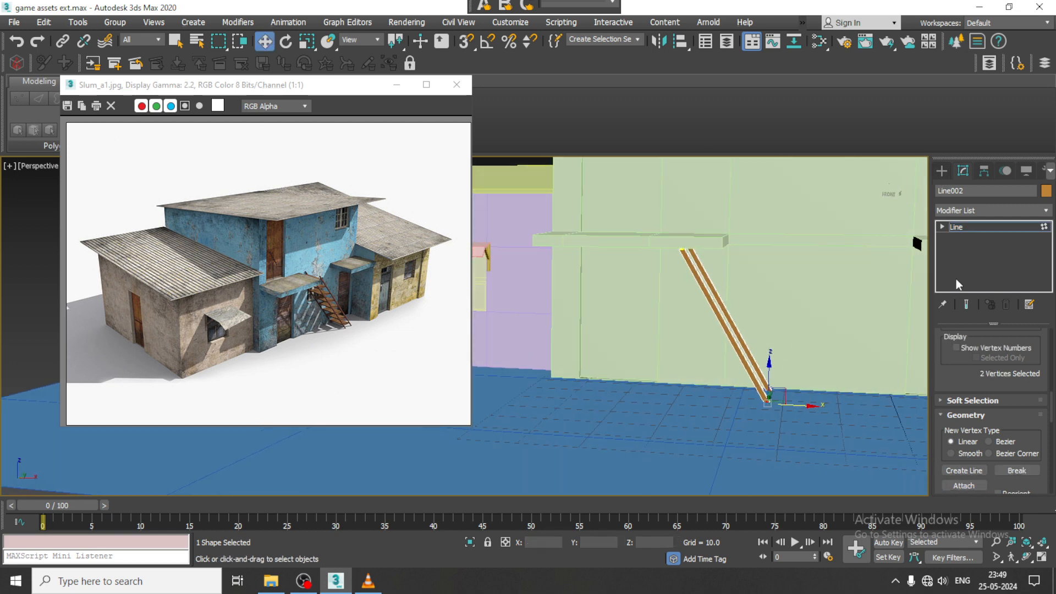
pyautogui.click(995, 228)
# - Clone the pair of rails as one independent copy along X at about -22.138
pyautogui.keyDown('alt'); pyautogui.moveTo(720, 297); pyautogui.dragTo(713, 319, button='middle'); pyautogui.keyUp('alt')
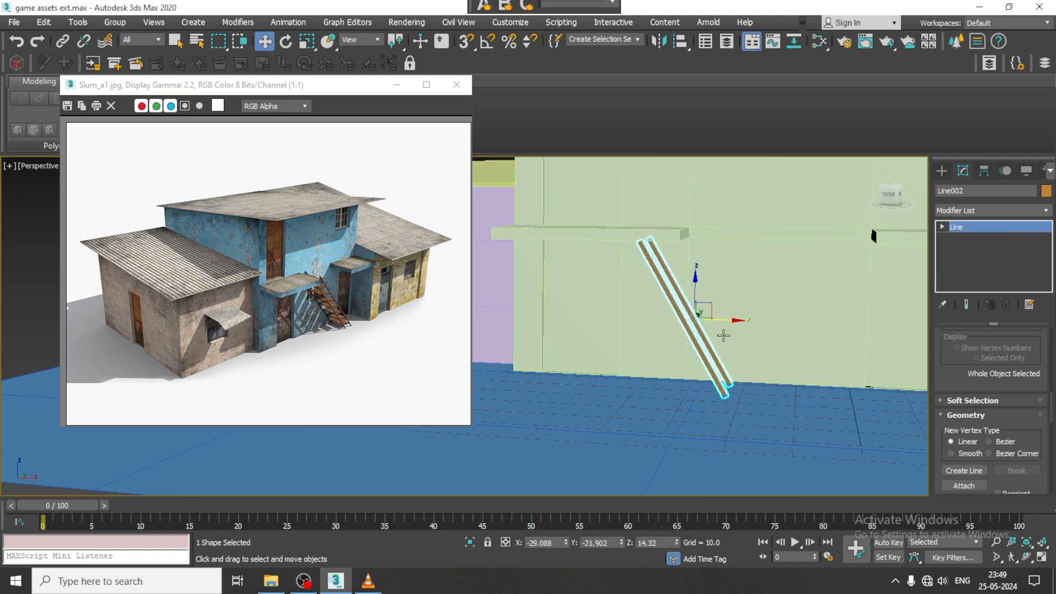
pyautogui.keyDown('shift'); pyautogui.moveTo(724, 320); pyautogui.dragTo(760, 321); pyautogui.keyUp('shift')
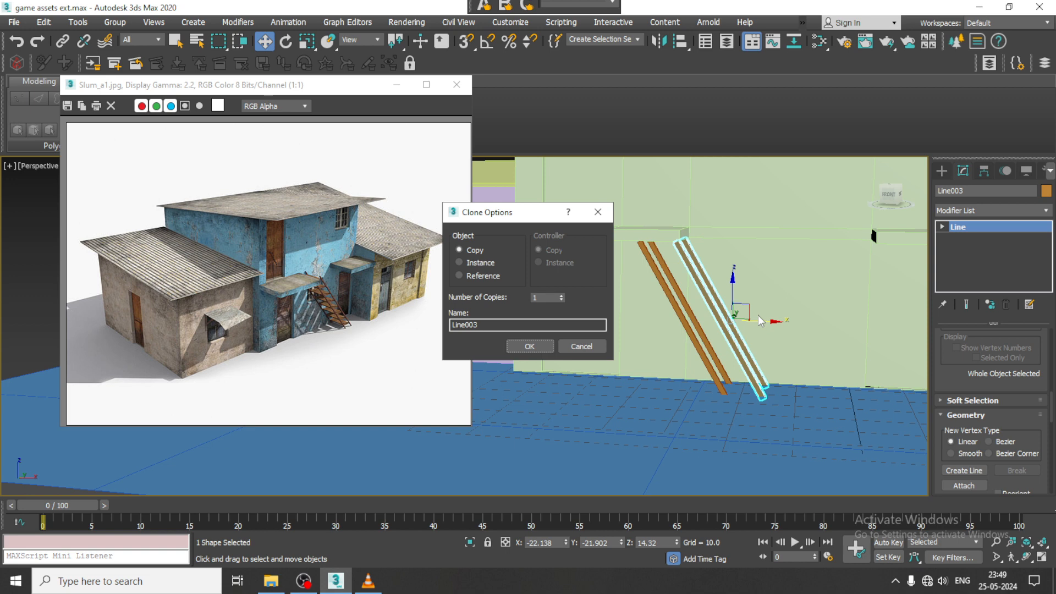
pyautogui.click(529, 346)
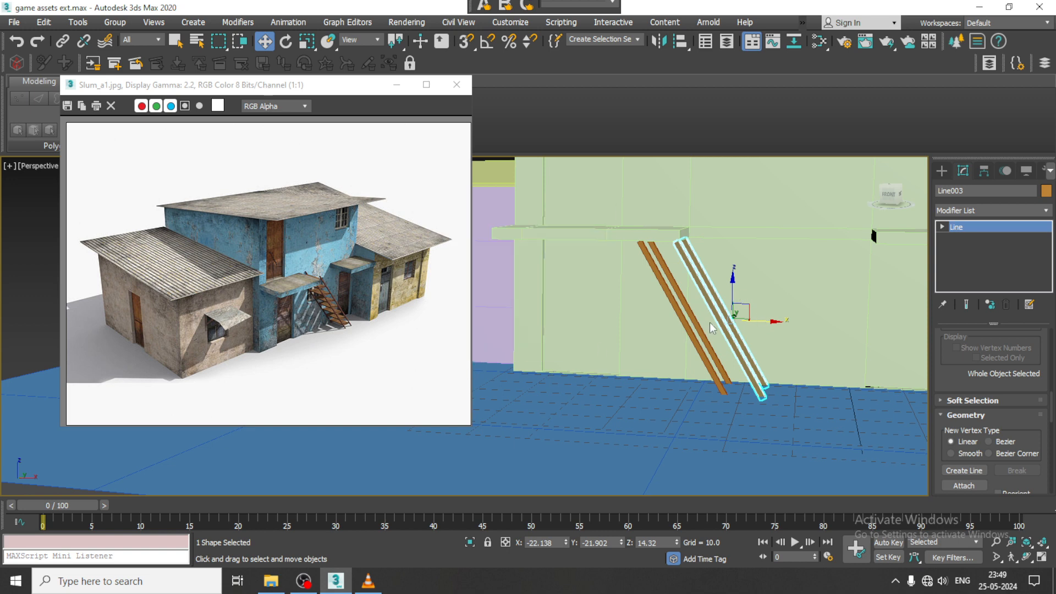
# - Raise the two upper end vertices of the copied rails along Z to about the balcony's top surface
pyautogui.press('1')
pyautogui.moveTo(653, 206); pyautogui.dragTo(699, 275)
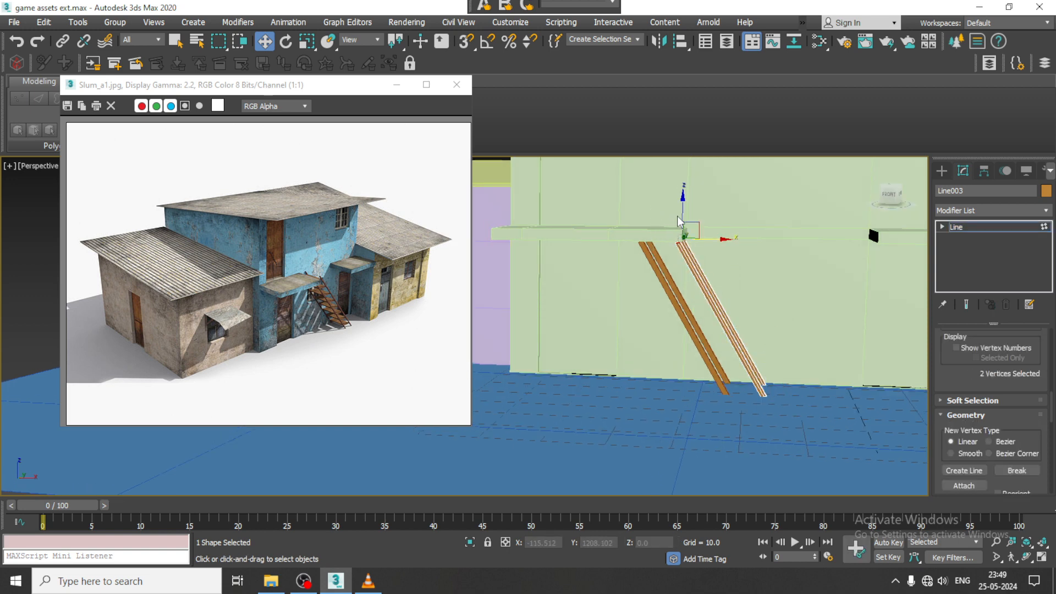
pyautogui.moveTo(683, 208); pyautogui.dragTo(683, 197)
pyautogui.moveTo(754, 341)
pyautogui.keyDown('alt'); pyautogui.mouseDown(button='middle')
pyautogui.moveTo(769, 321)
pyautogui.moveTo(769, 350)
pyautogui.mouseUp(button='middle'); pyautogui.keyUp('alt')
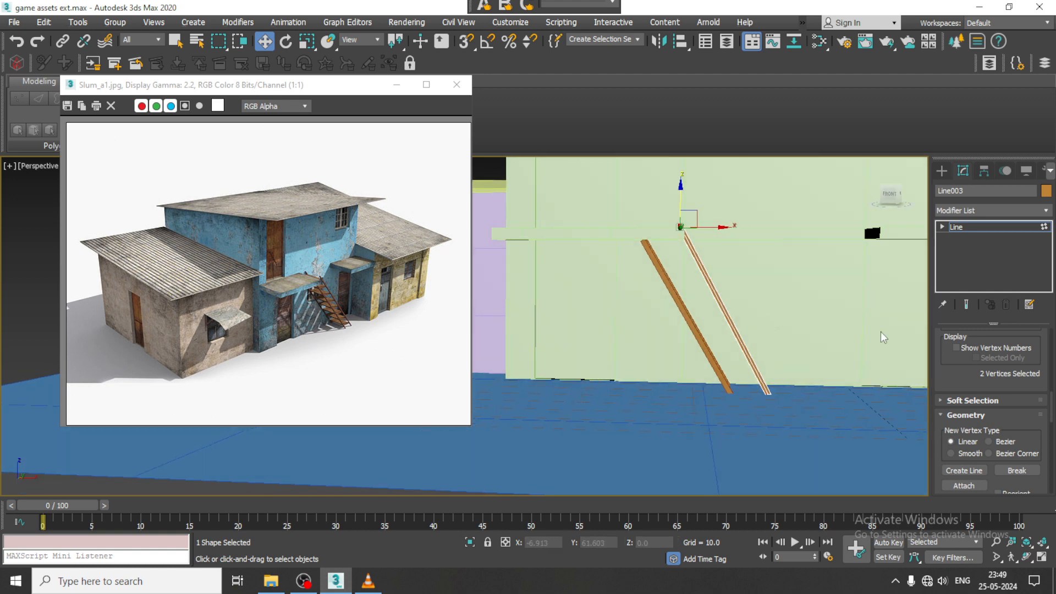
pyautogui.click(997, 231)
# - Shift the upper and lower end vertices of the original rail pair along X, closer to the copied pair
pyautogui.click(660, 289)
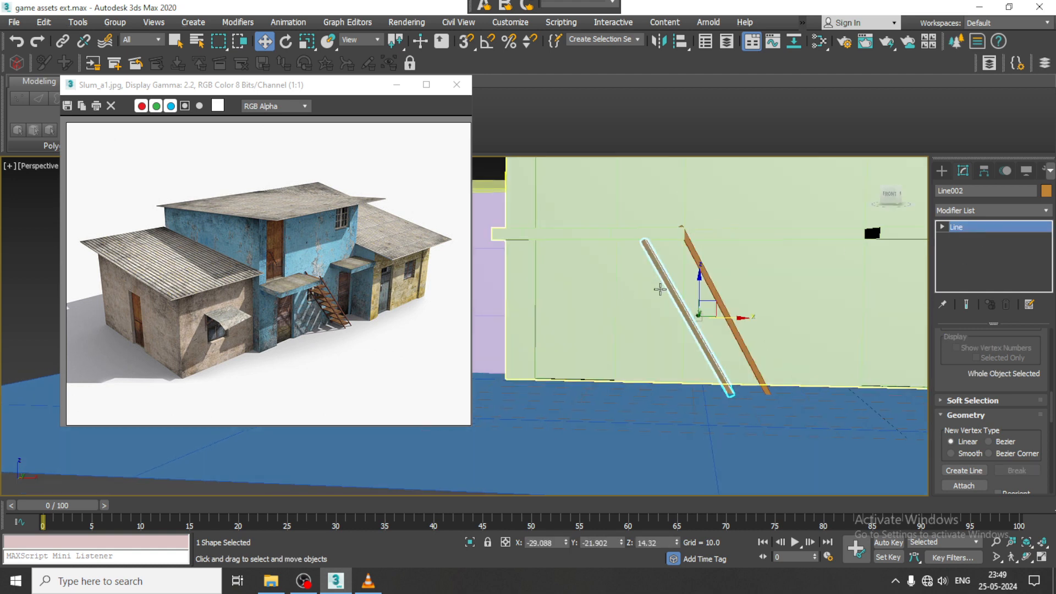
pyautogui.press('1')
pyautogui.click(635, 242)
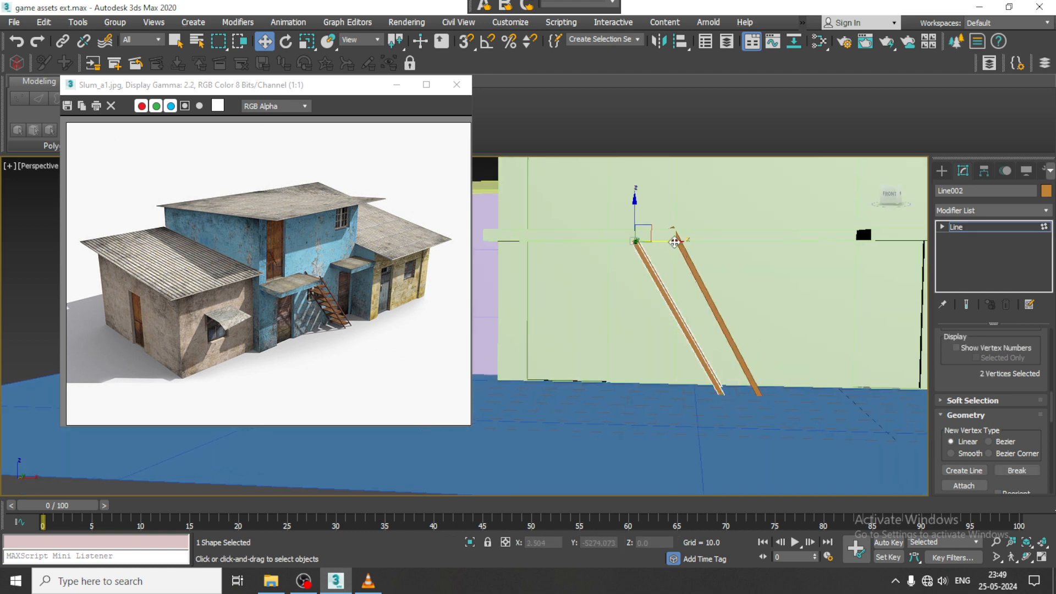
pyautogui.moveTo(673, 242); pyautogui.dragTo(694, 241)
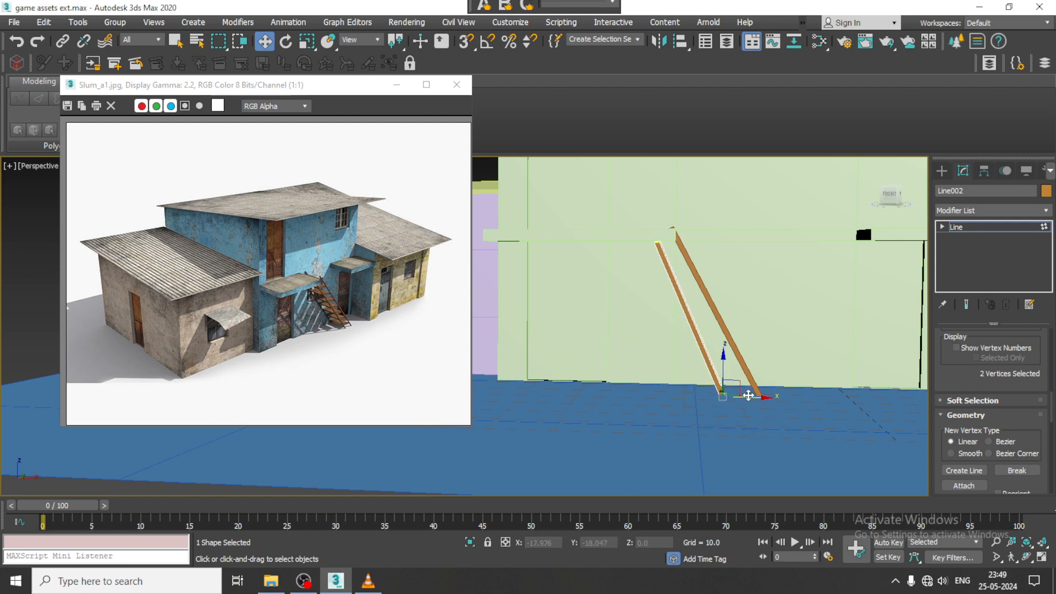
pyautogui.moveTo(748, 395); pyautogui.dragTo(761, 396)
pyautogui.keyDown('alt'); pyautogui.moveTo(742, 385); pyautogui.dragTo(908, 300, button='middle'); pyautogui.keyUp('alt')
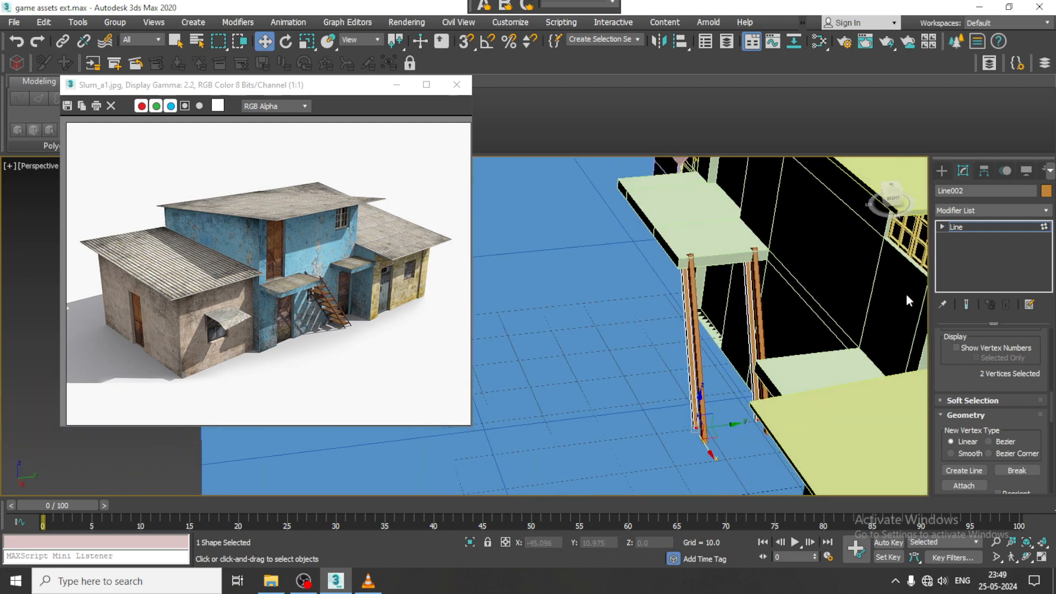
pyautogui.click(1006, 227)
# - Create a thin box stair tread in the Top view beside the rails, about 13.1 long and 5.4 wide
pyautogui.click(941, 170)
pyautogui.click(940, 188)
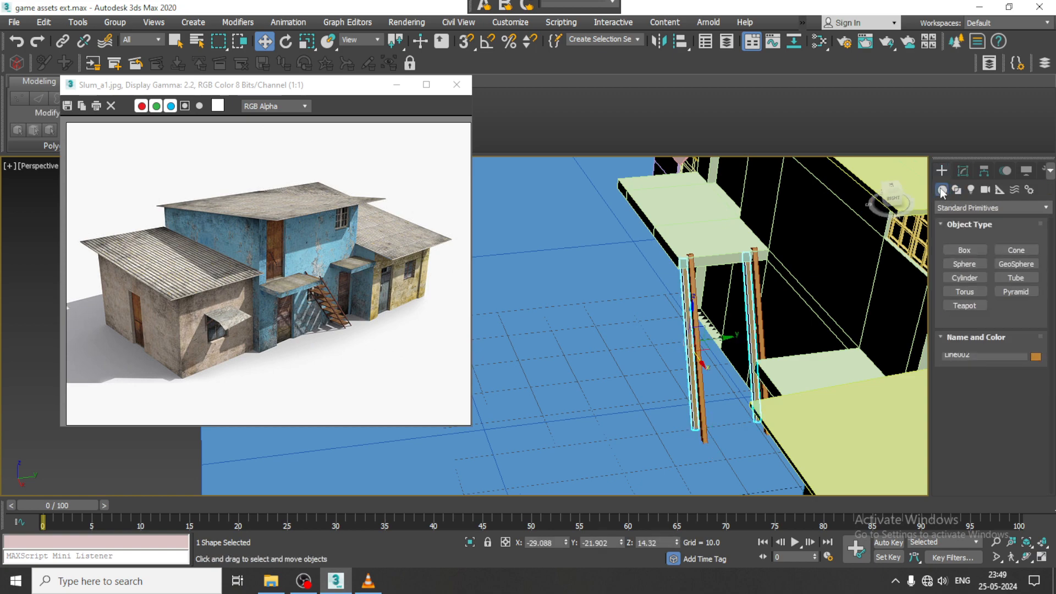
pyautogui.click(971, 252)
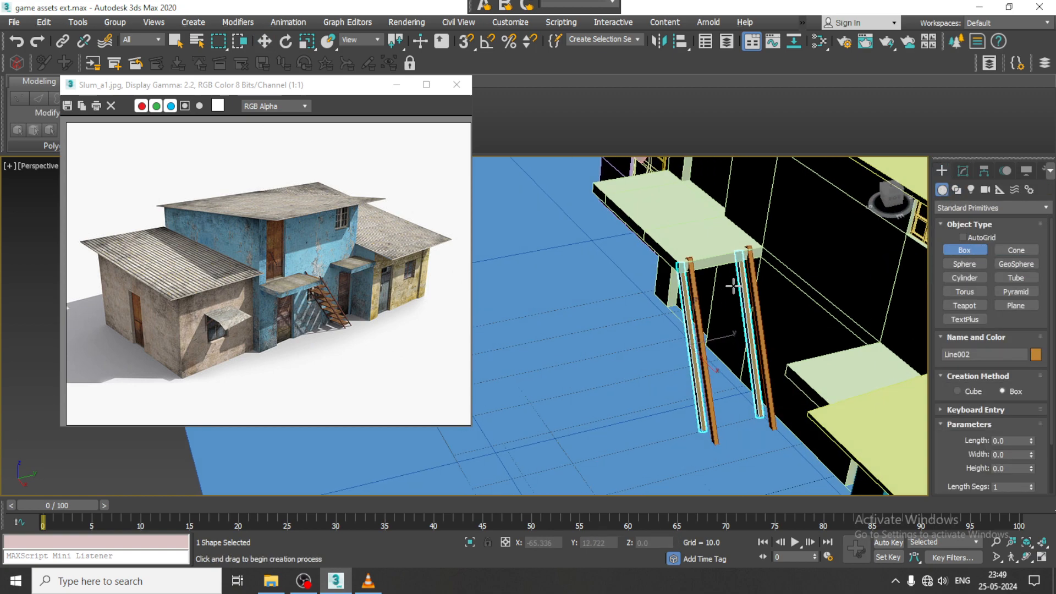
pyautogui.hotkey('alt', 'w')
pyautogui.moveTo(264, 84); pyautogui.dragTo(104, 104)
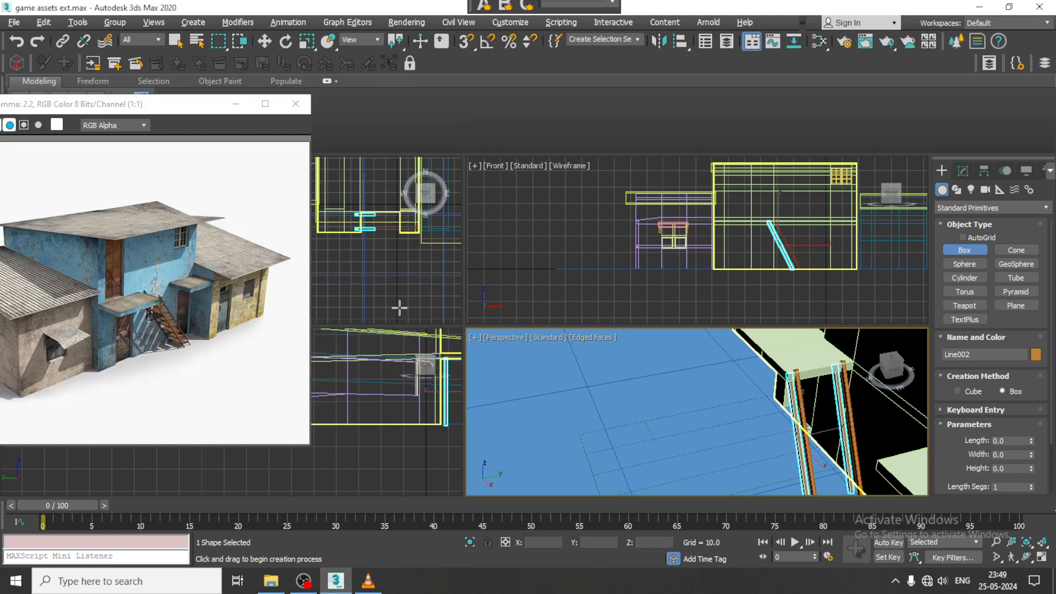
pyautogui.hotkey('alt', 'w')
pyautogui.moveTo(745, 315); pyautogui.dragTo(737, 317, button='middle')
pyautogui.moveTo(734, 292); pyautogui.dragTo(737, 304)
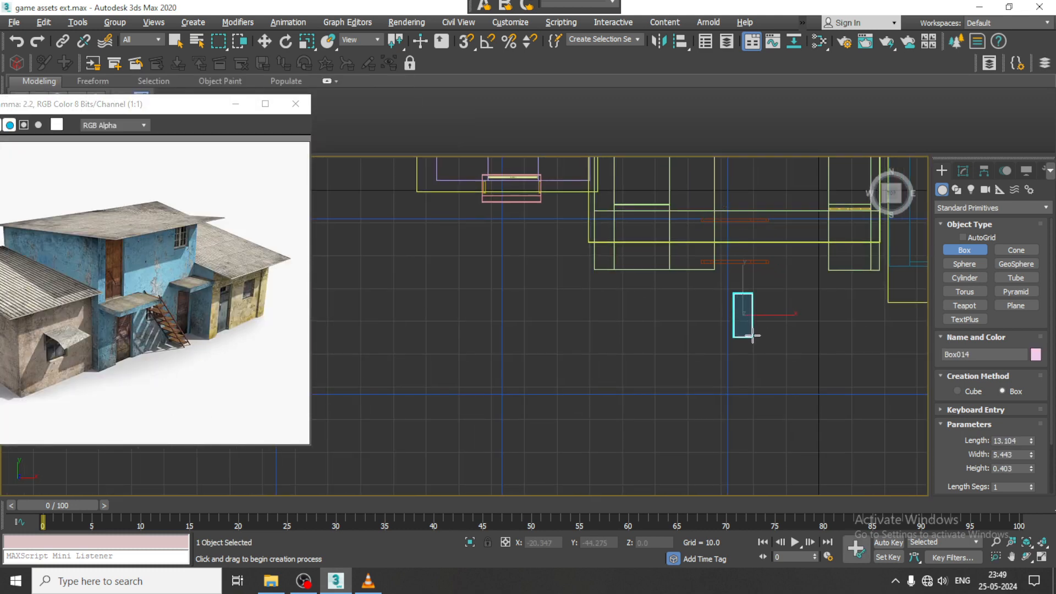
# - Move the new tread across the ground to the foot of the stair rails
pyautogui.press('w')
pyautogui.hotkey('alt', 'w')
pyautogui.middleClick(784, 358)
pyautogui.hotkey('alt', 'w')
pyautogui.scroll(-8, 791, 352)
pyautogui.moveTo(791, 352); pyautogui.dragTo(750, 372, button='middle')
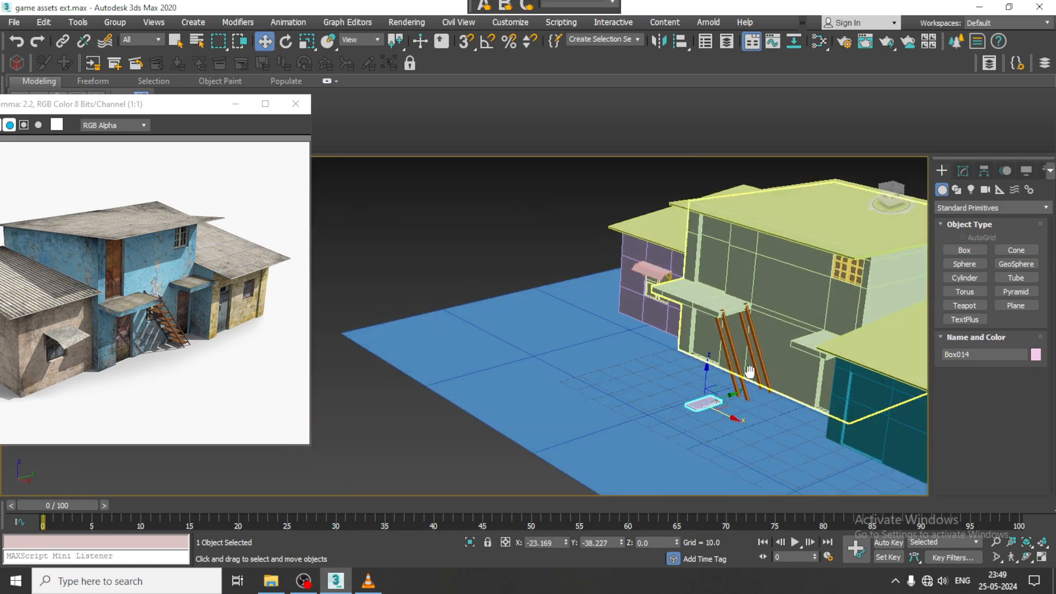
pyautogui.scroll(3, 750, 372)
pyautogui.moveTo(712, 410); pyautogui.dragTo(776, 384)
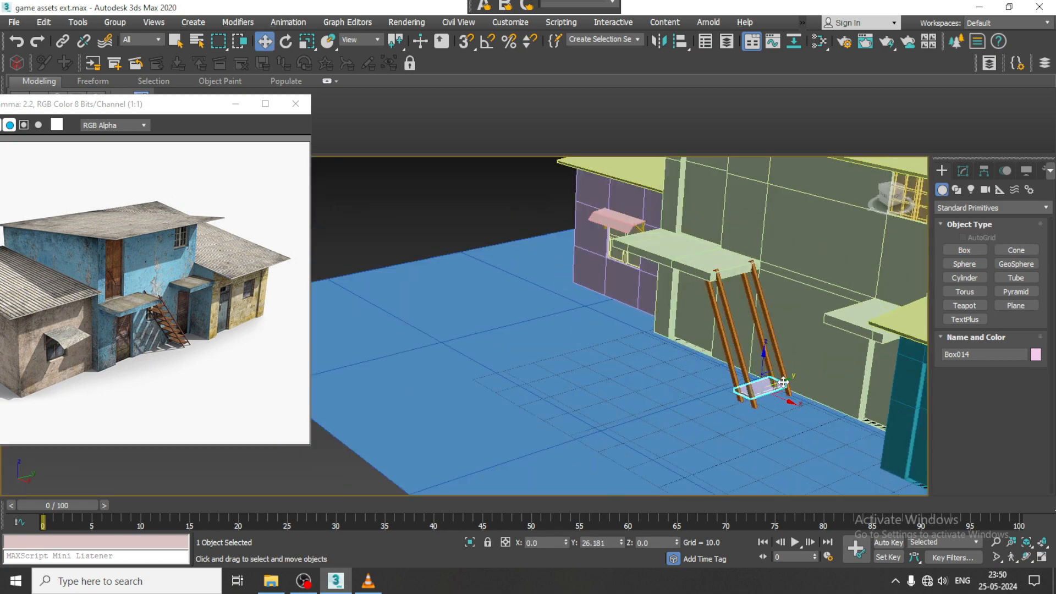
# - Move the tread in the Front view up to the upper end of the rails, just below the balcony
pyautogui.hotkey('alt', 'w')
pyautogui.moveTo(738, 249)
pyautogui.mouseDown(button='middle')
pyautogui.moveTo(724, 248)
pyautogui.moveTo(747, 243)
pyautogui.mouseUp(button='middle')
pyautogui.hotkey('alt', 'w')
pyautogui.scroll(4, 723, 303)
pyautogui.moveTo(724, 303); pyautogui.dragTo(796, 300, button='middle')
pyautogui.moveTo(609, 415); pyautogui.dragTo(552, 255)
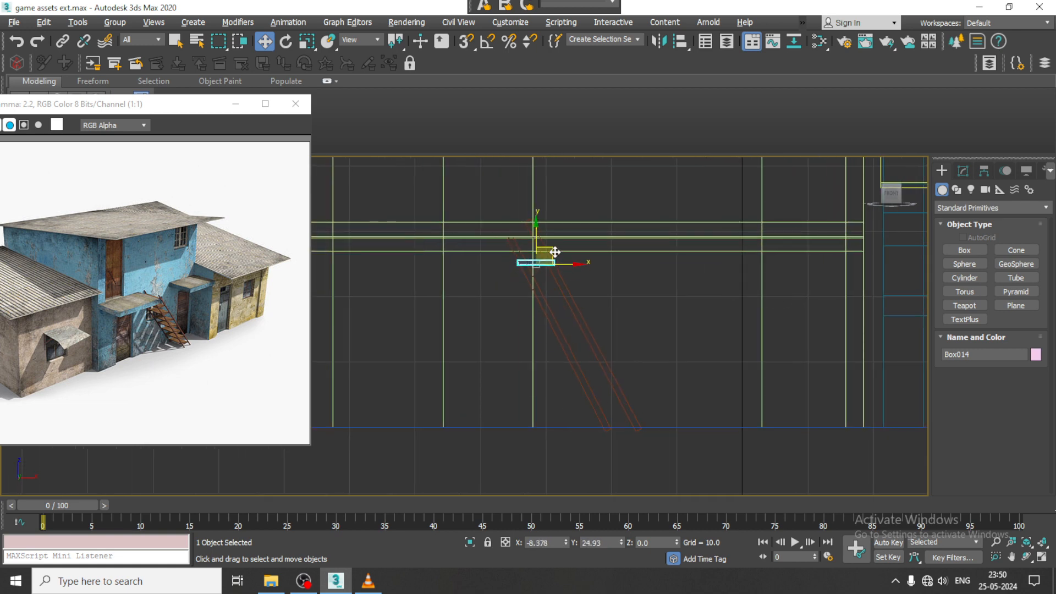
# - Shift the tread along Y to about -15.861 so it sits between the two sides of the rails
pyautogui.scroll(2, 577, 278)
pyautogui.hotkey('alt', 'w')
pyautogui.middleClick(849, 385)
pyautogui.scroll(5, 852, 384)
pyautogui.hotkey('alt', 'w')
pyautogui.keyDown('alt'); pyautogui.moveTo(836, 383); pyautogui.dragTo(687, 397, button='middle'); pyautogui.keyUp('alt')
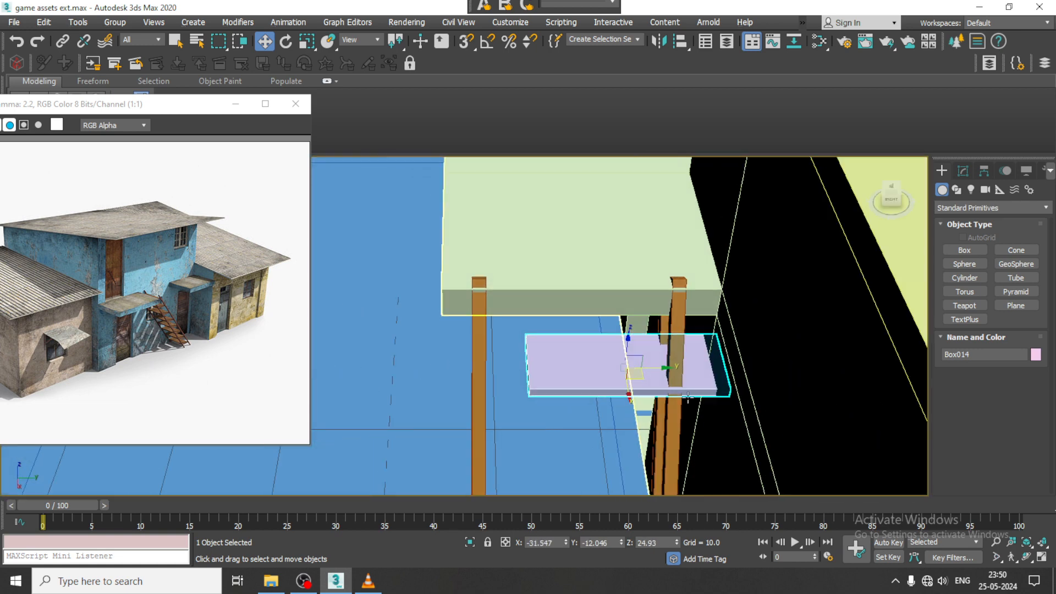
pyautogui.moveTo(663, 368); pyautogui.dragTo(604, 364)
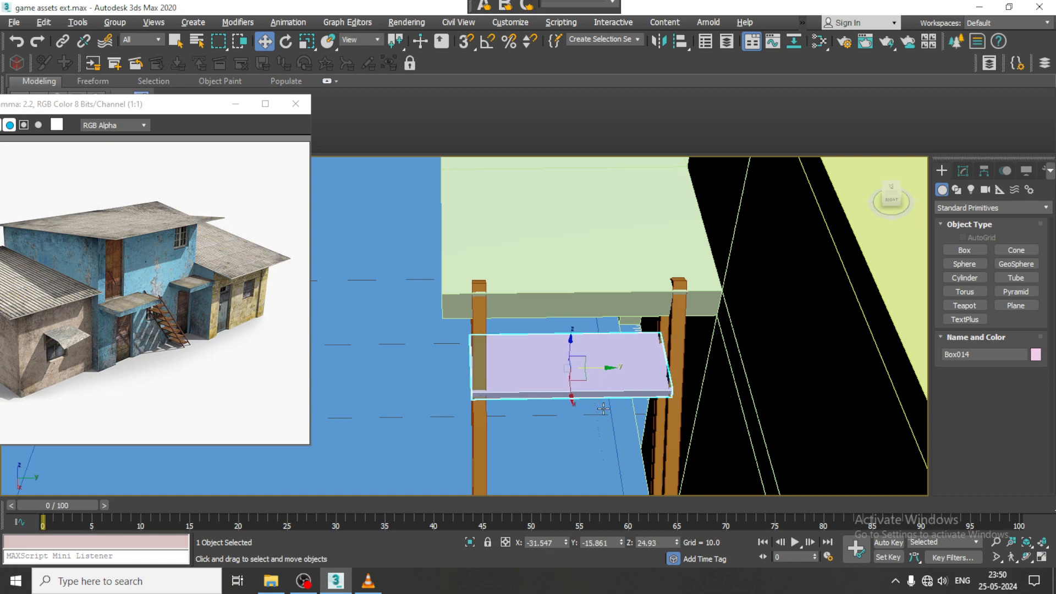
# - Scale the tread down slightly along Y to fit between the rails
pyautogui.keyDown('alt'); pyautogui.moveTo(603, 408); pyautogui.dragTo(709, 349, button='middle'); pyautogui.keyUp('alt')
pyautogui.moveTo(630, 397); pyautogui.dragTo(626, 401, button='middle')
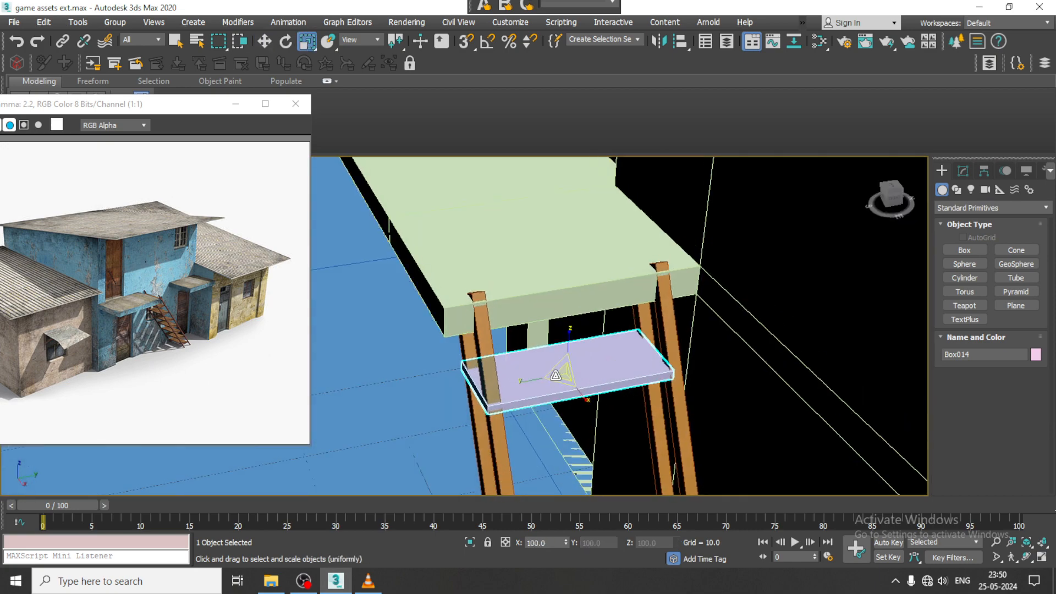
pyautogui.press('r')
pyautogui.moveTo(528, 382); pyautogui.dragTo(528, 382)
pyautogui.keyDown('alt'); pyautogui.moveTo(528, 382); pyautogui.dragTo(550, 387, button='middle'); pyautogui.keyUp('alt')
pyautogui.press('w')
# - Convert the tread to an editable poly and move its wall-side end vertices along Y to meet the rail
pyautogui.rightClick(551, 388)
pyautogui.moveTo(635, 533)
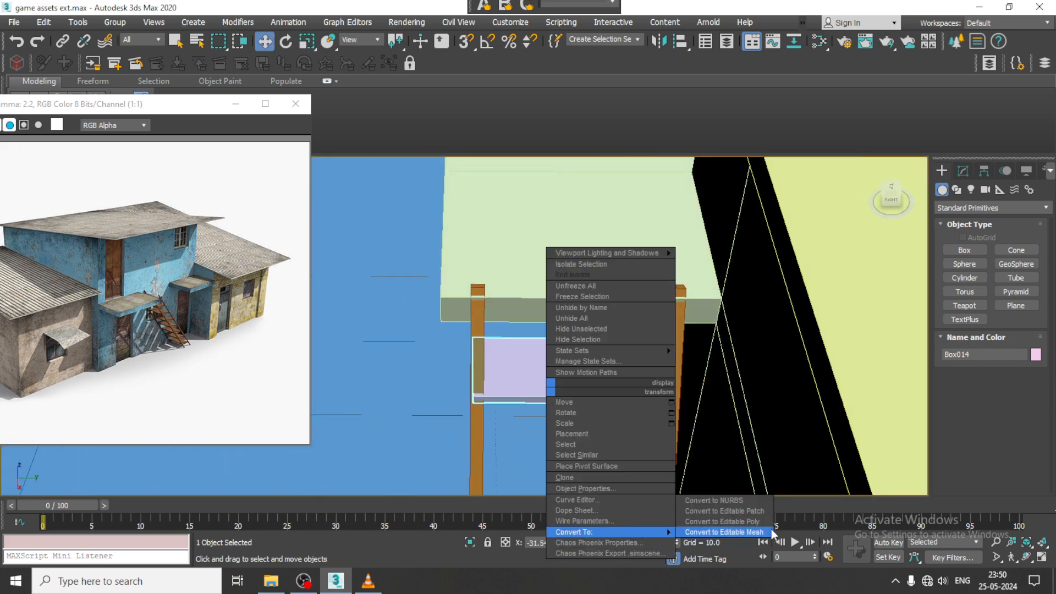
pyautogui.click(724, 522)
pyautogui.moveTo(604, 276); pyautogui.dragTo(688, 418)
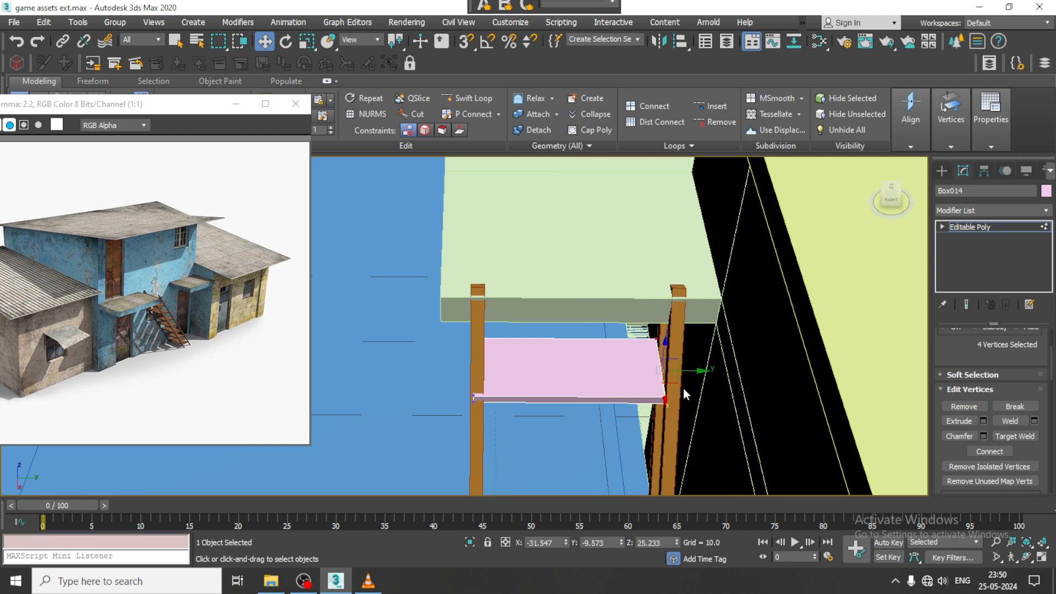
pyautogui.moveTo(691, 369); pyautogui.dragTo(699, 368)
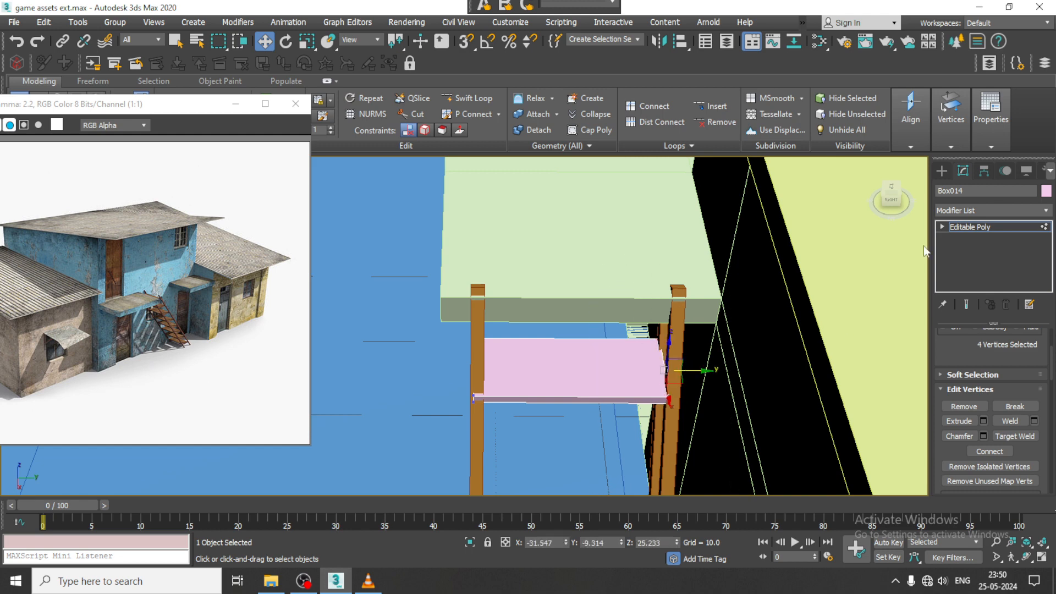
pyautogui.click(996, 229)
# - Clone the tread as seven independent copies stepping down along the rails, each about 2 further in X and 4 lower
pyautogui.hotkey('alt', 'w')
pyautogui.moveTo(764, 248); pyautogui.dragTo(778, 225, button='middle')
pyautogui.hotkey('alt', 'w')
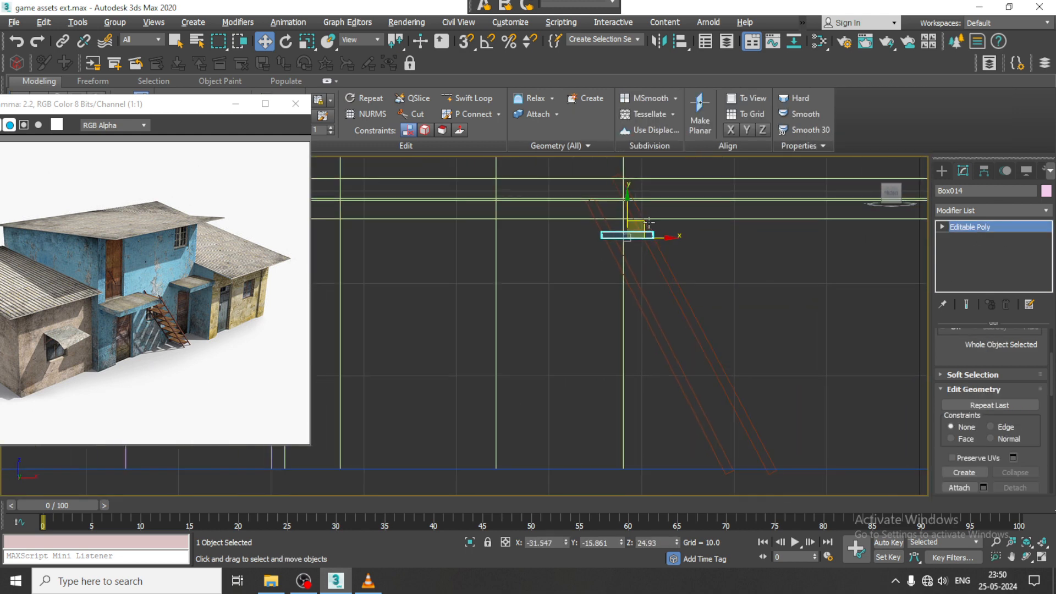
pyautogui.moveTo(640, 225)
pyautogui.keyDown('shift'); pyautogui.mouseDown()
pyautogui.moveTo(664, 278)
pyautogui.moveTo(659, 261)
pyautogui.mouseUp(); pyautogui.keyUp('shift')
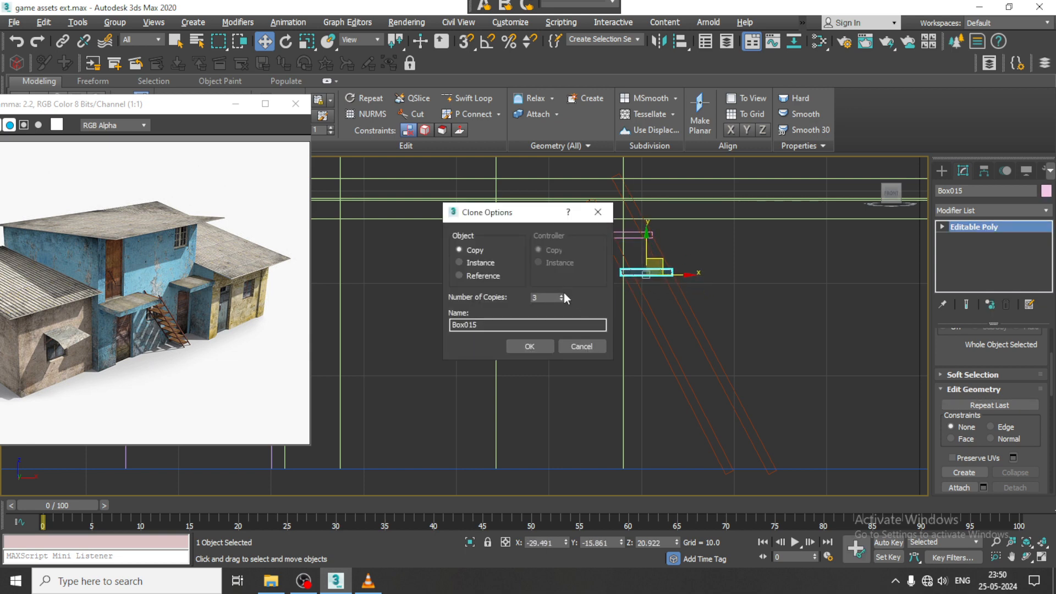
pyautogui.click(537, 346)
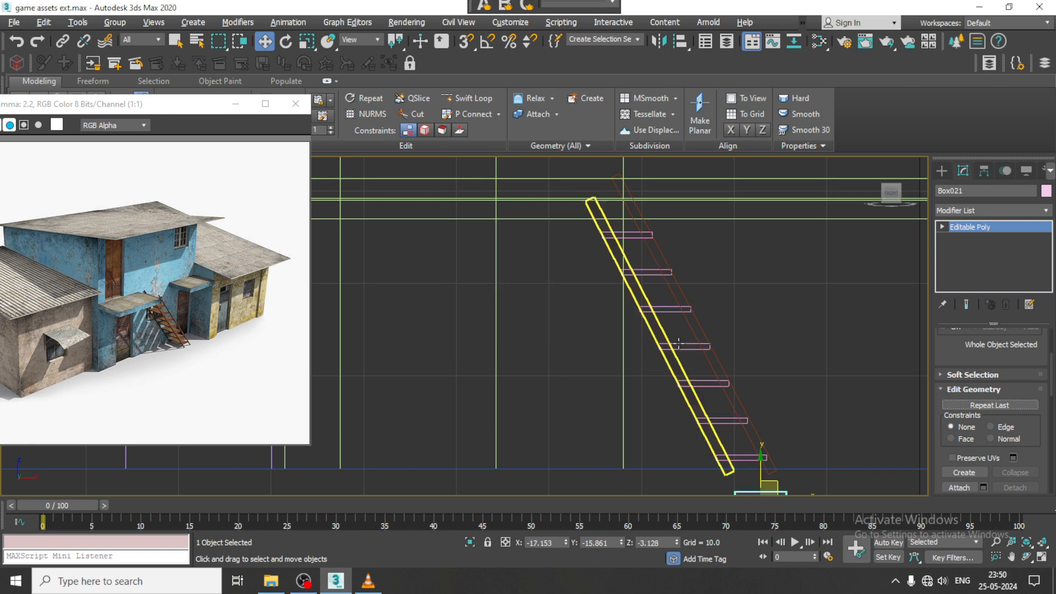
# - Delete the lowest copied tread, which lies below ground level, and check the staircase against the building
pyautogui.moveTo(672, 347); pyautogui.dragTo(605, 214, button='middle')
pyautogui.press('Delete')
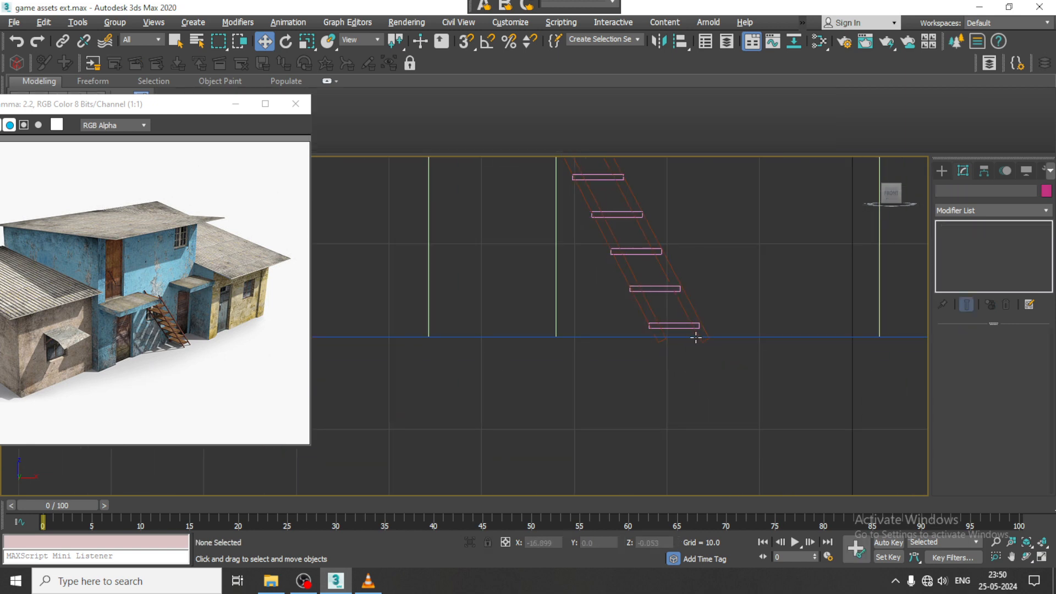
pyautogui.scroll(-3, 696, 337)
pyautogui.hotkey('alt', 'w')
pyautogui.middleClick(705, 424)
pyautogui.hotkey('alt', 'w')
pyautogui.keyDown('alt'); pyautogui.moveTo(704, 424); pyautogui.dragTo(742, 248, button='middle'); pyautogui.keyUp('alt')
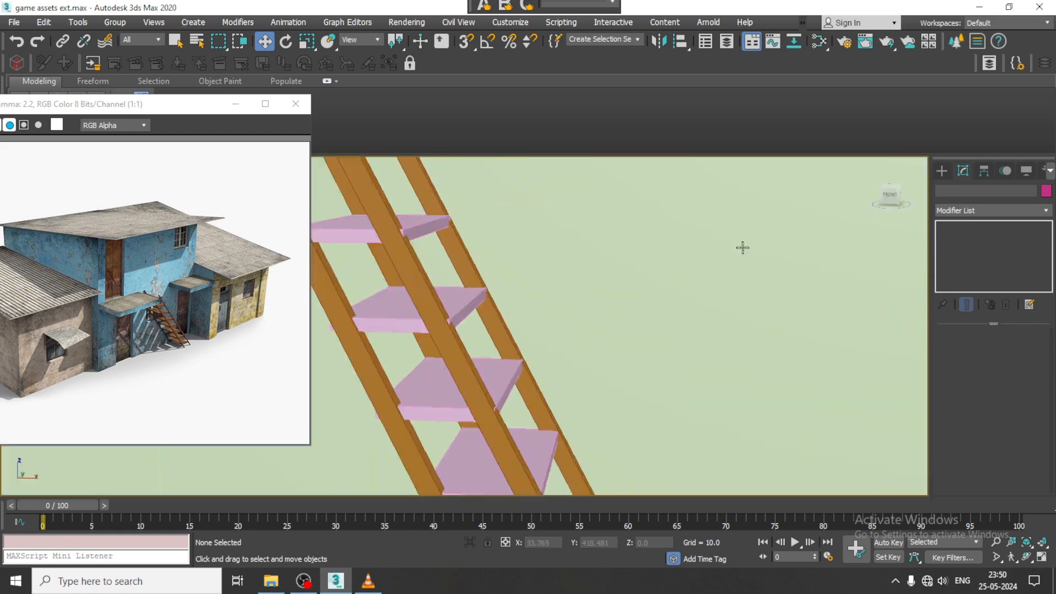
pyautogui.scroll(-10, 742, 248)
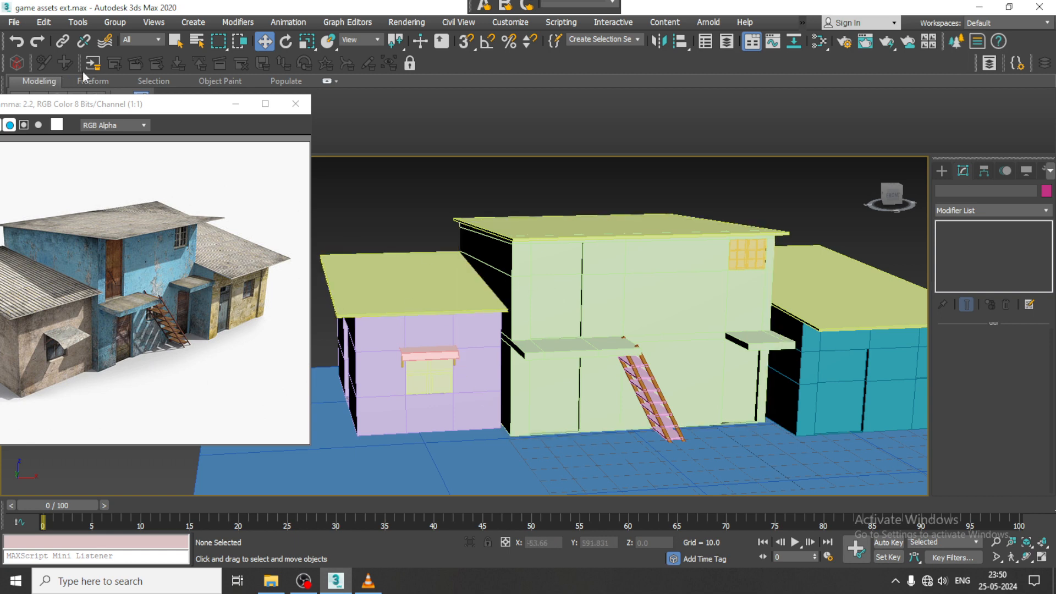
# - Open slum_a (1).jpg from the Slum folder as a viewable reference image
pyautogui.click(12, 24)
pyautogui.click(60, 104)
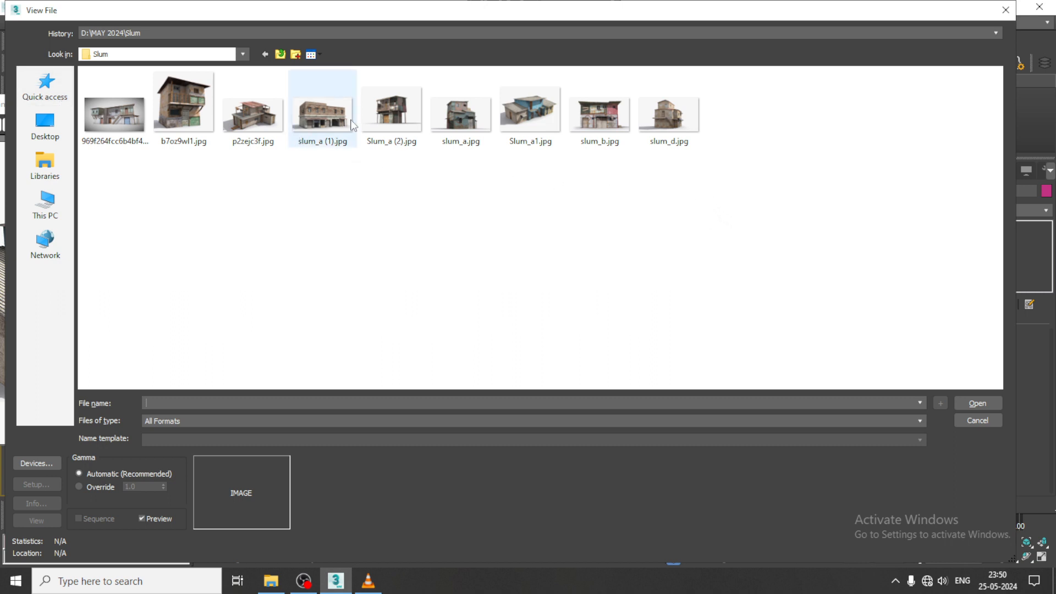
pyautogui.click(330, 115)
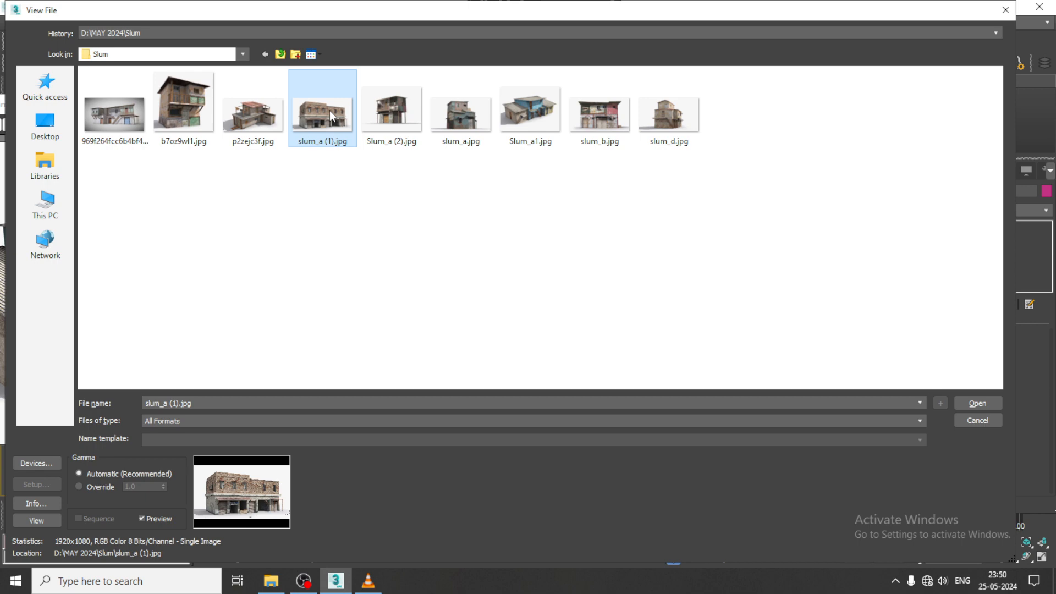
pyautogui.doubleClick(329, 111)
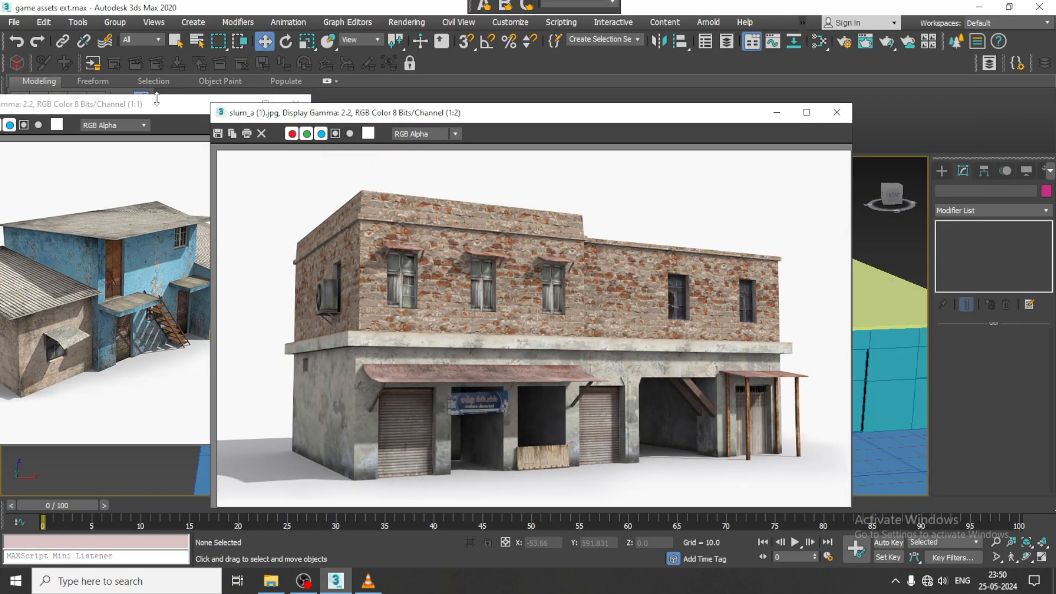
# - Close the Slum_a1.jpg reference, then shrink the brick building reference and move it clear of the modelling area
pyautogui.moveTo(157, 104); pyautogui.dragTo(158, 128)
pyautogui.click(297, 127)
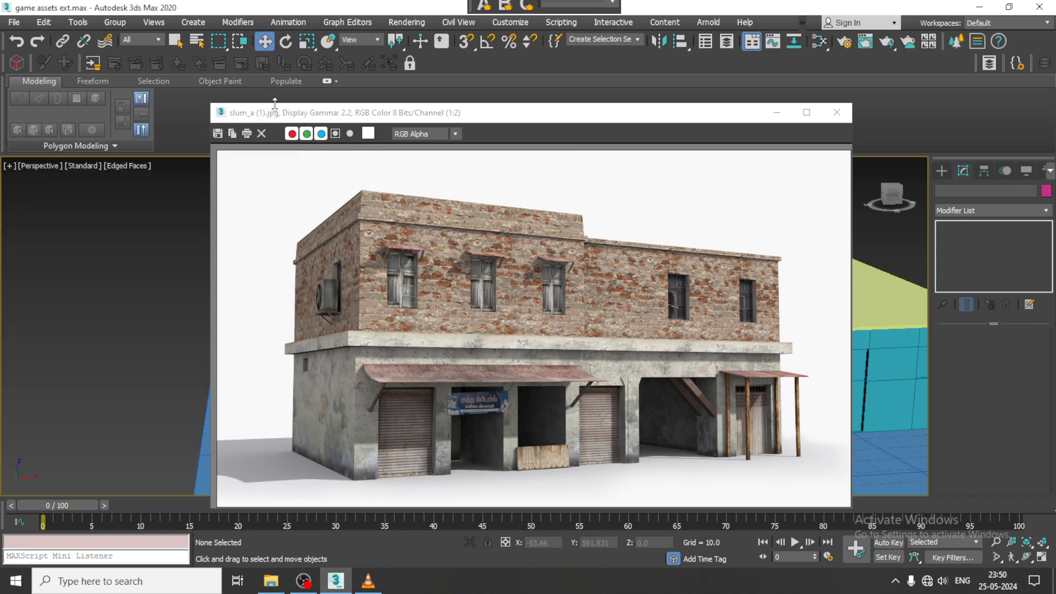
pyautogui.moveTo(212, 103); pyautogui.dragTo(459, 184)
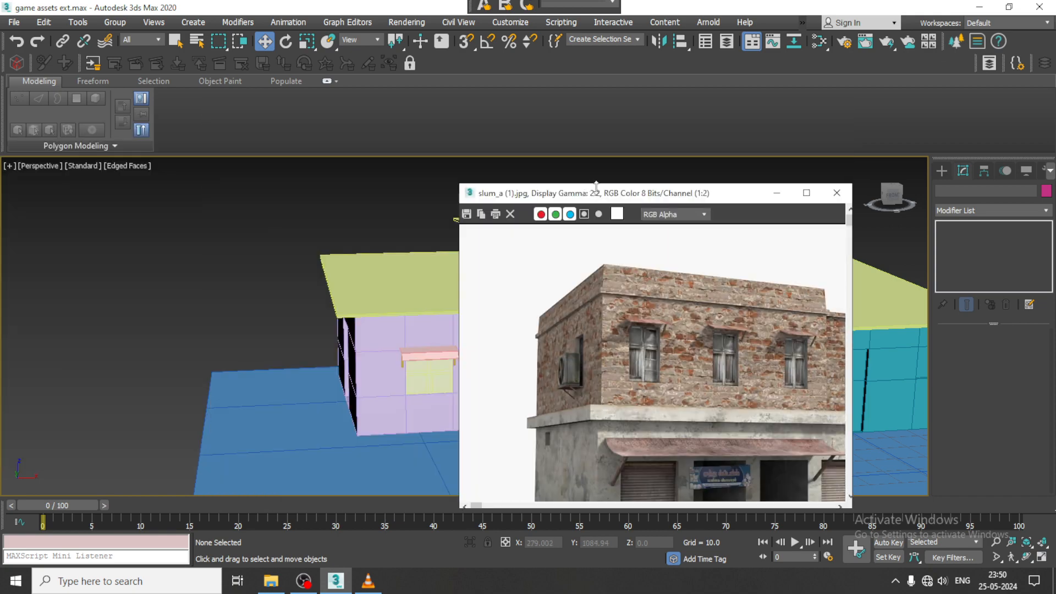
pyautogui.moveTo(451, 383); pyautogui.dragTo(183, 58)
pyautogui.scroll(-1, 219, 213)
# - Widen the ground plane to about 460.5, keeping its length at 214.788
pyautogui.moveTo(776, 361); pyautogui.dragTo(735, 385, button='middle')
pyautogui.scroll(-3, 719, 321)
pyautogui.click(721, 407)
pyautogui.moveTo(734, 385); pyautogui.dragTo(660, 351, button='middle')
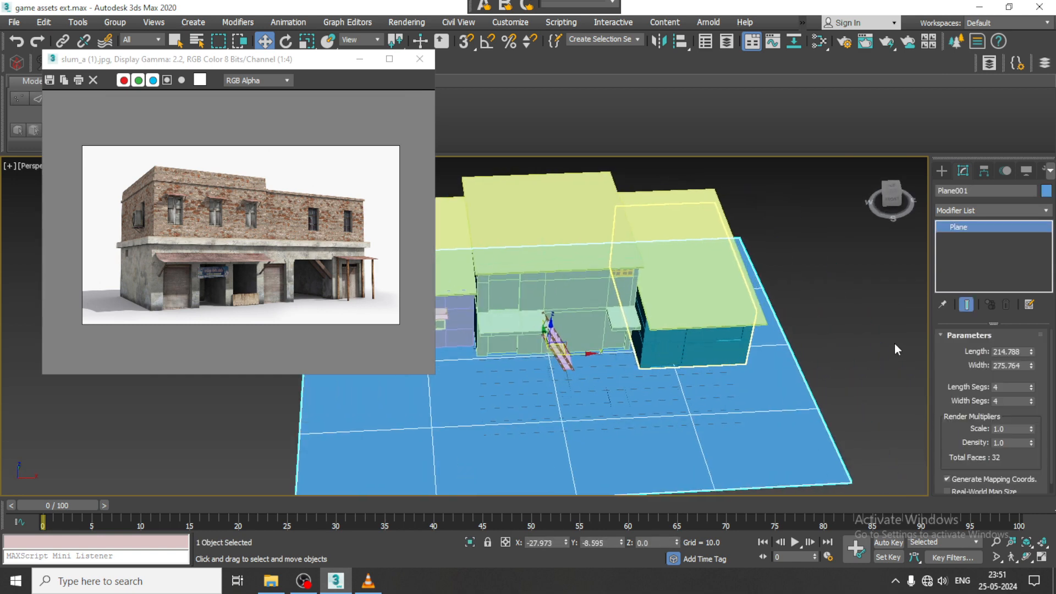
pyautogui.moveTo(1031, 351); pyautogui.dragTo(1030, 328)
pyautogui.hotkey('ctrl', 'z')
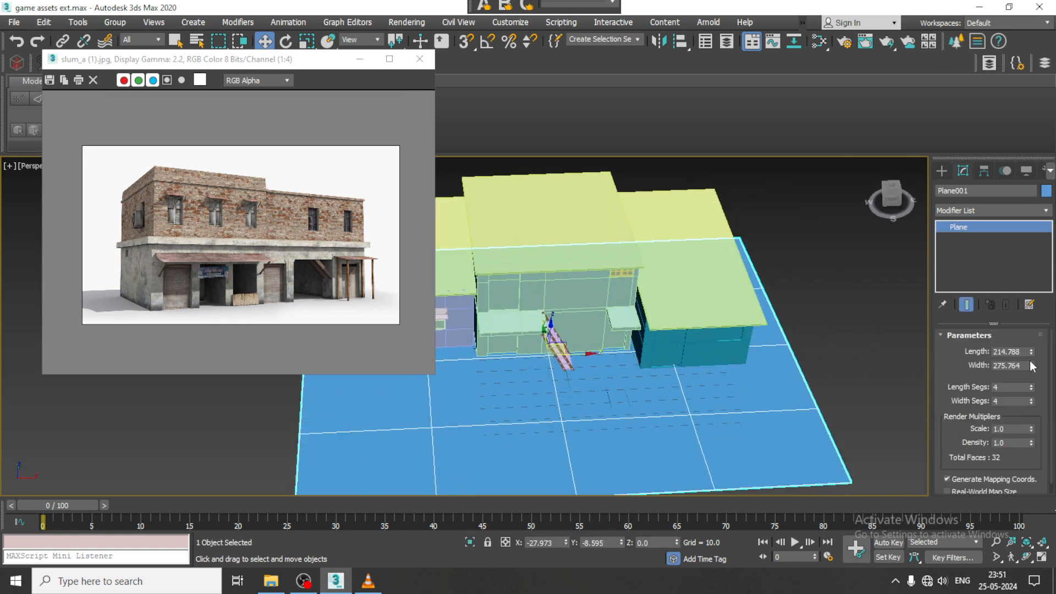
pyautogui.moveTo(1031, 364); pyautogui.dragTo(1031, 322)
# - Move the ground plane along X to about 146.6, beyond the finished building, and widen it further
pyautogui.moveTo(578, 343); pyautogui.dragTo(527, 335, button='middle')
pyautogui.moveTo(537, 345); pyautogui.dragTo(833, 330)
pyautogui.moveTo(749, 314)
pyautogui.mouseDown(button='middle')
pyautogui.moveTo(550, 322)
pyautogui.moveTo(708, 308)
pyautogui.moveTo(758, 316)
pyautogui.mouseUp(button='middle')
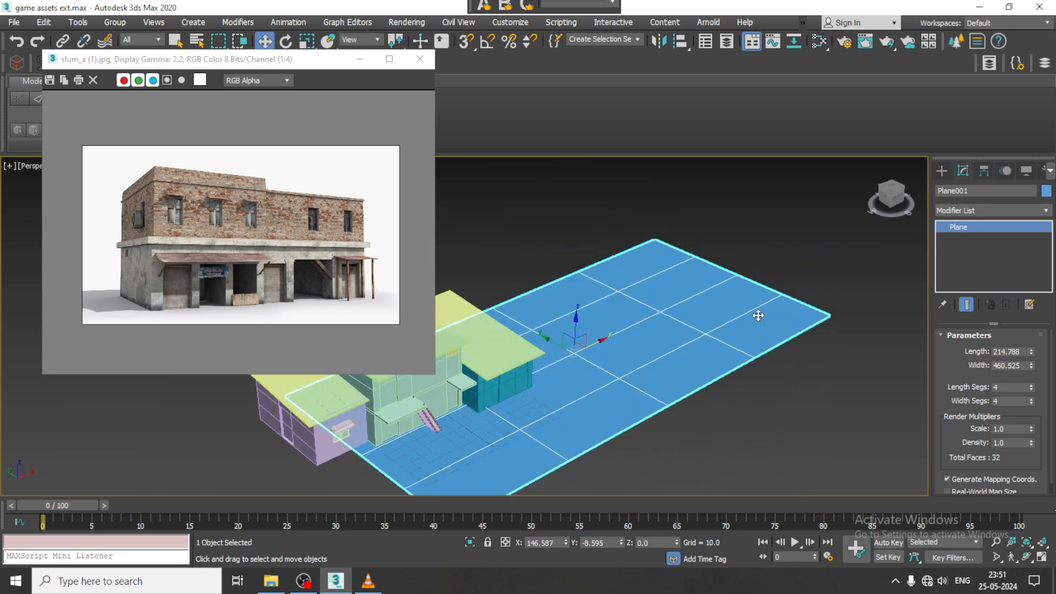
pyautogui.moveTo(1029, 363); pyautogui.dragTo(1028, 339)
# - Create a box for the brick building on the empty ground, about 75 long, 197 wide and 44 high
pyautogui.keyDown('alt'); pyautogui.moveTo(847, 335); pyautogui.dragTo(665, 315, button='middle'); pyautogui.keyUp('alt')
pyautogui.scroll(3, 665, 316)
pyautogui.click(941, 170)
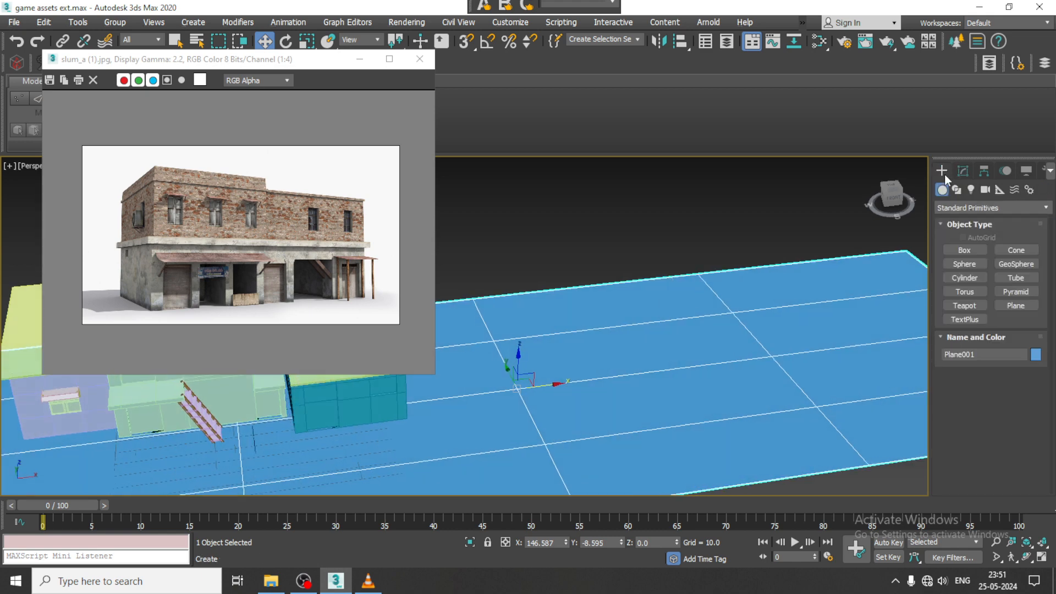
pyautogui.click(964, 250)
pyautogui.moveTo(490, 312); pyautogui.dragTo(846, 340)
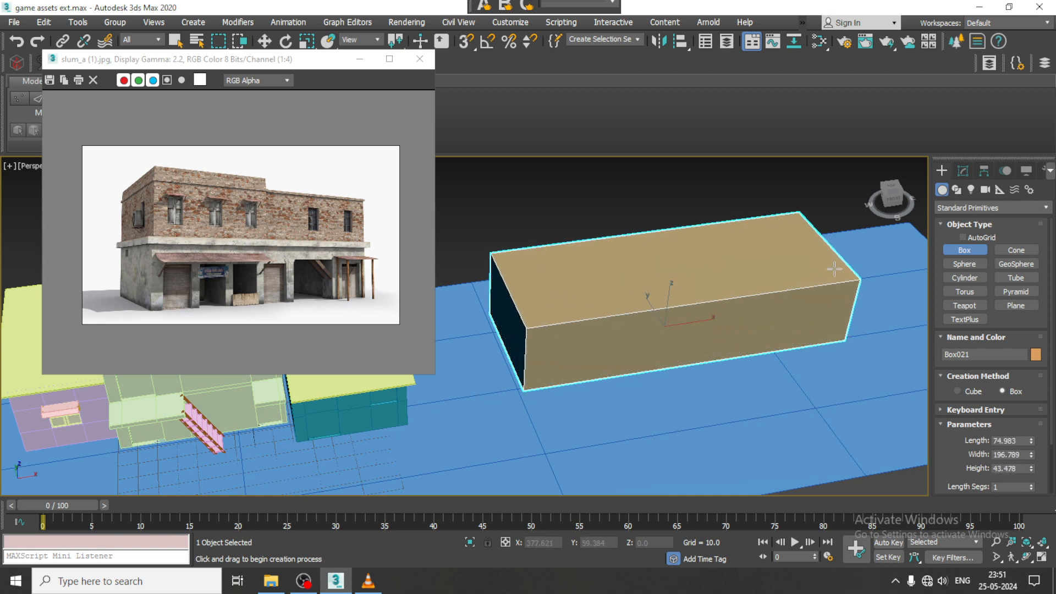
pyautogui.click(833, 268)
pyautogui.keyDown('alt'); pyautogui.moveTo(781, 254); pyautogui.dragTo(752, 278, button='middle'); pyautogui.keyUp('alt')
pyautogui.scroll(3, 752, 279)
# - Scale the building box up slightly along Y and convert it to an editable poly
pyautogui.press('r')
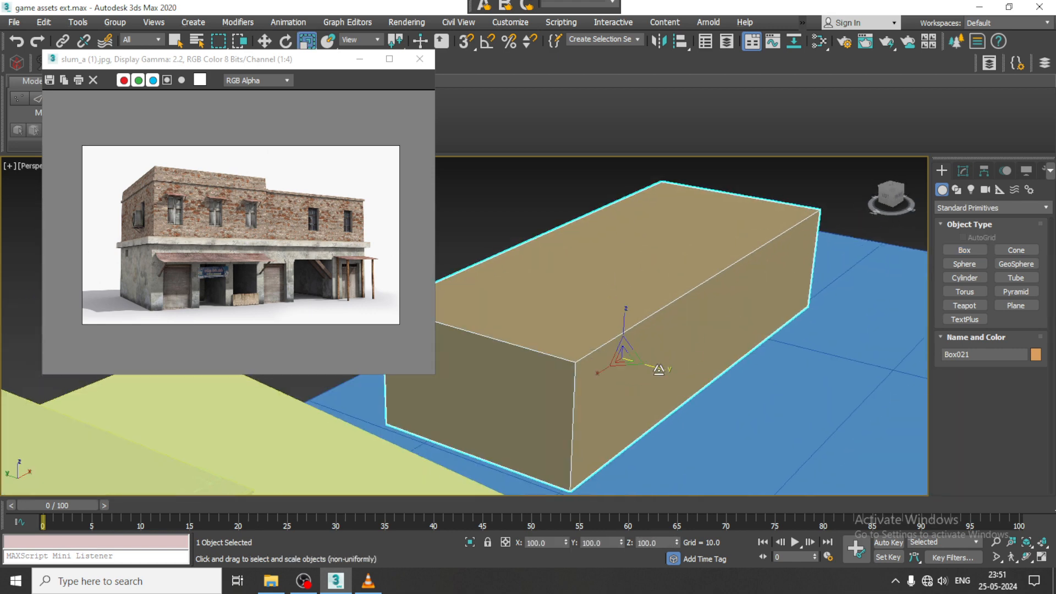
pyautogui.moveTo(659, 370); pyautogui.dragTo(668, 371)
pyautogui.press('w')
pyautogui.keyDown('alt'); pyautogui.moveTo(698, 336); pyautogui.dragTo(645, 305, button='middle'); pyautogui.keyUp('alt')
pyautogui.moveTo(645, 305); pyautogui.dragTo(647, 261, button='middle')
pyautogui.rightClick(647, 261)
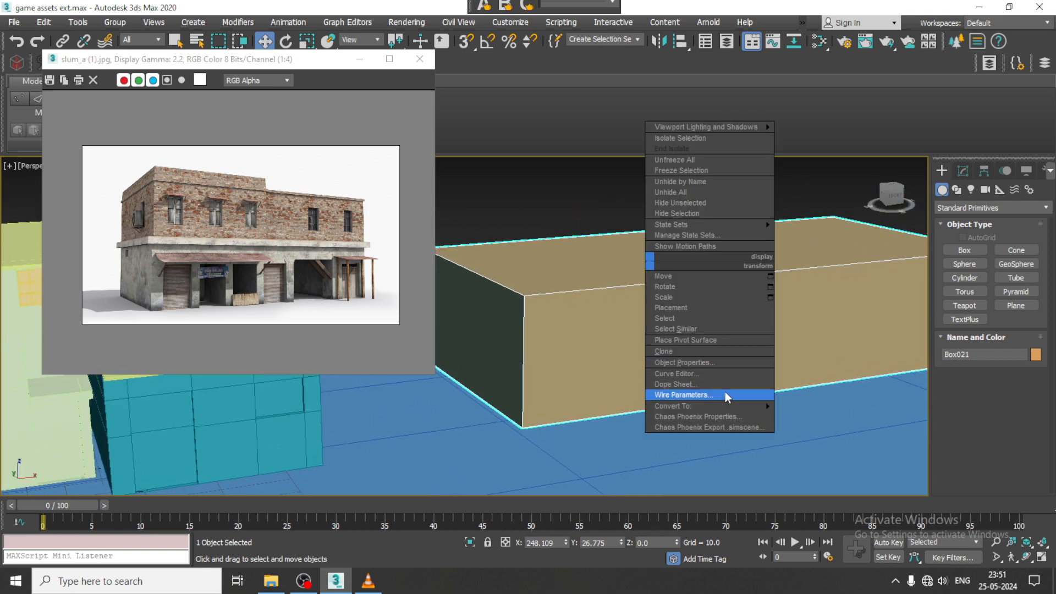
pyautogui.moveTo(715, 406)
pyautogui.click(825, 414)
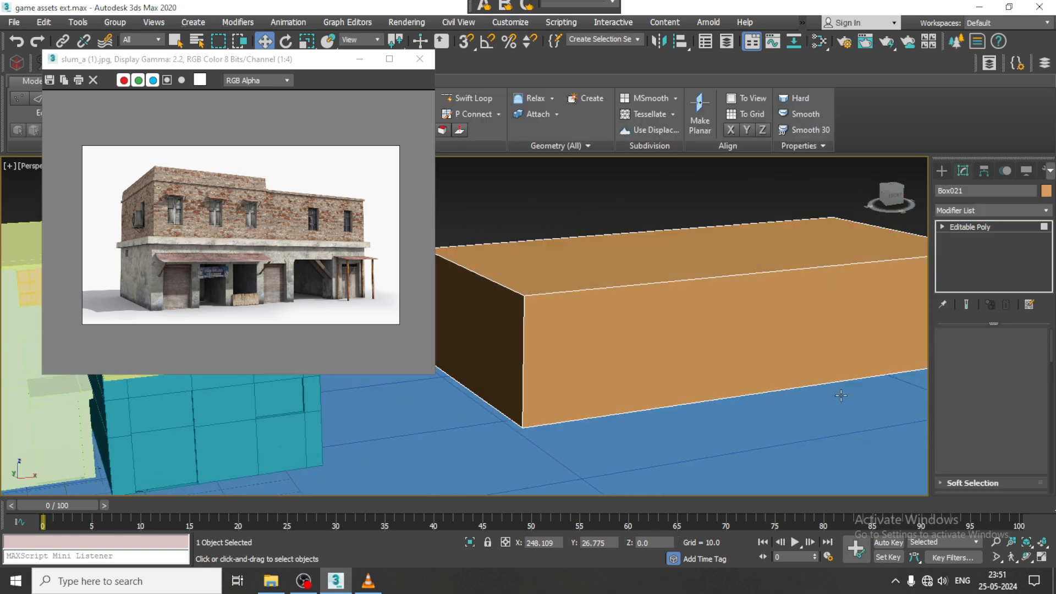
# - Extrude the building box's top polygon upward by 10
pyautogui.press('4')
pyautogui.click(695, 236)
pyautogui.scroll(-3, 695, 236)
pyautogui.keyDown('alt'); pyautogui.moveTo(695, 237); pyautogui.dragTo(695, 310, button='middle'); pyautogui.keyUp('alt')
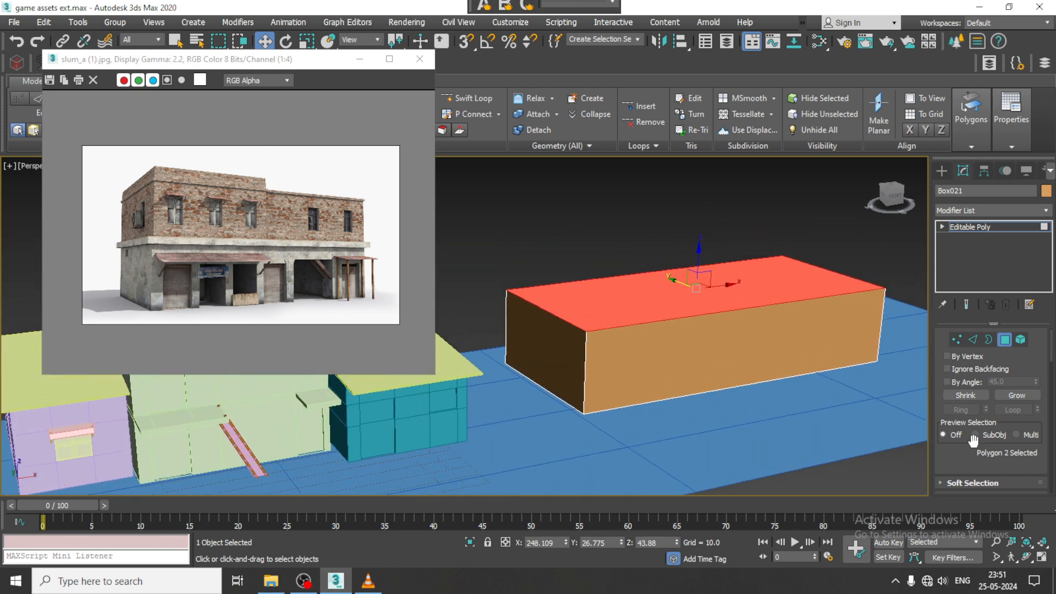
pyautogui.scroll(-3, 973, 440)
pyautogui.click(984, 420)
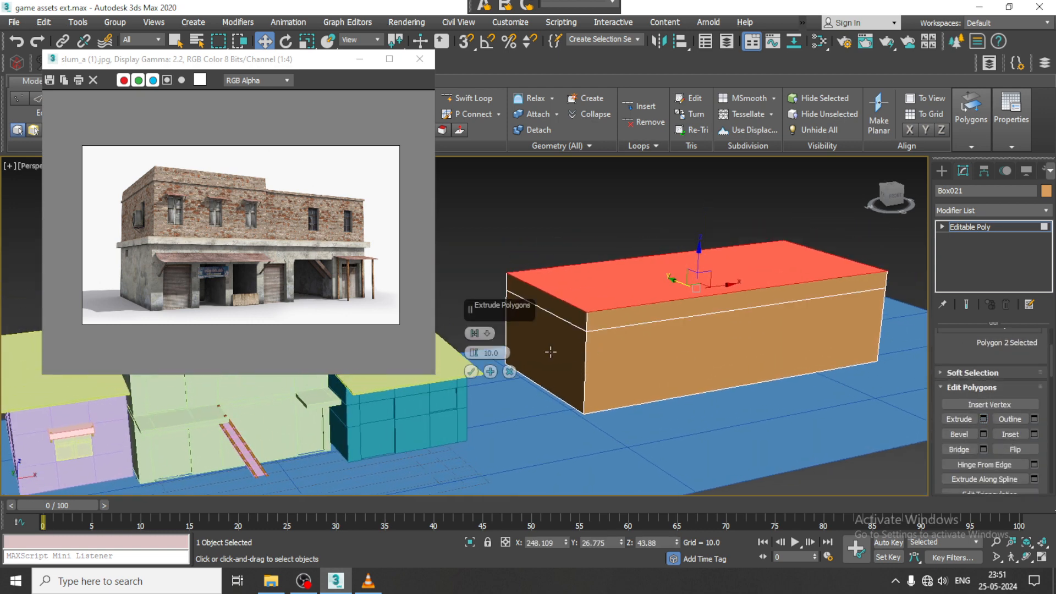
pyautogui.click(471, 372)
pyautogui.hotkey('alt', 'w')
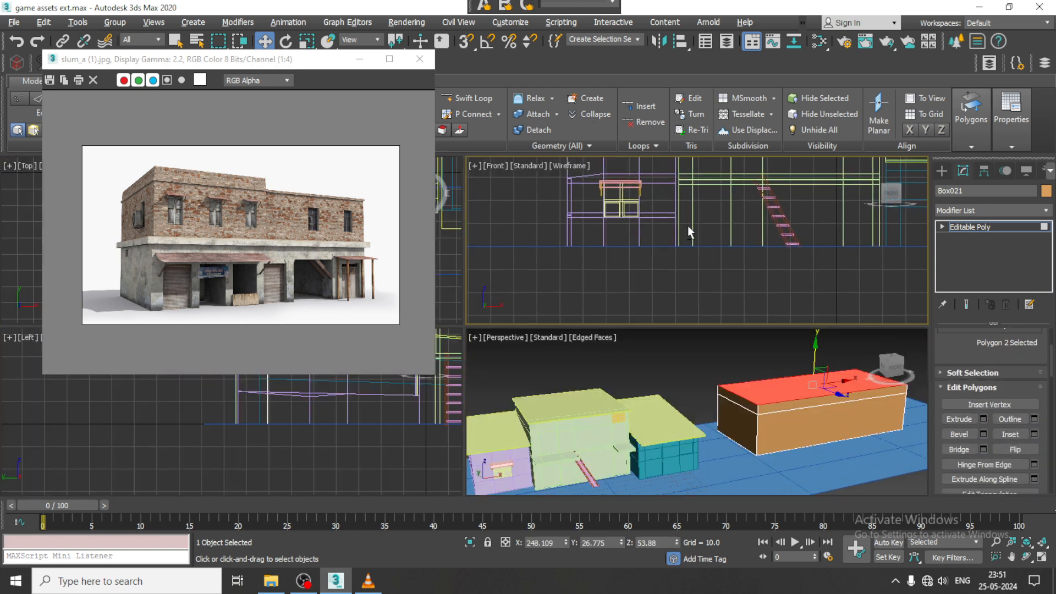
# - Extrude the four side polygons of the building's top band outward by local normal, about 2.914
pyautogui.hotkey('alt', 'w')
pyautogui.moveTo(582, 270); pyautogui.dragTo(590, 276)
pyautogui.moveTo(689, 302); pyautogui.dragTo(740, 305, button='middle')
pyautogui.scroll(-2, 613, 309)
pyautogui.moveTo(606, 308); pyautogui.dragTo(624, 309, button='middle')
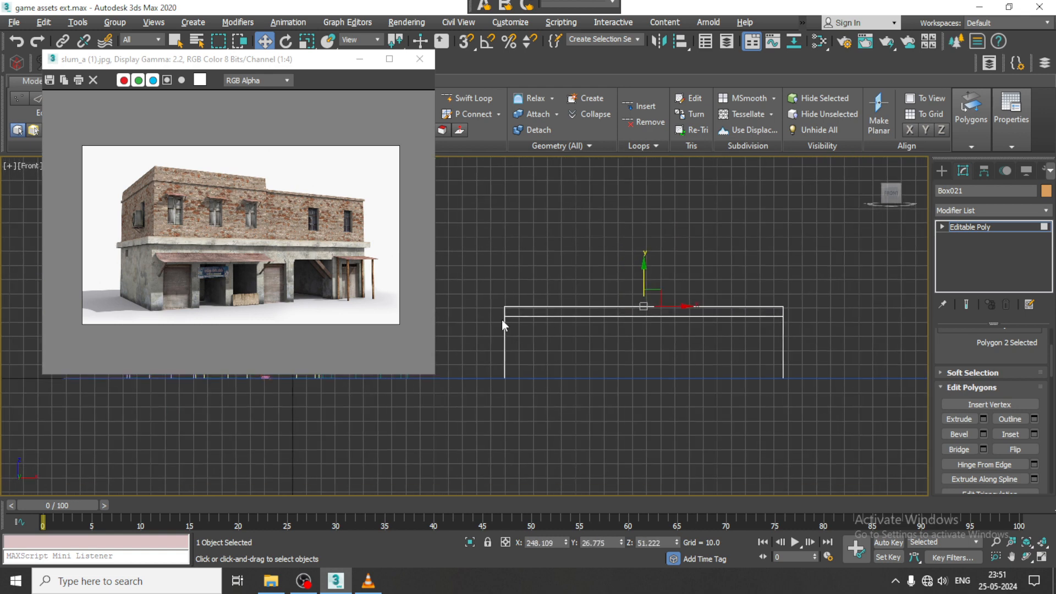
pyautogui.moveTo(488, 311); pyautogui.dragTo(805, 327)
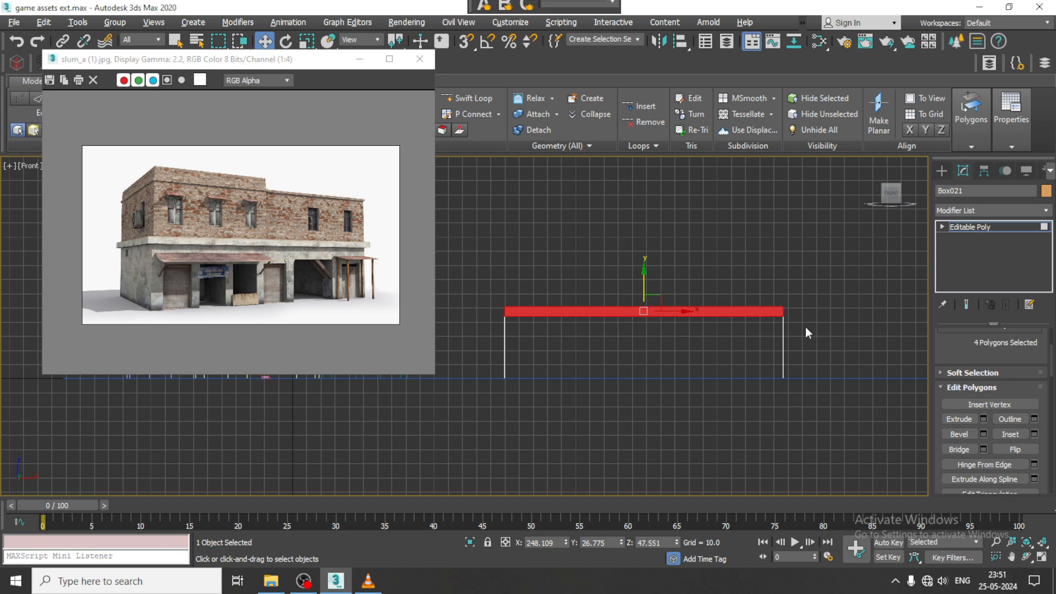
pyautogui.hotkey('alt', 'w')
pyautogui.hotkey('alt', 'w')
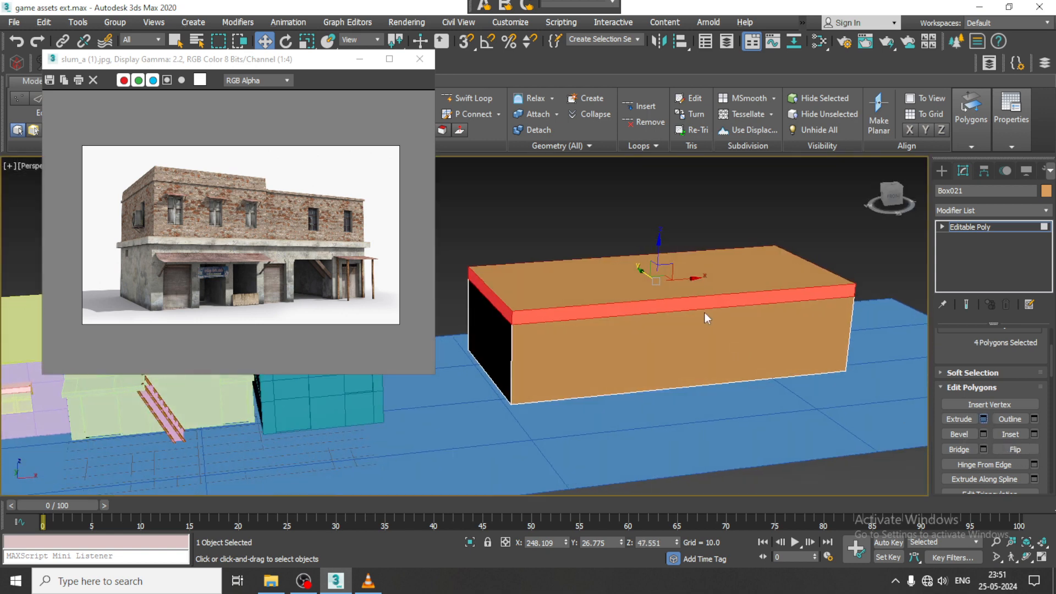
pyautogui.keyDown('alt'); pyautogui.moveTo(531, 300); pyautogui.dragTo(552, 319, button='middle'); pyautogui.keyUp('alt')
pyautogui.click(489, 334)
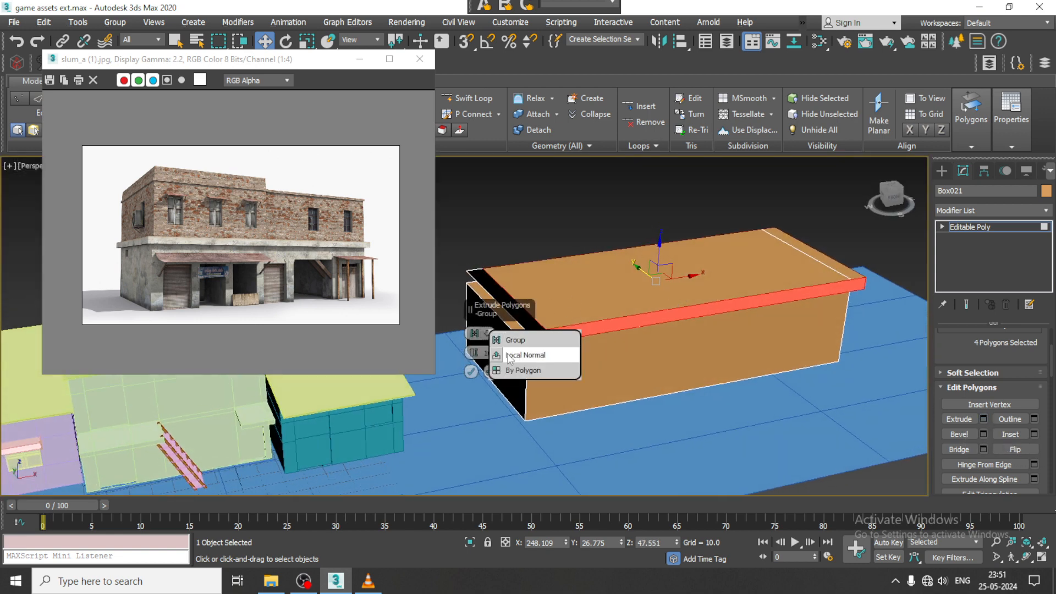
pyautogui.click(488, 345)
pyautogui.moveTo(474, 355); pyautogui.dragTo(487, 393)
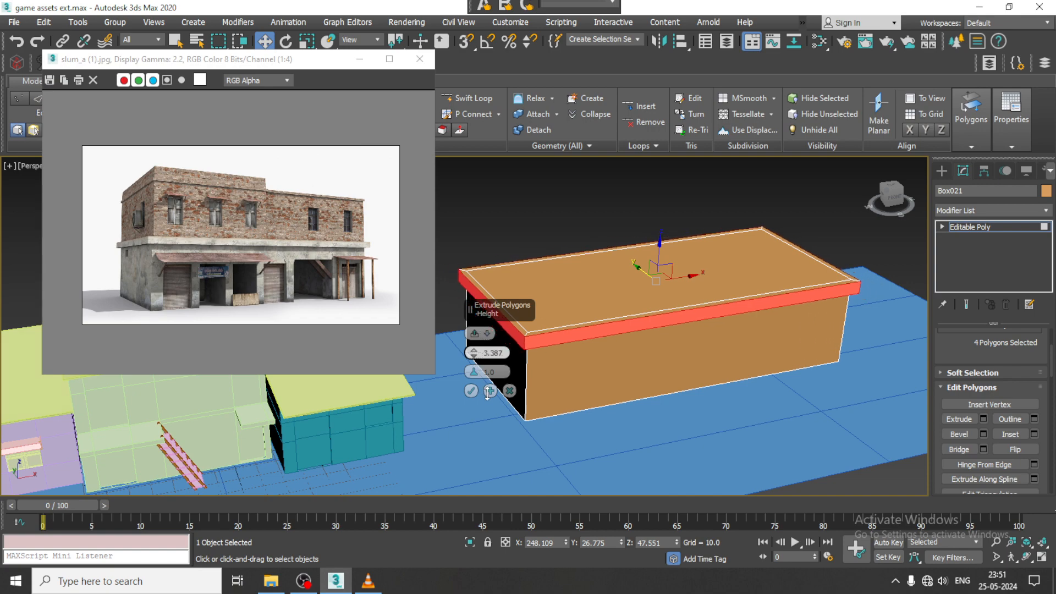
pyautogui.moveTo(633, 380)
pyautogui.keyDown('alt'); pyautogui.mouseDown(button='middle')
pyautogui.moveTo(759, 276)
pyautogui.moveTo(754, 297)
pyautogui.moveTo(637, 367)
pyautogui.mouseUp(button='middle'); pyautogui.keyUp('alt')
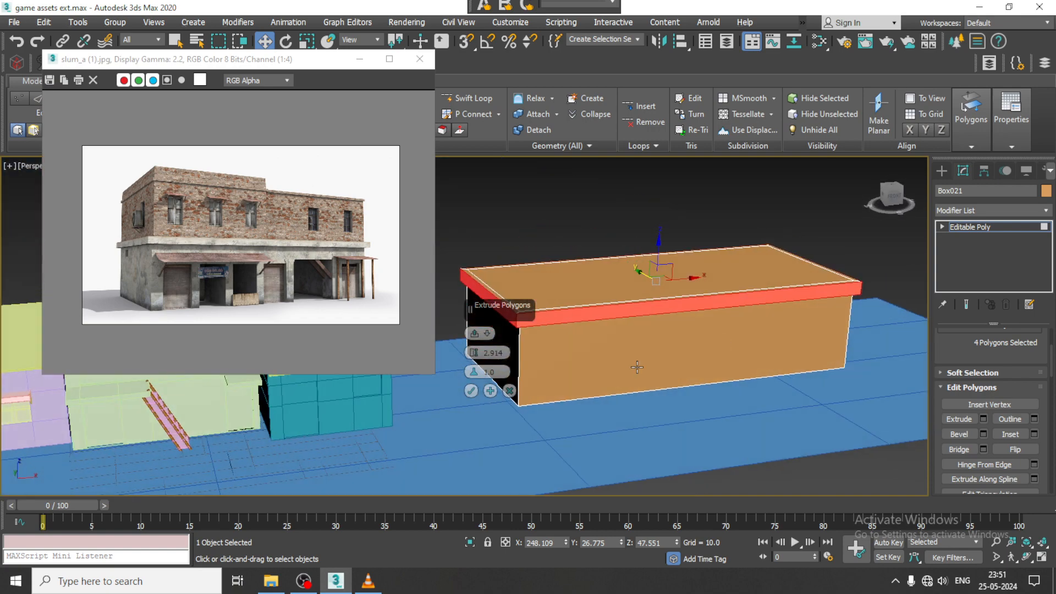
pyautogui.click(472, 391)
# - Add two vertical edge loops near the building's left end with Swift Loop to outline the first shop shutter
pyautogui.keyDown('alt'); pyautogui.moveTo(472, 389); pyautogui.dragTo(678, 217, button='middle'); pyautogui.keyUp('alt')
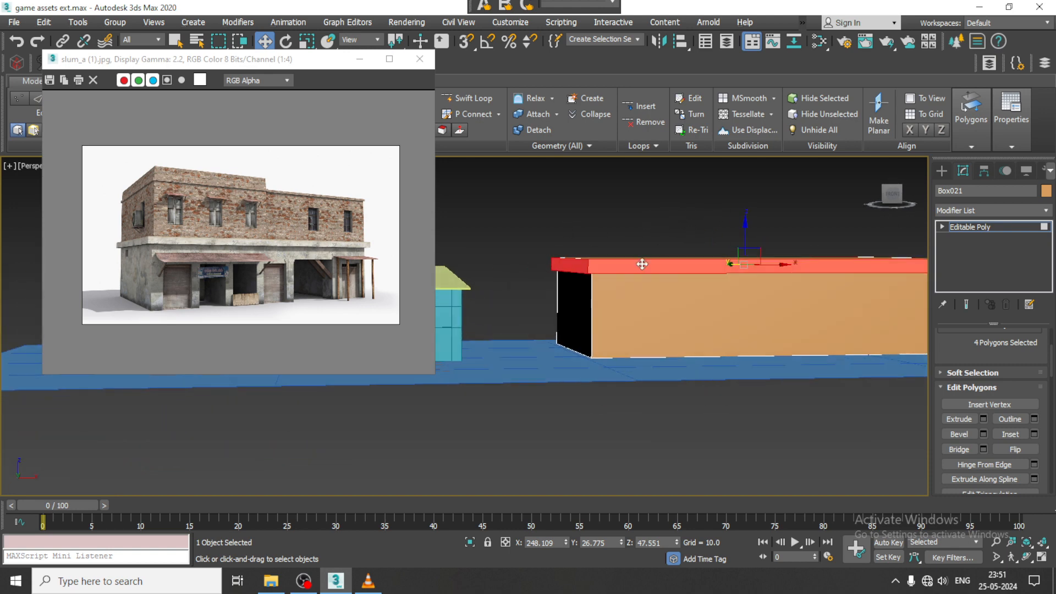
pyautogui.keyDown('alt'); pyautogui.moveTo(641, 264); pyautogui.dragTo(589, 275, button='middle'); pyautogui.keyUp('alt')
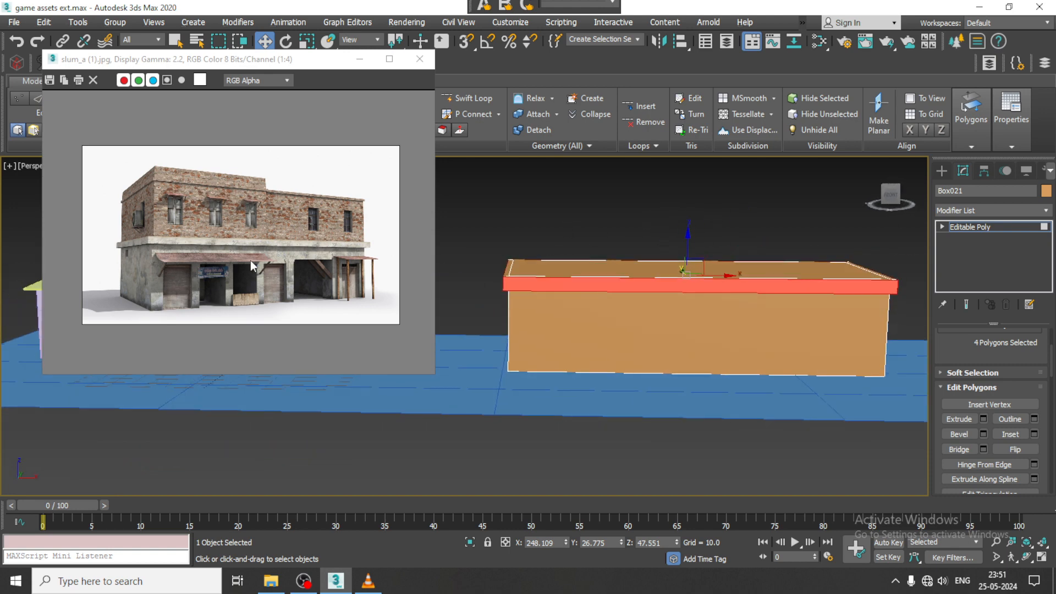
pyautogui.scroll(1, 185, 277)
pyautogui.moveTo(722, 312); pyautogui.dragTo(721, 294, button='middle')
pyautogui.click(469, 99)
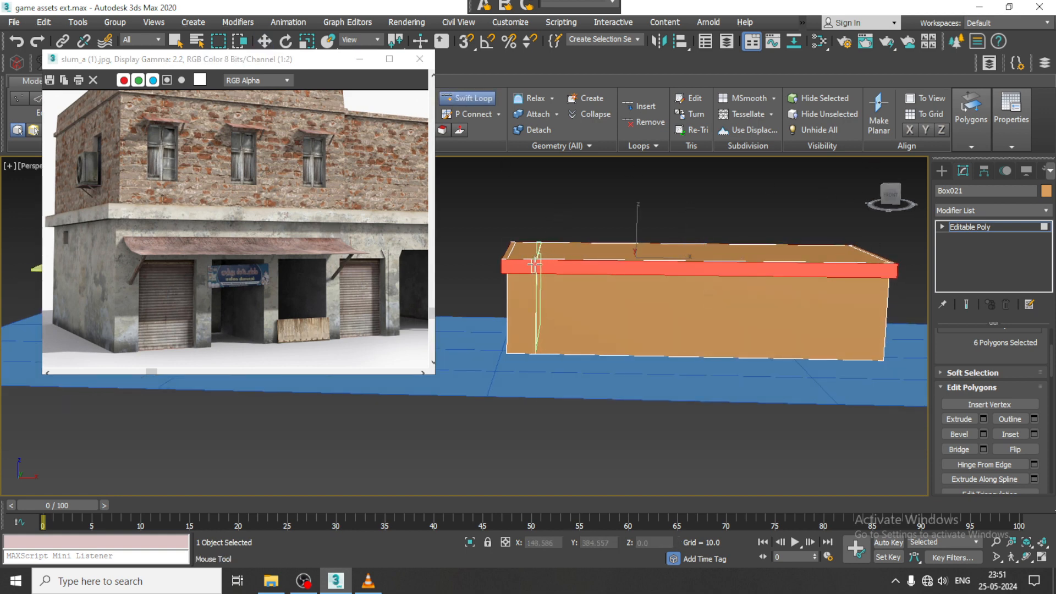
pyautogui.click(539, 266)
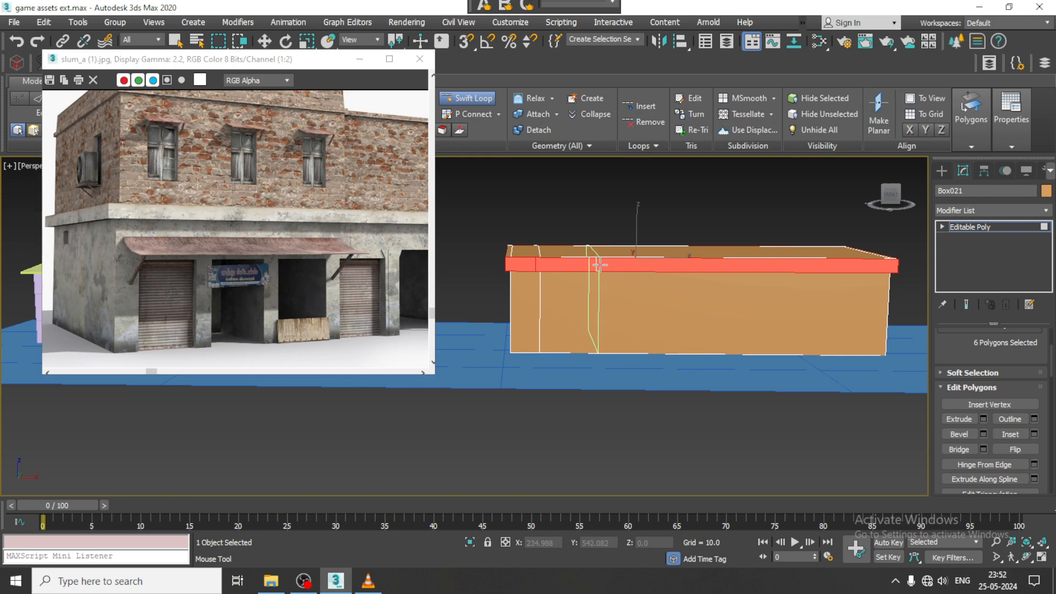
pyautogui.click(600, 265)
pyautogui.press('w')
# - Straighten the two new edge loops by scaling each loop's vertices flat along X in the front view
pyautogui.hotkey('alt', 'w')
pyautogui.middleClick(778, 226)
pyautogui.hotkey('alt', 'w')
pyautogui.press('1')
pyautogui.scroll(4, 693, 260)
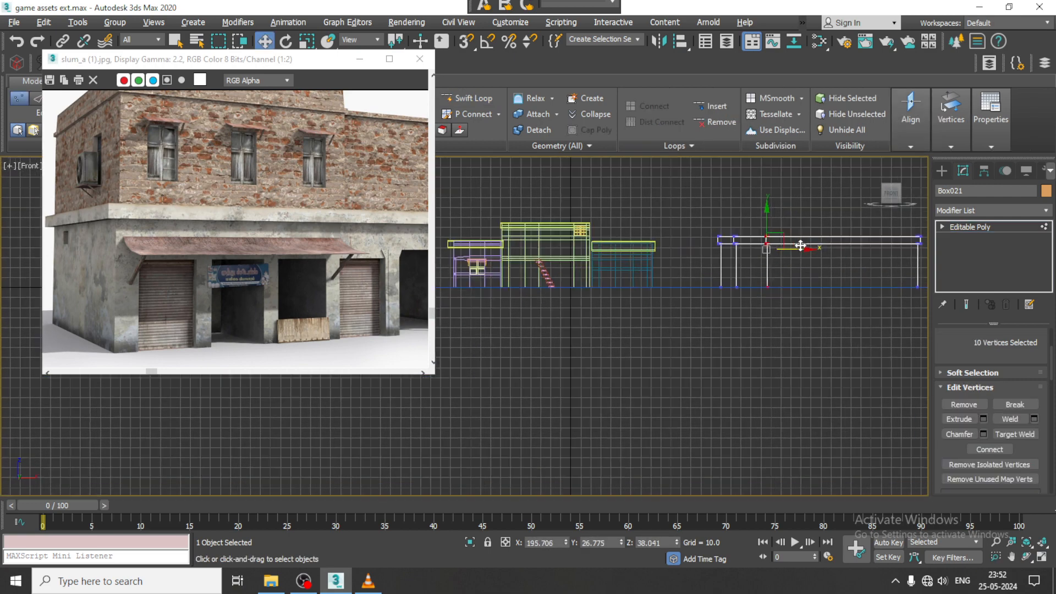
pyautogui.scroll(3, 711, 339)
pyautogui.press('r')
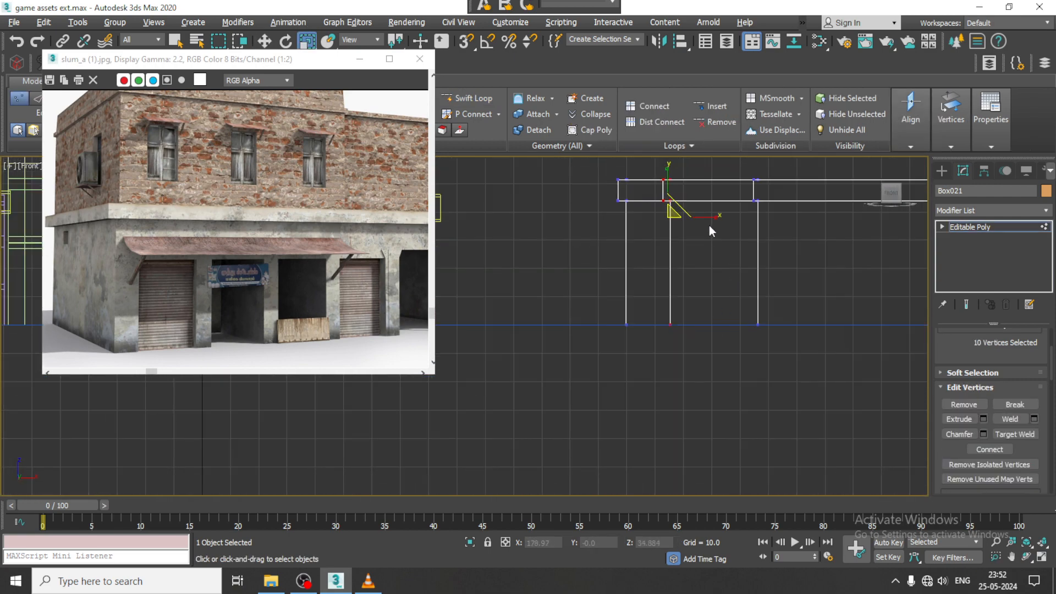
pyautogui.moveTo(771, 282); pyautogui.dragTo(706, 281, button='middle')
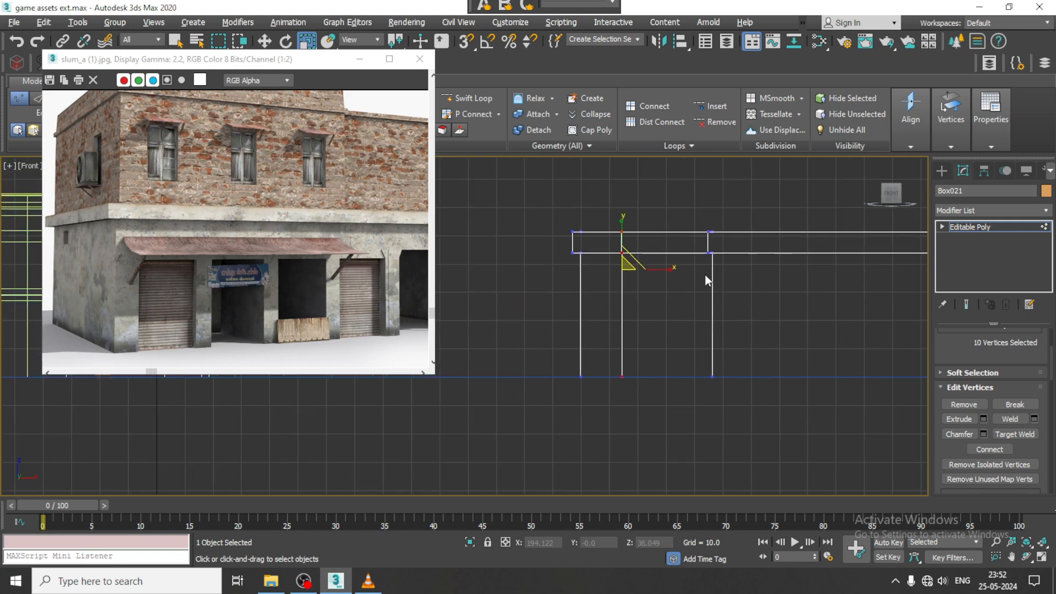
pyautogui.moveTo(738, 491); pyautogui.dragTo(740, 492)
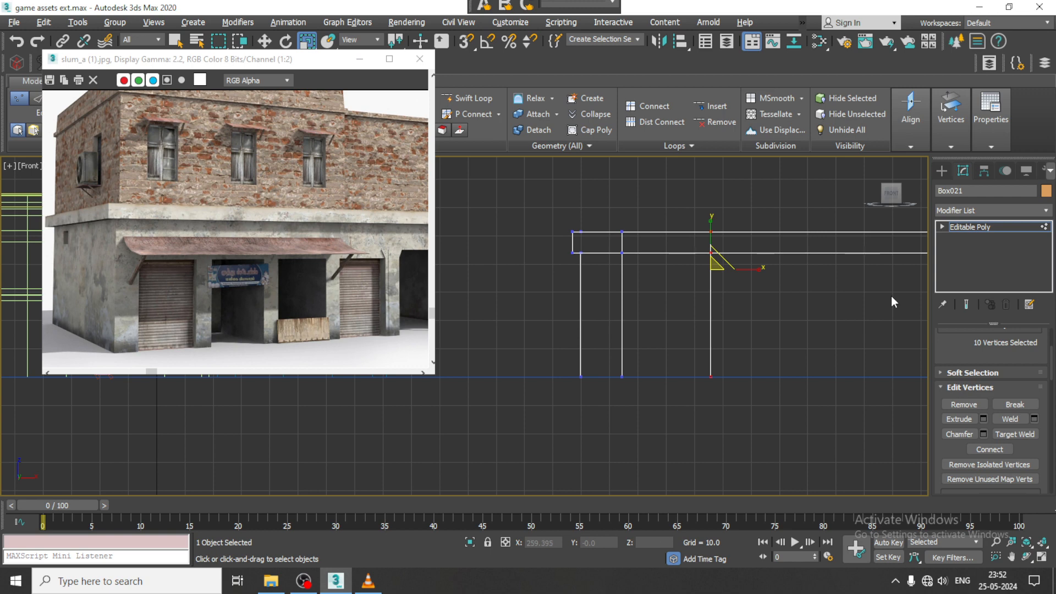
pyautogui.moveTo(757, 270); pyautogui.dragTo(568, 269)
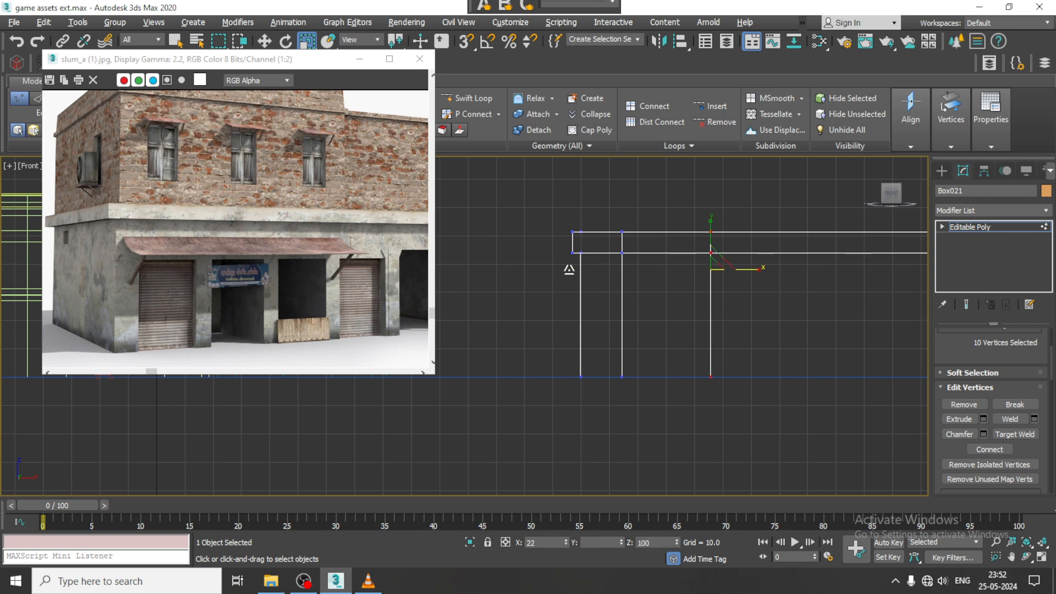
pyautogui.moveTo(676, 266); pyautogui.dragTo(585, 255, button='middle')
# - Add three vertical edge loops beyond the first shutter with Swift Loop for the next pillars and opening
pyautogui.scroll(-3, 597, 257)
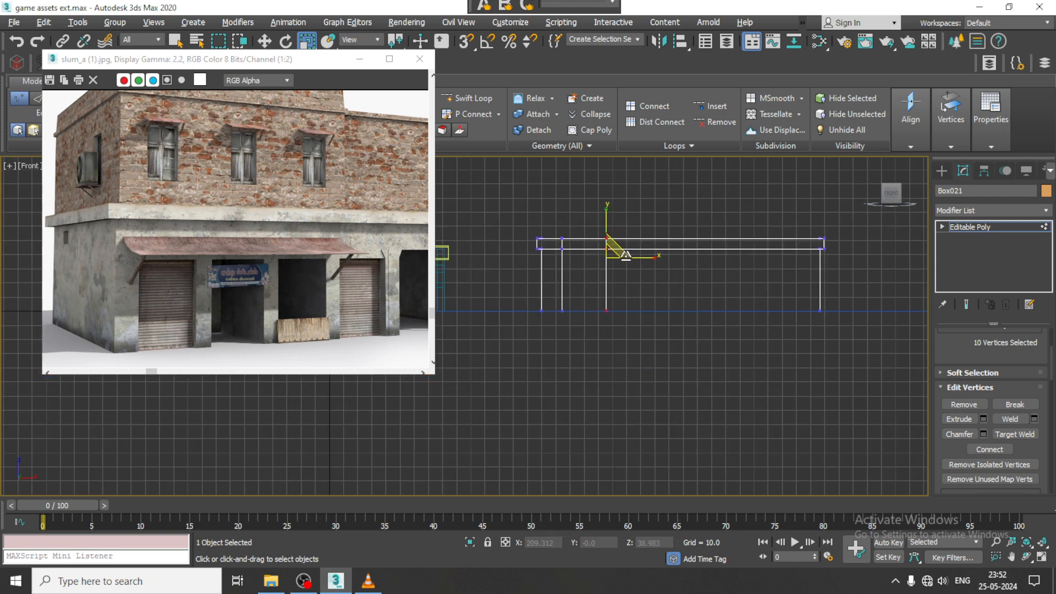
pyautogui.moveTo(638, 275); pyautogui.dragTo(607, 283, button='middle')
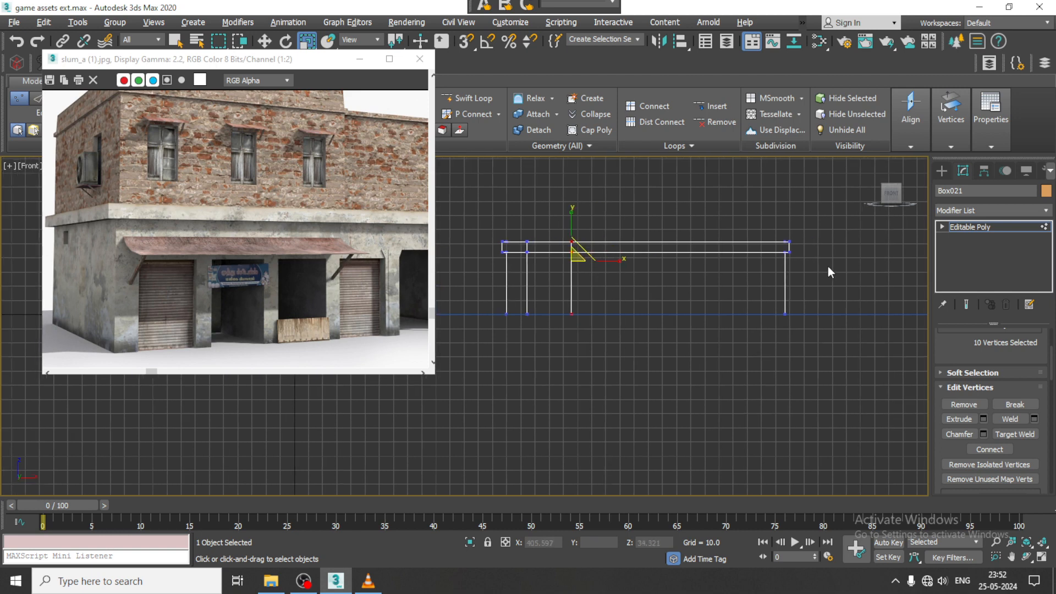
pyautogui.click(474, 100)
pyautogui.scroll(3, 629, 252)
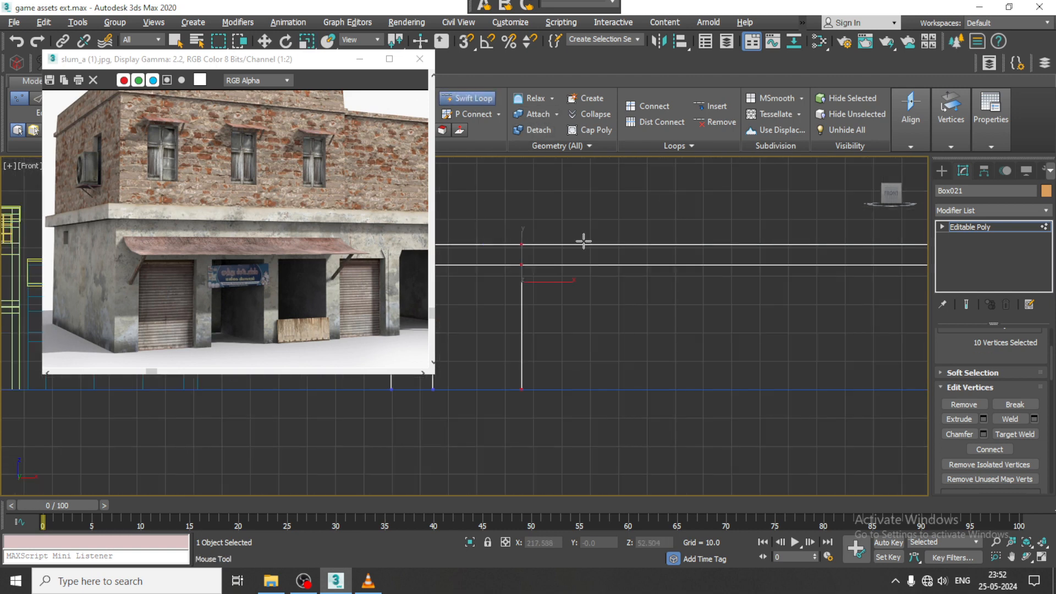
pyautogui.click(624, 251)
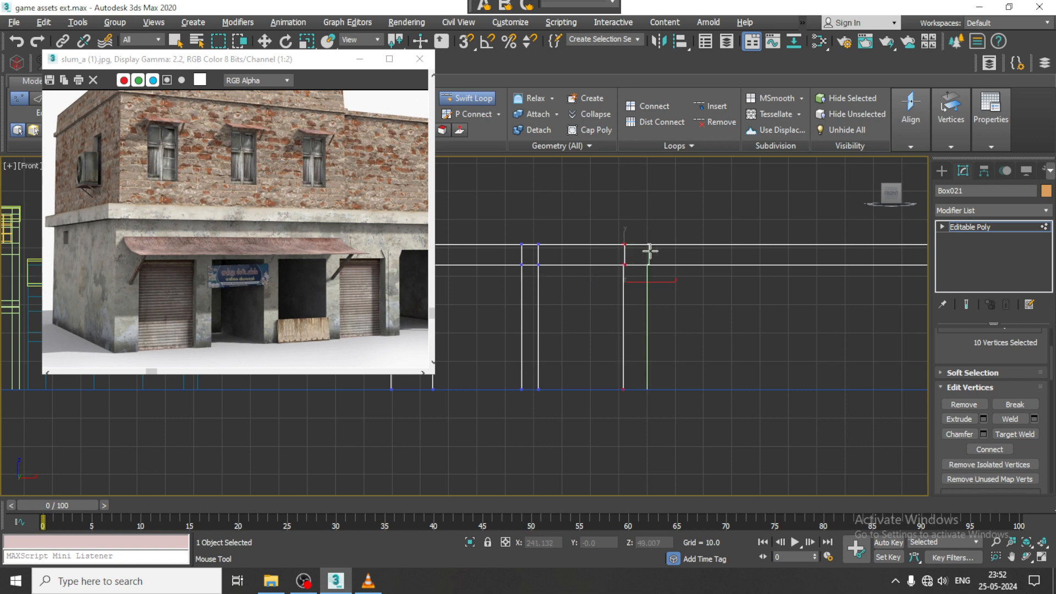
pyautogui.click(643, 260)
pyautogui.scroll(2, 642, 261)
pyautogui.press('w')
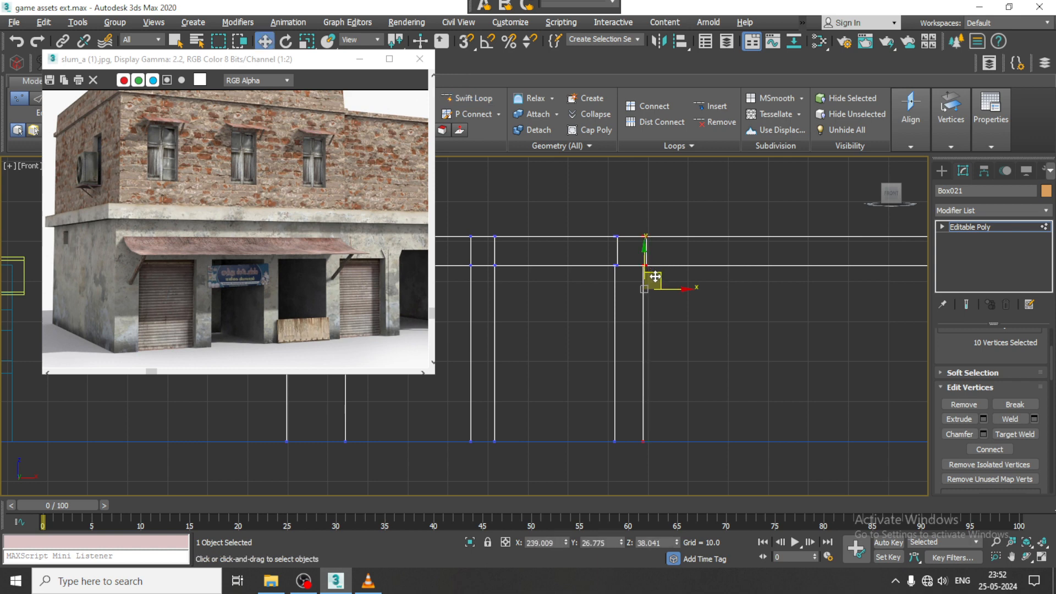
# - Scale the vertices of the two rightmost interior edge loops along X so each loop stands vertical
pyautogui.press('1')
pyautogui.press('1')
pyautogui.moveTo(584, 205); pyautogui.dragTo(596, 359)
pyautogui.moveTo(628, 477); pyautogui.dragTo(628, 477)
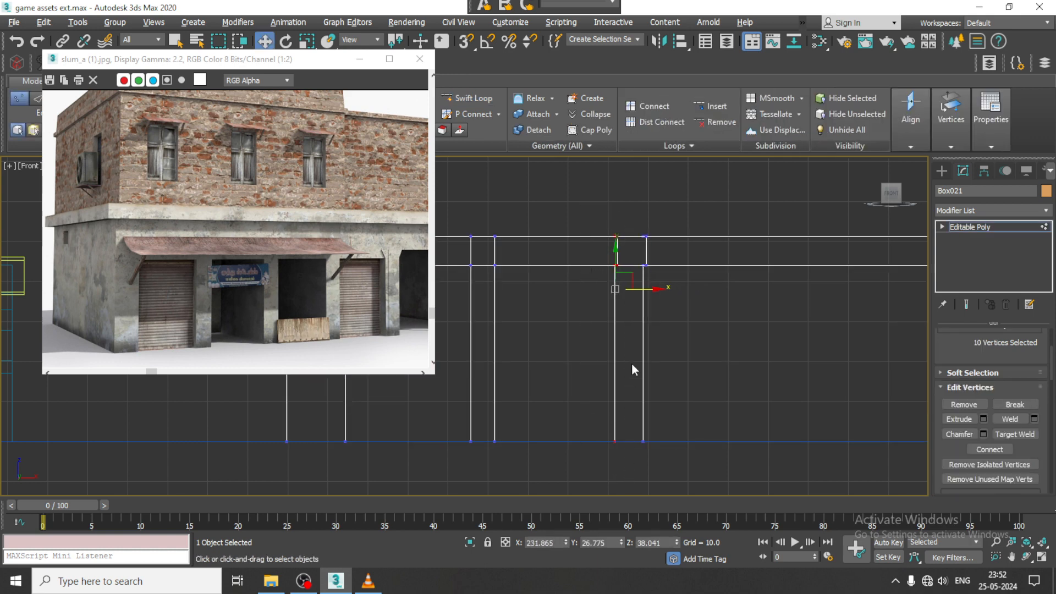
pyautogui.press('r')
pyautogui.moveTo(663, 287); pyautogui.dragTo(633, 288)
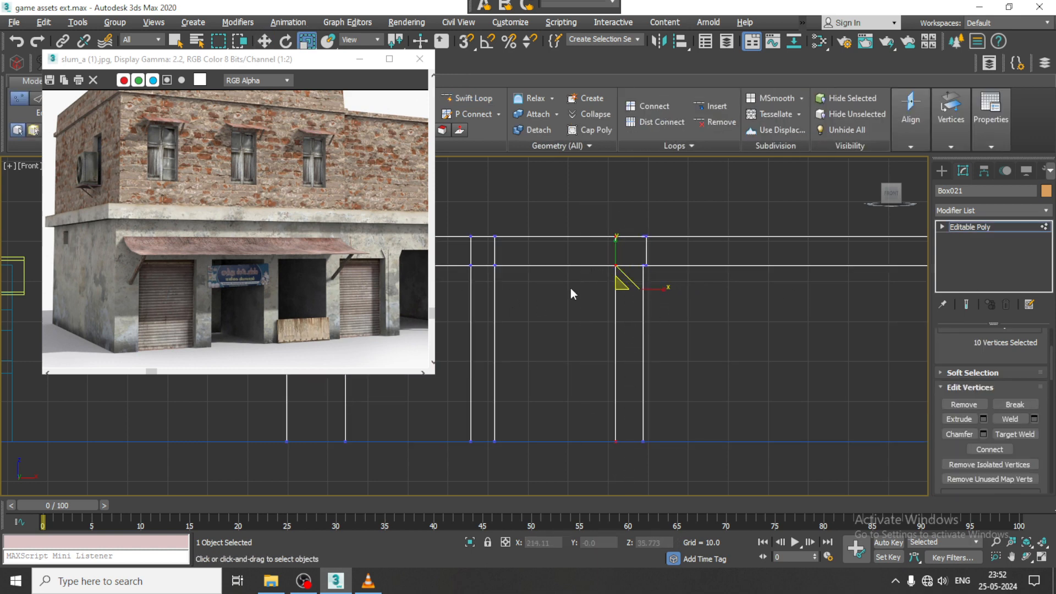
pyautogui.moveTo(635, 527); pyautogui.dragTo(635, 527)
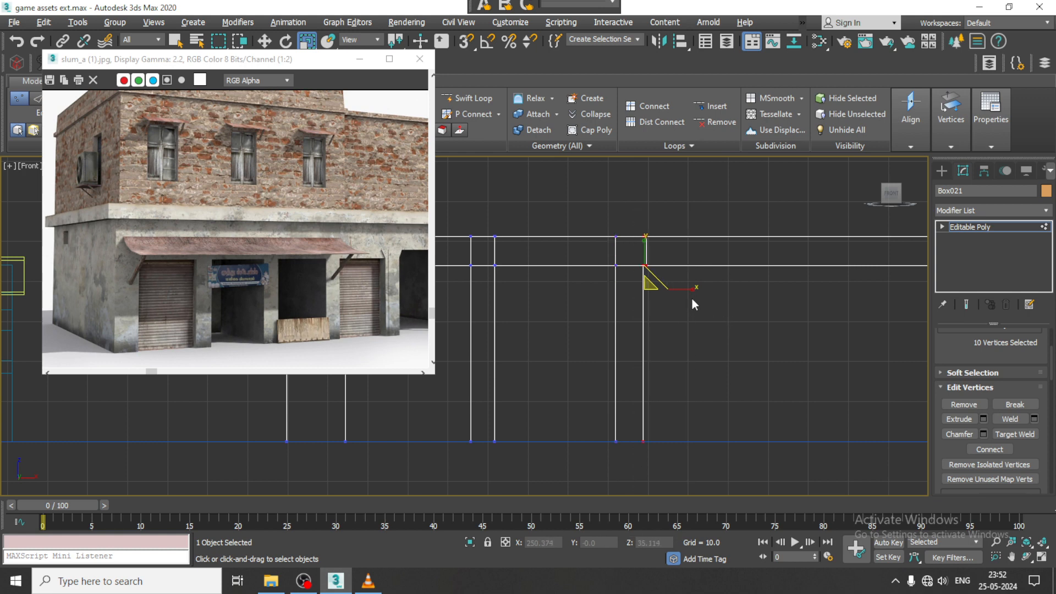
pyautogui.moveTo(690, 288); pyautogui.dragTo(533, 292)
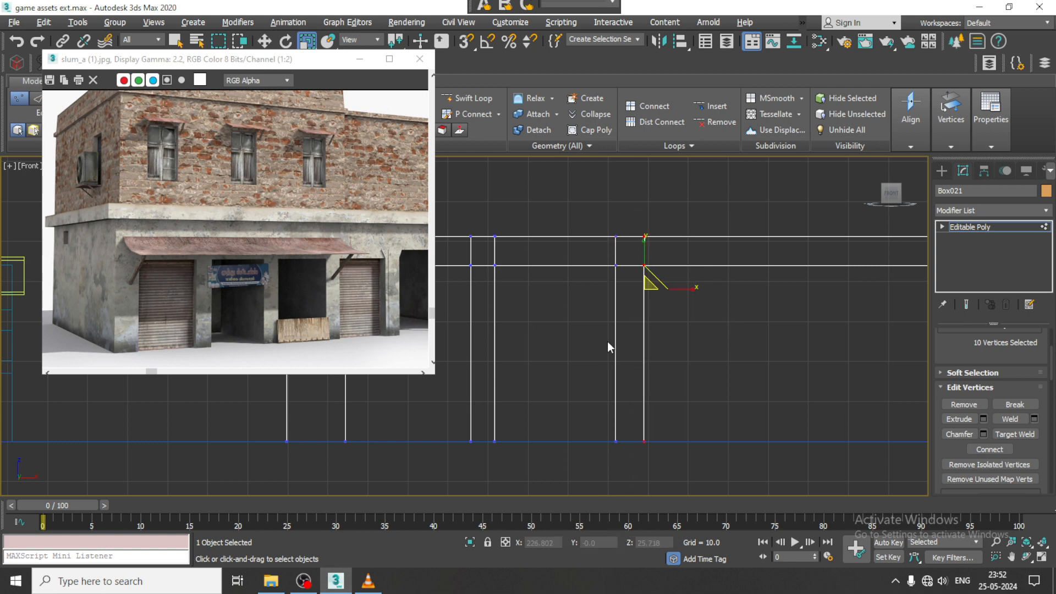
pyautogui.moveTo(671, 321); pyautogui.dragTo(630, 306, button='middle')
pyautogui.press('w')
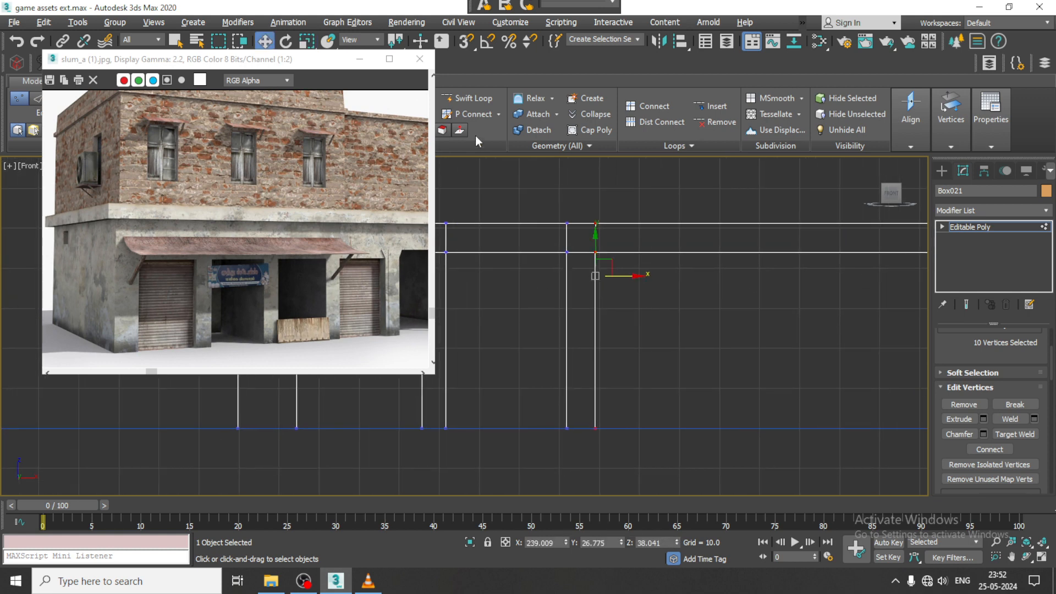
# - Add one more vertical edge loop for the second shutter's far side and flatten its vertices along X
pyautogui.click(475, 99)
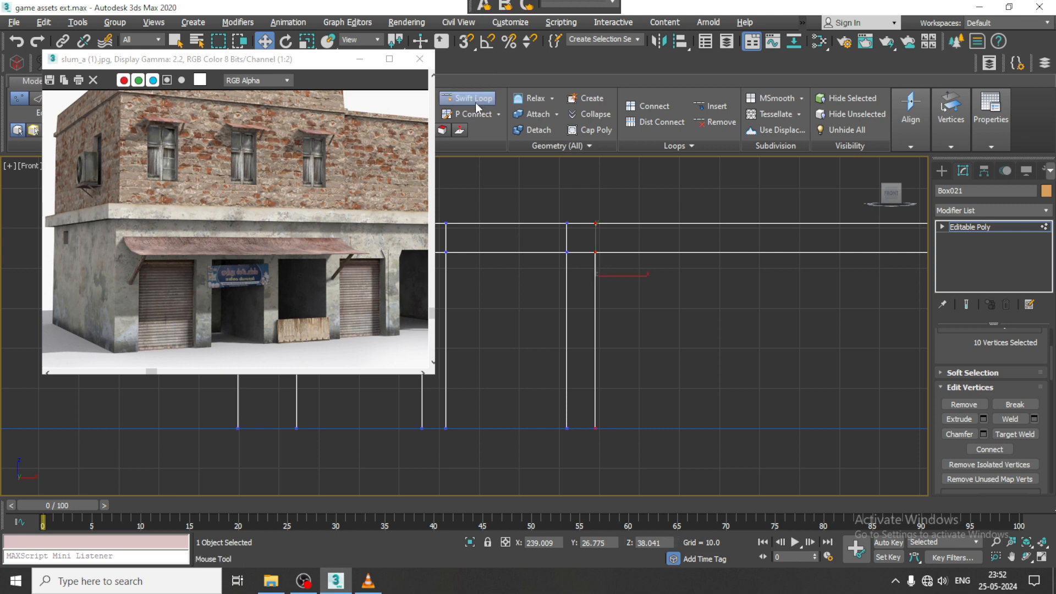
pyautogui.click(709, 253)
pyautogui.press('1')
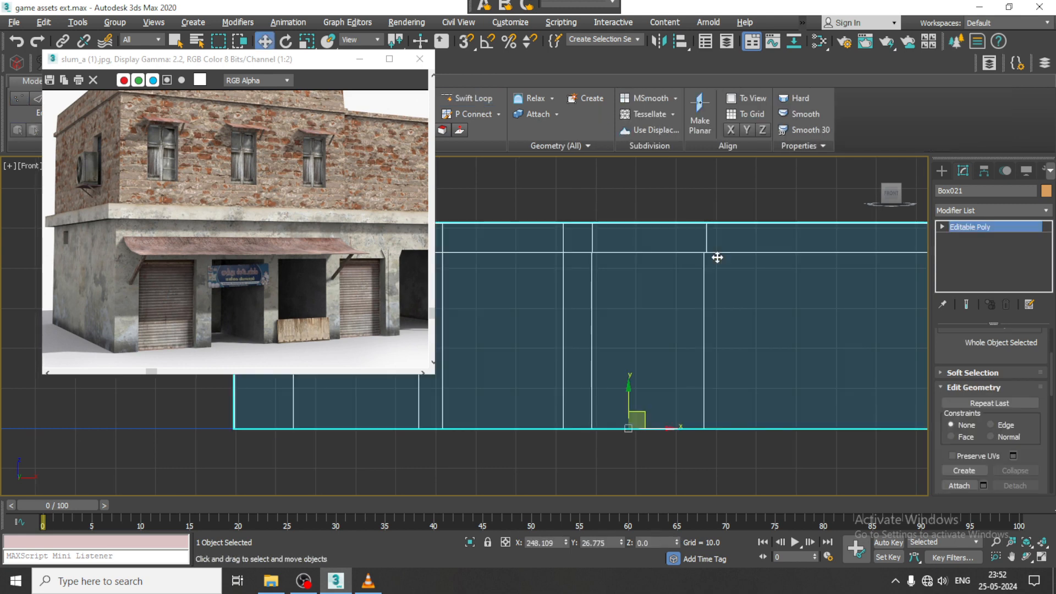
pyautogui.press('1')
pyautogui.moveTo(672, 198); pyautogui.dragTo(754, 480)
pyautogui.press('r')
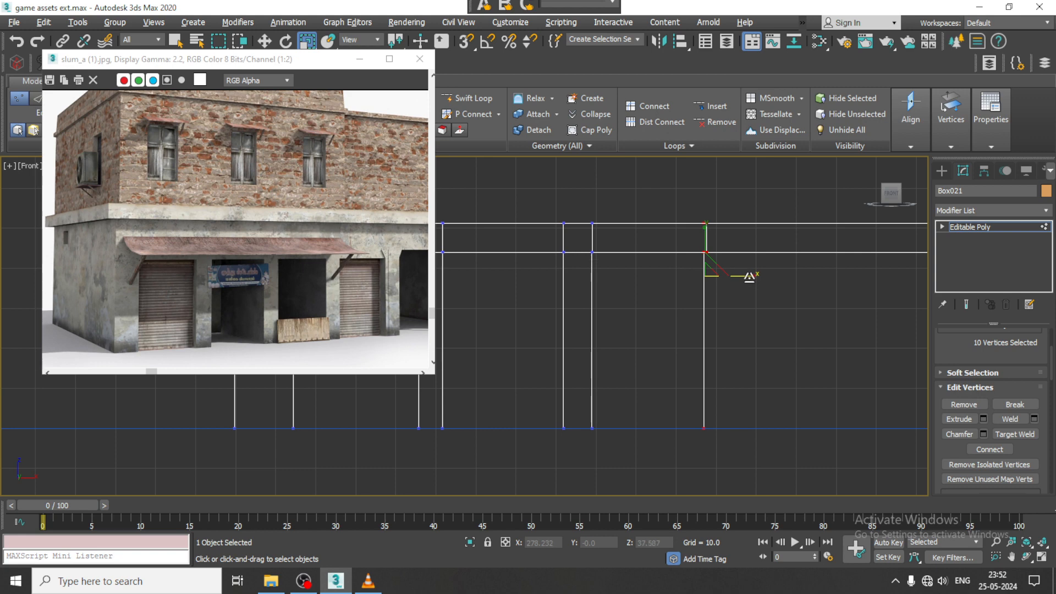
pyautogui.moveTo(749, 276); pyautogui.dragTo(374, 272)
pyautogui.moveTo(744, 303); pyautogui.dragTo(645, 287, button='middle')
pyautogui.scroll(-2, 646, 287)
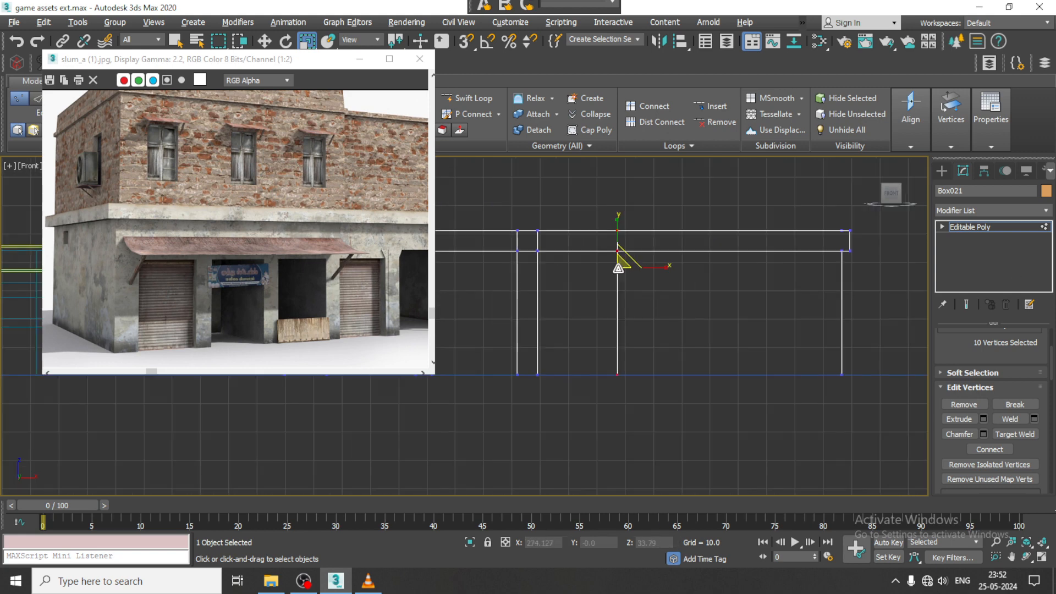
# - Lengthen the building by moving its right-end vertices outward about 61.9 along X
pyautogui.click(484, 97)
pyautogui.scroll(-1, 479, 275)
pyautogui.scroll(-1, 264, 286)
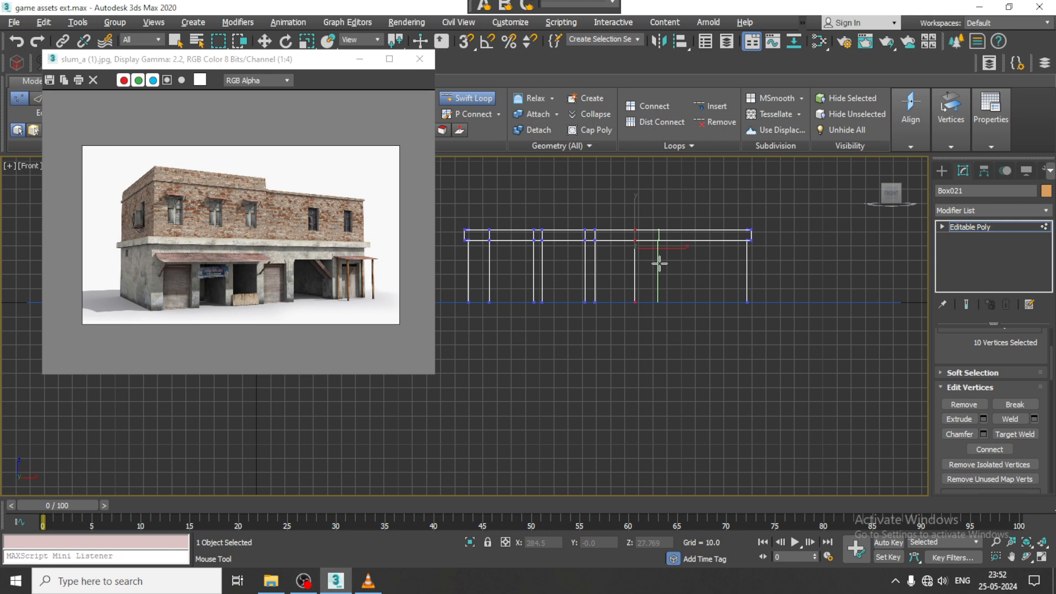
pyautogui.scroll(2, 659, 263)
pyautogui.press('w')
pyautogui.moveTo(774, 253); pyautogui.dragTo(717, 274, button='middle')
pyautogui.press('1')
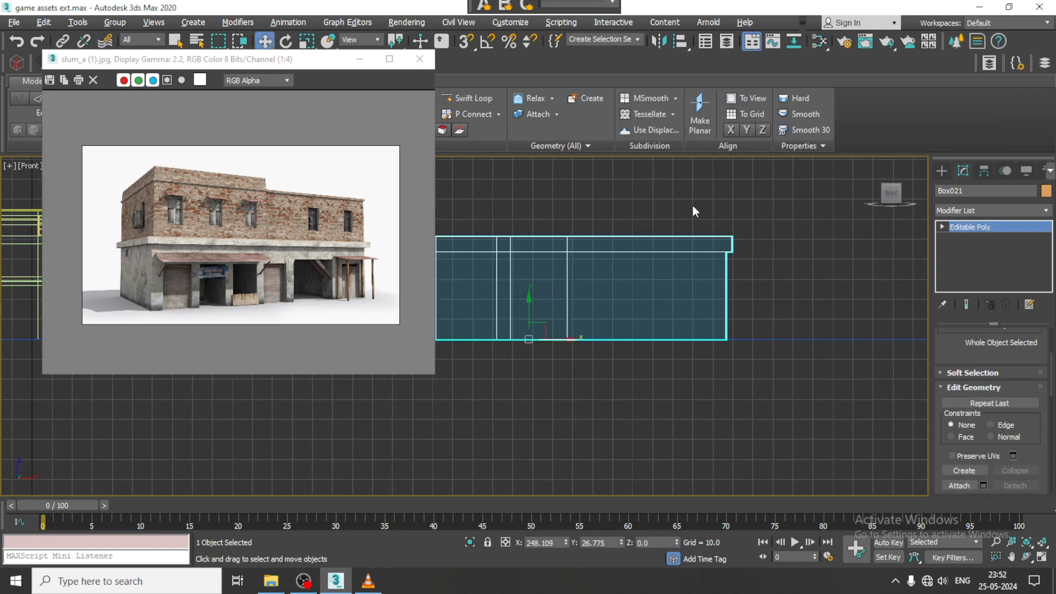
pyautogui.press('1')
pyautogui.scroll(-1, 770, 325)
pyautogui.moveTo(774, 290); pyautogui.dragTo(861, 286)
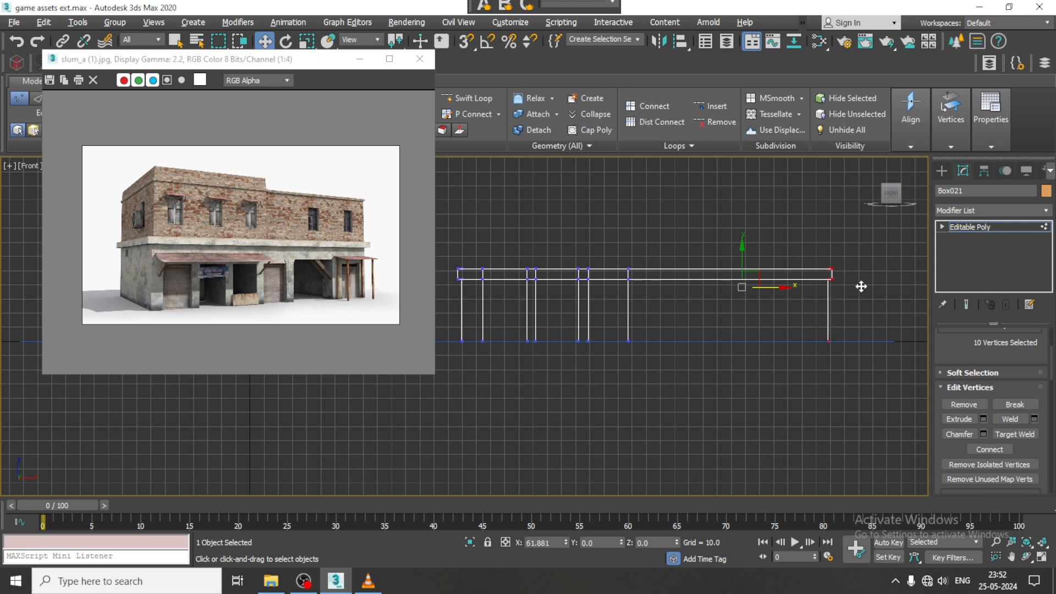
# - Add four vertical edge loops with Swift Loop beyond the second shutter for the next pillars, wide opening and last doorway
pyautogui.click(467, 98)
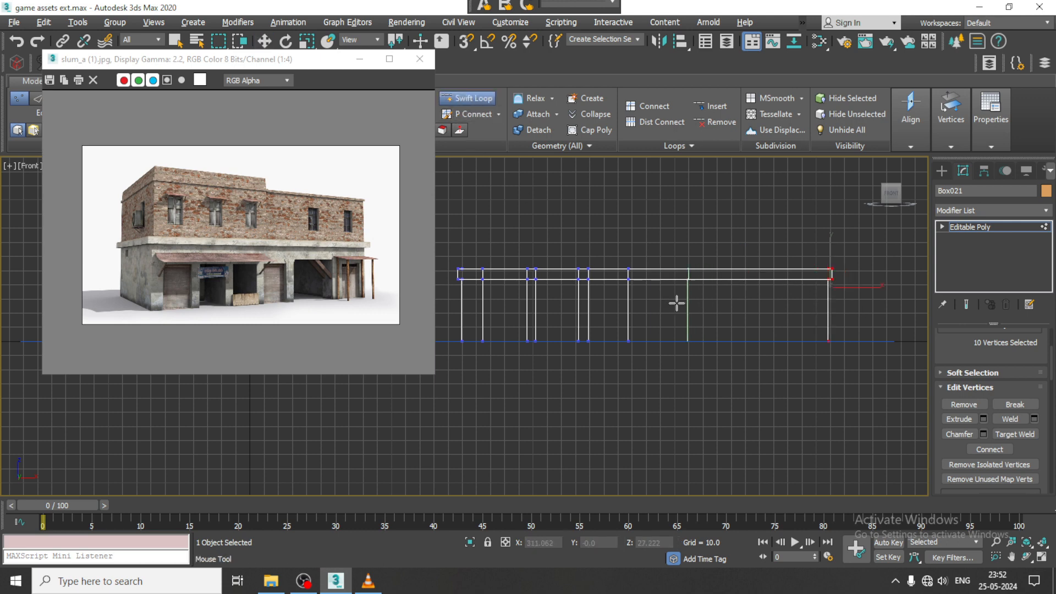
pyautogui.scroll(2, 642, 297)
pyautogui.scroll(1, 292, 296)
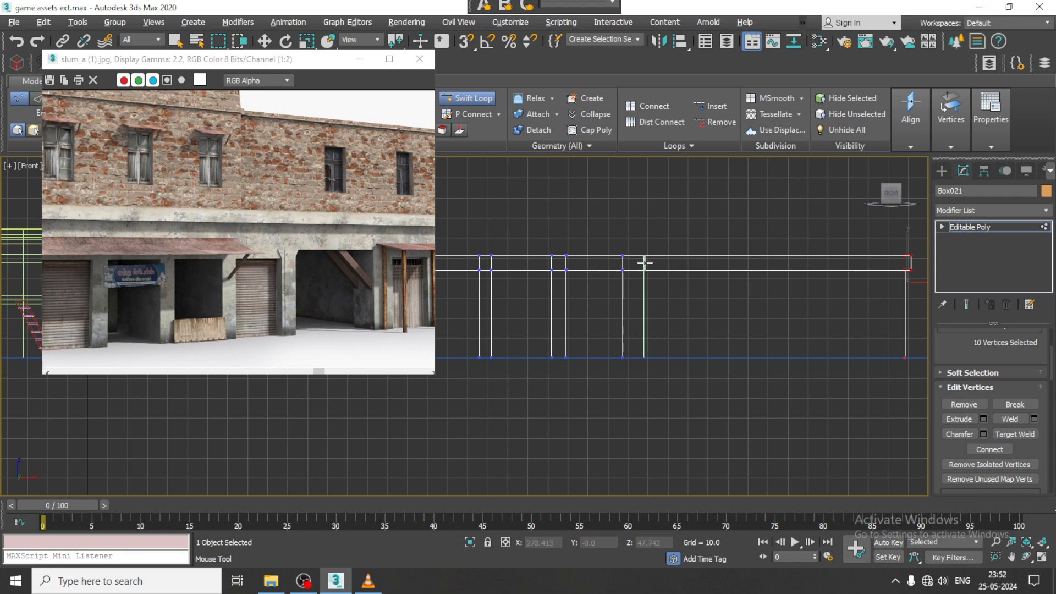
pyautogui.moveTo(755, 264); pyautogui.dragTo(710, 262, button='middle')
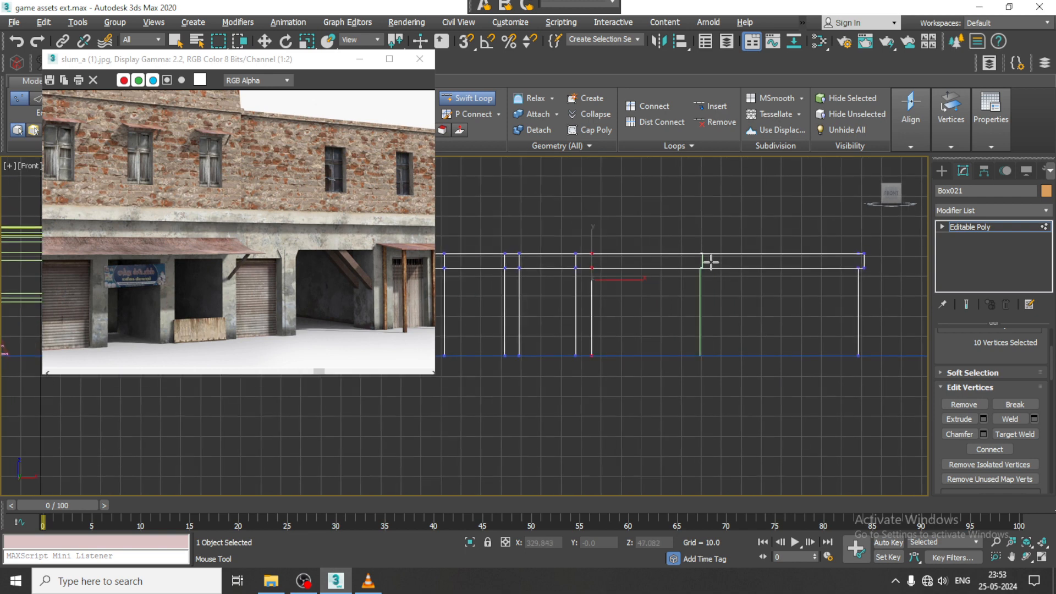
pyautogui.click(735, 258)
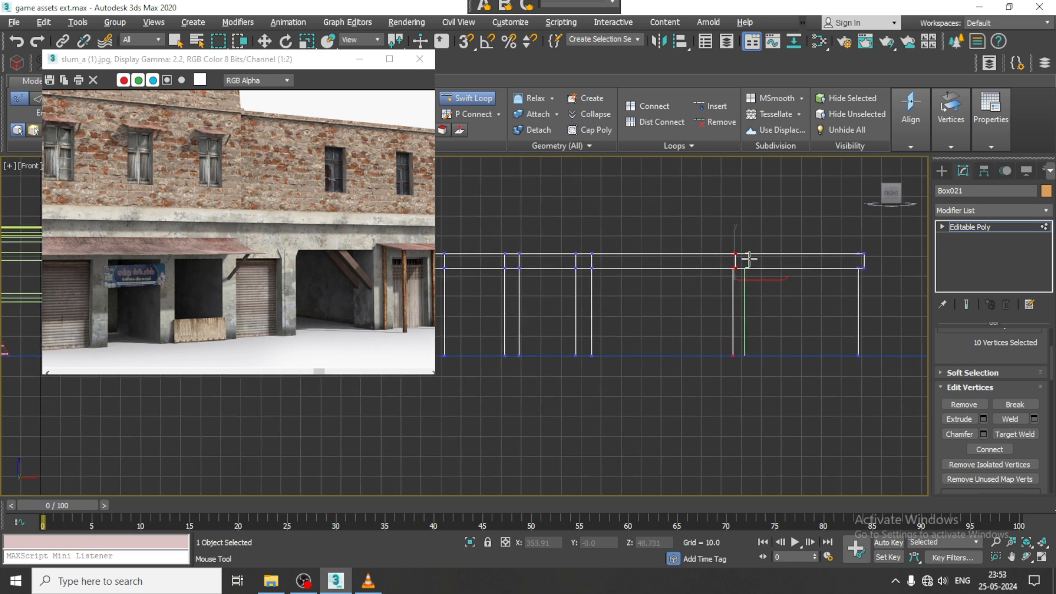
pyautogui.click(748, 258)
pyautogui.moveTo(334, 274); pyautogui.dragTo(261, 269, button='middle')
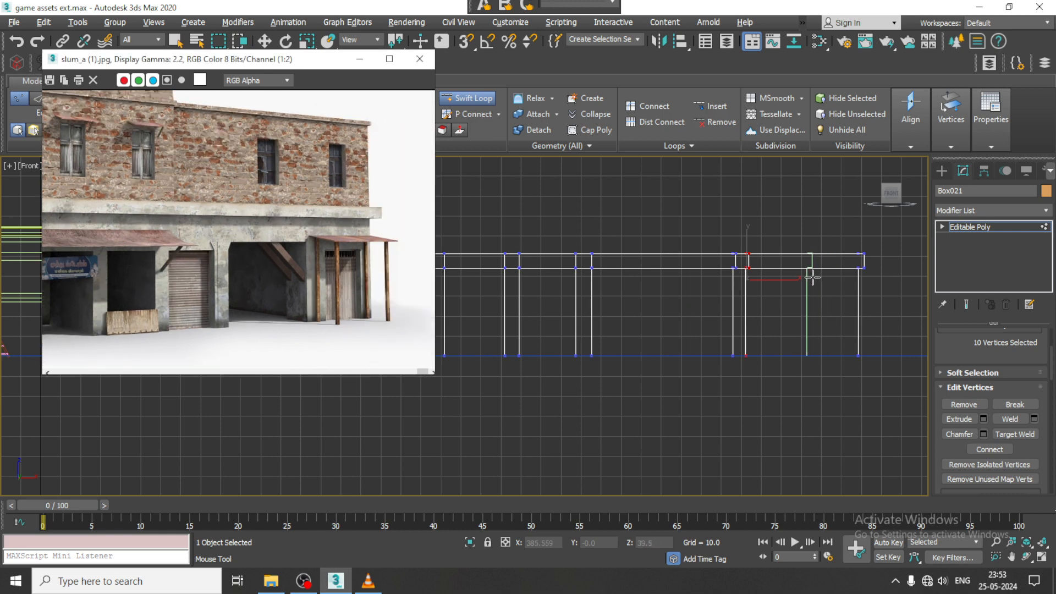
pyautogui.click(832, 276)
# - Scale the vertices of the three rightmost interior edge loops along X so each loop stands vertical
pyautogui.press('w')
pyautogui.press('1')
pyautogui.press('1')
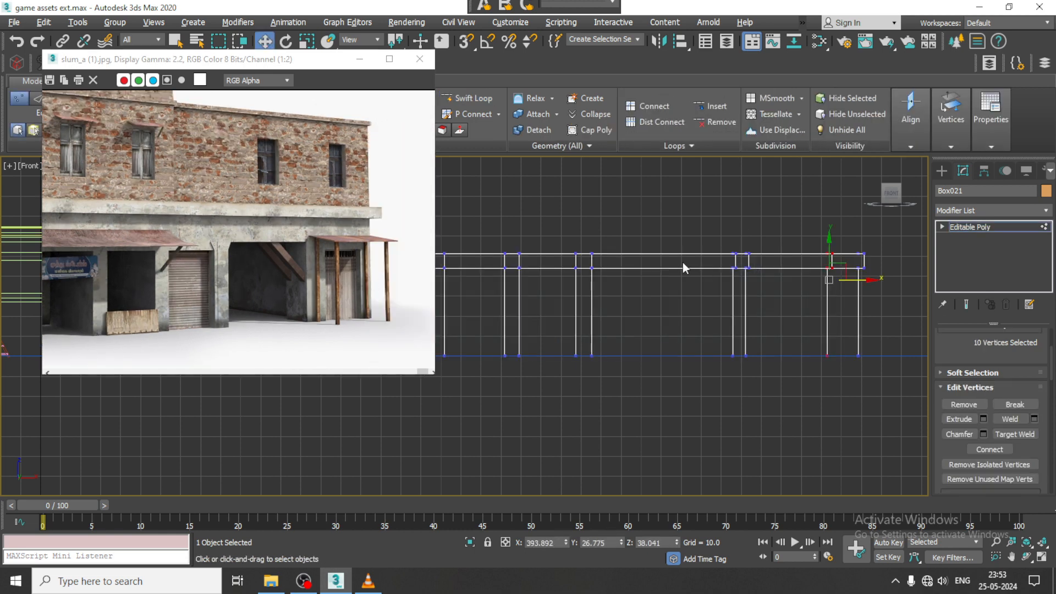
pyautogui.moveTo(680, 224); pyautogui.dragTo(741, 415)
pyautogui.press('r')
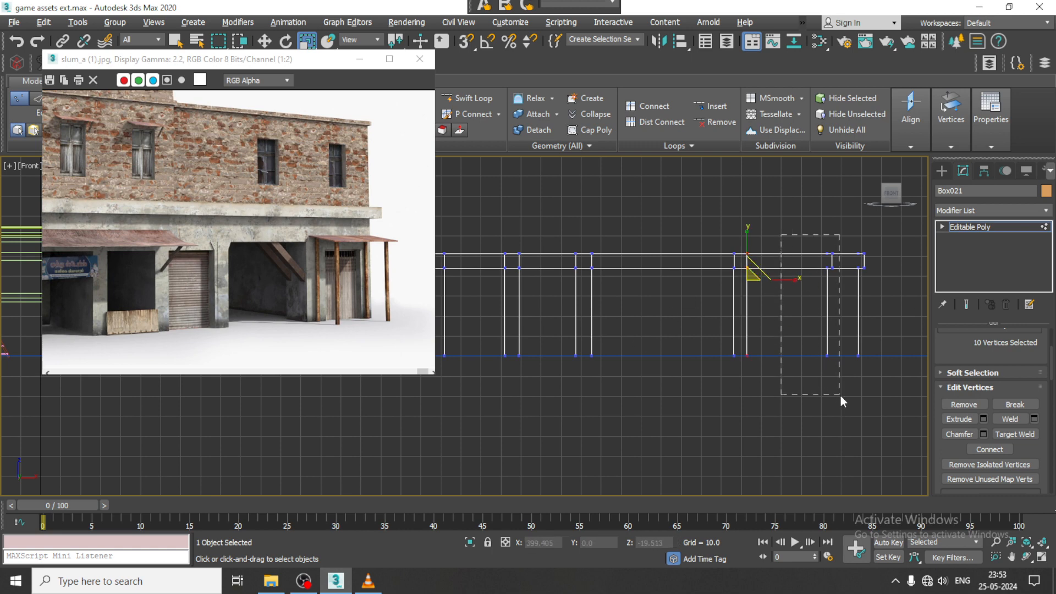
pyautogui.moveTo(840, 395); pyautogui.dragTo(841, 395)
pyautogui.moveTo(874, 281); pyautogui.dragTo(702, 280)
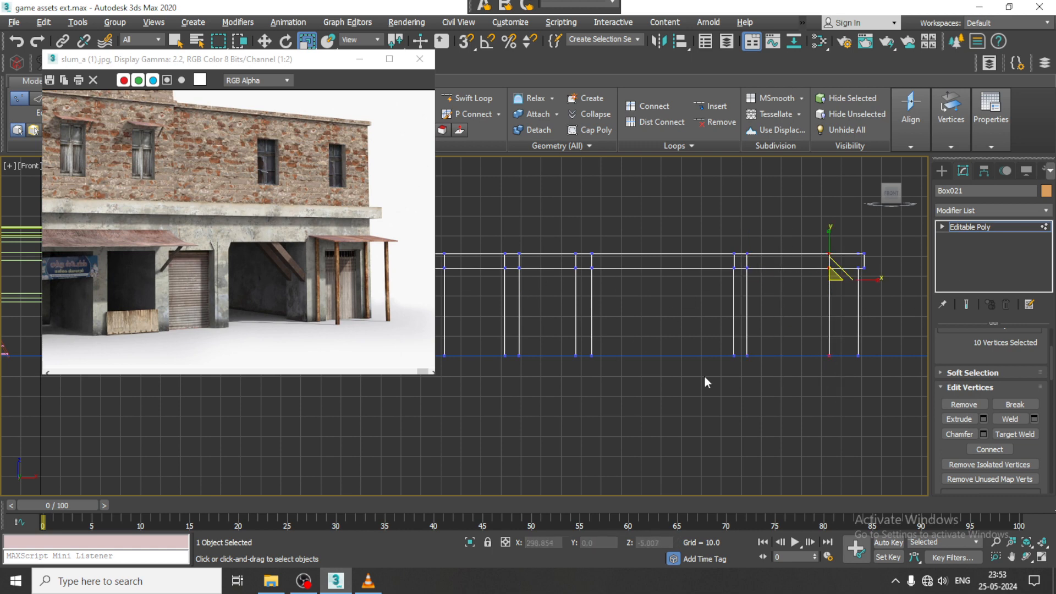
# - Narrow the wide opening by moving the four rightmost vertical loops' vertices inward along X
pyautogui.press('w')
pyautogui.moveTo(821, 280); pyautogui.dragTo(794, 280)
pyautogui.moveTo(748, 276); pyautogui.dragTo(767, 280, button='middle')
pyautogui.hotkey('alt', 'w')
pyautogui.middleClick(773, 377)
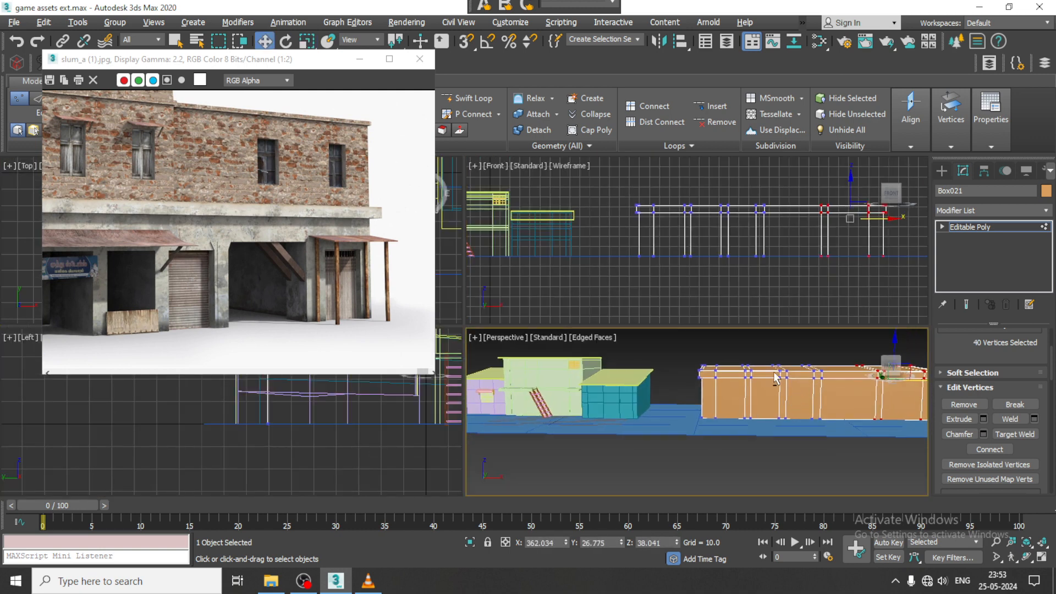
pyautogui.hotkey('alt', 'w')
pyautogui.keyDown('alt'); pyautogui.moveTo(774, 377); pyautogui.dragTo(718, 332, button='middle'); pyautogui.keyUp('alt')
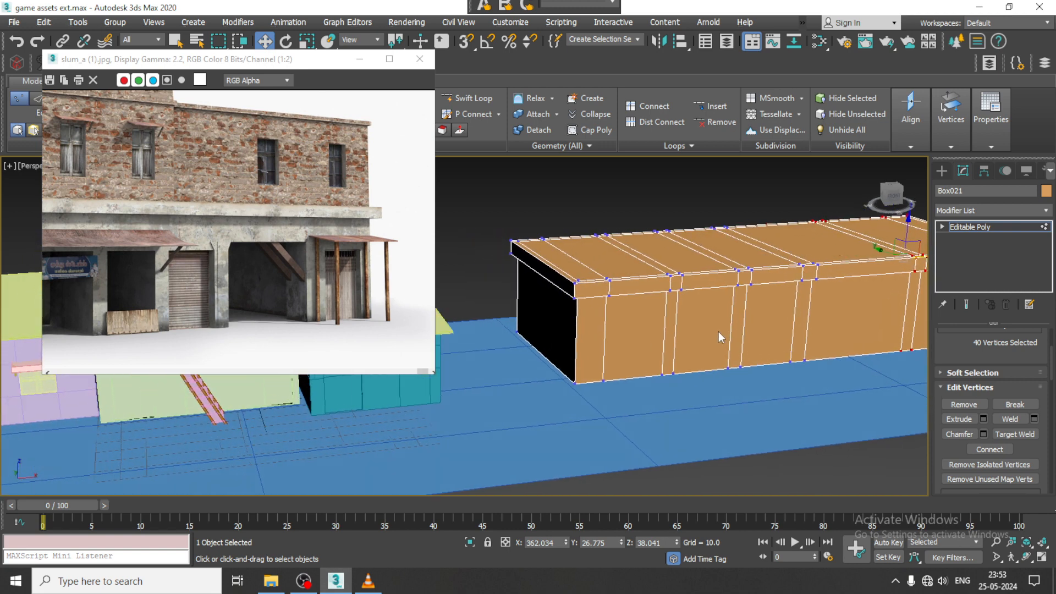
pyautogui.press('4')
pyautogui.click(649, 325)
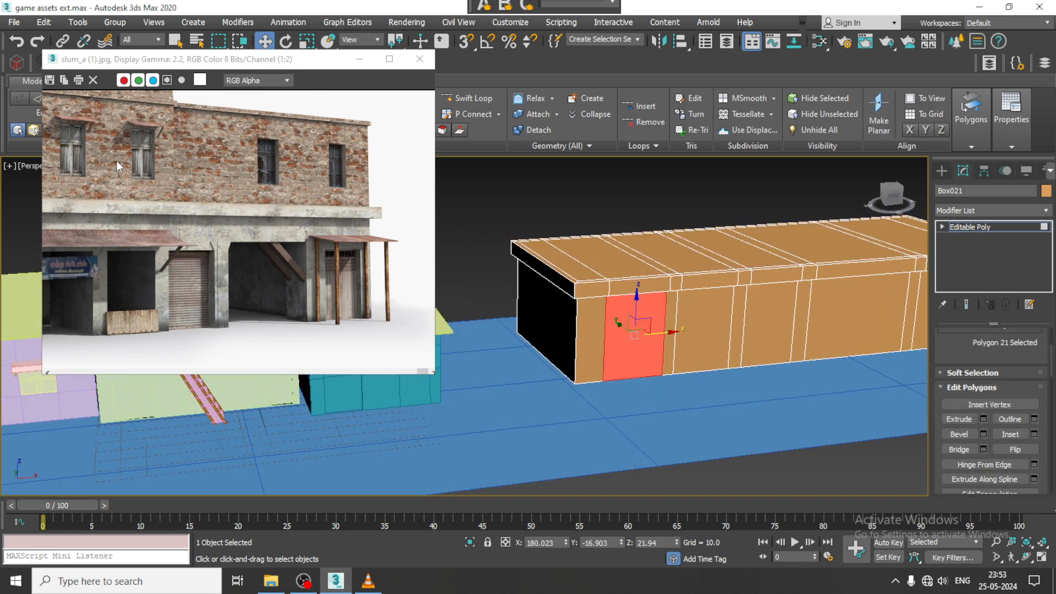
pyautogui.moveTo(134, 266); pyautogui.dragTo(162, 263, button='middle')
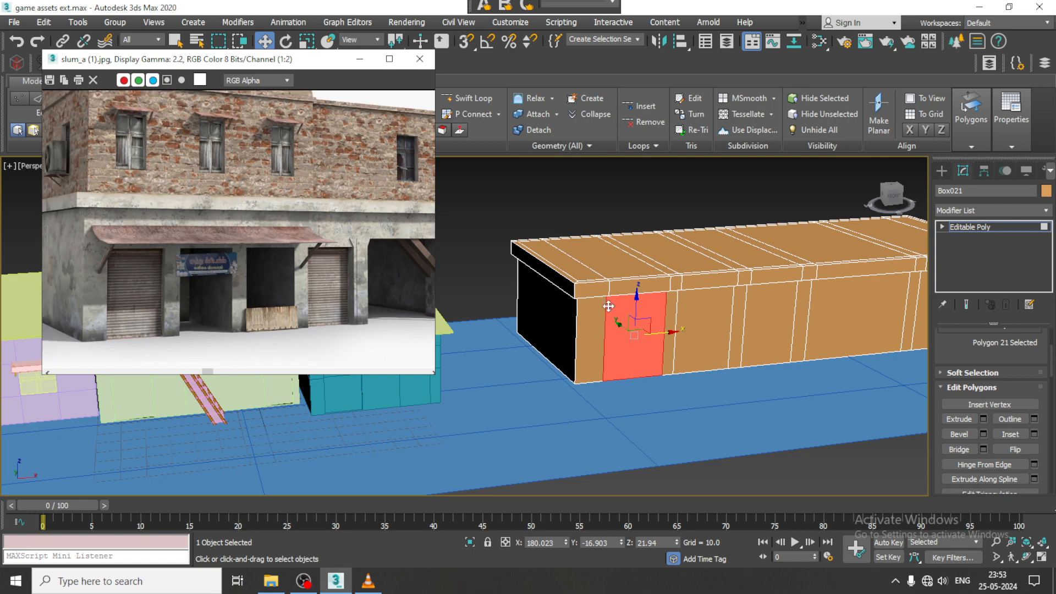
pyautogui.click(983, 419)
pyautogui.keyDown('alt'); pyautogui.moveTo(632, 308); pyautogui.dragTo(619, 322, button='middle'); pyautogui.keyUp('alt')
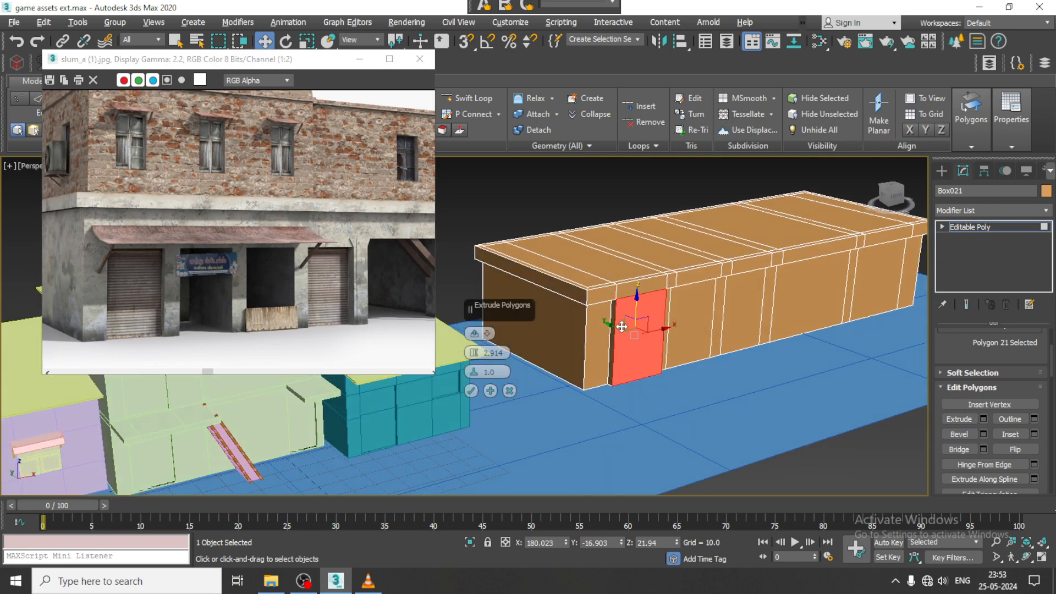
pyautogui.moveTo(474, 353); pyautogui.dragTo(479, 375)
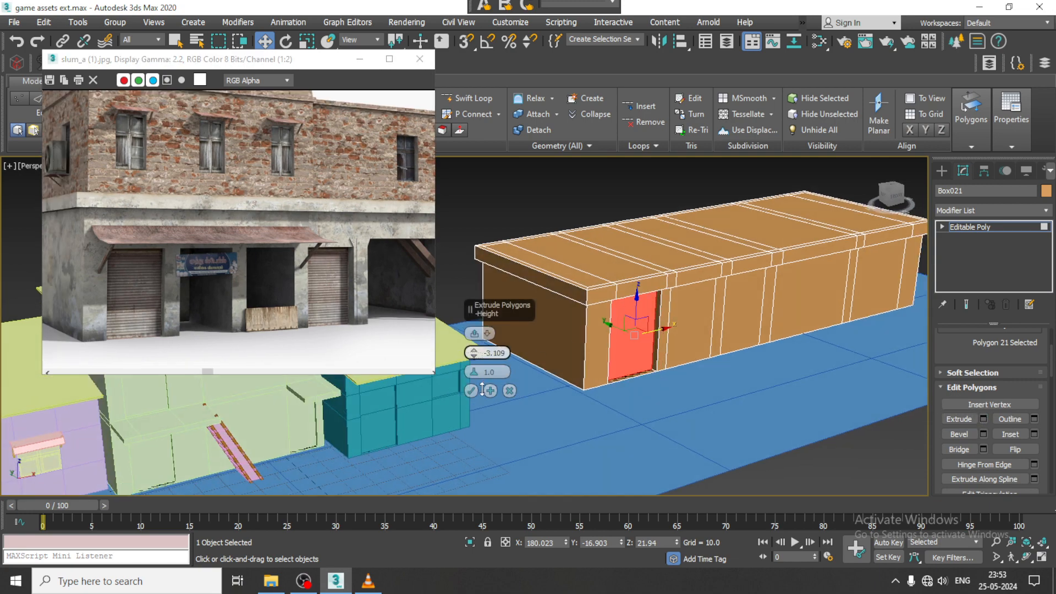
pyautogui.click(510, 390)
pyautogui.keyDown('alt'); pyautogui.moveTo(509, 390); pyautogui.dragTo(730, 334, button='middle'); pyautogui.keyUp('alt')
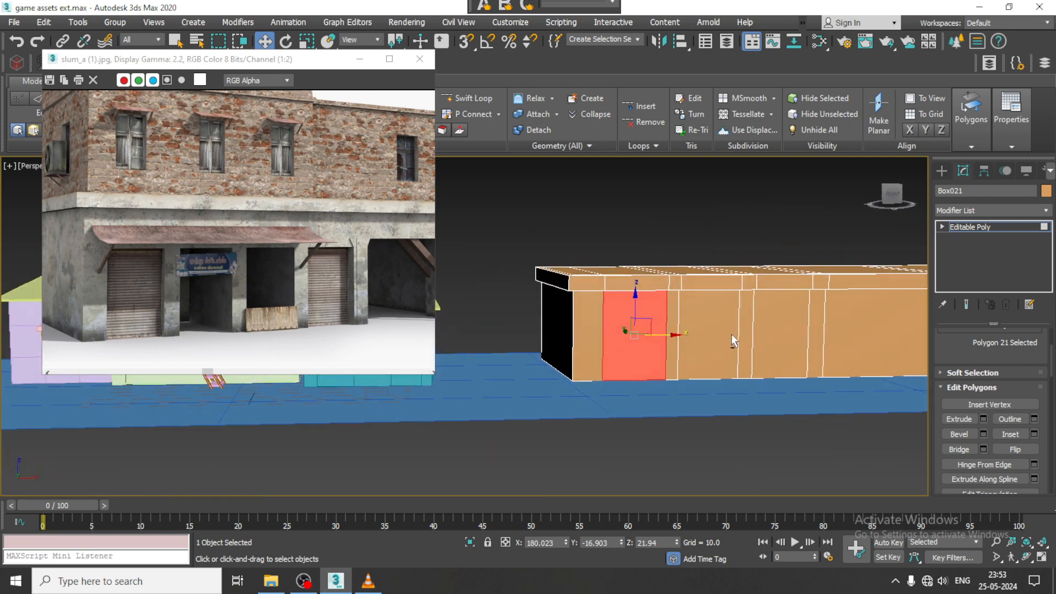
# - Add a horizontal edge loop with Swift Loop close to the base of the building's walls
pyautogui.click(471, 99)
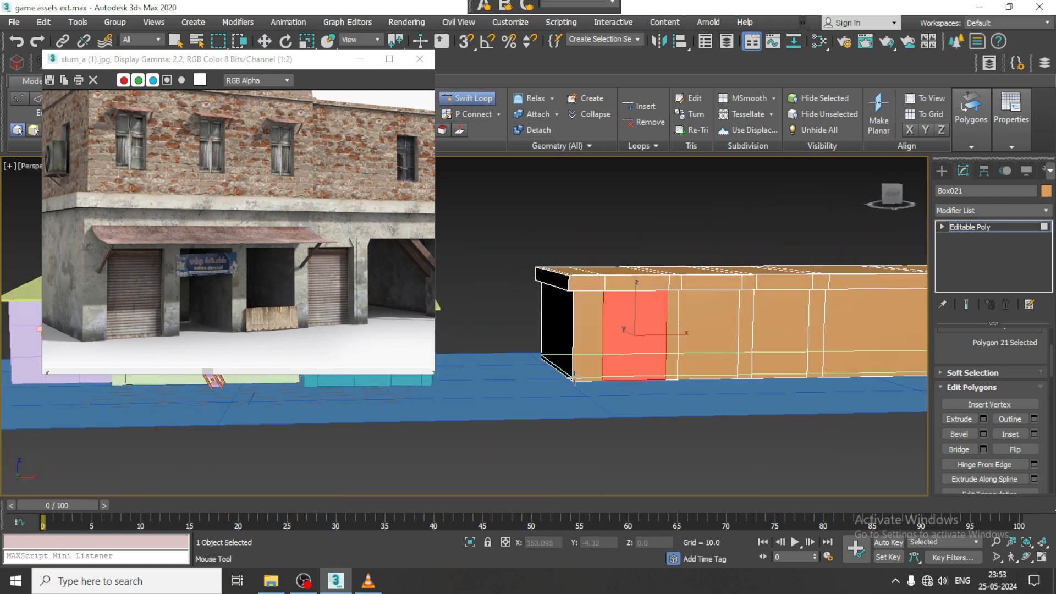
pyautogui.scroll(4, 573, 379)
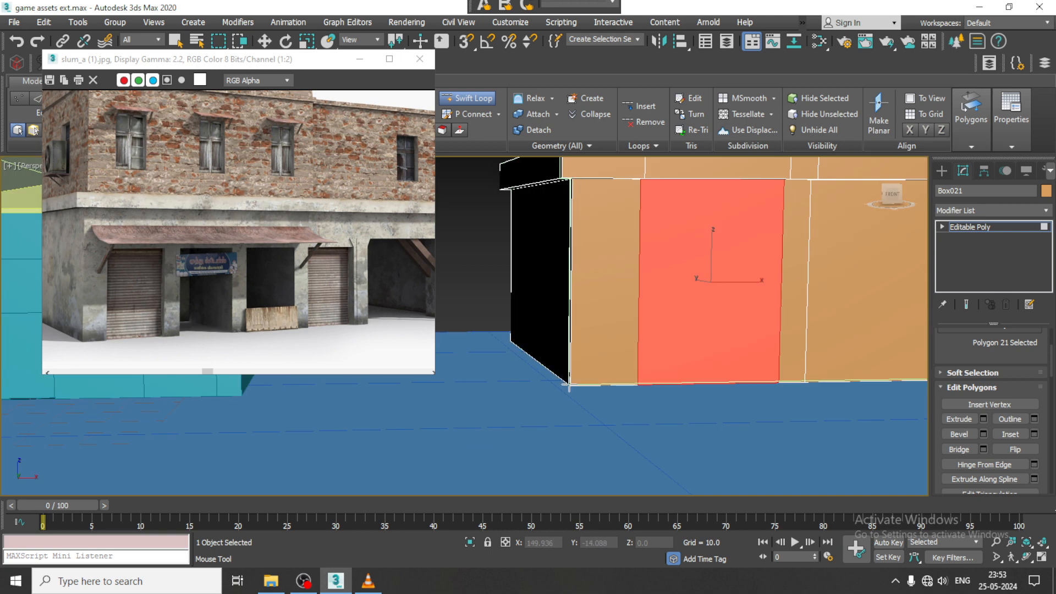
pyautogui.press('w')
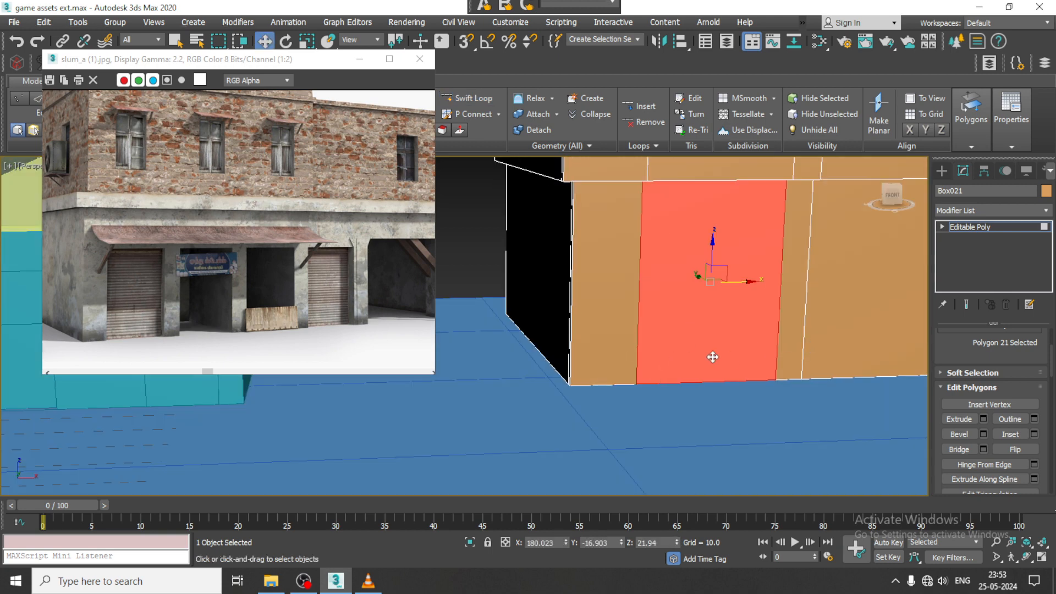
pyautogui.keyDown('alt'); pyautogui.moveTo(713, 357); pyautogui.dragTo(710, 345, button='middle'); pyautogui.keyUp('alt')
pyautogui.scroll(2, 575, 407)
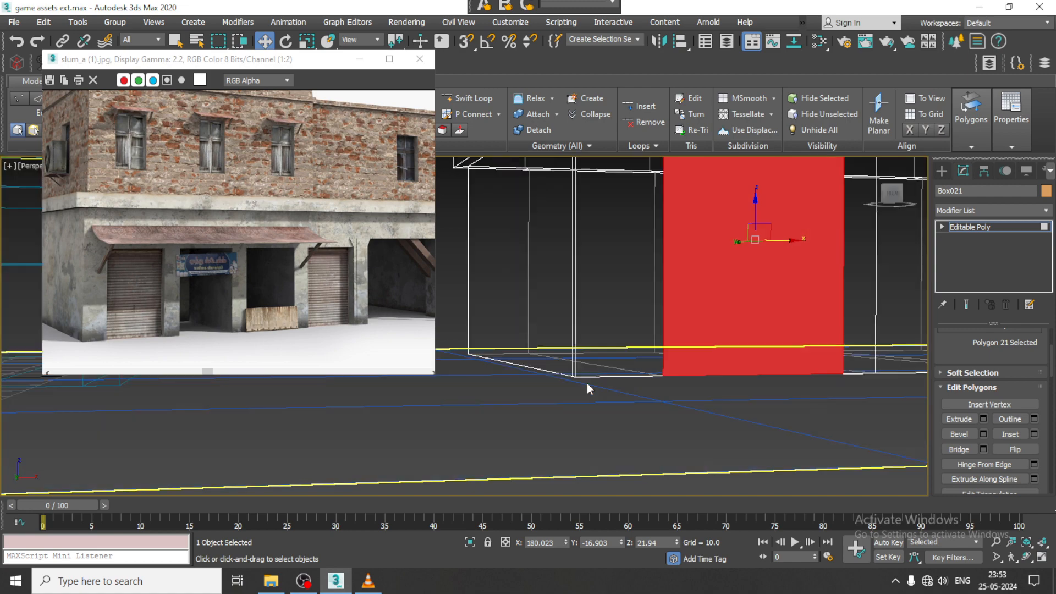
pyautogui.hotkey('alt', 'shift', 'w')
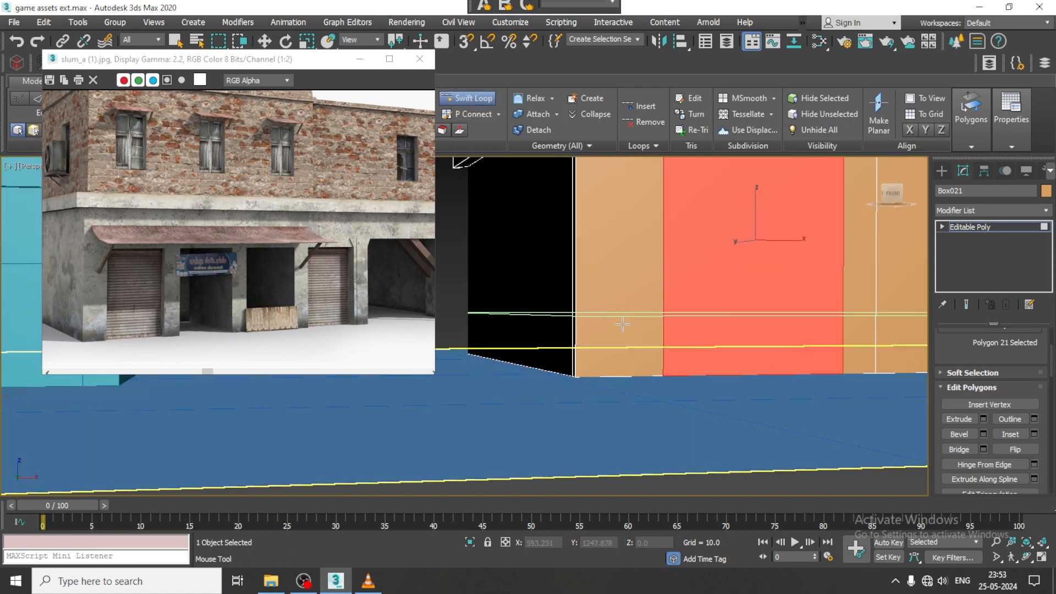
pyautogui.click(574, 376)
pyautogui.keyDown('alt'); pyautogui.moveTo(729, 316); pyautogui.dragTo(740, 344, button='middle'); pyautogui.keyUp('alt')
pyautogui.press('w')
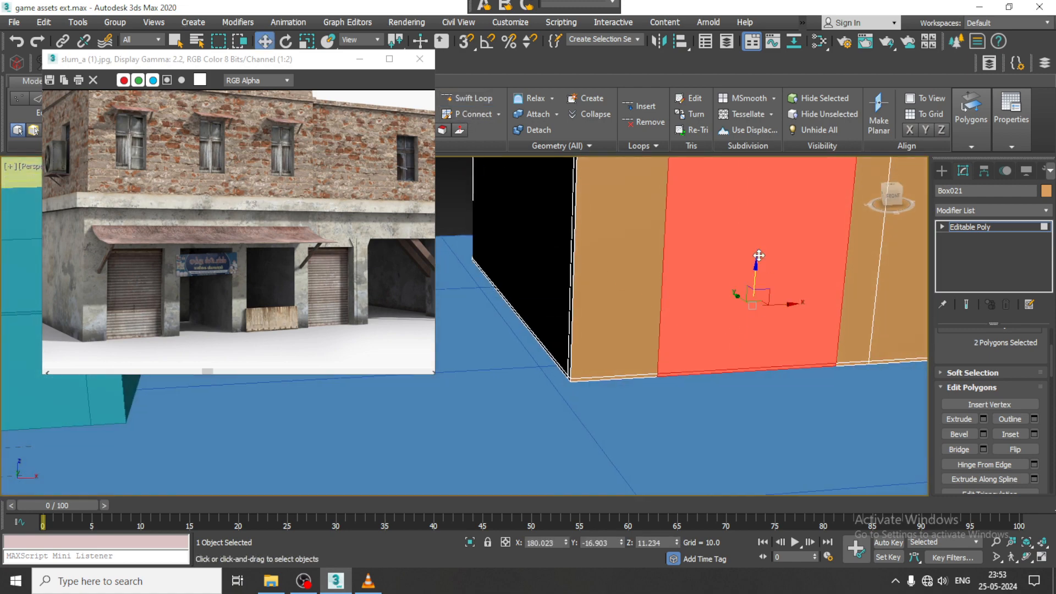
# - Try extruding the first shutter panel with a height of -3.109 to recess it, and undo the extrusion
pyautogui.click(763, 258)
pyautogui.scroll(-2, 764, 259)
pyautogui.moveTo(763, 259); pyautogui.dragTo(702, 311, button='middle')
pyautogui.keyDown('alt'); pyautogui.moveTo(703, 311); pyautogui.dragTo(731, 315, button='middle'); pyautogui.keyUp('alt')
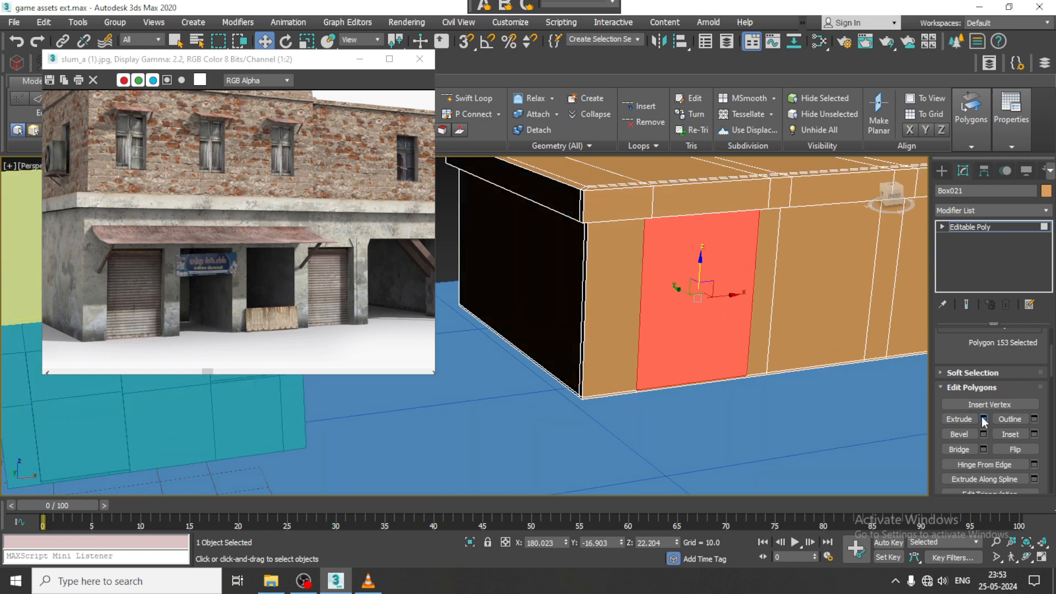
pyautogui.click(984, 419)
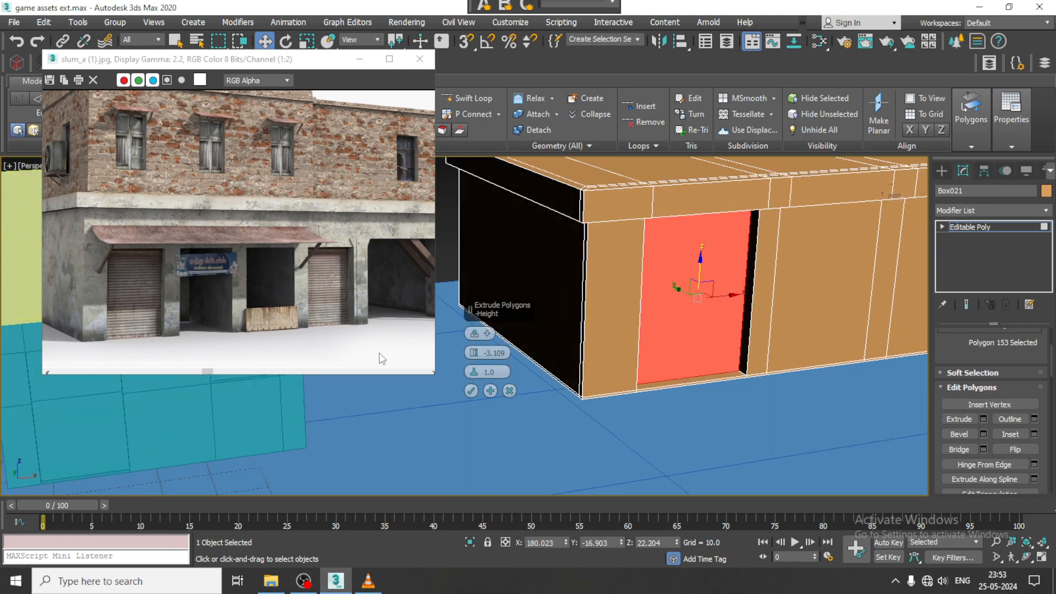
pyautogui.click(472, 391)
pyautogui.keyDown('alt'); pyautogui.moveTo(593, 336); pyautogui.dragTo(625, 333, button='middle'); pyautogui.keyUp('alt')
pyautogui.moveTo(682, 314); pyautogui.dragTo(587, 345, button='middle')
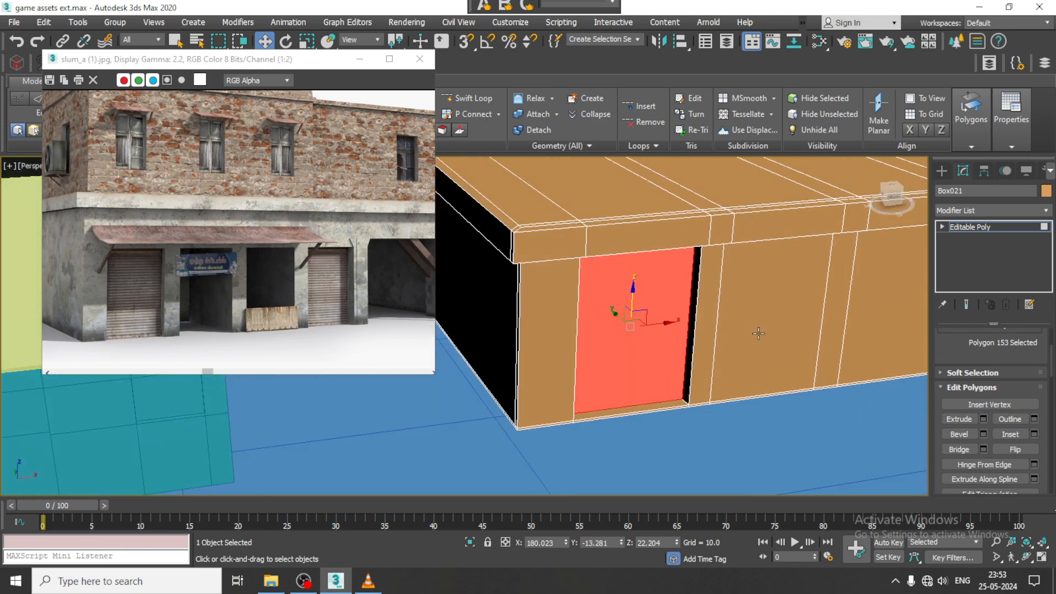
pyautogui.click(787, 299)
pyautogui.keyDown('alt'); pyautogui.moveTo(733, 301); pyautogui.dragTo(724, 274, button='middle'); pyautogui.keyUp('alt')
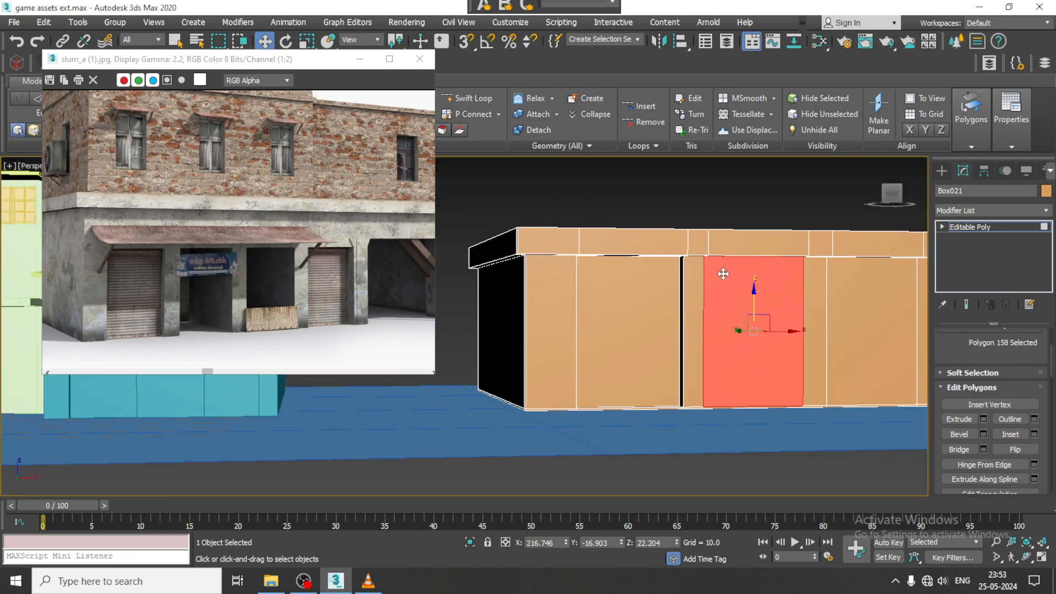
pyautogui.hotkey('ctrl', 'z')
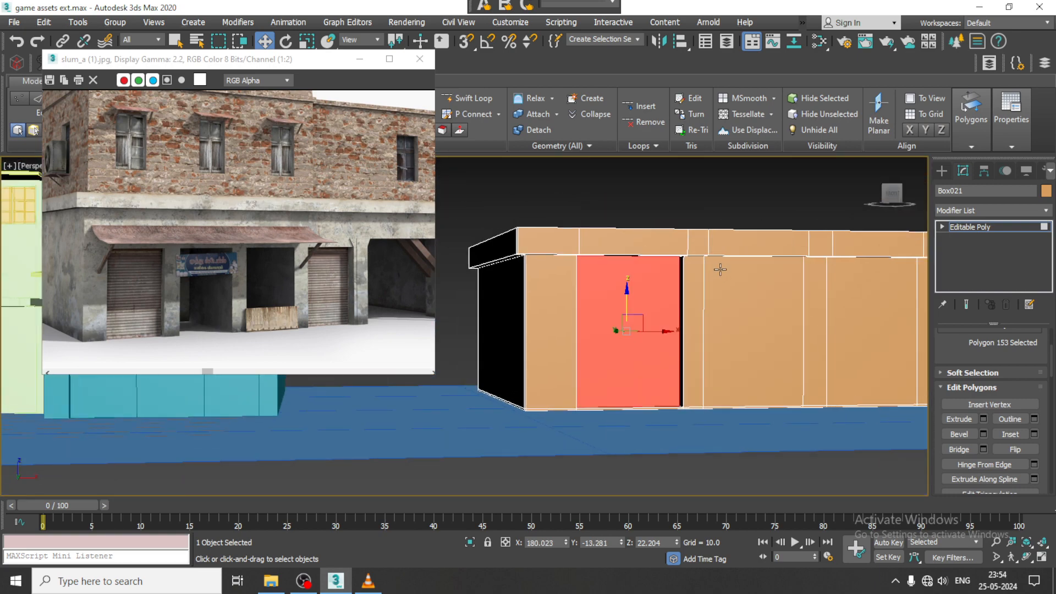
pyautogui.hotkey('ctrl', 'z')
# - Add a horizontal edge loop with Swift Loop around the walls just below the roof slab to mark the shutters' upper edge
pyautogui.click(468, 98)
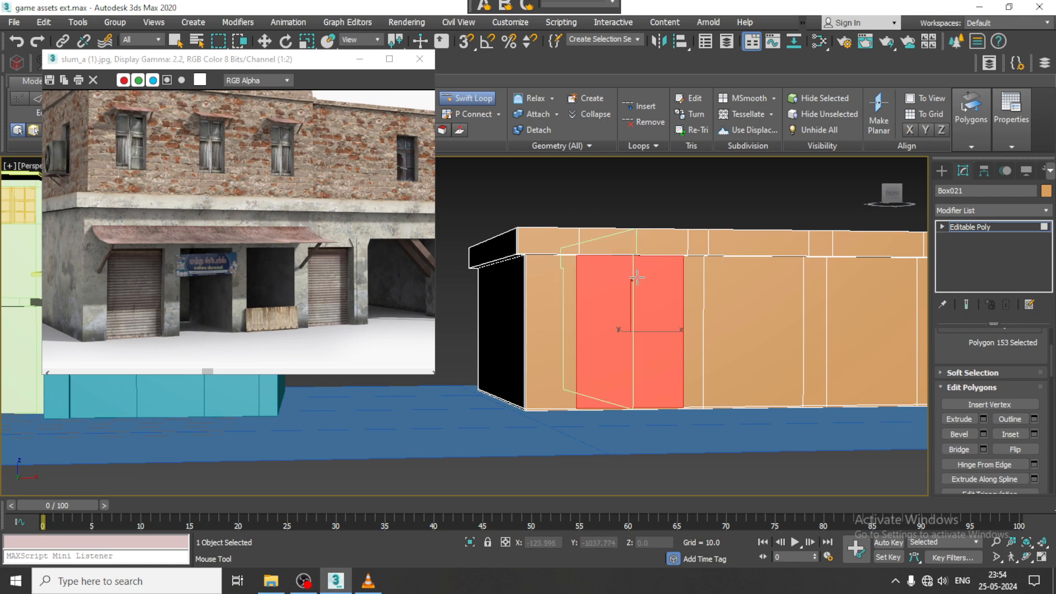
pyautogui.click(698, 280)
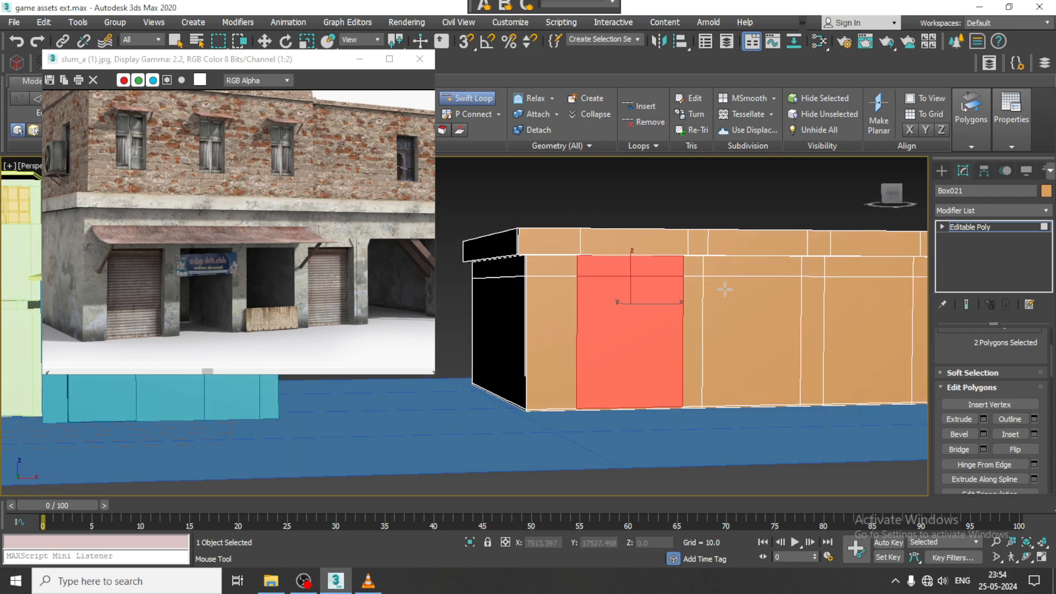
pyautogui.press('w')
pyautogui.scroll(-2, 691, 278)
pyautogui.keyDown('alt'); pyautogui.moveTo(690, 278); pyautogui.dragTo(632, 278, button='middle'); pyautogui.keyUp('alt')
# - Raise all roof slab vertices about 13.5 units in the Front view to make the ground-floor walls taller
pyautogui.press('1')
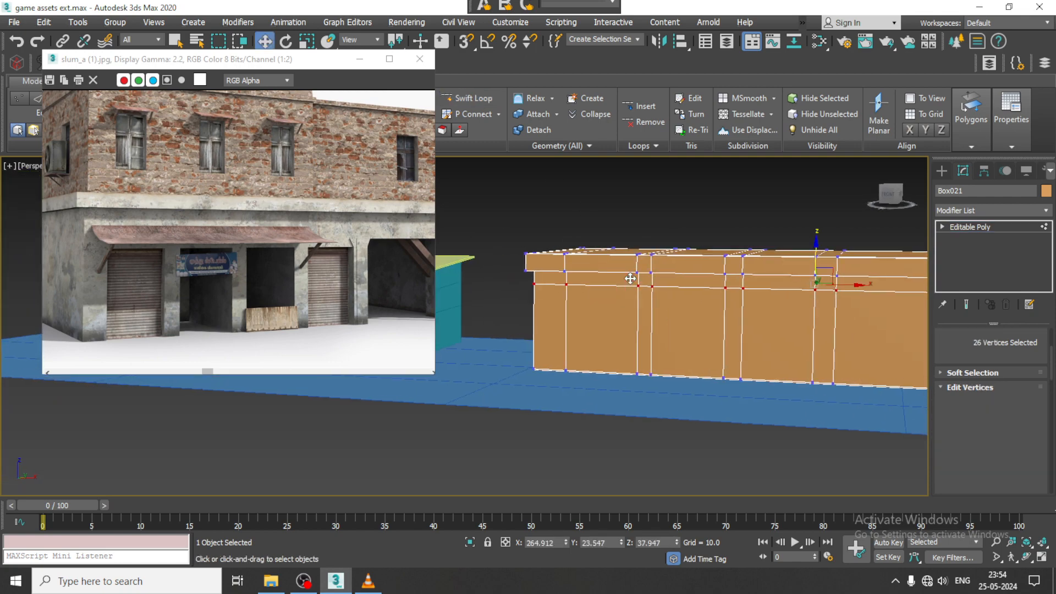
pyautogui.scroll(-2, 631, 278)
pyautogui.hotkey('alt', 'w')
pyautogui.middleClick(745, 232)
pyautogui.moveTo(744, 232); pyautogui.dragTo(781, 219, button='middle')
pyautogui.hotkey('alt', 'w')
pyautogui.moveTo(701, 236); pyautogui.dragTo(749, 253, button='middle')
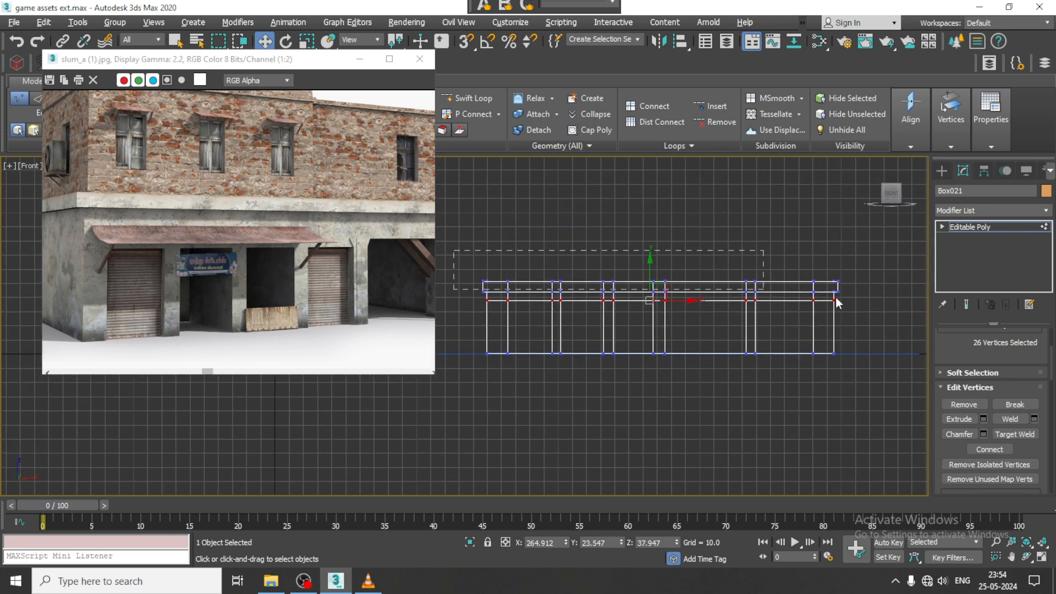
pyautogui.moveTo(939, 296); pyautogui.dragTo(935, 295)
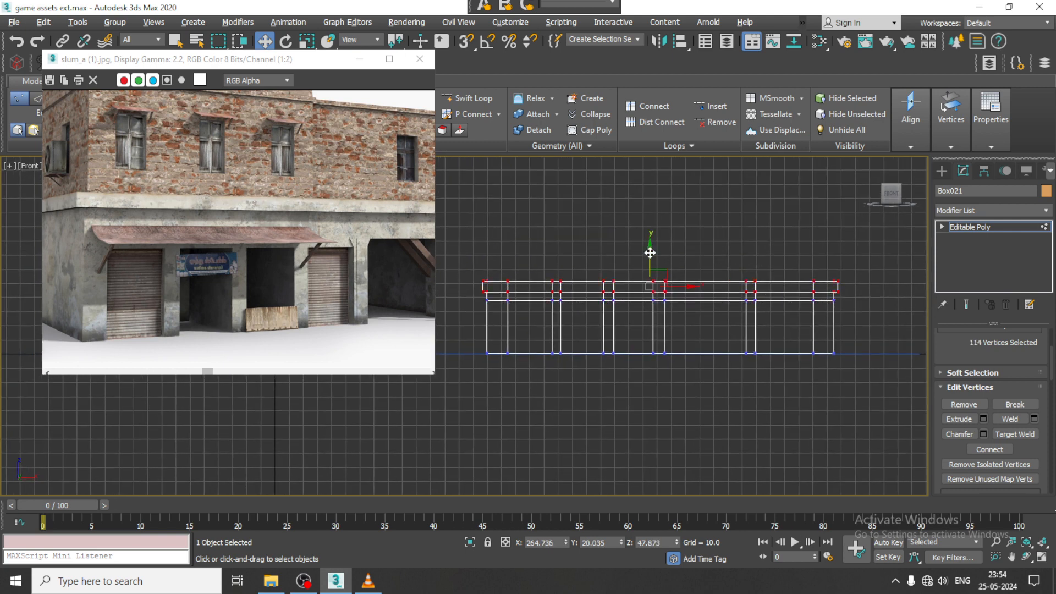
pyautogui.moveTo(650, 252); pyautogui.dragTo(645, 233)
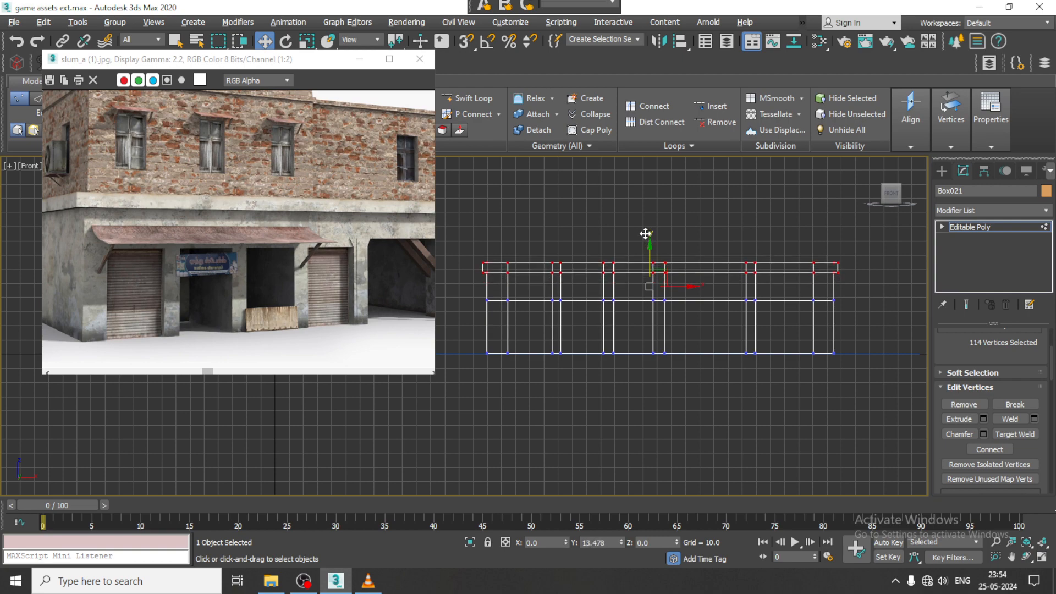
# - Raise the vertices of the horizontal loop marking the shutters' upper edge about 3.7 units in the Front view
pyautogui.hotkey('alt', 'w')
pyautogui.middleClick(785, 378)
pyautogui.hotkey('alt', 'w')
pyautogui.keyDown('alt'); pyautogui.moveTo(784, 374); pyautogui.dragTo(730, 308, button='middle'); pyautogui.keyUp('alt')
pyautogui.scroll(4, 661, 291)
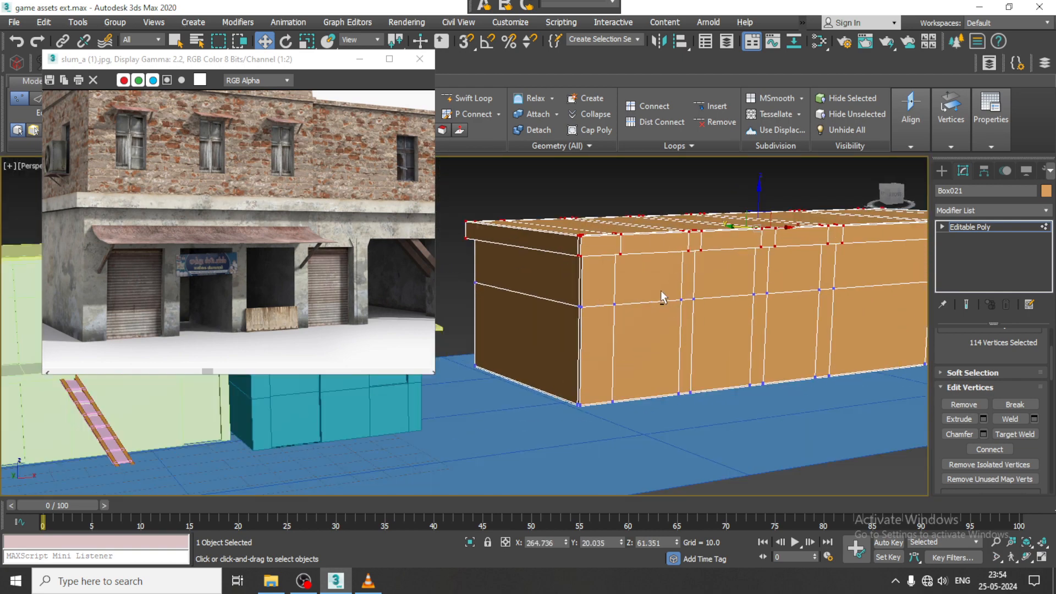
pyautogui.keyDown('alt'); pyautogui.moveTo(661, 291); pyautogui.dragTo(677, 316, button='middle'); pyautogui.keyUp('alt')
pyautogui.scroll(-2, 629, 283)
pyautogui.scroll(2, 635, 300)
pyautogui.scroll(-2, 636, 300)
pyautogui.hotkey('alt', 'w')
pyautogui.middleClick(700, 200)
pyautogui.hotkey('alt', 'w')
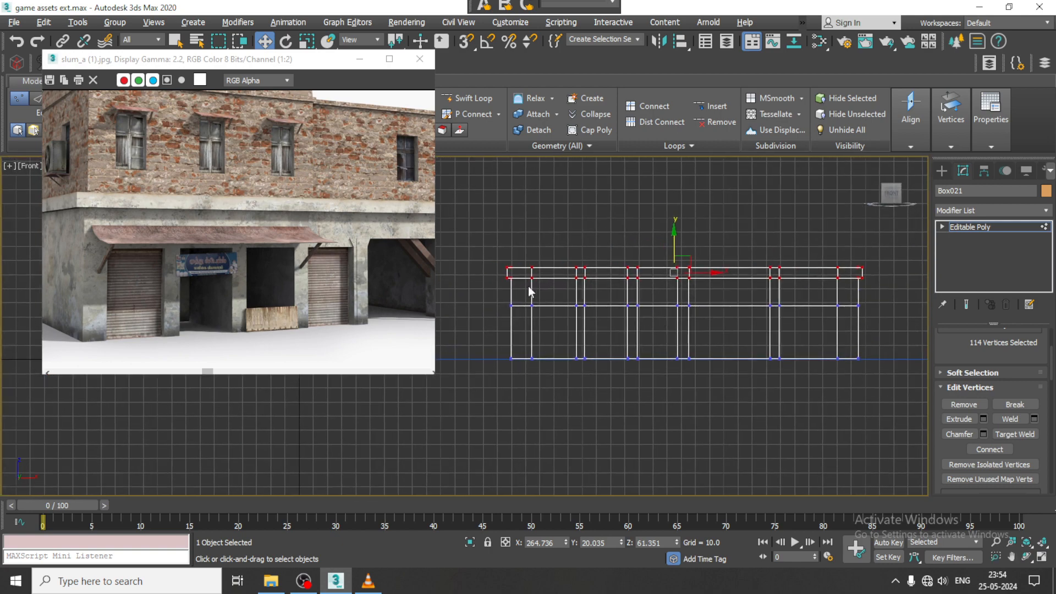
pyautogui.moveTo(870, 316); pyautogui.dragTo(871, 317)
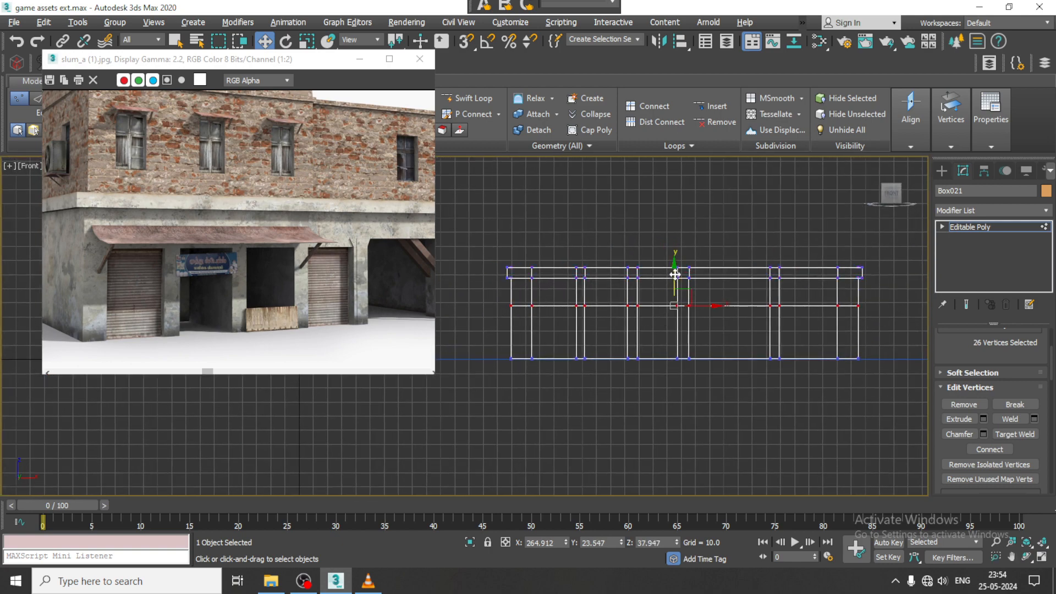
pyautogui.moveTo(675, 274); pyautogui.dragTo(674, 270)
# - Extrude the first shutter panel on the front wall with a height of -3.109 to recess it
pyautogui.hotkey('alt', 'w')
pyautogui.middleClick(699, 346)
pyautogui.hotkey('alt', 'w')
pyautogui.keyDown('alt'); pyautogui.moveTo(699, 345); pyautogui.dragTo(689, 330, button='middle'); pyautogui.keyUp('alt')
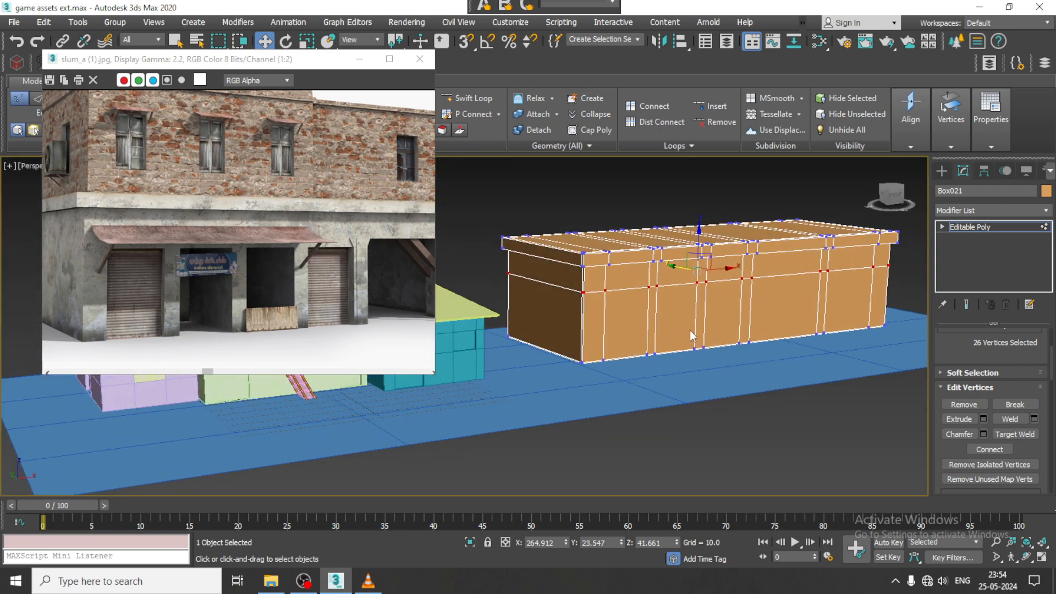
pyautogui.press('4')
pyautogui.click(614, 328)
pyautogui.click(636, 325)
pyautogui.scroll(5, 636, 325)
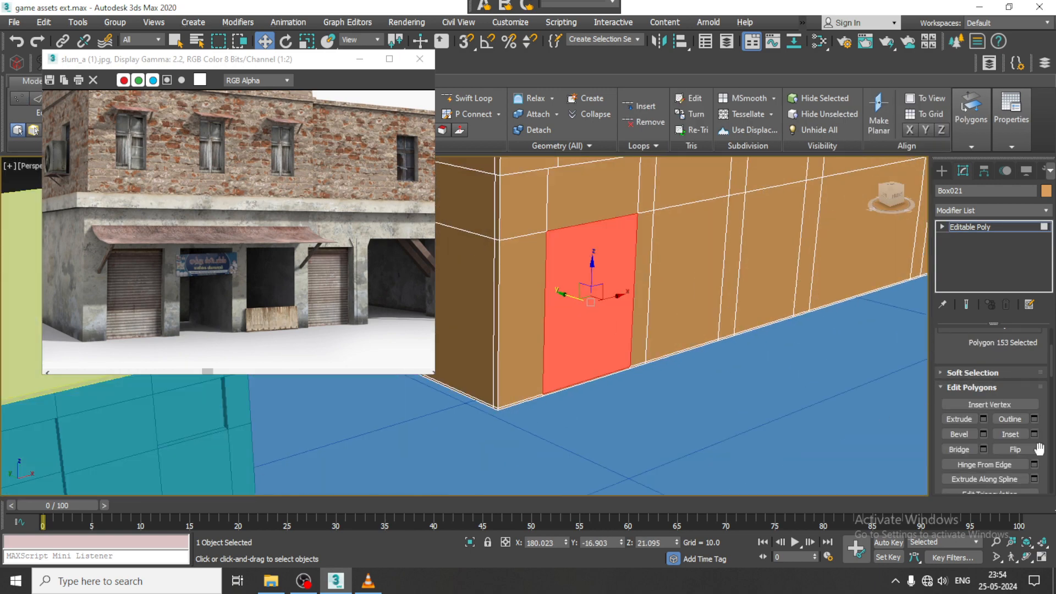
pyautogui.click(984, 418)
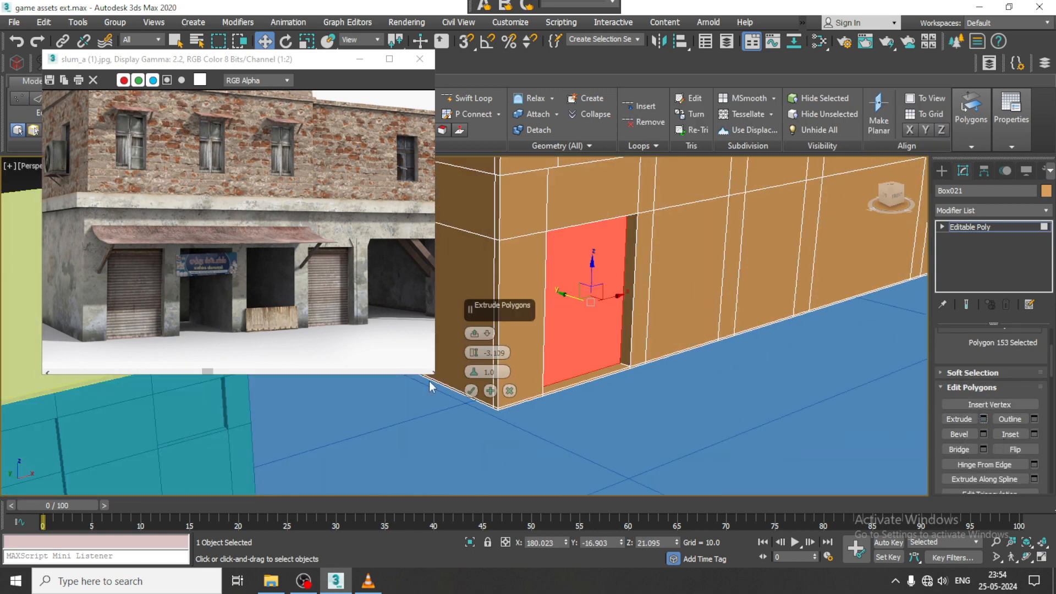
pyautogui.click(471, 390)
# - Extrude the second front panel inward with a height of -26.846 to form a deep shop opening
pyautogui.moveTo(585, 351); pyautogui.dragTo(552, 335, button='middle')
pyautogui.click(678, 314)
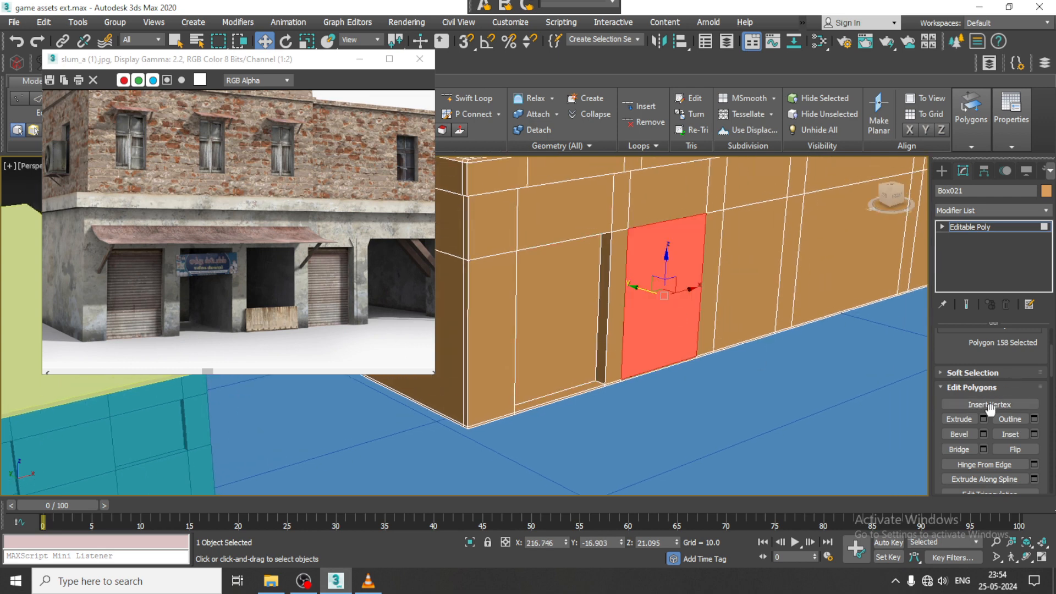
pyautogui.click(984, 419)
pyautogui.moveTo(474, 353); pyautogui.dragTo(518, 501)
pyautogui.click(472, 391)
# - Extrude the third front panel inward with the same height of -26.846
pyautogui.keyDown('alt'); pyautogui.moveTo(781, 317); pyautogui.dragTo(722, 330, button='middle'); pyautogui.keyUp('alt')
pyautogui.click(693, 299)
pyautogui.click(984, 419)
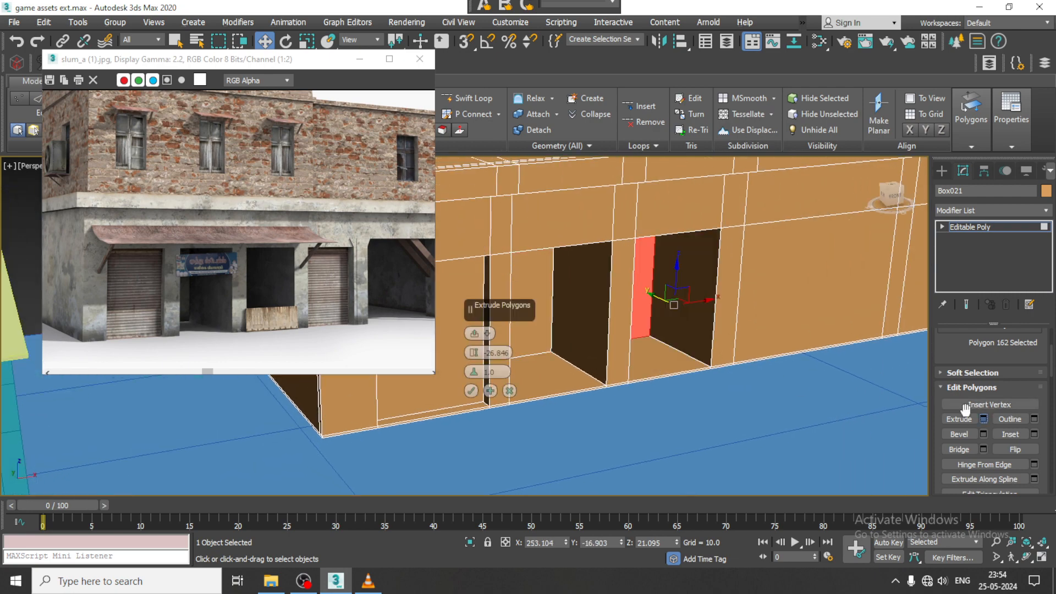
pyautogui.click(474, 391)
# - Compare the bays with the reference image and pull the third opening's back face forward about 27.7 units into a shallow shutter recess
pyautogui.moveTo(760, 343); pyautogui.dragTo(691, 358, button='middle')
pyautogui.scroll(-3, 721, 337)
pyautogui.keyDown('alt'); pyautogui.moveTo(748, 339); pyautogui.dragTo(693, 320, button='middle'); pyautogui.keyUp('alt')
pyautogui.scroll(-3, 712, 330)
pyautogui.moveTo(369, 278); pyautogui.dragTo(279, 271, button='middle')
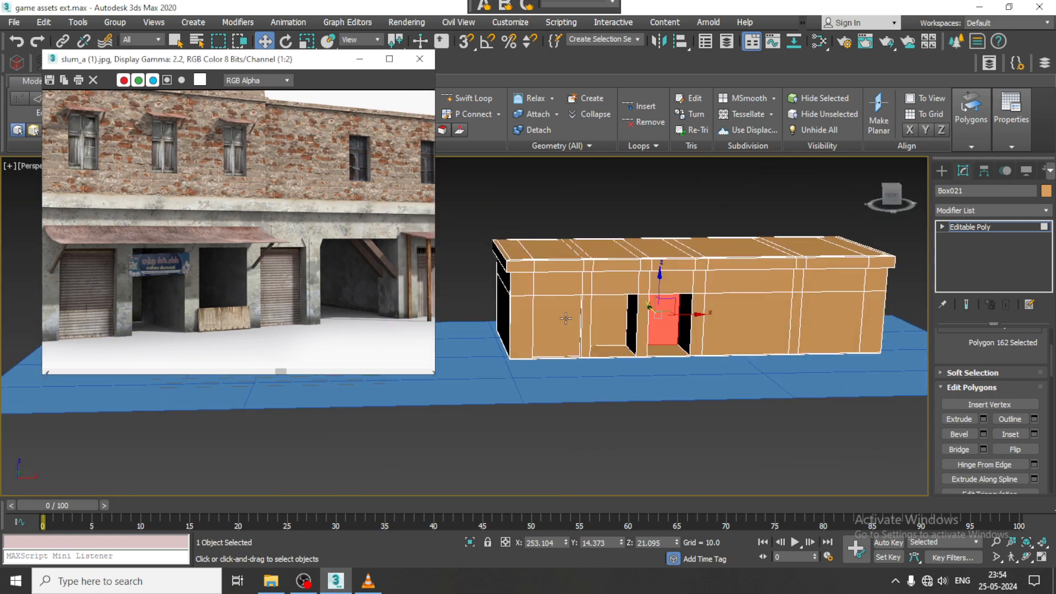
pyautogui.keyDown('alt'); pyautogui.moveTo(658, 328); pyautogui.dragTo(647, 316, button='middle'); pyautogui.keyUp('alt')
pyautogui.scroll(3, 641, 311)
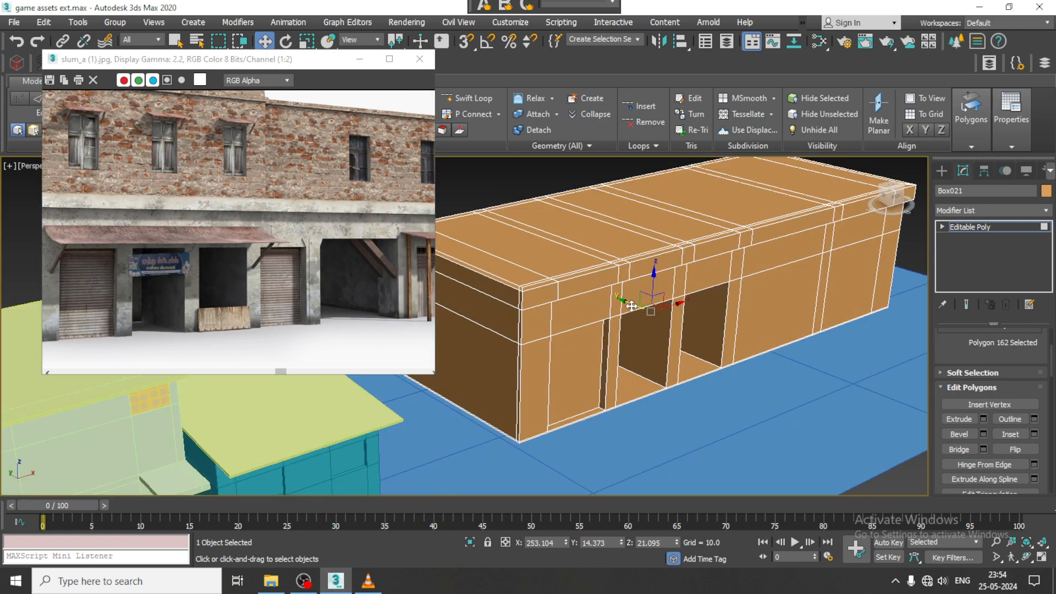
pyautogui.moveTo(632, 306); pyautogui.dragTo(676, 324)
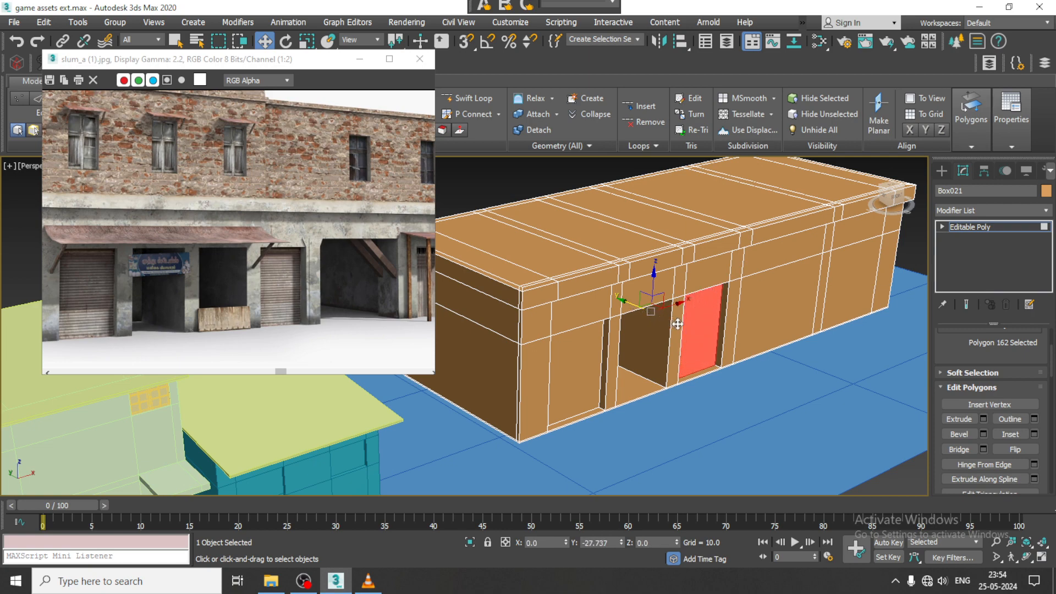
# - Extrude the wide fourth front panel deep into the building to form the large open bay
pyautogui.moveTo(687, 319)
pyautogui.keyDown('alt'); pyautogui.mouseDown(button='middle')
pyautogui.moveTo(701, 325)
pyautogui.moveTo(696, 304)
pyautogui.mouseUp(button='middle'); pyautogui.keyUp('alt')
pyautogui.click(762, 324)
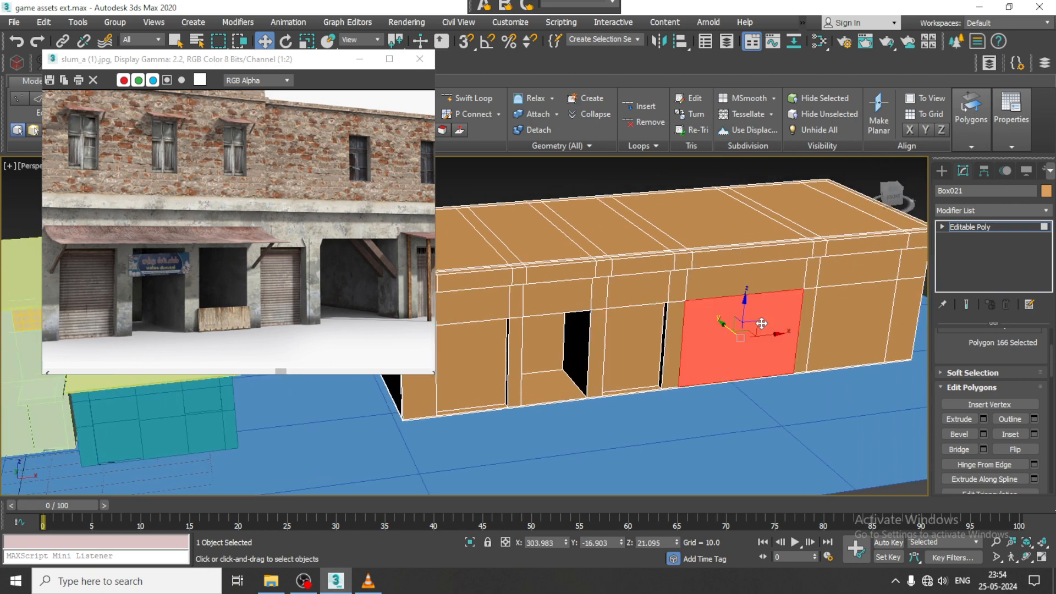
pyautogui.click(982, 418)
pyautogui.moveTo(475, 353); pyautogui.dragTo(503, 486)
pyautogui.click(468, 390)
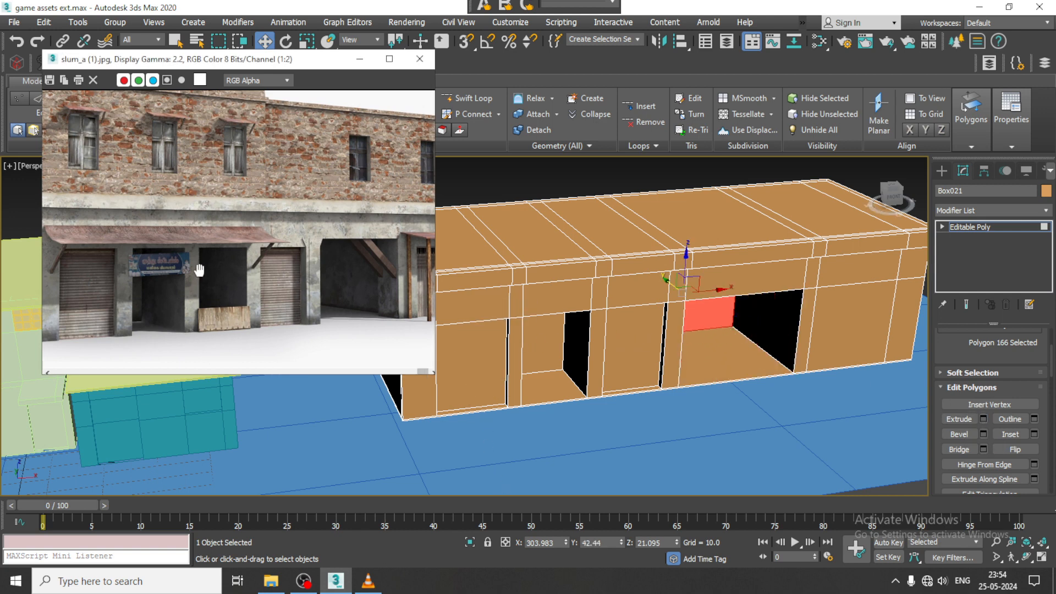
# - Check the far end of the reference building and move the end pillar's vertices inward about 8 units to narrow the last bay
pyautogui.moveTo(198, 271); pyautogui.dragTo(106, 271, button='middle')
pyautogui.click(869, 312)
pyautogui.keyDown('alt'); pyautogui.moveTo(870, 313); pyautogui.dragTo(718, 267, button='middle'); pyautogui.keyUp('alt')
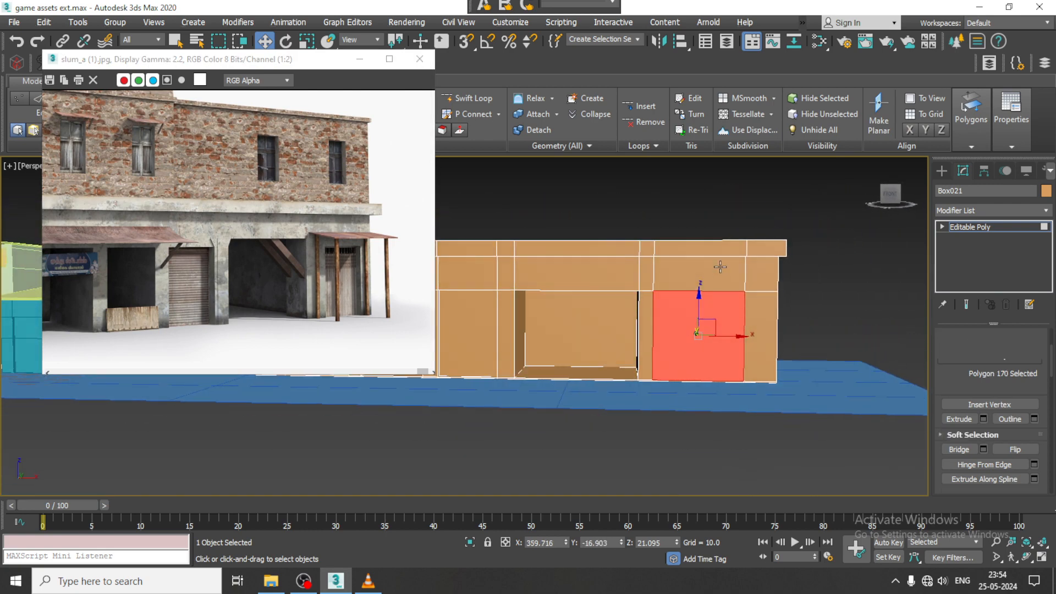
pyautogui.press('1')
pyautogui.moveTo(718, 203); pyautogui.dragTo(820, 410)
pyautogui.moveTo(790, 294); pyautogui.dragTo(772, 293)
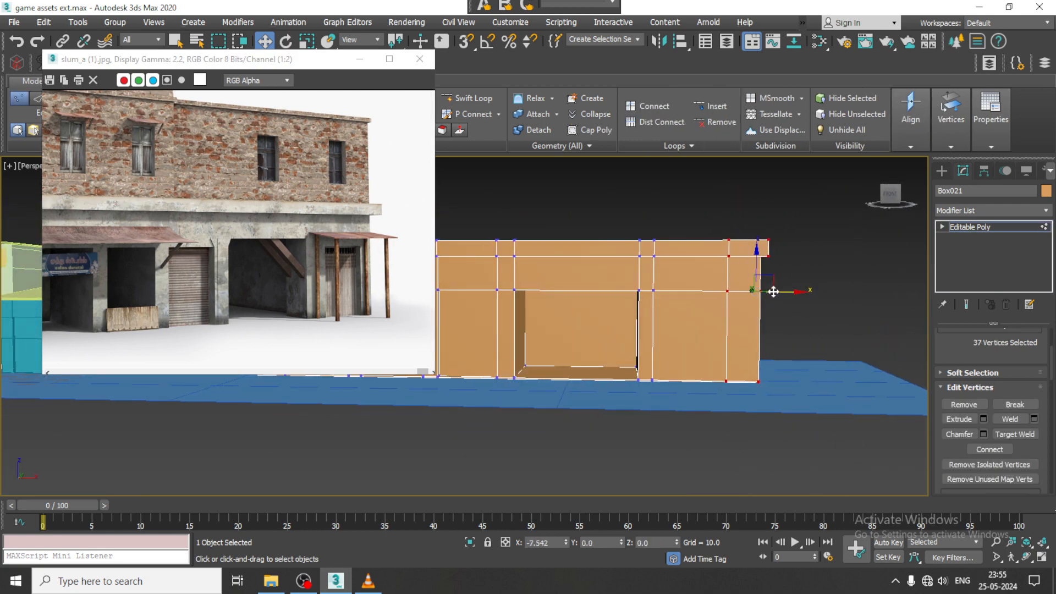
pyautogui.keyDown('alt'); pyautogui.moveTo(772, 293); pyautogui.dragTo(767, 323, button='middle'); pyautogui.keyUp('alt')
# - Extrude the last bay's panel inward by about -47.6 and pull its back face forward into a shallow shutter recess
pyautogui.press('4')
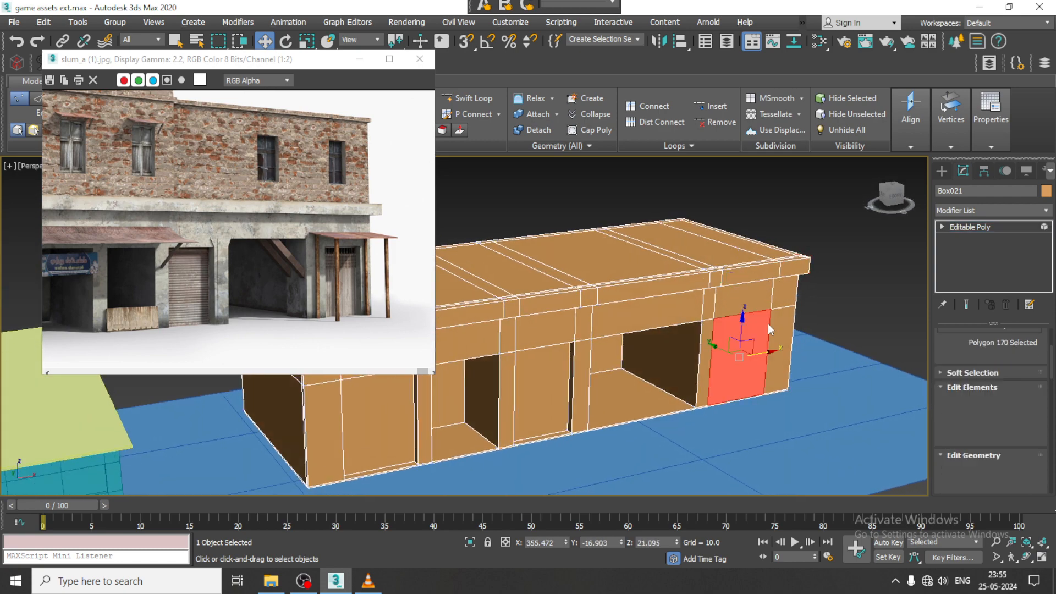
pyautogui.click(983, 419)
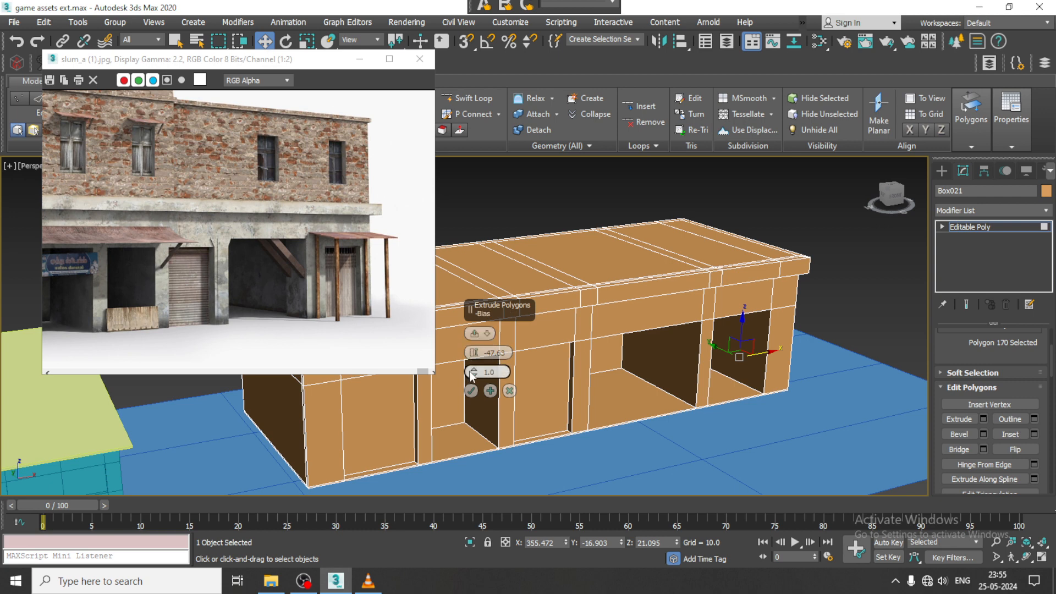
pyautogui.click(474, 391)
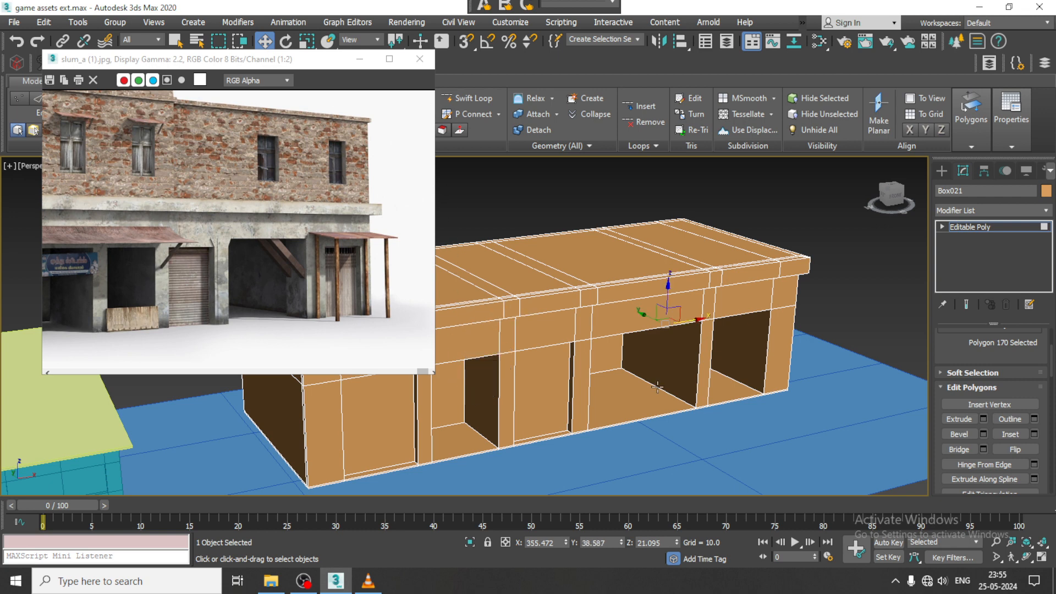
pyautogui.keyDown('alt'); pyautogui.moveTo(476, 391); pyautogui.dragTo(693, 324, button='middle'); pyautogui.keyUp('alt')
pyautogui.moveTo(652, 318); pyautogui.dragTo(727, 350)
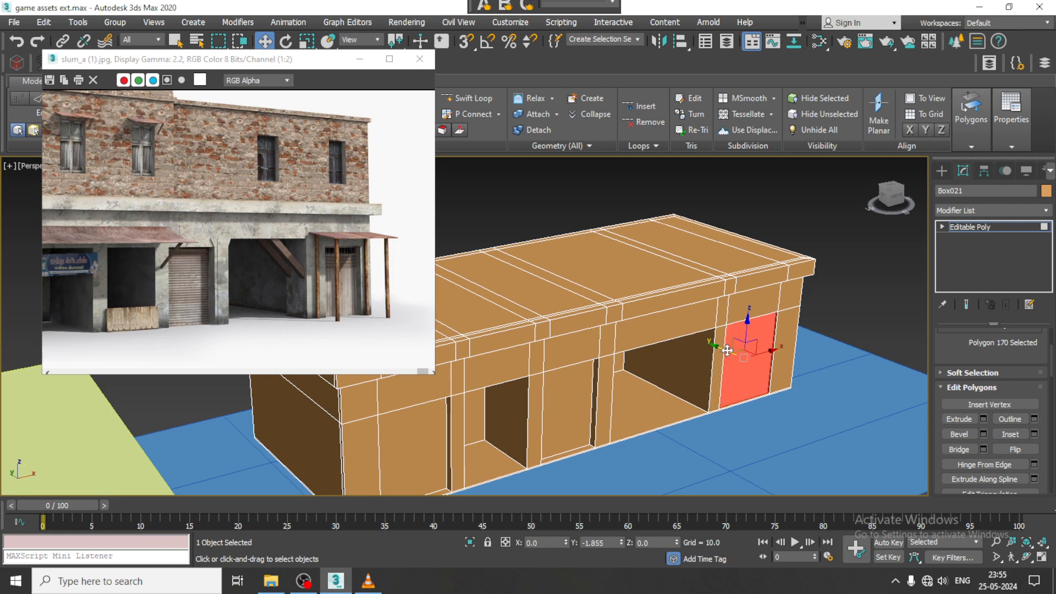
# - Draw a four-point Line in the Left view, curving outward and down from the front wall below the roof slab as an awning support
pyautogui.keyDown('alt'); pyautogui.moveTo(685, 360); pyautogui.dragTo(773, 373, button='middle'); pyautogui.keyUp('alt')
pyautogui.click(939, 173)
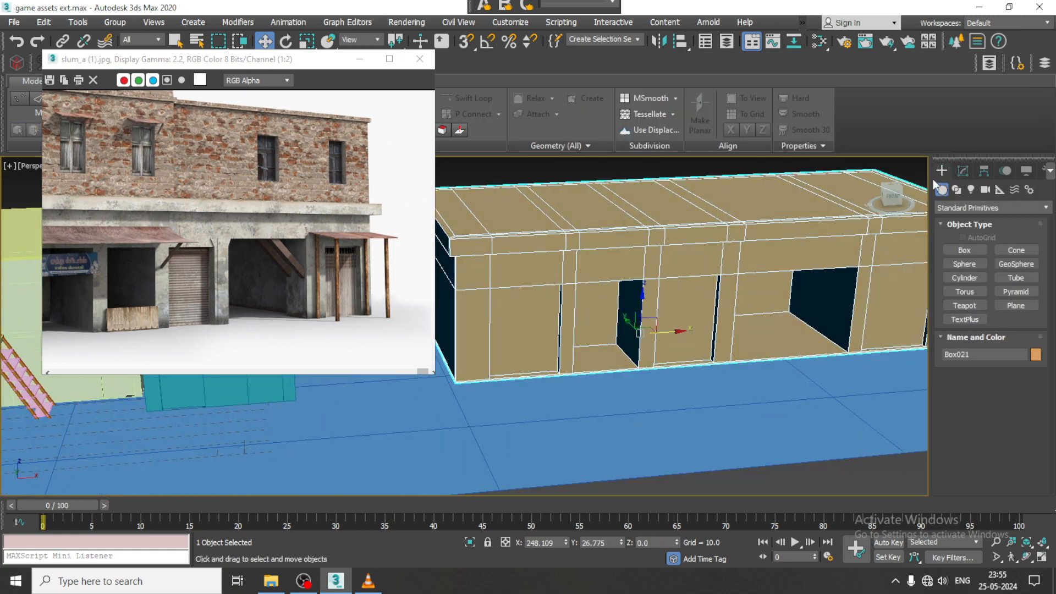
pyautogui.keyDown('alt'); pyautogui.moveTo(730, 291); pyautogui.dragTo(661, 279, button='middle'); pyautogui.keyUp('alt')
pyautogui.moveTo(131, 233); pyautogui.dragTo(306, 230, button='middle')
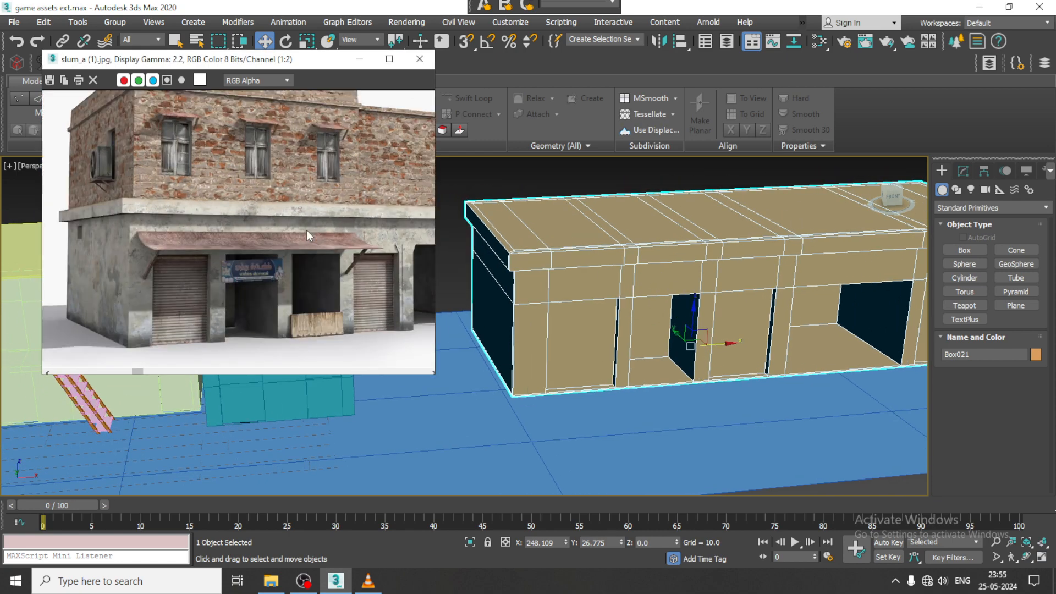
pyautogui.moveTo(719, 266); pyautogui.dragTo(731, 266, button='middle')
pyautogui.hotkey('alt', 'w')
pyautogui.moveTo(335, 403); pyautogui.dragTo(322, 401, button='middle')
pyautogui.hotkey('alt', 'w')
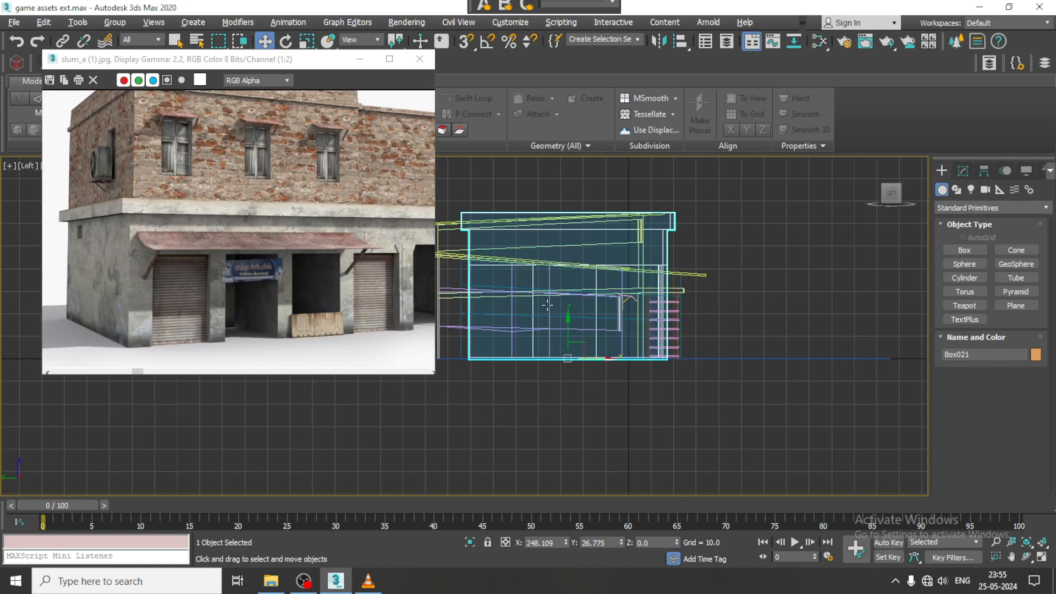
pyautogui.scroll(4, 709, 297)
pyautogui.moveTo(709, 300); pyautogui.dragTo(796, 272, button='middle')
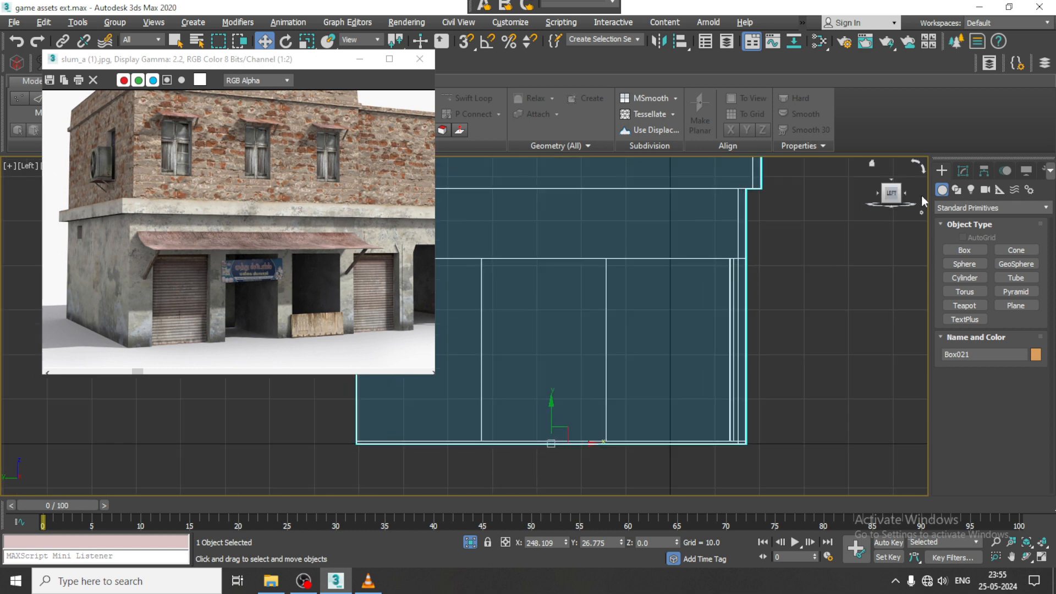
pyautogui.click(957, 189)
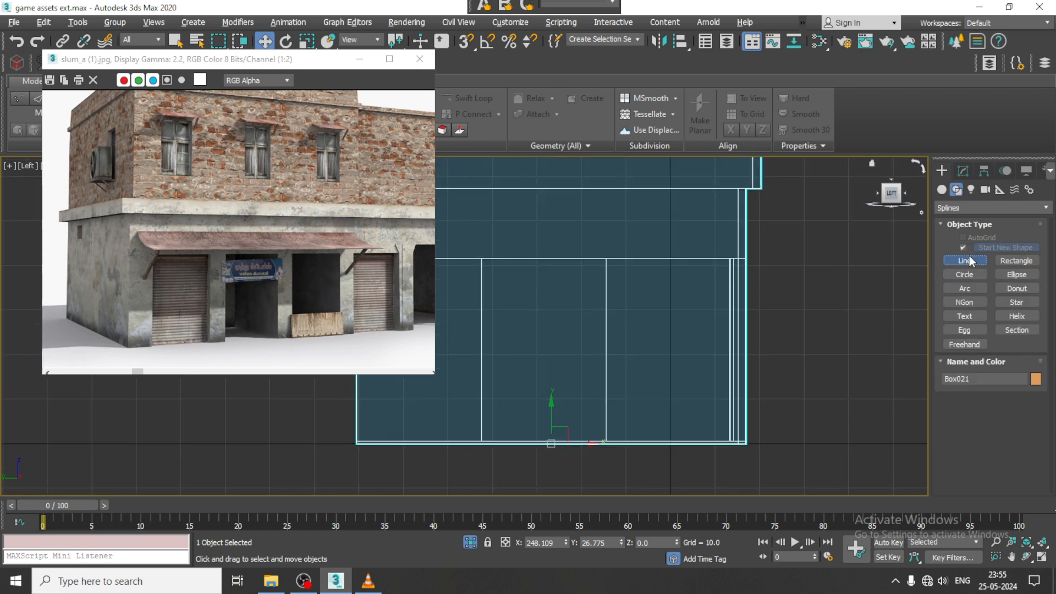
pyautogui.click(966, 261)
pyautogui.scroll(2, 715, 259)
pyautogui.click(726, 241)
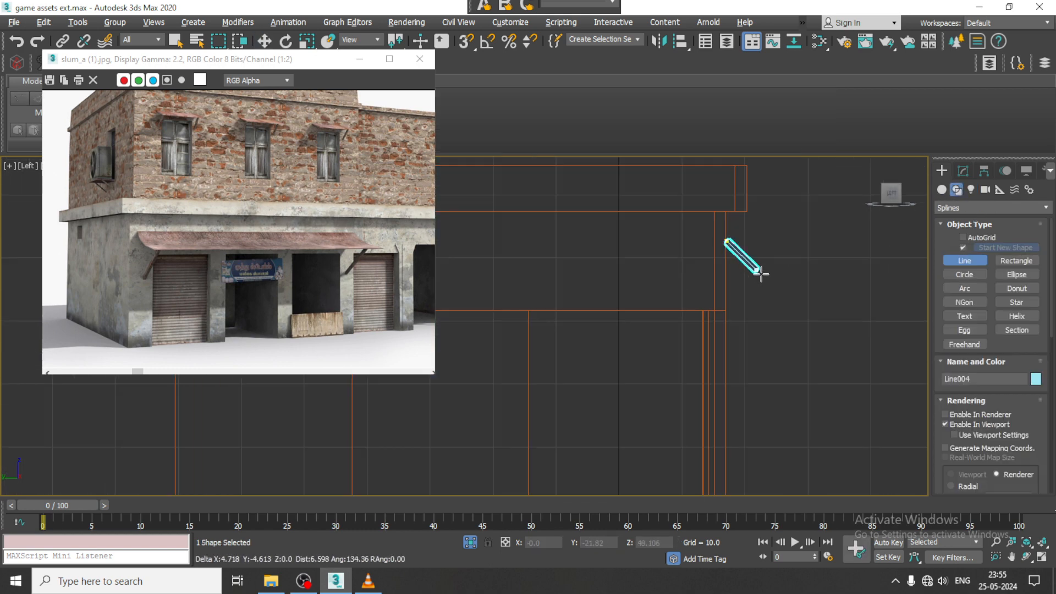
pyautogui.click(819, 300)
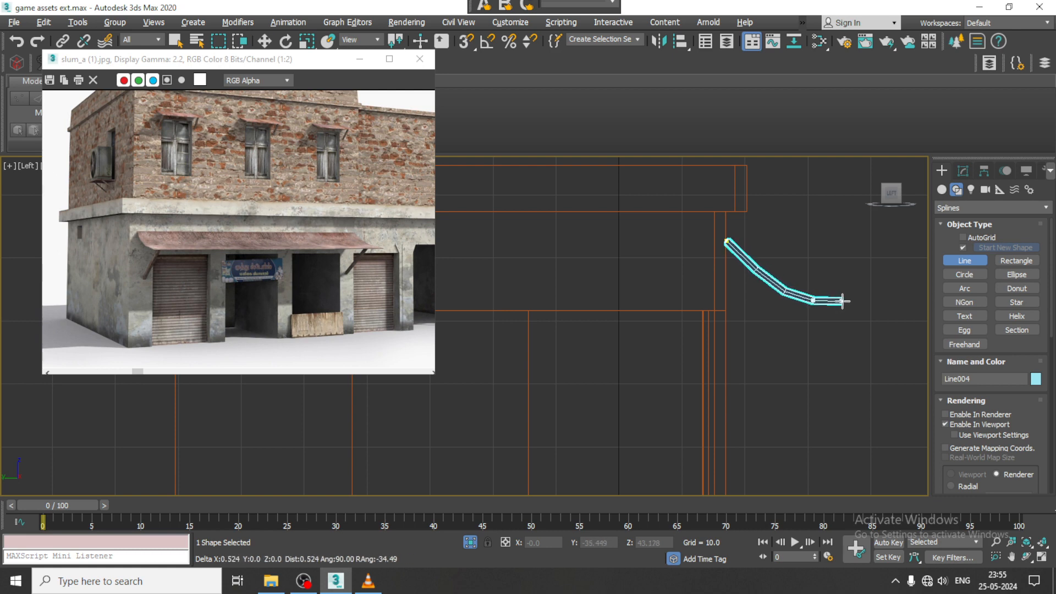
pyautogui.rightClick(850, 300)
pyautogui.rightClick(902, 304)
# - Set the awning support line's interpolation steps to 4 to smooth its curve
pyautogui.click(963, 171)
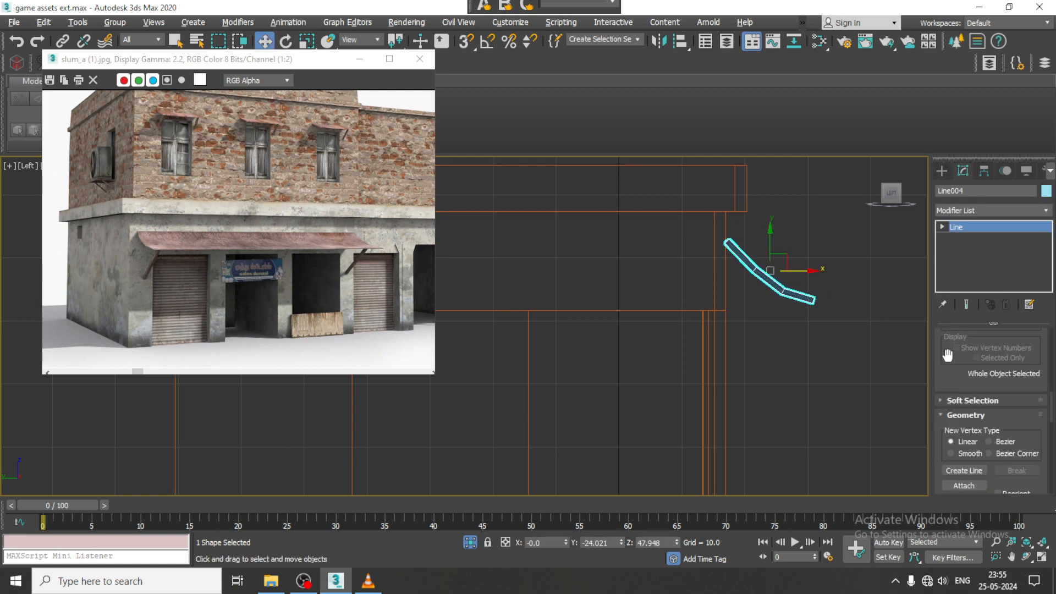
pyautogui.scroll(-5, 948, 355)
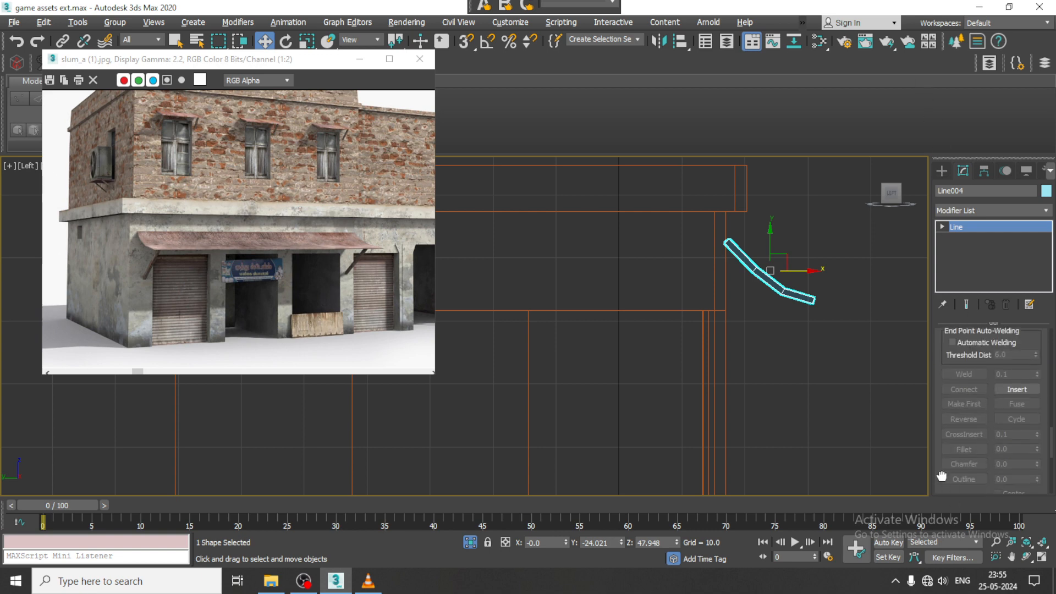
pyautogui.moveTo(941, 476); pyautogui.dragTo(934, 103)
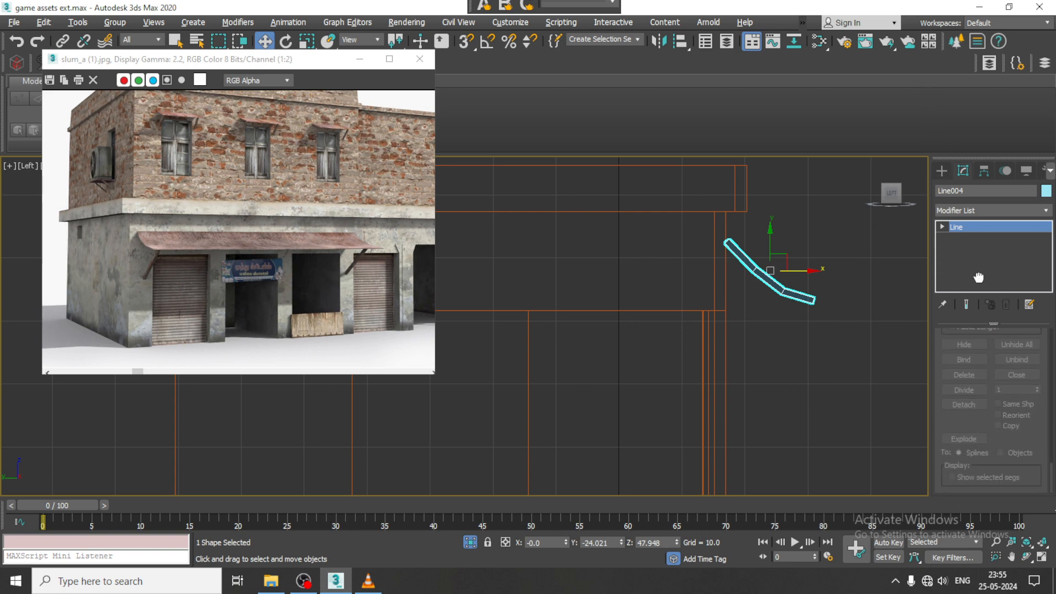
pyautogui.moveTo(978, 278); pyautogui.dragTo(988, 530)
pyautogui.scroll(5, 1002, 364)
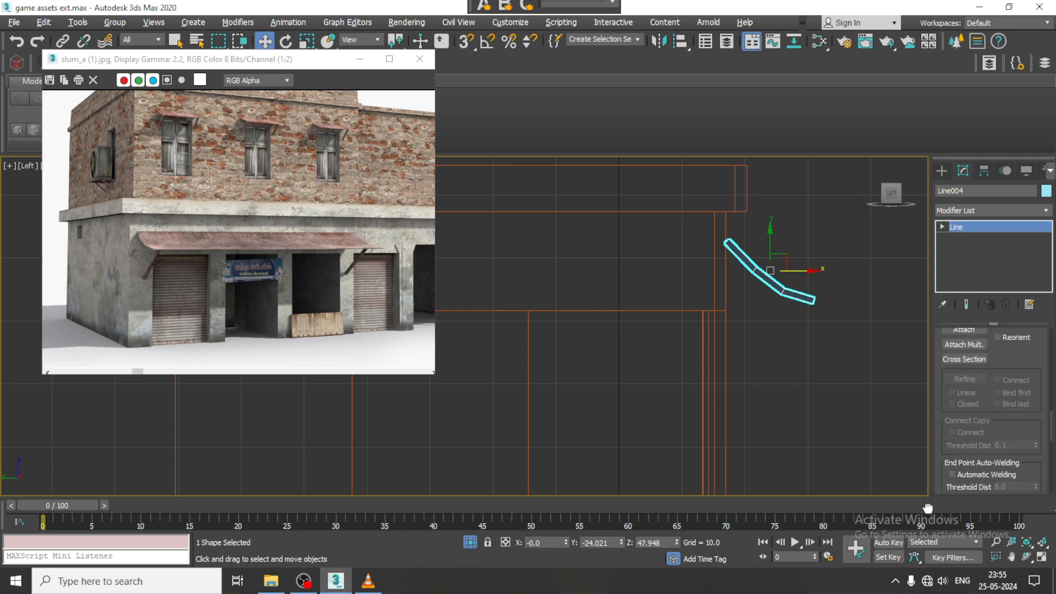
pyautogui.scroll(5, 1002, 364)
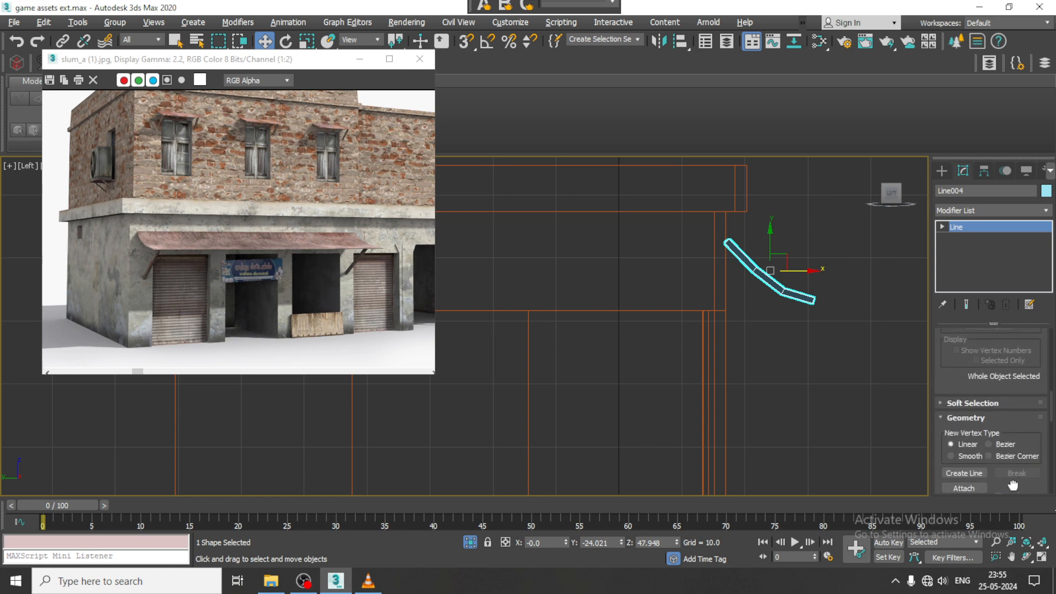
pyautogui.moveTo(952, 369); pyautogui.dragTo(953, 473)
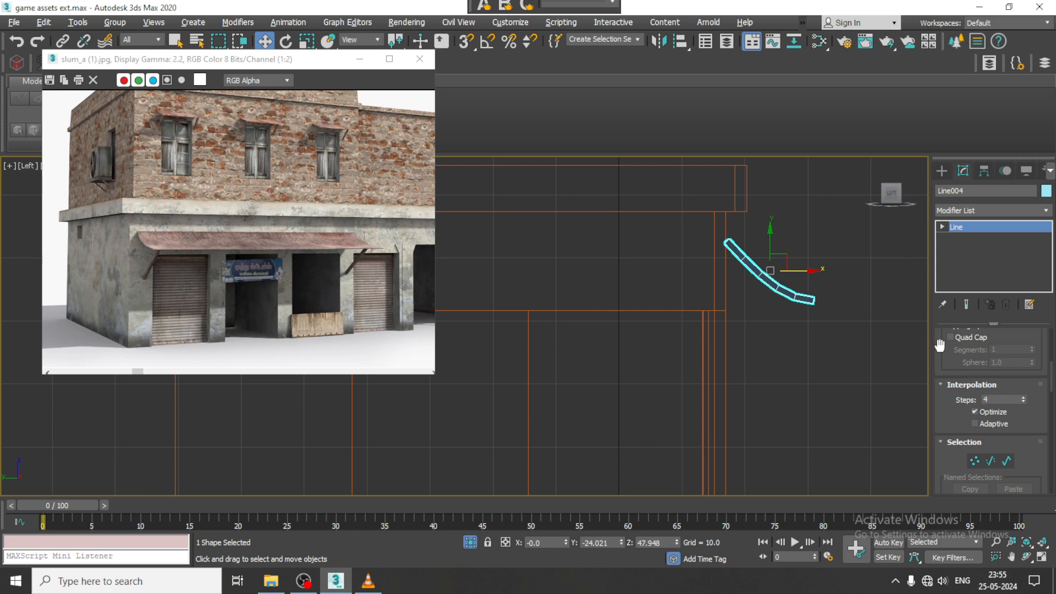
# - Set the support line's rectangular cross-section to length 0.639 and width 0.57, and frame it in the Perspective view
pyautogui.moveTo(940, 345); pyautogui.dragTo(967, 584)
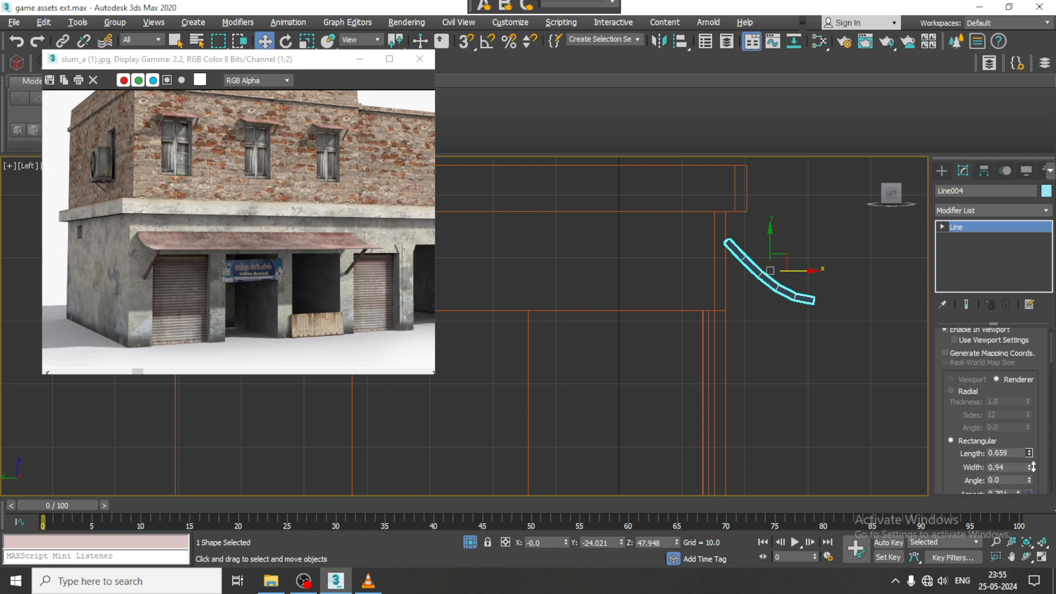
pyautogui.moveTo(1032, 464); pyautogui.dragTo(1044, 492)
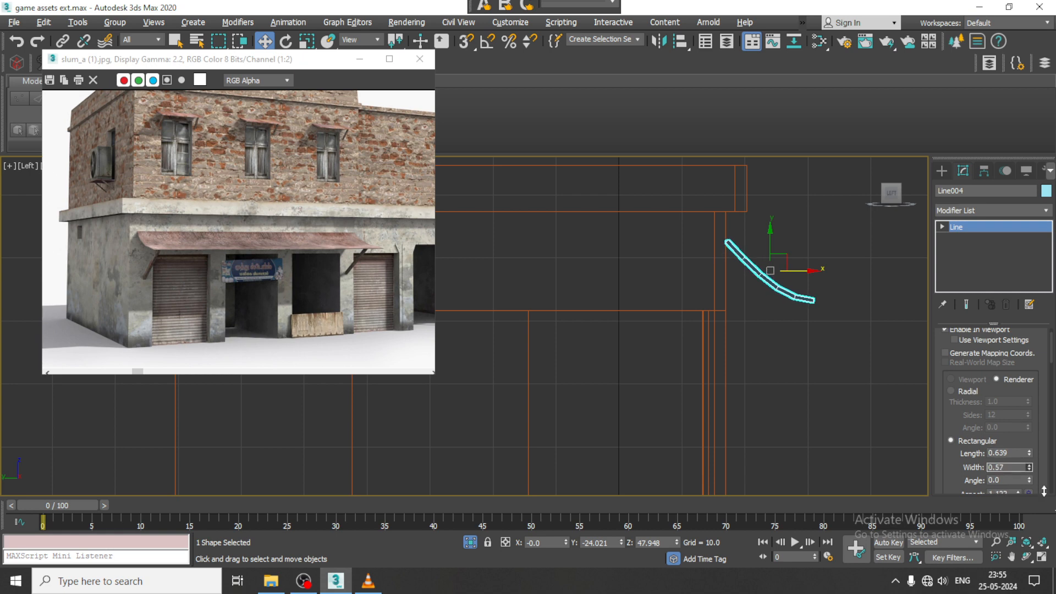
pyautogui.hotkey('alt', 'w')
pyautogui.moveTo(812, 398); pyautogui.dragTo(797, 399, button='middle')
pyautogui.hotkey('alt', 'w')
pyautogui.press('z')
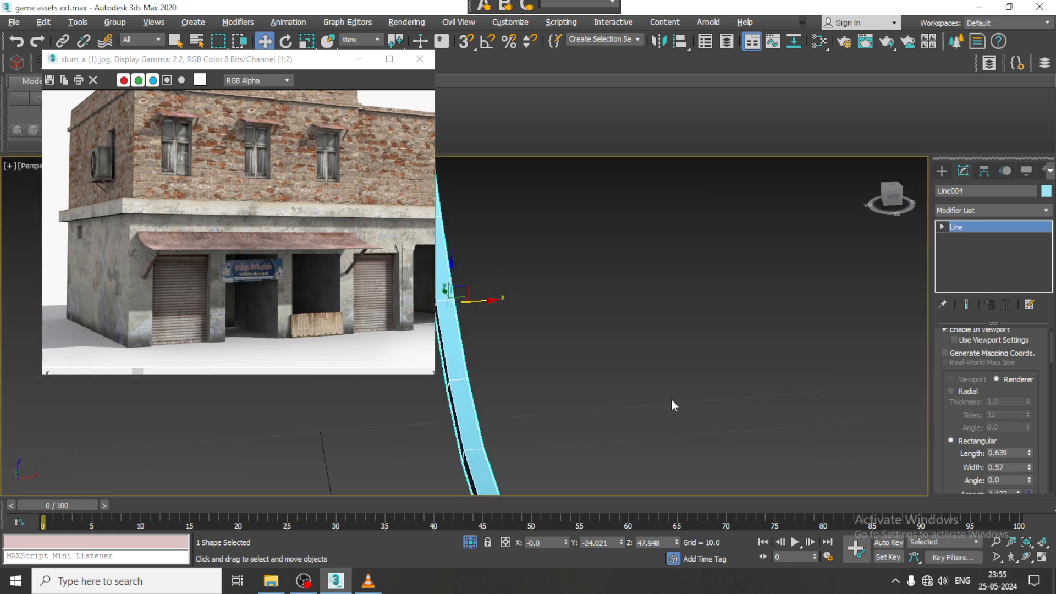
# - Move the awning support line along X to 154.346 so it sits at the near end of the building's front wall
pyautogui.scroll(-5, 668, 399)
pyautogui.scroll(-6, 632, 397)
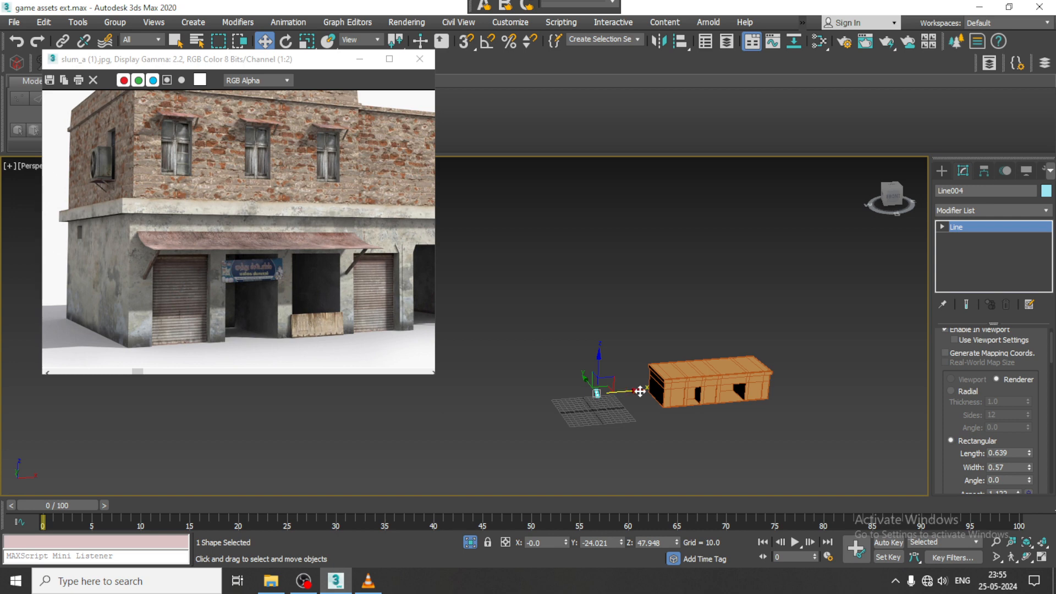
pyautogui.moveTo(639, 392); pyautogui.dragTo(695, 393)
pyautogui.press('z')
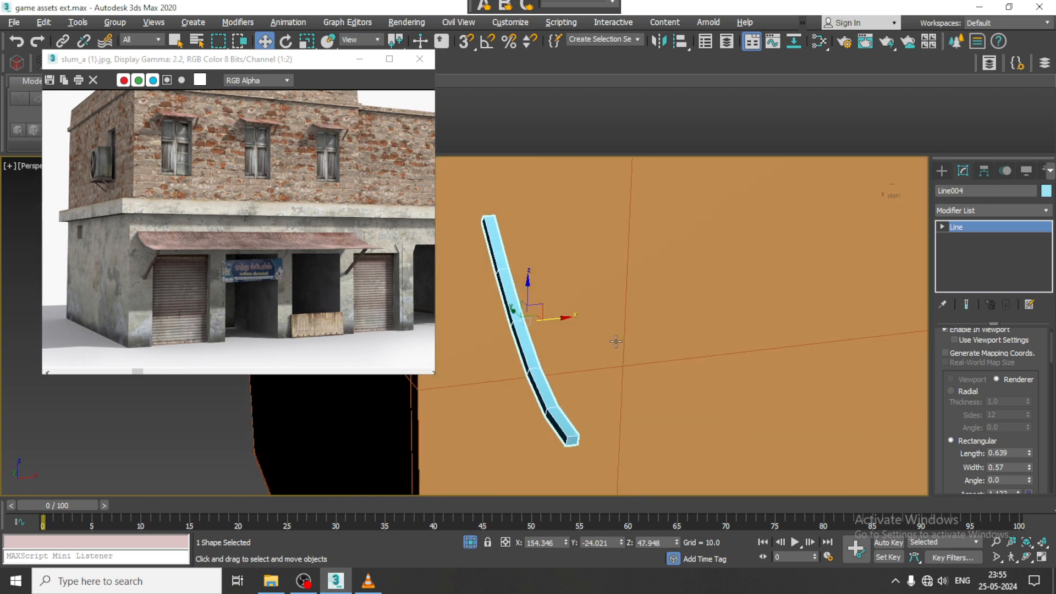
# - Widen the support into an awning sheet by setting its rectangular cross-section to length 21.289 and width 0.38
pyautogui.scroll(-2, 616, 341)
pyautogui.moveTo(1030, 453); pyautogui.dragTo(885, 212)
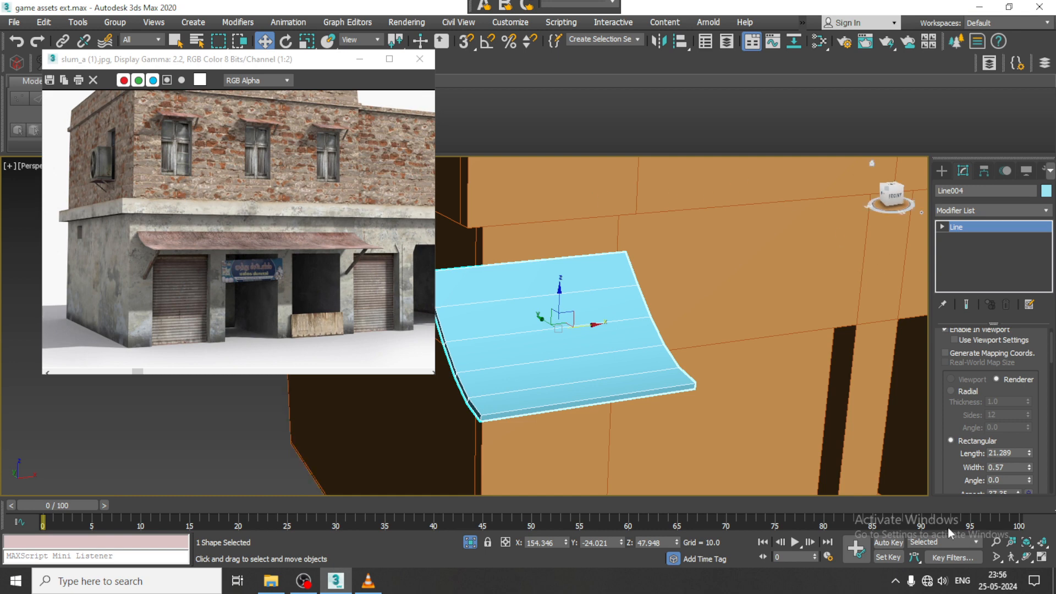
pyautogui.moveTo(1029, 467); pyautogui.dragTo(1035, 480)
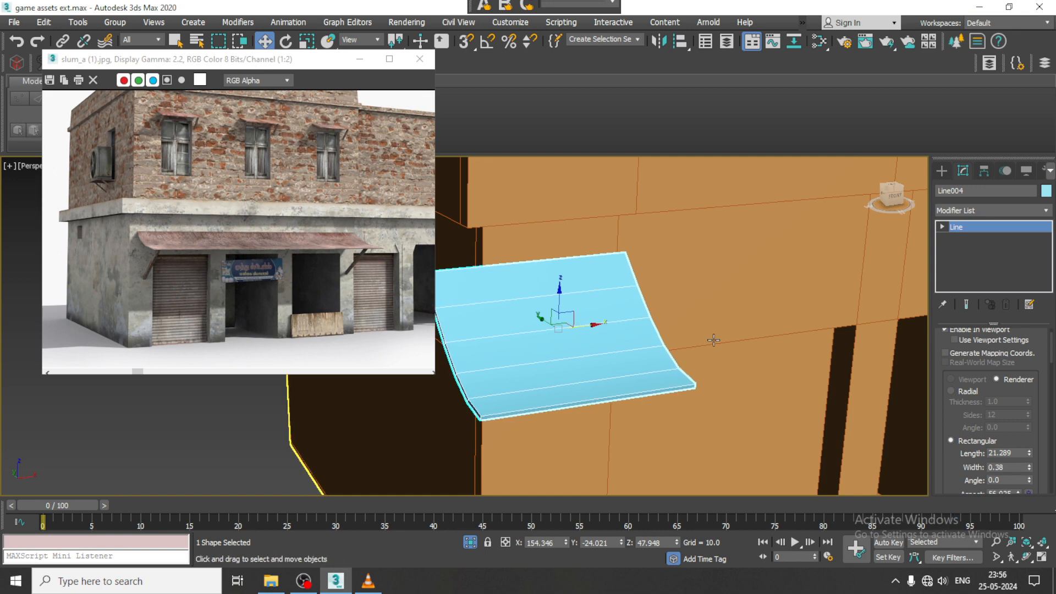
# - Convert the awning sheet to an Editable Poly
pyautogui.scroll(-6, 712, 340)
pyautogui.keyDown('alt'); pyautogui.moveTo(712, 339); pyautogui.dragTo(612, 353, button='middle'); pyautogui.keyUp('alt')
pyautogui.scroll(3, 613, 353)
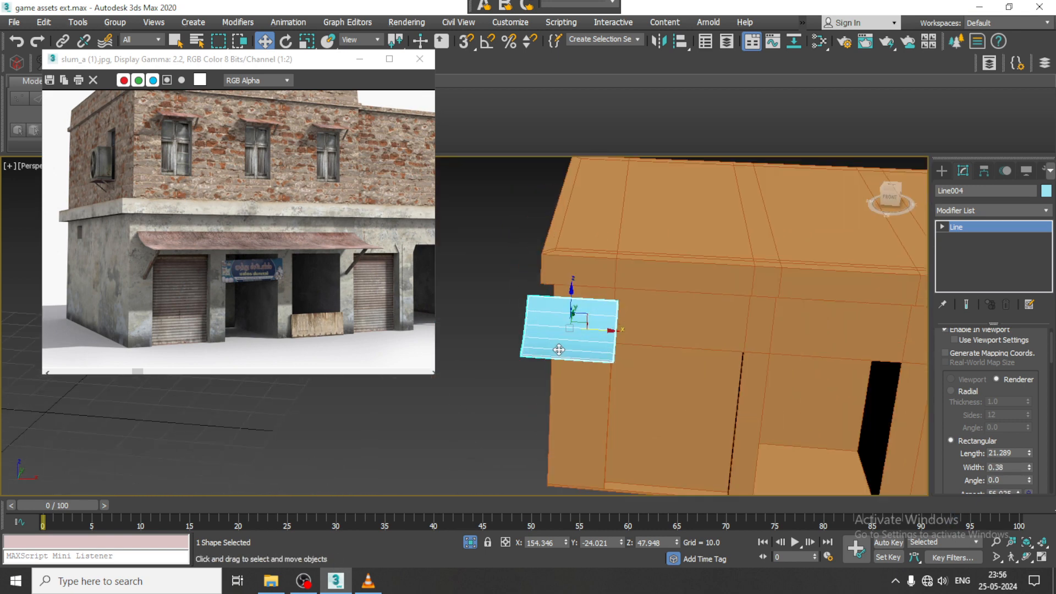
pyautogui.rightClick(520, 330)
pyautogui.moveTo(644, 476)
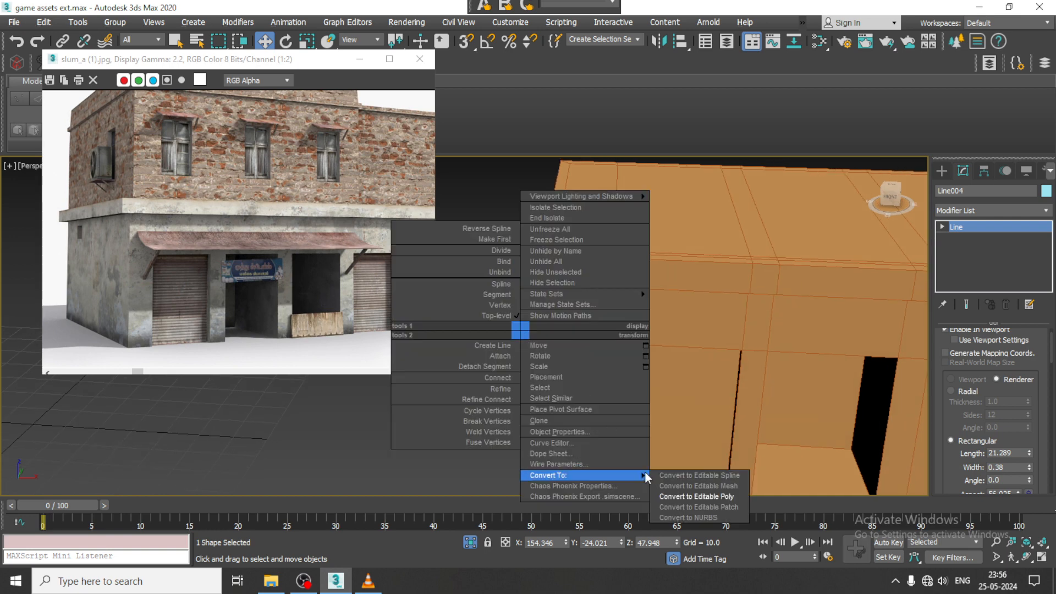
pyautogui.click(743, 496)
# - Stretch the awning across the first three bays by moving its far-end vertices along X to 270.255
pyautogui.press('1')
pyautogui.moveTo(588, 261); pyautogui.dragTo(683, 436)
pyautogui.scroll(-5, 619, 363)
pyautogui.moveTo(611, 359); pyautogui.dragTo(547, 349, button='middle')
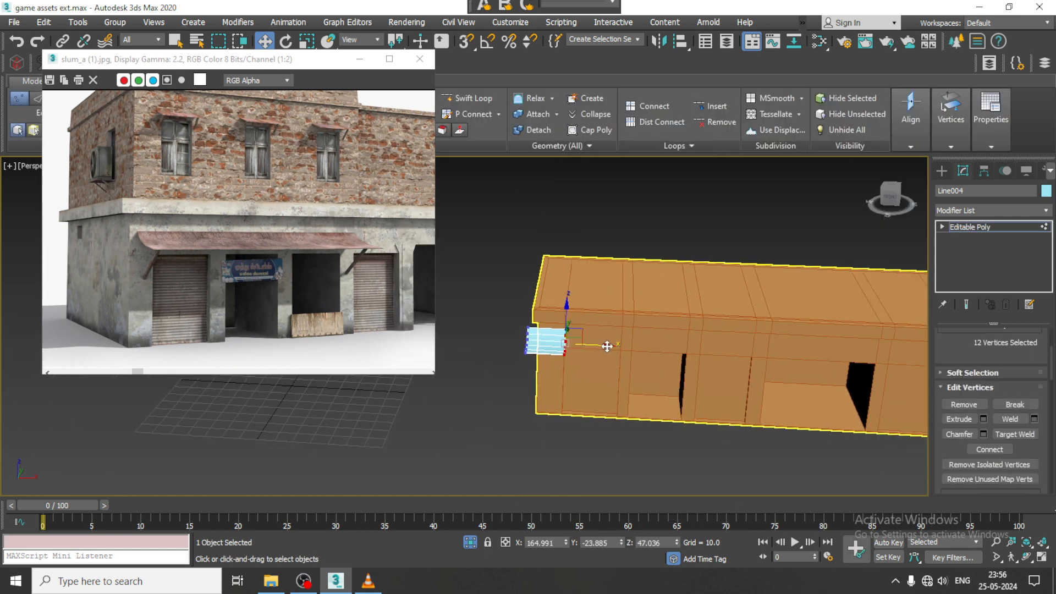
pyautogui.moveTo(610, 344); pyautogui.dragTo(785, 368)
pyautogui.scroll(-3, 620, 360)
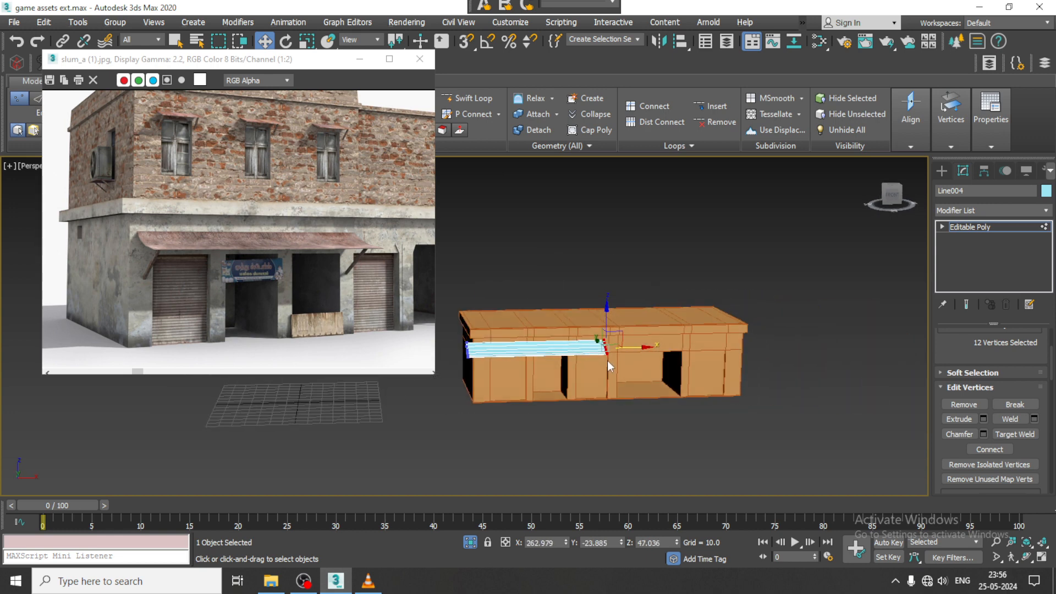
pyautogui.scroll(3, 607, 361)
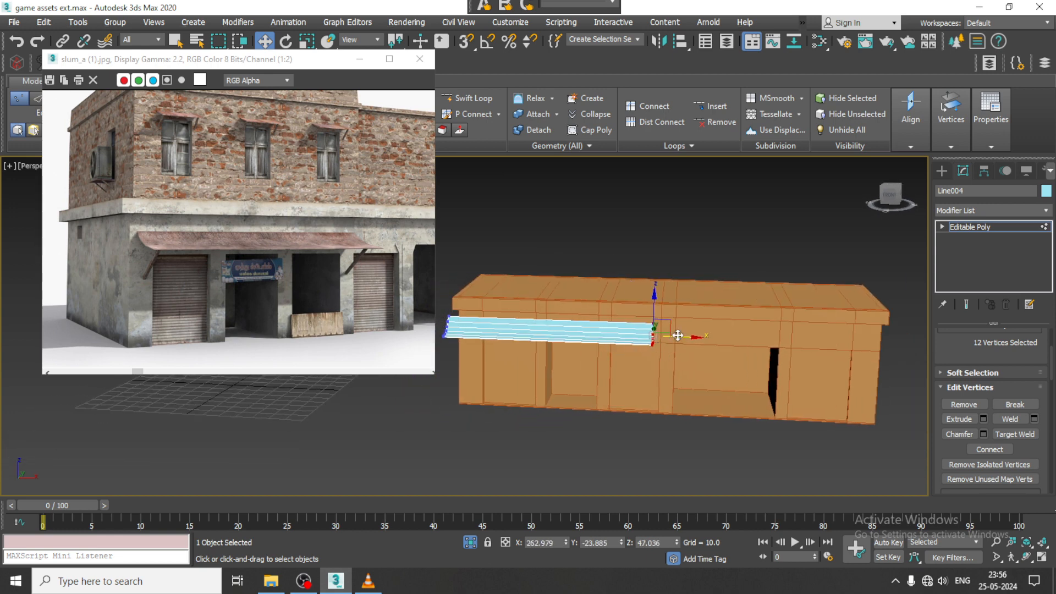
pyautogui.moveTo(687, 335); pyautogui.dragTo(689, 336)
pyautogui.moveTo(478, 325); pyautogui.dragTo(571, 337, button='middle')
pyautogui.keyDown('alt'); pyautogui.moveTo(571, 337); pyautogui.dragTo(597, 338, button='middle'); pyautogui.keyUp('alt')
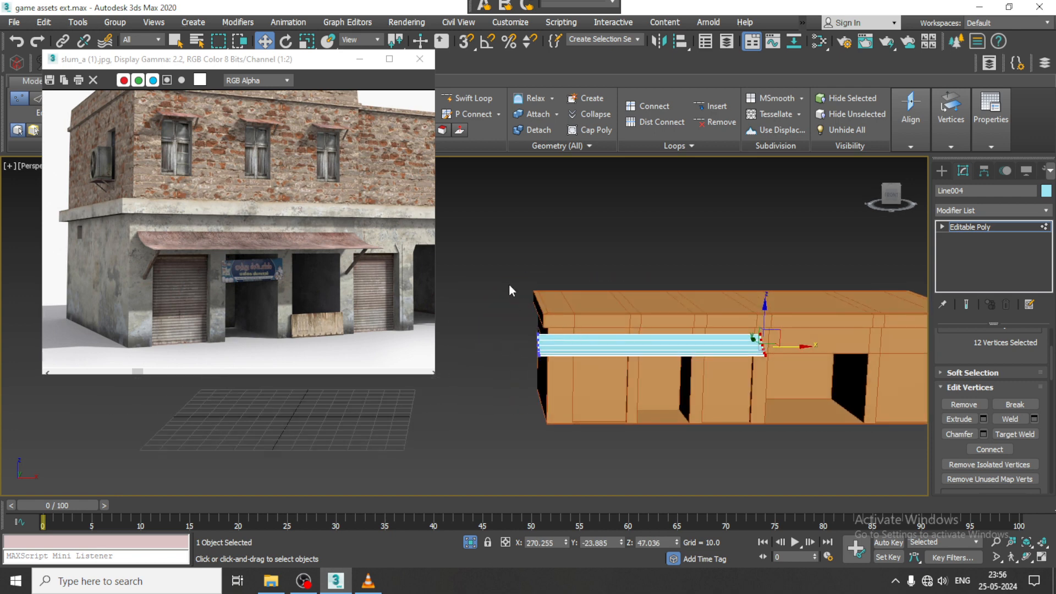
# - Pull the awning's near-end vertices in to X 157.441 and shift the whole awning about 0.297 along Y against the wall
pyautogui.moveTo(510, 285); pyautogui.dragTo(611, 378)
pyautogui.moveTo(573, 349); pyautogui.dragTo(597, 348)
pyautogui.keyDown('alt'); pyautogui.moveTo(597, 347); pyautogui.dragTo(667, 350, button='middle'); pyautogui.keyUp('alt')
pyautogui.scroll(4, 613, 345)
pyautogui.scroll(3, 572, 335)
pyautogui.scroll(3, 686, 336)
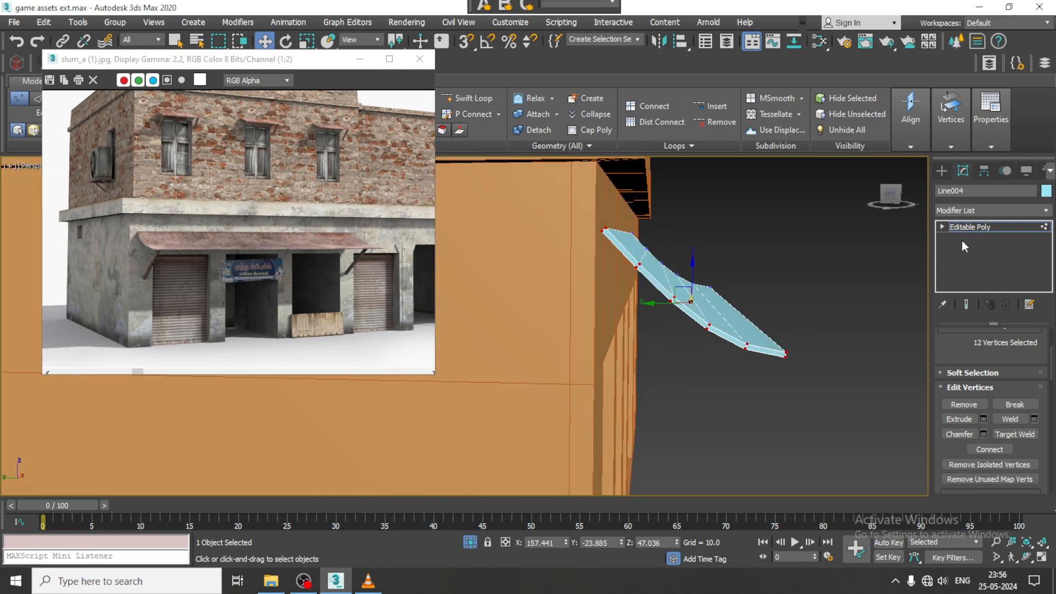
pyautogui.click(988, 225)
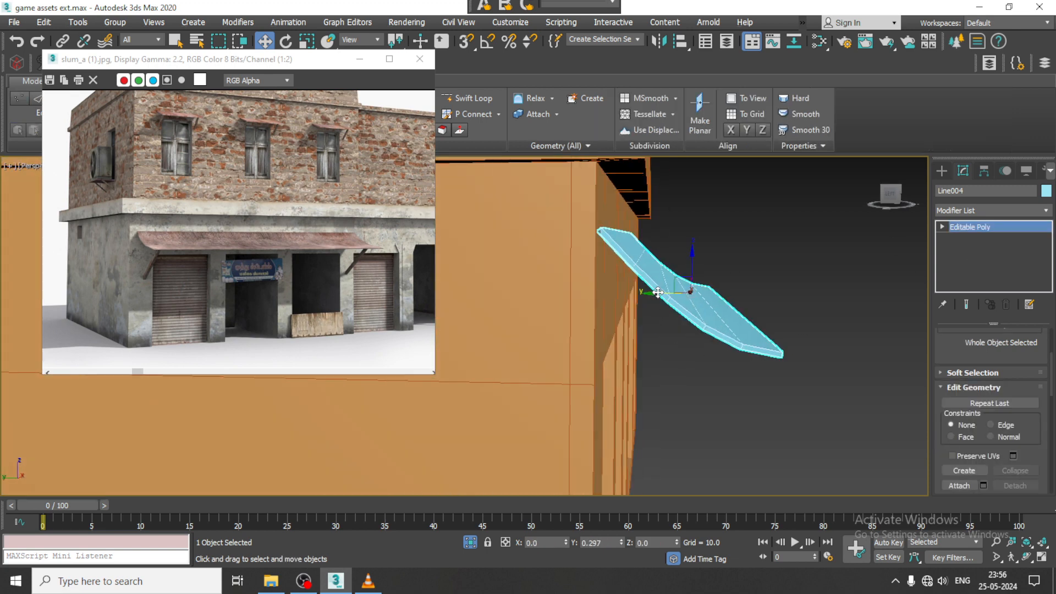
# - Draw a straight two-point Line in the Left view from the awning's underside diagonally down to the front wall as a brace
pyautogui.hotkey('alt', 'w')
pyautogui.moveTo(402, 464); pyautogui.dragTo(383, 463, button='middle')
pyautogui.hotkey('alt', 'w')
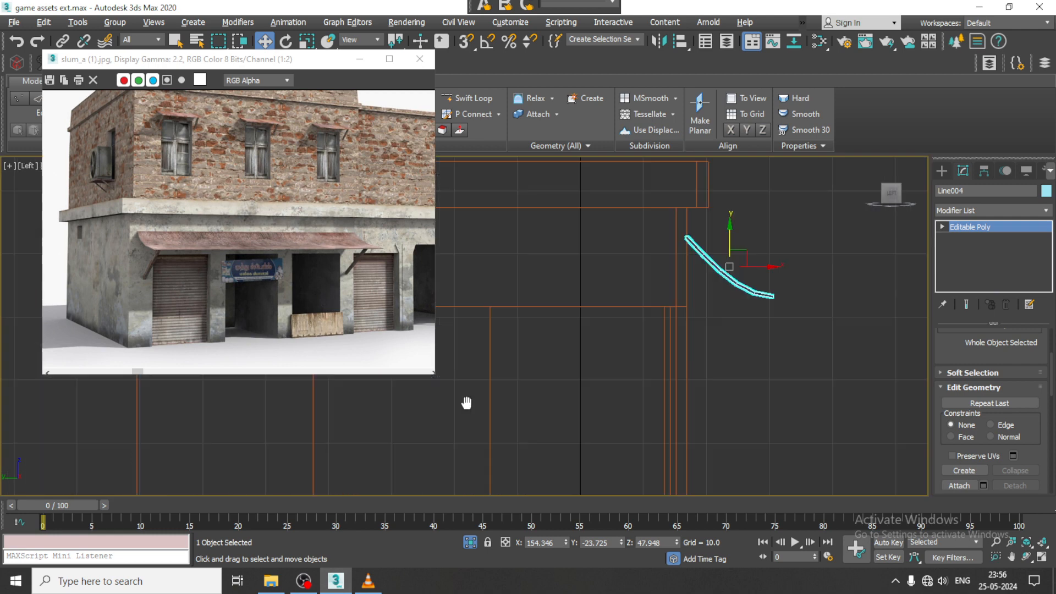
pyautogui.moveTo(466, 403); pyautogui.dragTo(657, 352, button='middle')
pyautogui.click(942, 170)
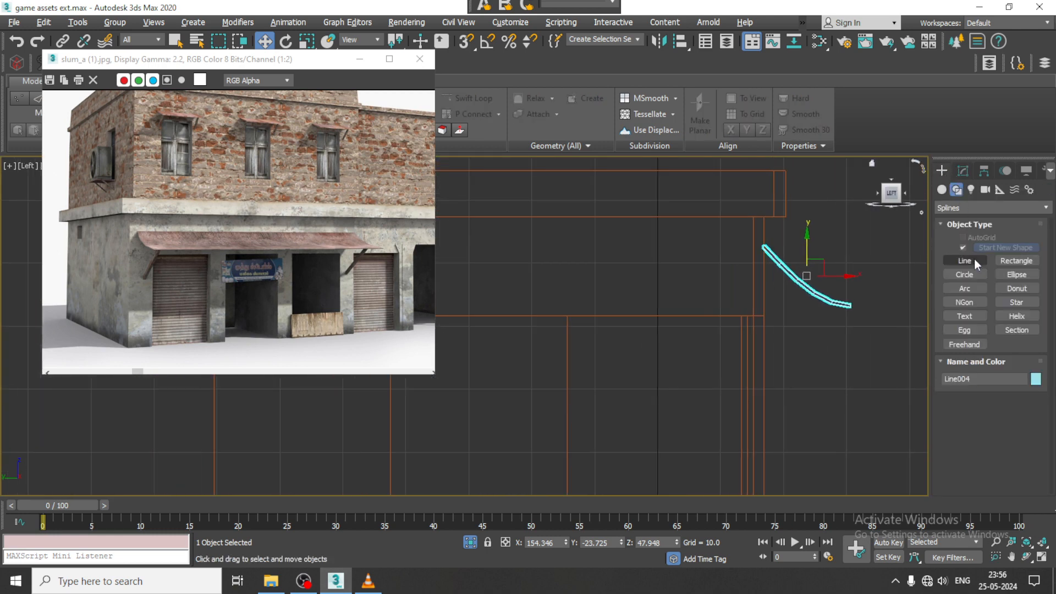
pyautogui.click(973, 260)
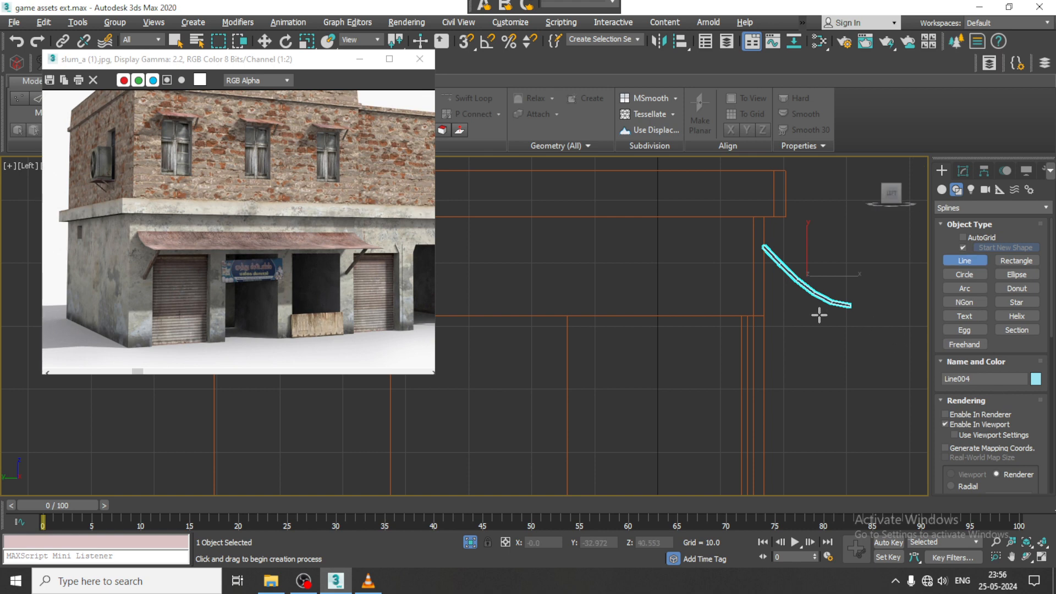
pyautogui.scroll(3, 815, 292)
pyautogui.click(810, 294)
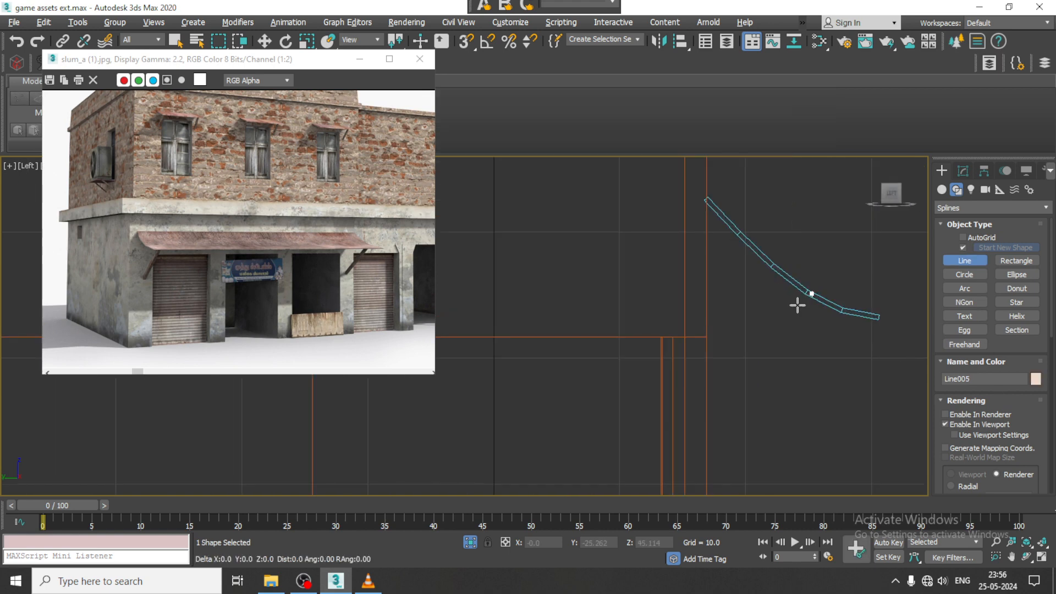
pyautogui.click(702, 389)
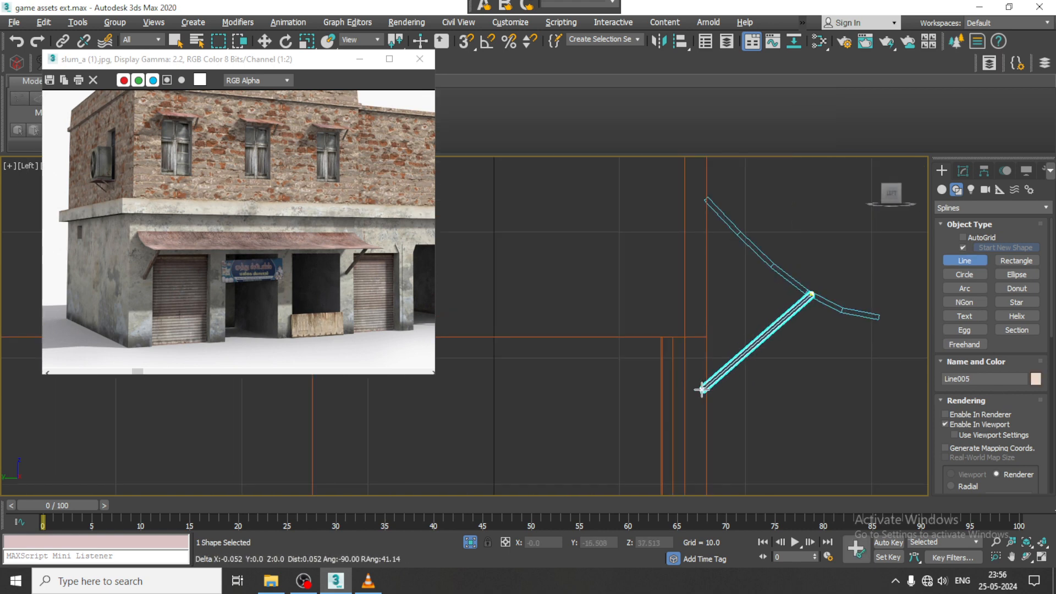
pyautogui.rightClick(702, 390)
pyautogui.press('w')
# - Set the brace's rectangular cross-section to length 0.852 and width 0.67, checking it in the Perspective view
pyautogui.hotkey('alt', 'w')
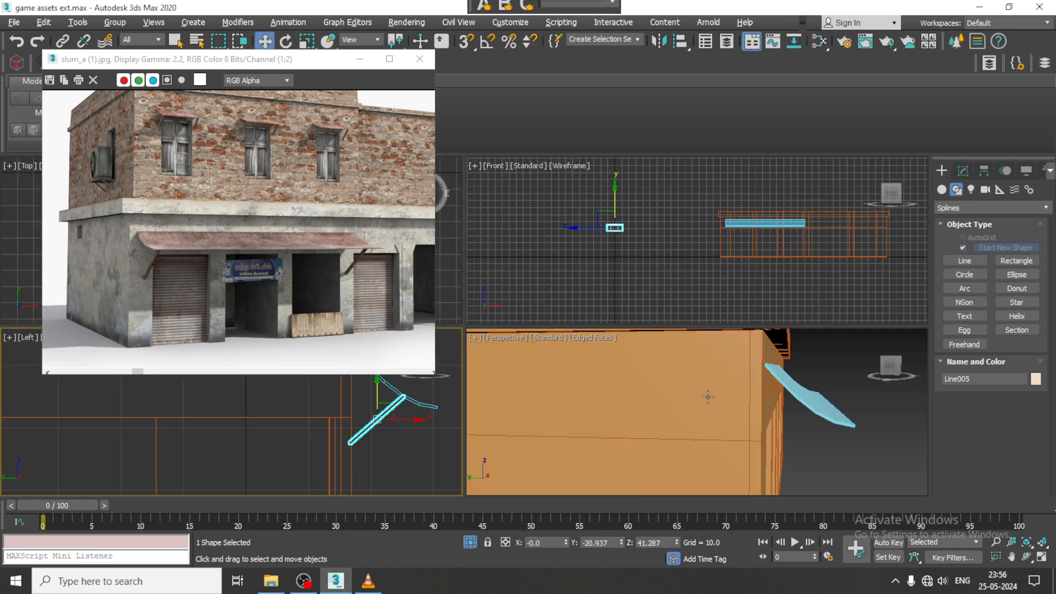
pyautogui.keyDown('alt'); pyautogui.moveTo(707, 395); pyautogui.dragTo(599, 393, button='middle'); pyautogui.keyUp('alt')
pyautogui.hotkey('alt', 'w')
pyautogui.scroll(-3, 729, 380)
pyautogui.hotkey('alt', 'q')
pyautogui.scroll(-5, 729, 378)
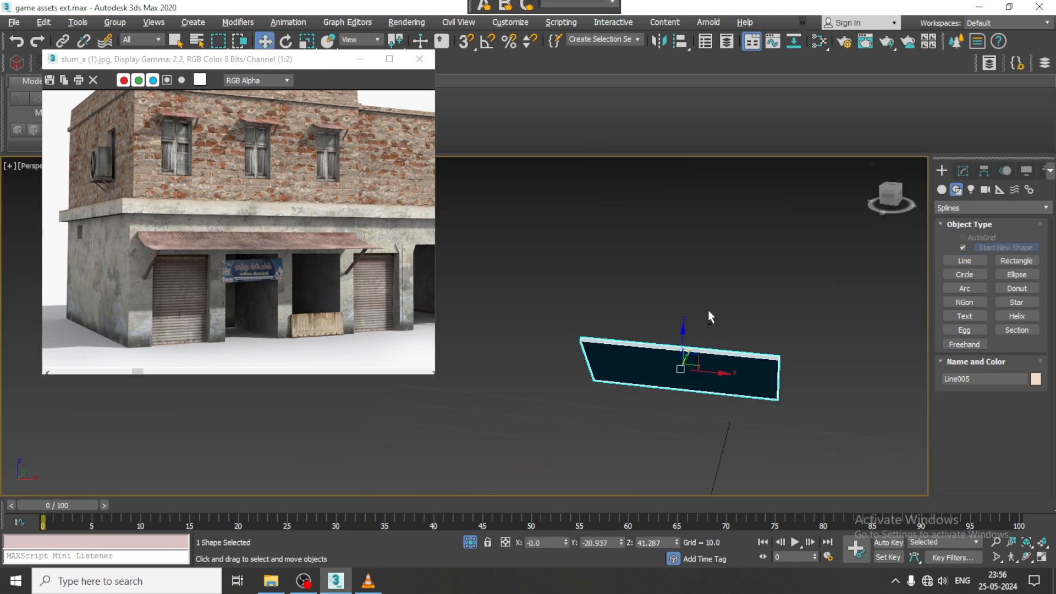
pyautogui.keyDown('alt'); pyautogui.moveTo(709, 310); pyautogui.dragTo(770, 316, button='middle'); pyautogui.keyUp('alt')
pyautogui.click(962, 172)
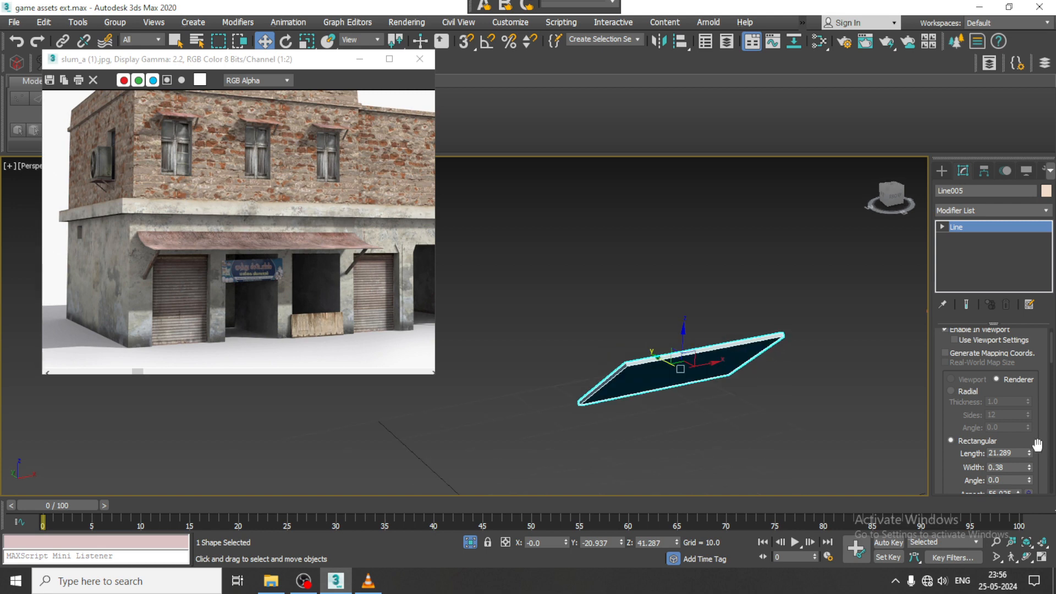
pyautogui.moveTo(1031, 453); pyautogui.dragTo(1049, 511)
pyautogui.moveTo(824, 412); pyautogui.dragTo(649, 341, button='middle')
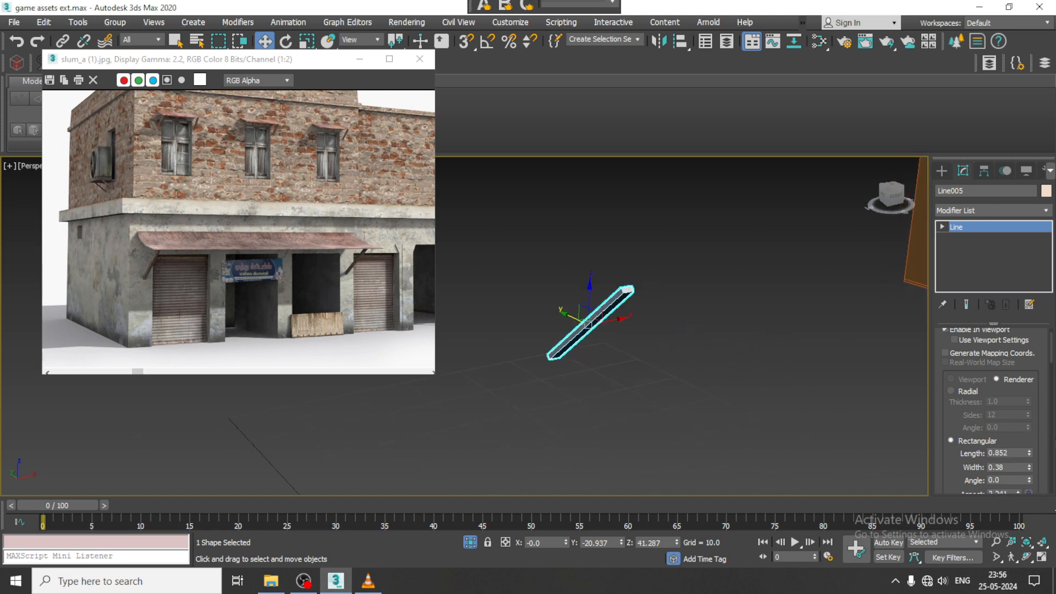
pyautogui.moveTo(1032, 468); pyautogui.dragTo(1024, 432)
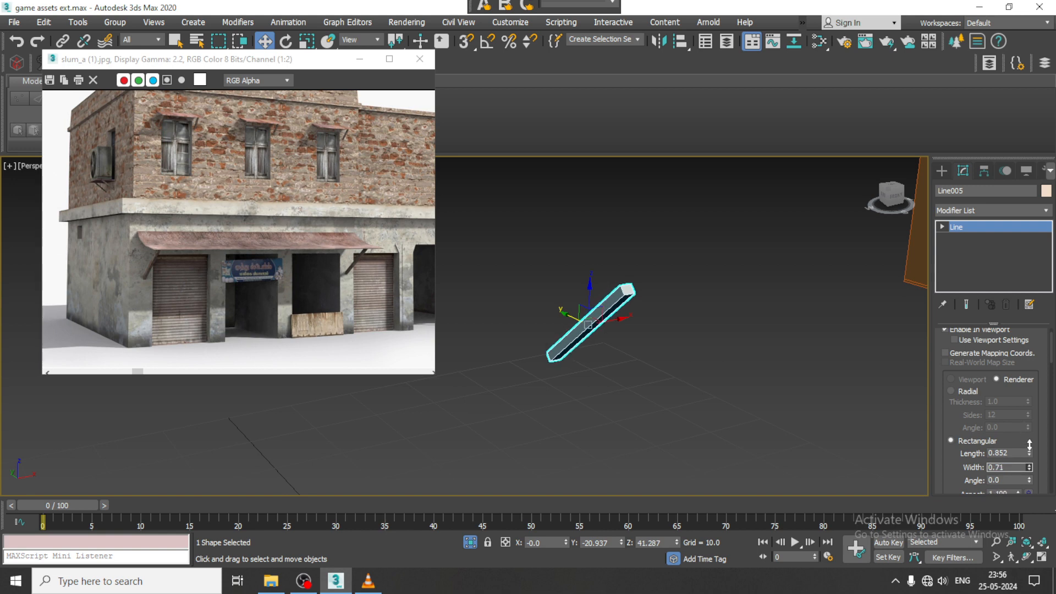
pyautogui.moveTo(624, 359)
pyautogui.mouseDown(button='middle')
pyautogui.moveTo(665, 395)
pyautogui.moveTo(625, 377)
pyautogui.mouseUp(button='middle')
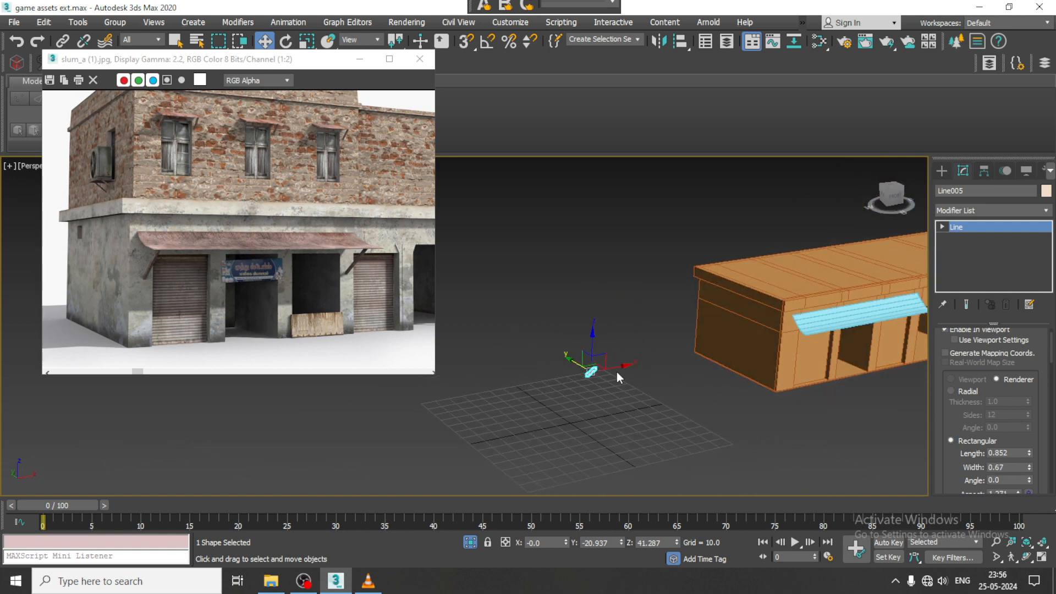
# - Move the brace along X to 153.999, beside the awning's near end on the front wall
pyautogui.moveTo(618, 377); pyautogui.dragTo(834, 333)
pyautogui.press('z')
pyautogui.keyDown('alt'); pyautogui.moveTo(801, 330); pyautogui.dragTo(682, 337, button='middle'); pyautogui.keyUp('alt')
pyautogui.scroll(-5, 715, 298)
# - Extend the awning's near-end vertices by about -4.747 along X so the sheet covers the brace
pyautogui.click(712, 265)
pyautogui.scroll(-3, 701, 289)
pyautogui.moveTo(695, 300); pyautogui.dragTo(652, 347, button='middle')
pyautogui.press('1')
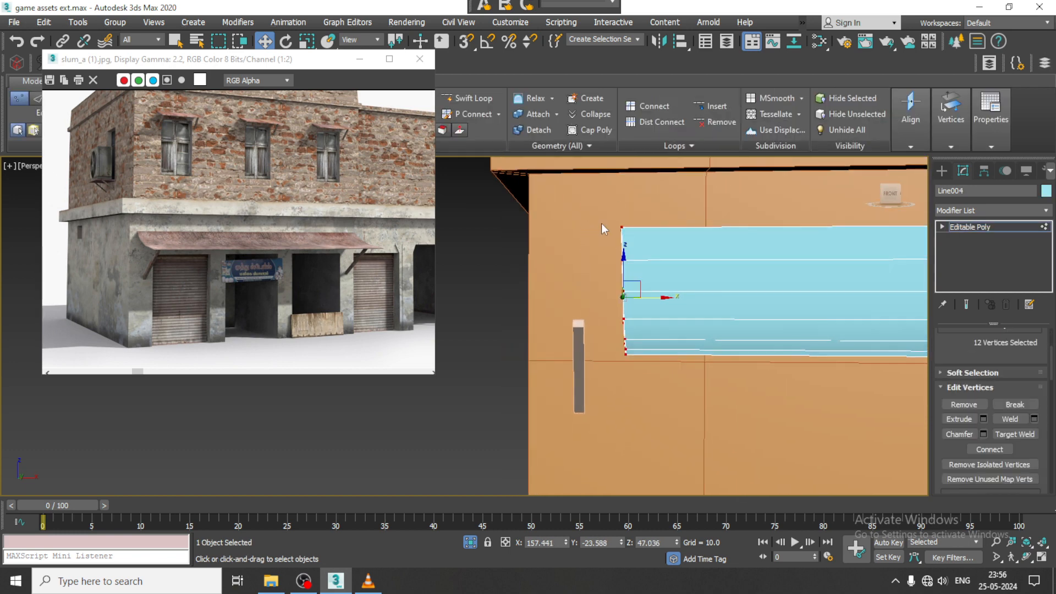
pyautogui.moveTo(658, 298); pyautogui.dragTo(597, 298)
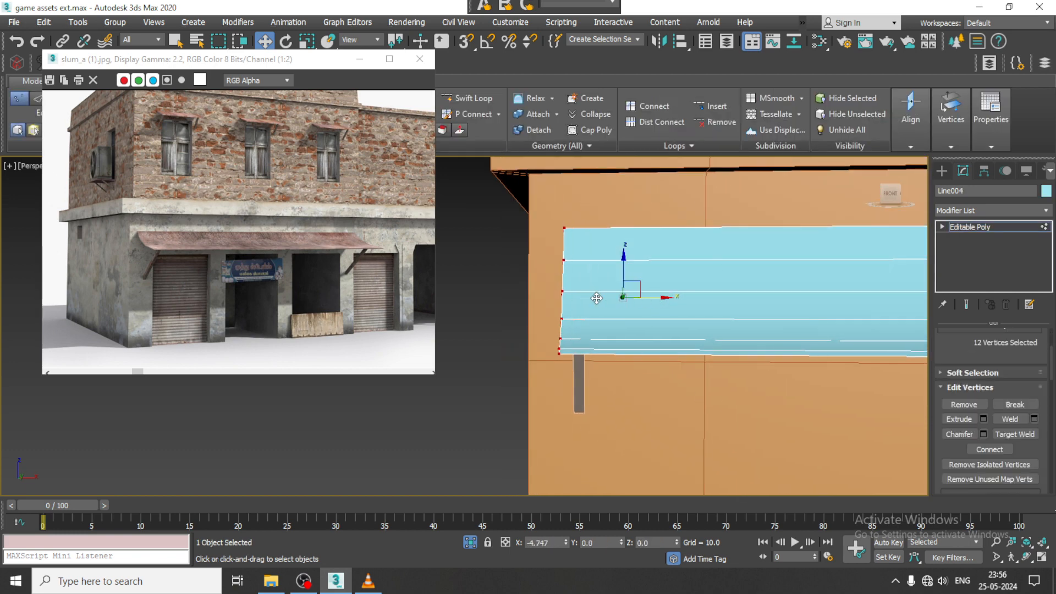
pyautogui.keyDown('alt'); pyautogui.moveTo(597, 297); pyautogui.dragTo(675, 344, button='middle'); pyautogui.keyUp('alt')
pyautogui.click(947, 226)
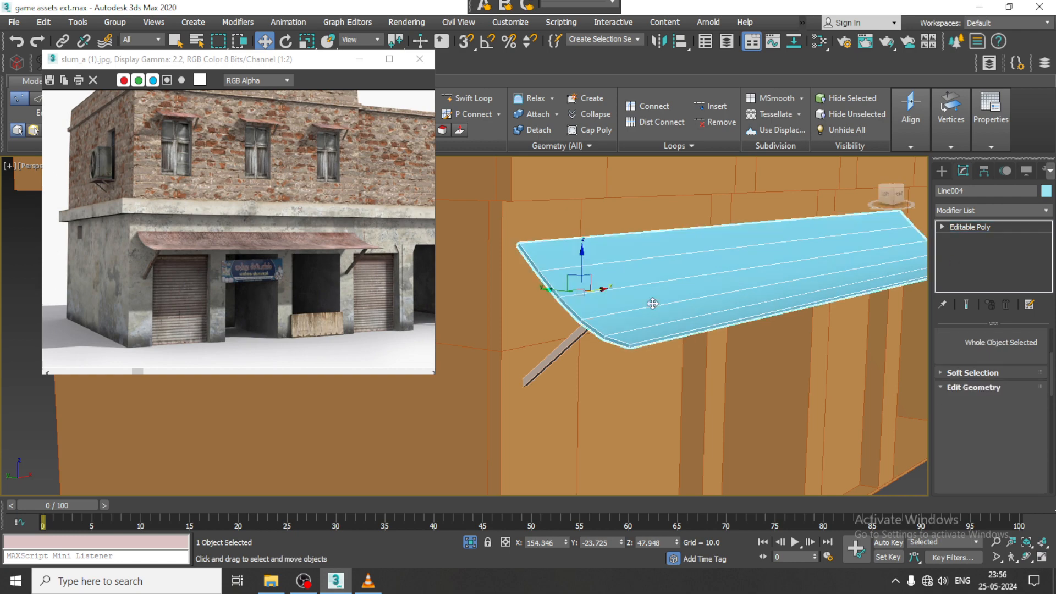
pyautogui.keyDown('alt'); pyautogui.moveTo(653, 302); pyautogui.dragTo(676, 292, button='middle'); pyautogui.keyUp('alt')
# - Clone the brace in the Front view to the awning's far end at X 268.461, and return to the Perspective view
pyautogui.click(611, 317)
pyautogui.hotkey('alt', 'w')
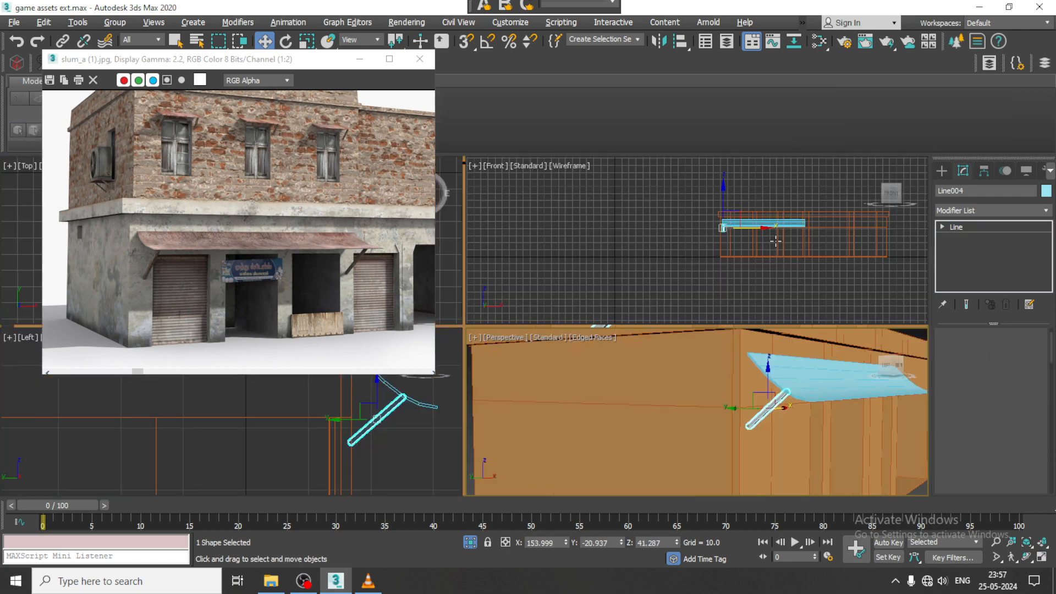
pyautogui.moveTo(775, 241); pyautogui.dragTo(727, 232, button='middle')
pyautogui.hotkey('alt', 'w')
pyautogui.scroll(-3, 727, 232)
pyautogui.moveTo(589, 279); pyautogui.dragTo(641, 300, button='middle')
pyautogui.scroll(6, 640, 308)
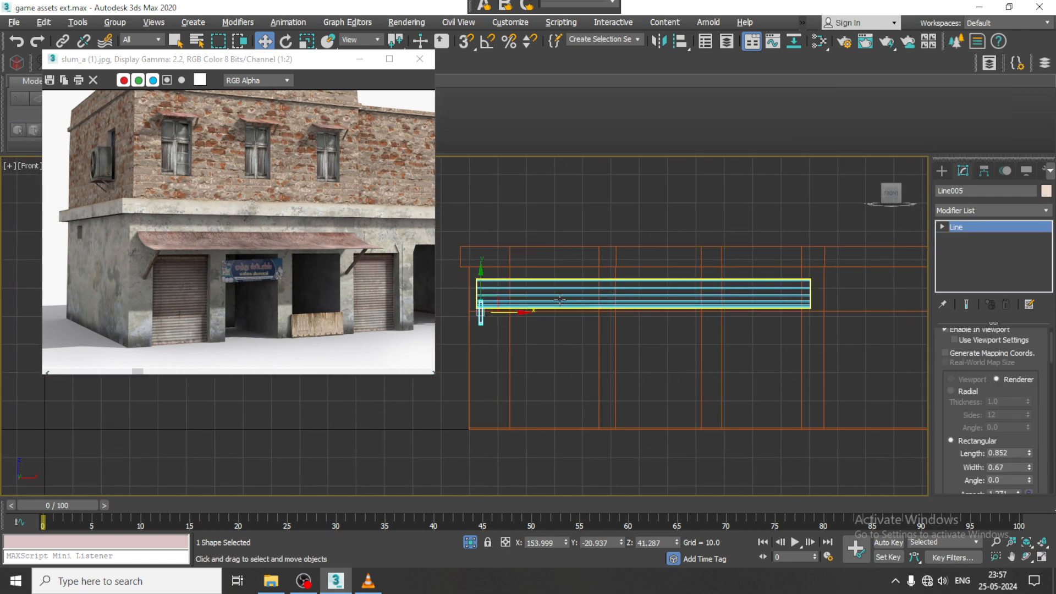
pyautogui.keyDown('shift'); pyautogui.moveTo(521, 314); pyautogui.dragTo(840, 331); pyautogui.keyUp('shift')
pyautogui.click(533, 346)
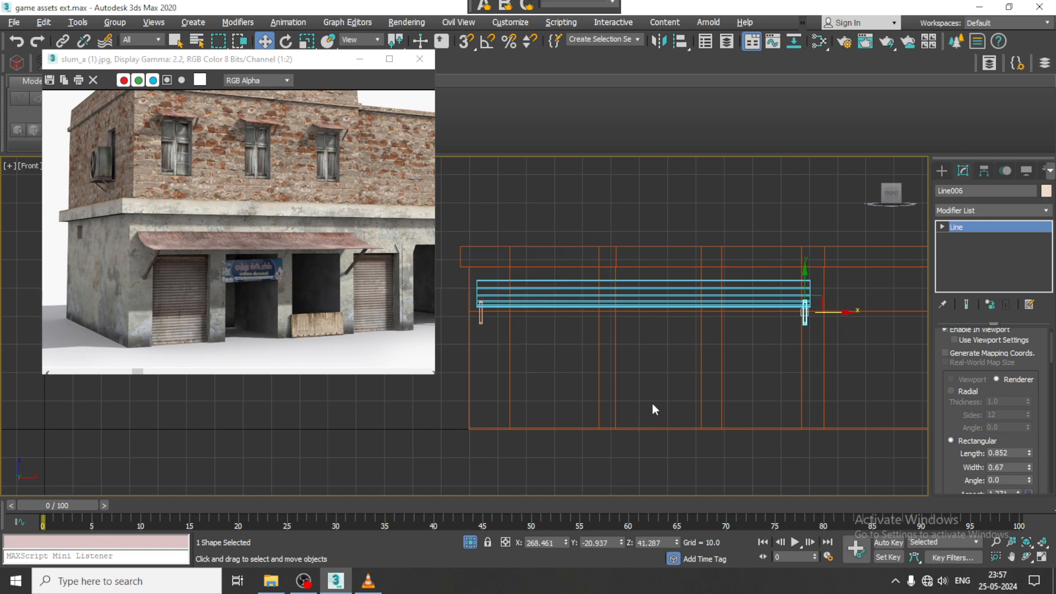
pyautogui.hotkey('alt', 'w')
pyautogui.moveTo(709, 419)
pyautogui.mouseDown(button='middle')
pyautogui.moveTo(734, 424)
pyautogui.moveTo(721, 379)
pyautogui.moveTo(705, 388)
pyautogui.mouseUp(button='middle')
pyautogui.hotkey('alt', 'w')
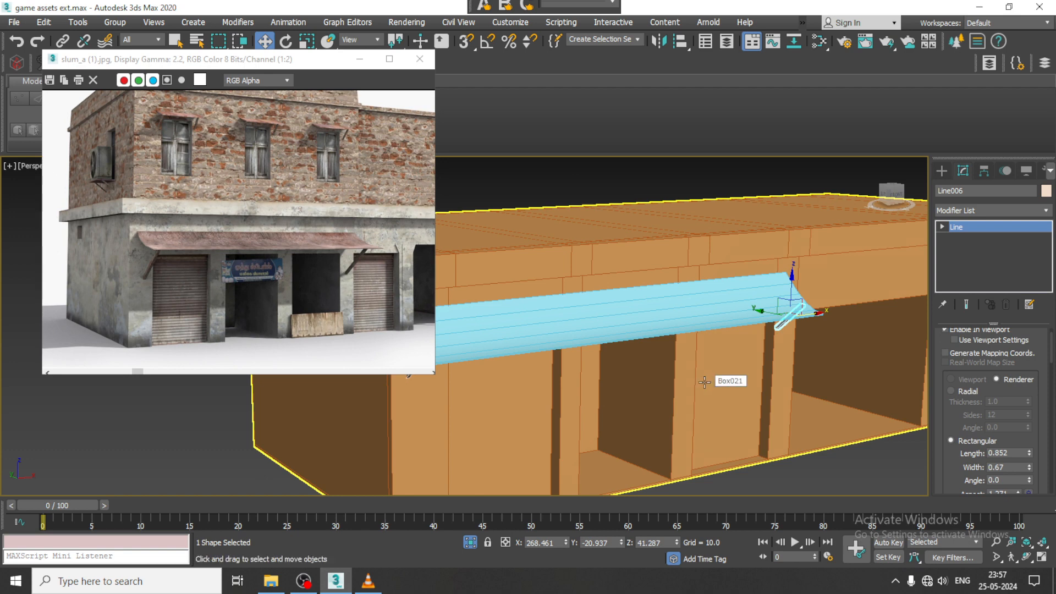
# - Draw an upright box about 1.6 long and 32.9 wide in front of the open bay as the low wooden board
pyautogui.keyDown('alt'); pyautogui.moveTo(705, 381); pyautogui.dragTo(725, 350, button='middle'); pyautogui.keyUp('alt')
pyautogui.click(942, 171)
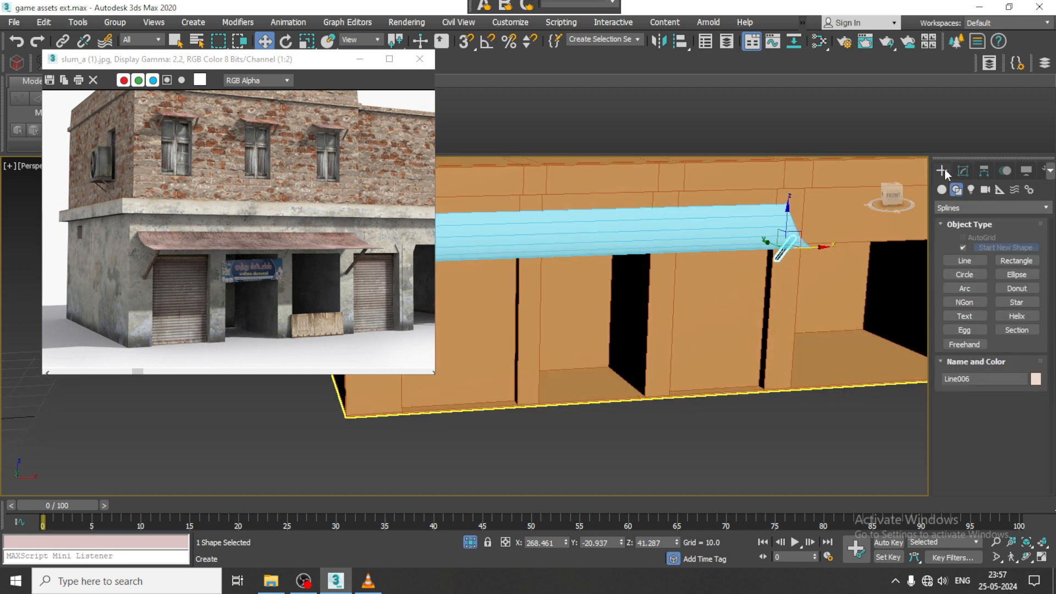
pyautogui.click(942, 189)
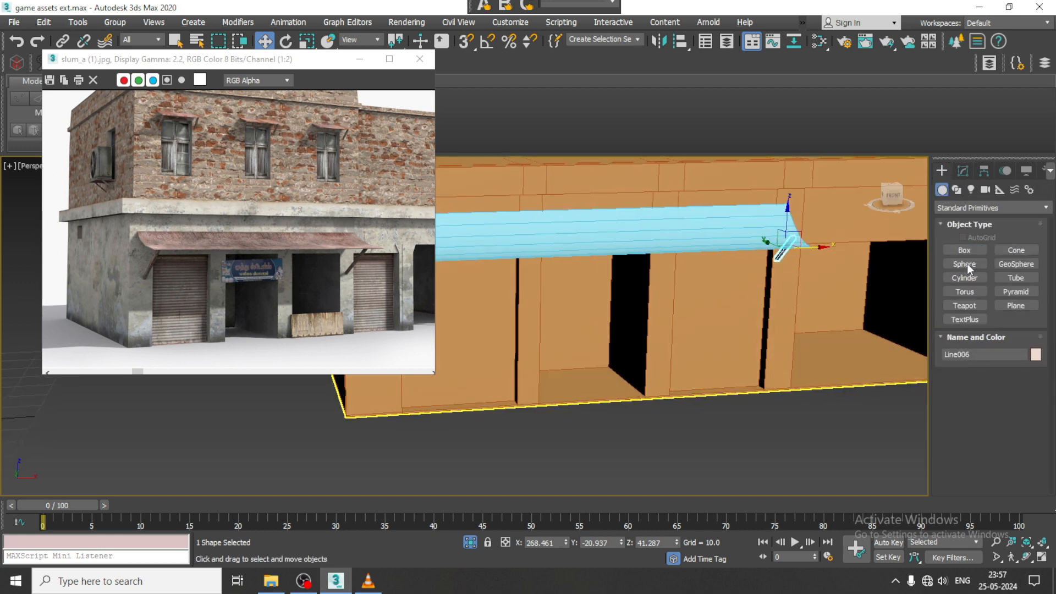
pyautogui.click(964, 251)
pyautogui.scroll(3, 555, 432)
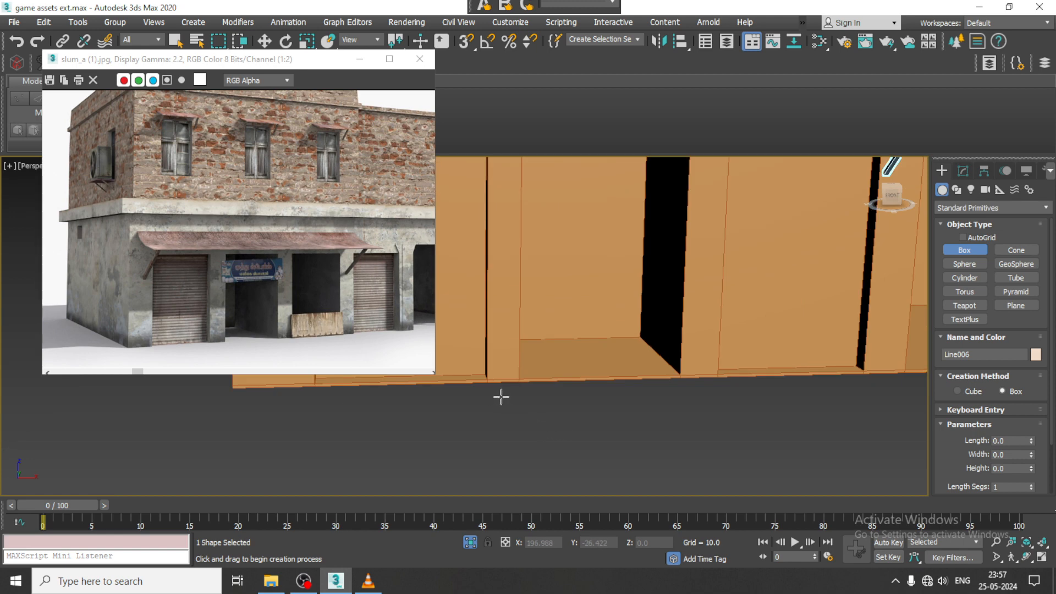
pyautogui.moveTo(501, 397); pyautogui.dragTo(682, 394)
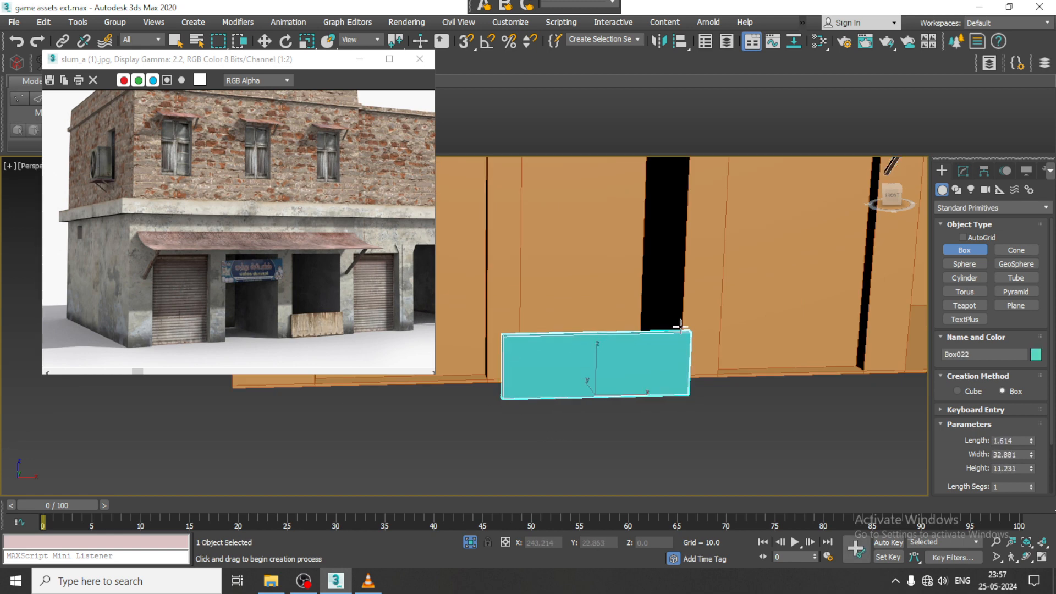
pyautogui.click(682, 319)
pyautogui.keyDown('alt'); pyautogui.moveTo(644, 340); pyautogui.dragTo(654, 360, button='middle'); pyautogui.keyUp('alt')
pyautogui.scroll(2, 654, 361)
pyautogui.press('w')
pyautogui.scroll(1, 292, 346)
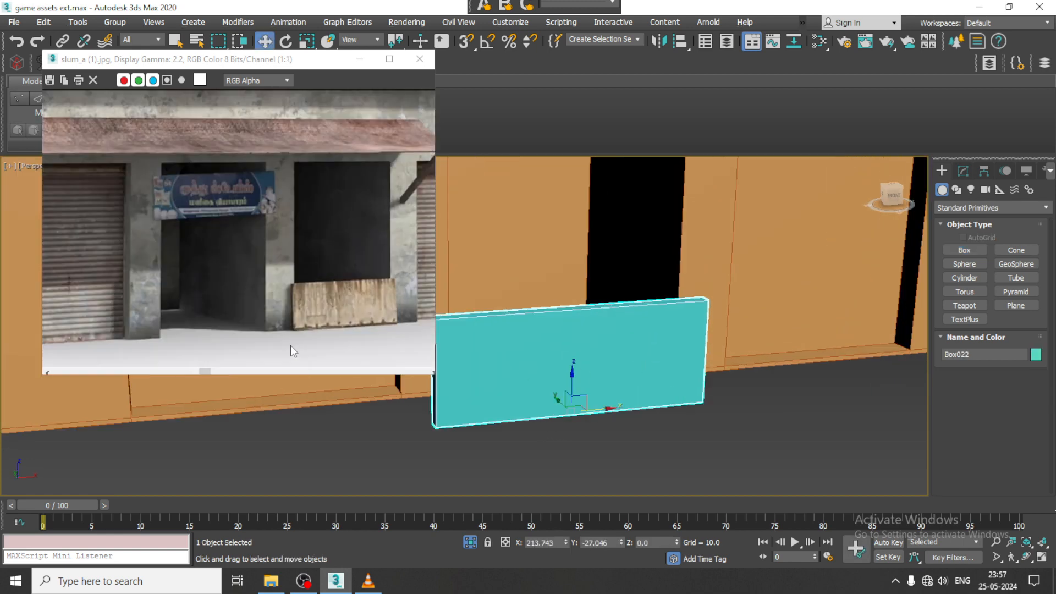
pyautogui.rightClick(625, 380)
pyautogui.moveTo(664, 522)
pyautogui.click(752, 529)
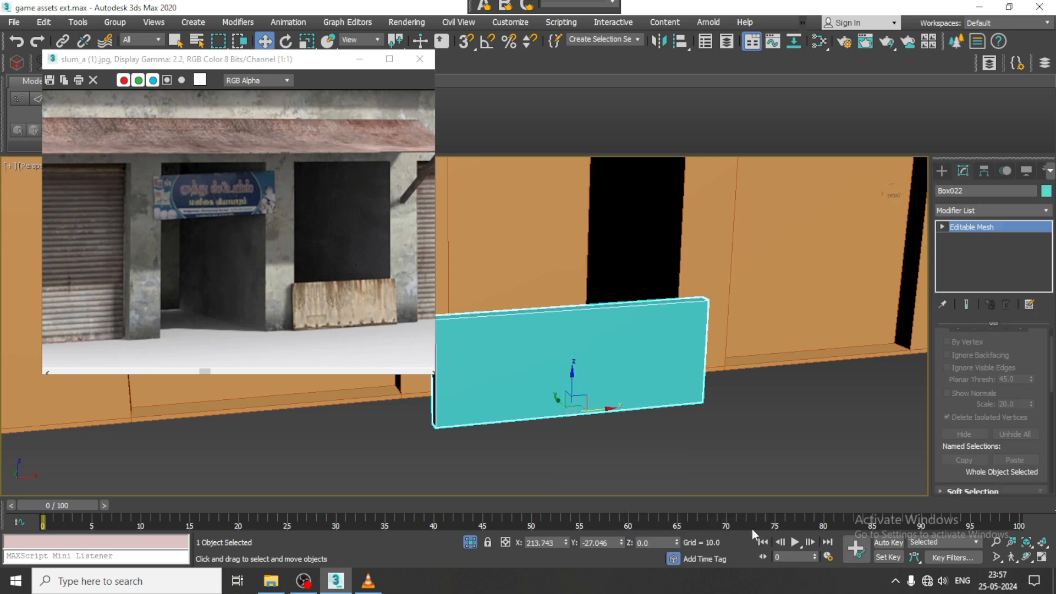
pyautogui.keyDown('alt'); pyautogui.moveTo(571, 371); pyautogui.dragTo(594, 368, button='middle'); pyautogui.keyUp('alt')
pyautogui.hotkey('ctrl', 'z')
# - Convert the board to an Editable Poly and thin it by moving its front face along Y to -26.799
pyautogui.rightClick(589, 361)
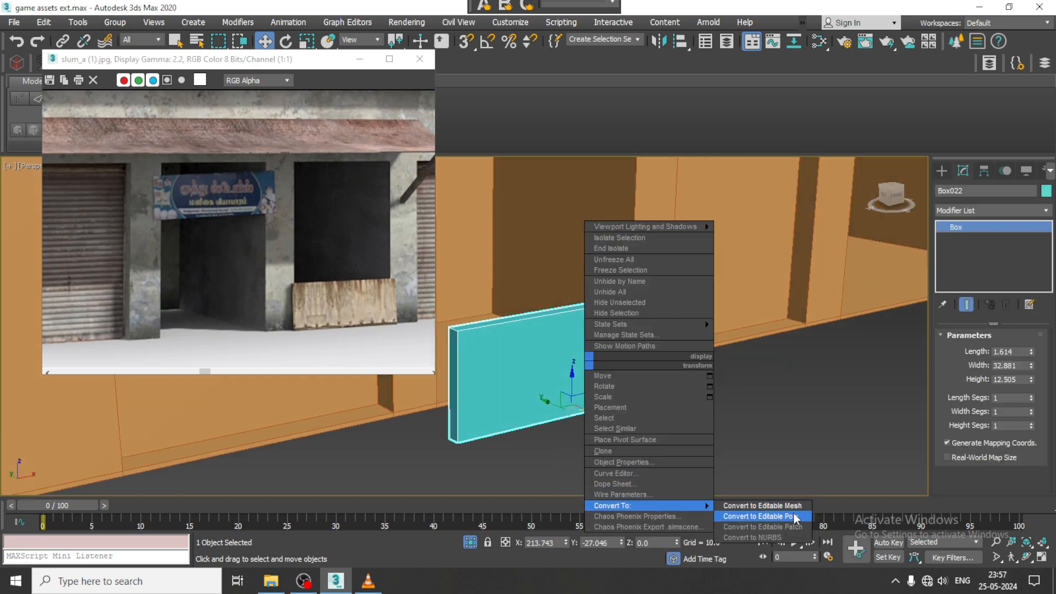
pyautogui.click(761, 515)
pyautogui.press('4')
pyautogui.click(621, 361)
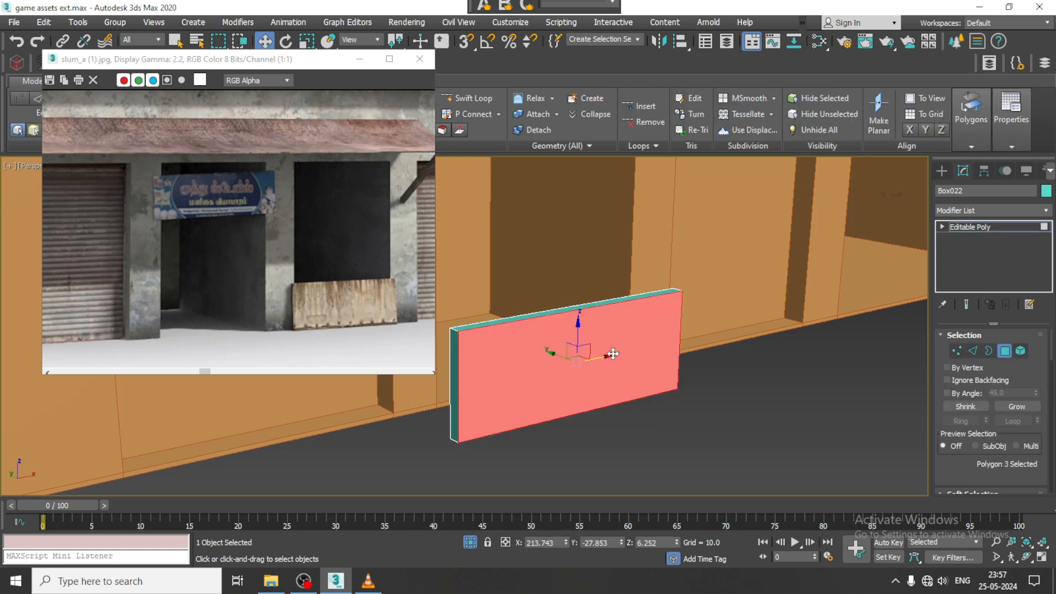
pyautogui.keyDown('alt'); pyautogui.moveTo(591, 355); pyautogui.dragTo(552, 363, button='middle'); pyautogui.keyUp('alt')
pyautogui.moveTo(553, 355); pyautogui.dragTo(547, 354)
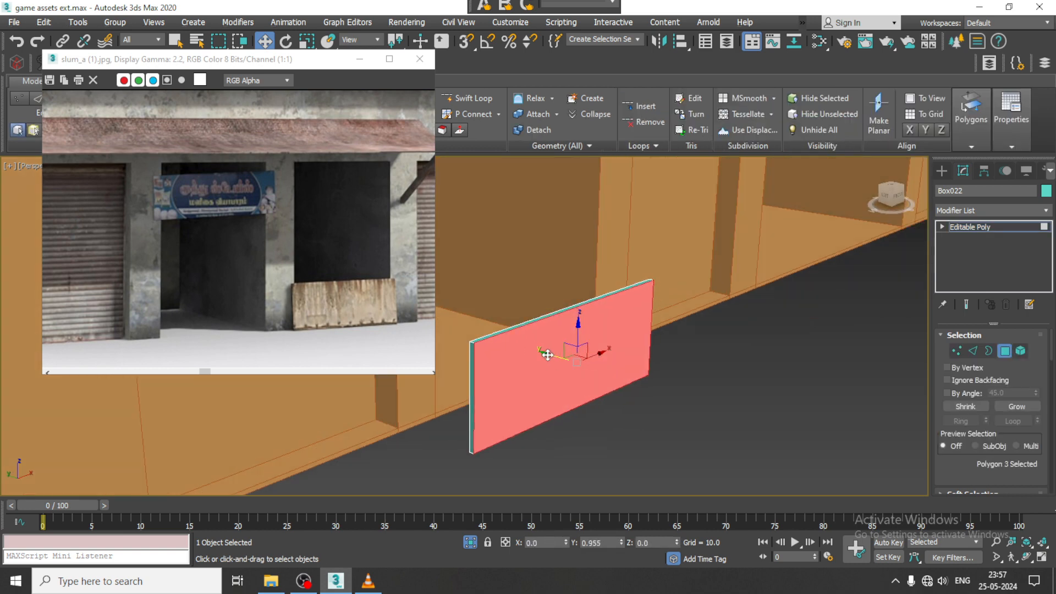
pyautogui.keyDown('alt'); pyautogui.moveTo(555, 352); pyautogui.dragTo(591, 352, button='middle'); pyautogui.keyUp('alt')
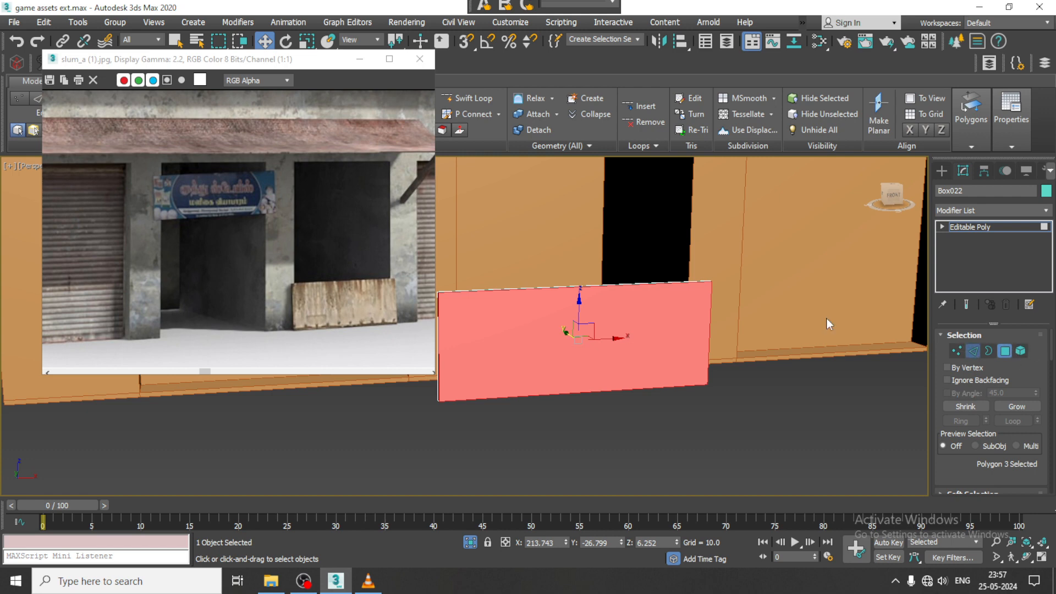
# - Select the board's four long horizontal edges
pyautogui.press('2')
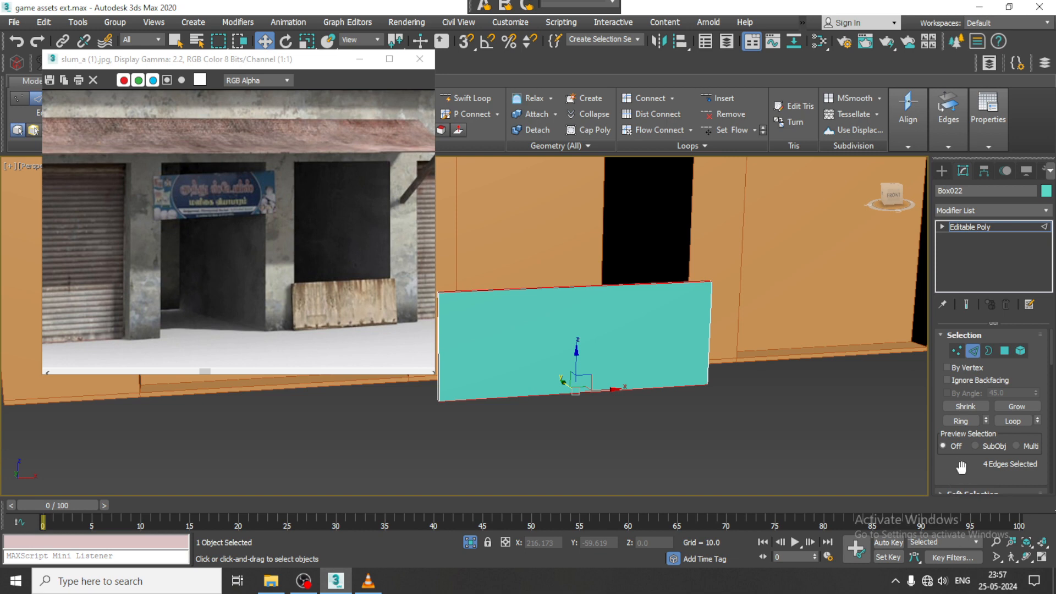
# - Connect the board's selected long edges with nine evenly spaced segments to divide it into vertical planks
pyautogui.moveTo(961, 468); pyautogui.dragTo(966, 285)
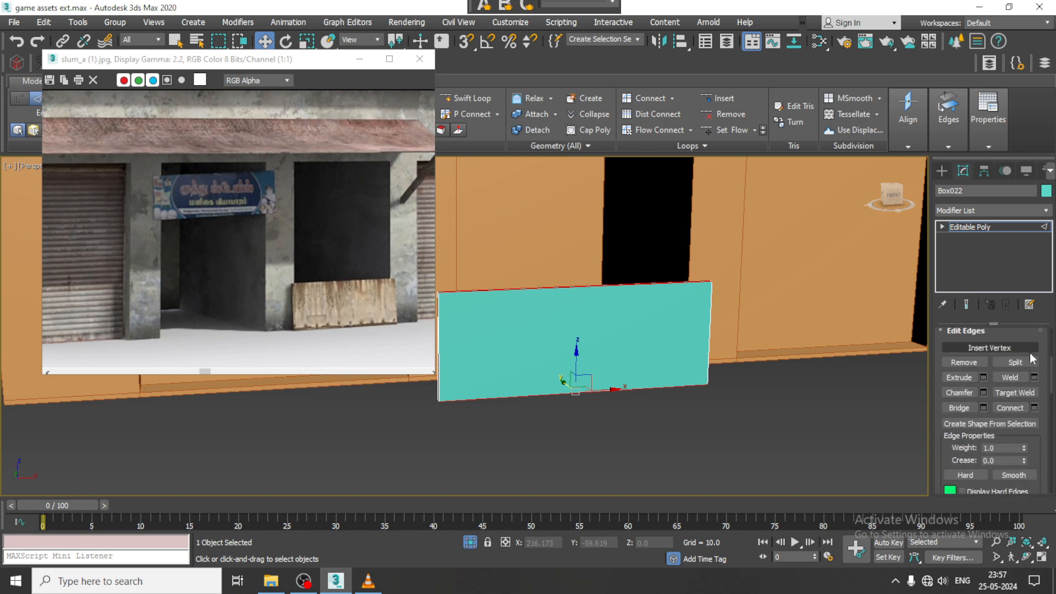
pyautogui.click(1033, 408)
pyautogui.moveTo(476, 334); pyautogui.dragTo(473, 332)
pyautogui.click(471, 391)
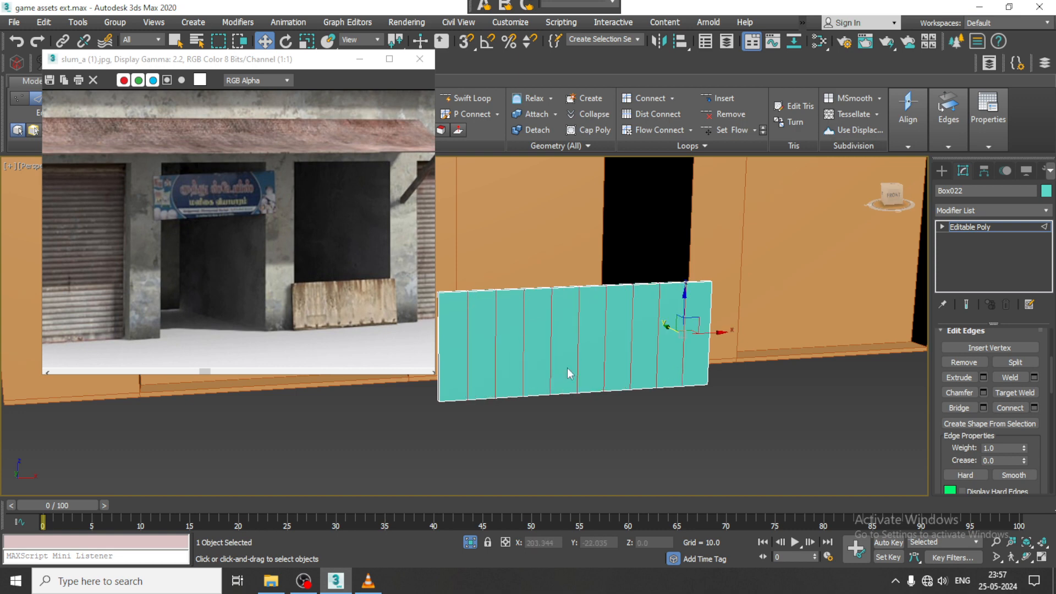
# - In the Front view, shift several of the board's bottom vertices slightly up or down for an uneven edge, and leave vertex editing in Perspective
pyautogui.hotkey('alt', 'w')
pyautogui.moveTo(780, 284); pyautogui.dragTo(744, 276, button='middle')
pyautogui.hotkey('alt', 'w')
pyautogui.press('z')
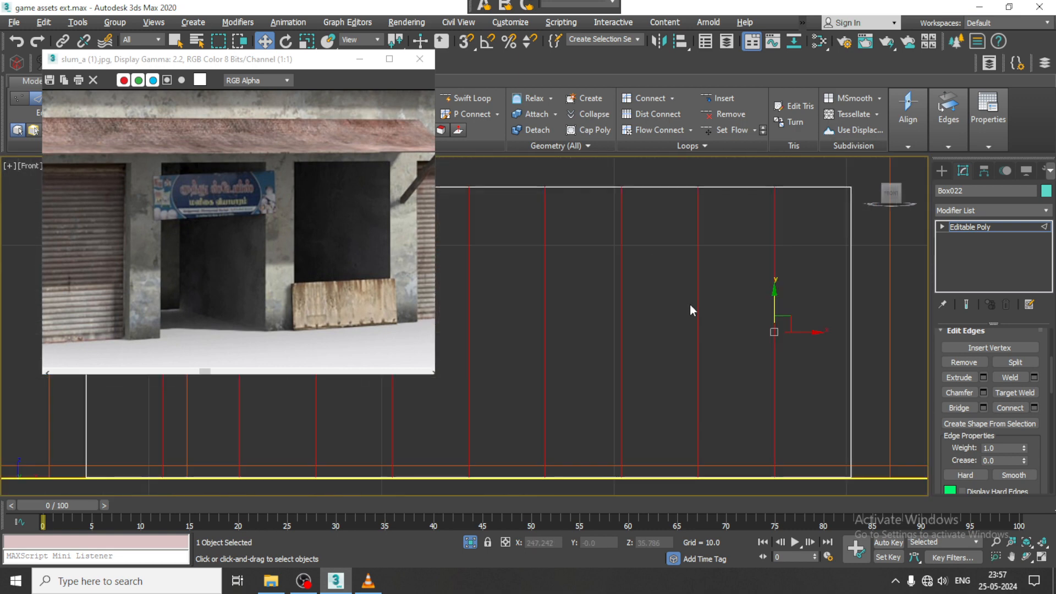
pyautogui.moveTo(689, 304); pyautogui.dragTo(776, 251, button='middle')
pyautogui.moveTo(515, 352); pyautogui.dragTo(704, 336, button='middle')
pyautogui.press('1')
pyautogui.moveTo(490, 419); pyautogui.dragTo(585, 420, button='middle')
pyautogui.moveTo(500, 436); pyautogui.dragTo(565, 385)
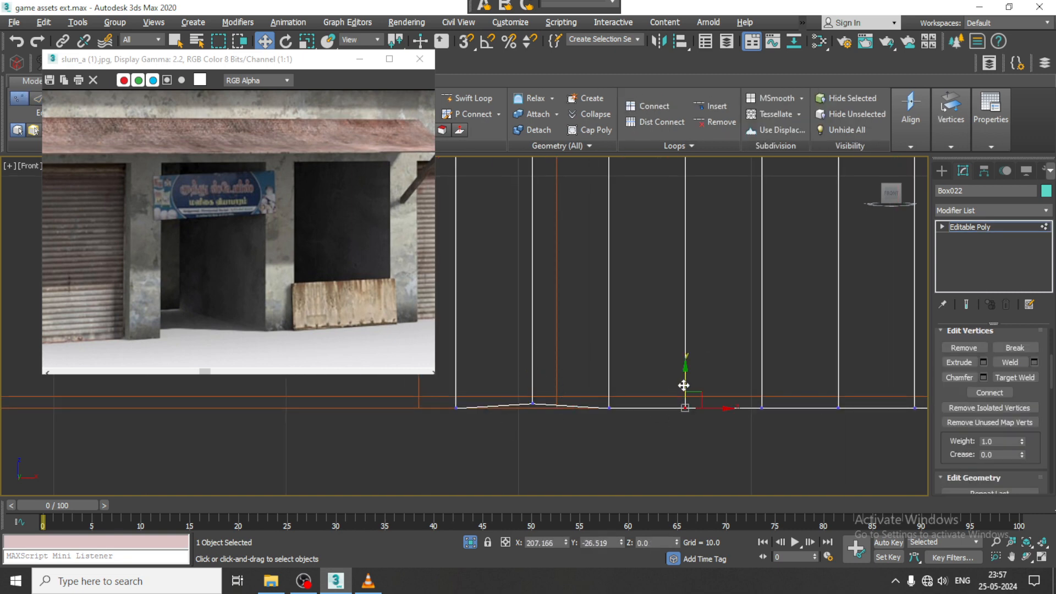
pyautogui.moveTo(739, 387); pyautogui.dragTo(700, 387, button='middle')
pyautogui.moveTo(768, 386); pyautogui.dragTo(821, 427)
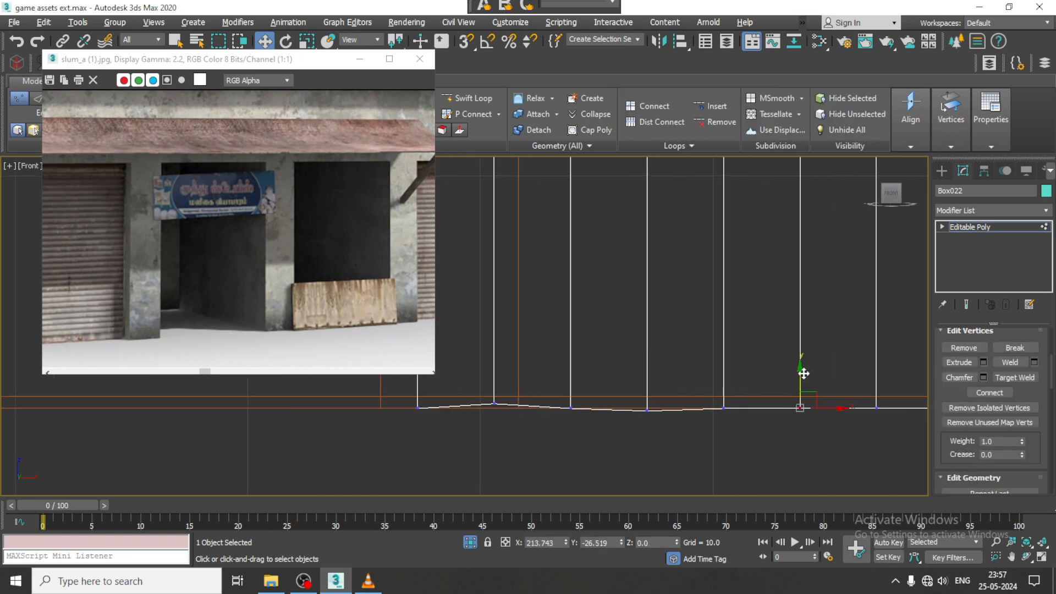
pyautogui.moveTo(721, 393); pyautogui.dragTo(723, 376)
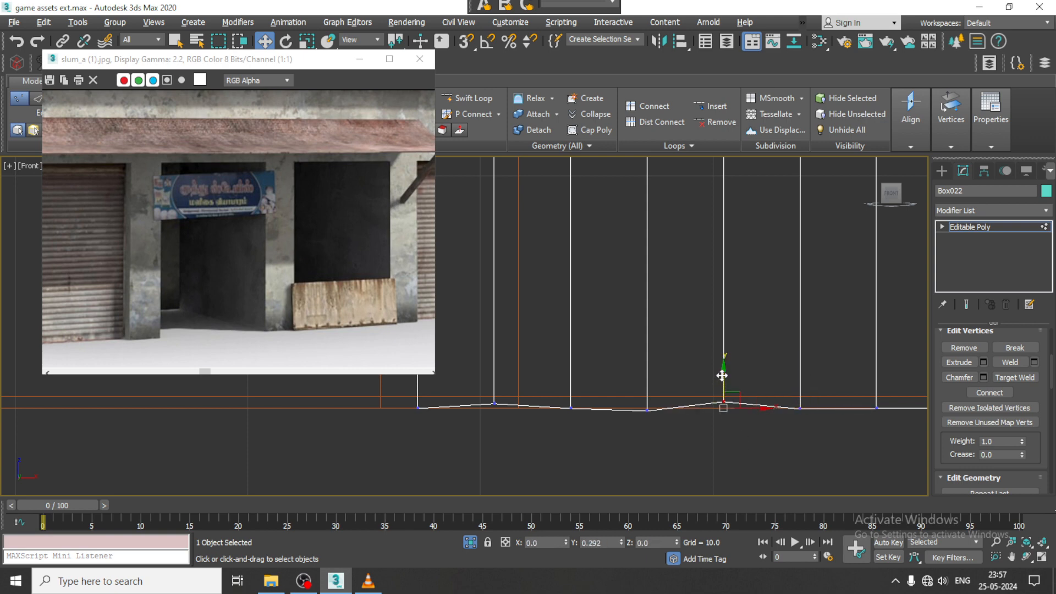
pyautogui.moveTo(723, 379); pyautogui.dragTo(491, 407, button='middle')
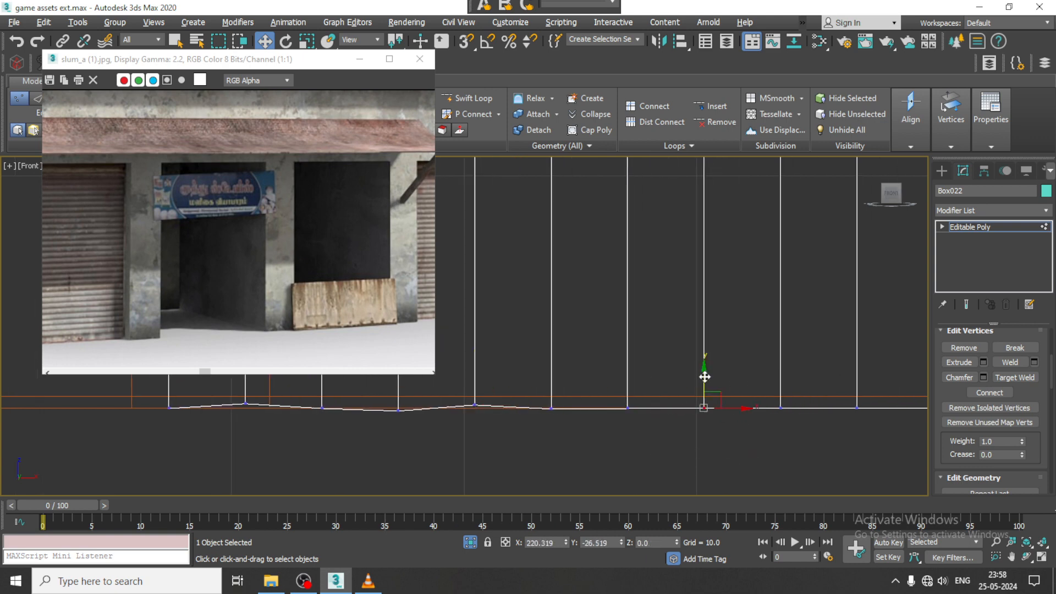
pyautogui.moveTo(758, 399); pyautogui.dragTo(643, 422, button='middle')
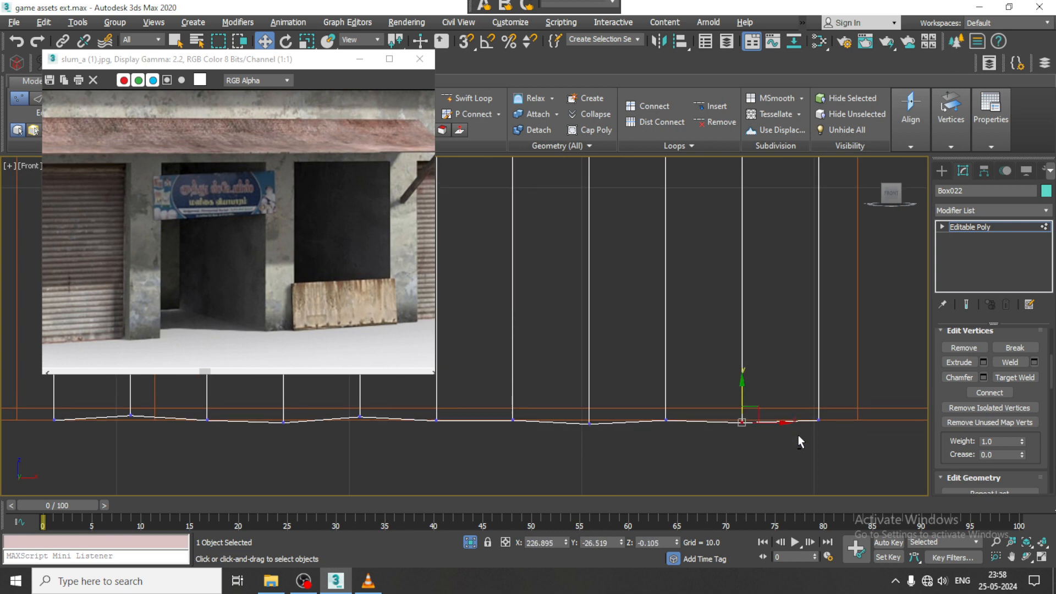
pyautogui.press('p')
pyautogui.keyDown('alt'); pyautogui.moveTo(741, 424); pyautogui.dragTo(928, 391, button='middle'); pyautogui.keyUp('alt')
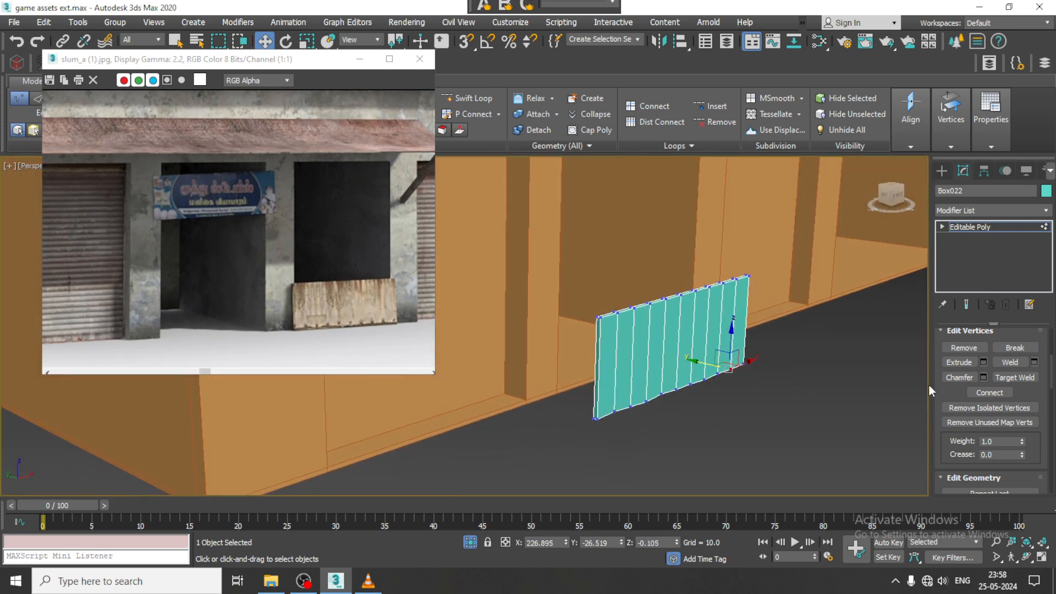
pyautogui.click(997, 226)
# - In the Left view, rotate the board to lean toward the building and move it against the wall at Y -19.811
pyautogui.hotkey('alt', 'w')
pyautogui.middleClick(354, 401)
pyautogui.hotkey('alt', 'w')
pyautogui.moveTo(414, 416); pyautogui.dragTo(745, 355, button='middle')
pyautogui.scroll(2, 691, 319)
pyautogui.press('r')
pyautogui.press('e')
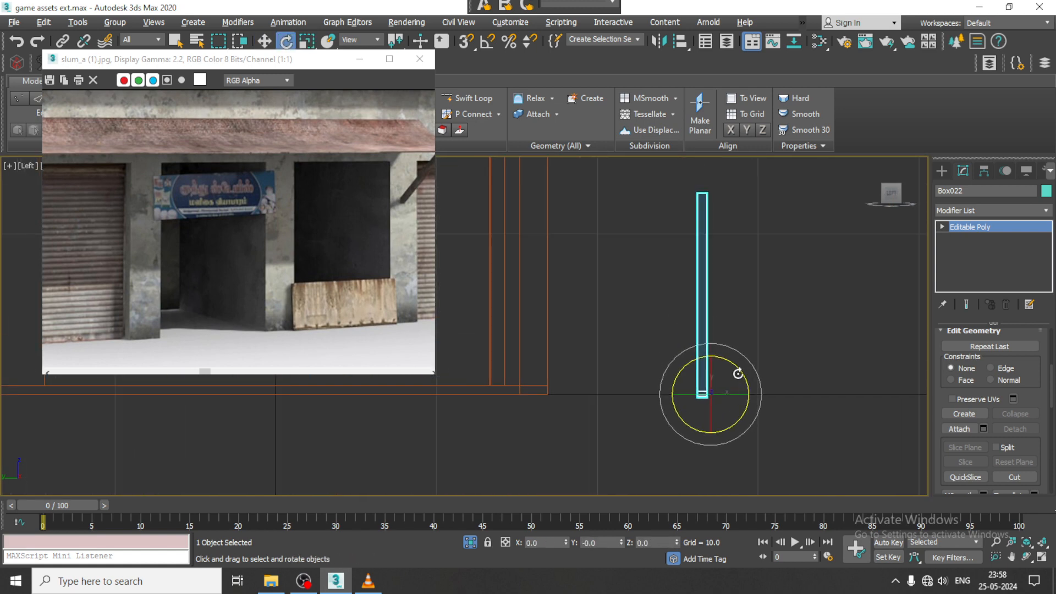
pyautogui.moveTo(738, 374); pyautogui.dragTo(625, 391)
pyautogui.press('w')
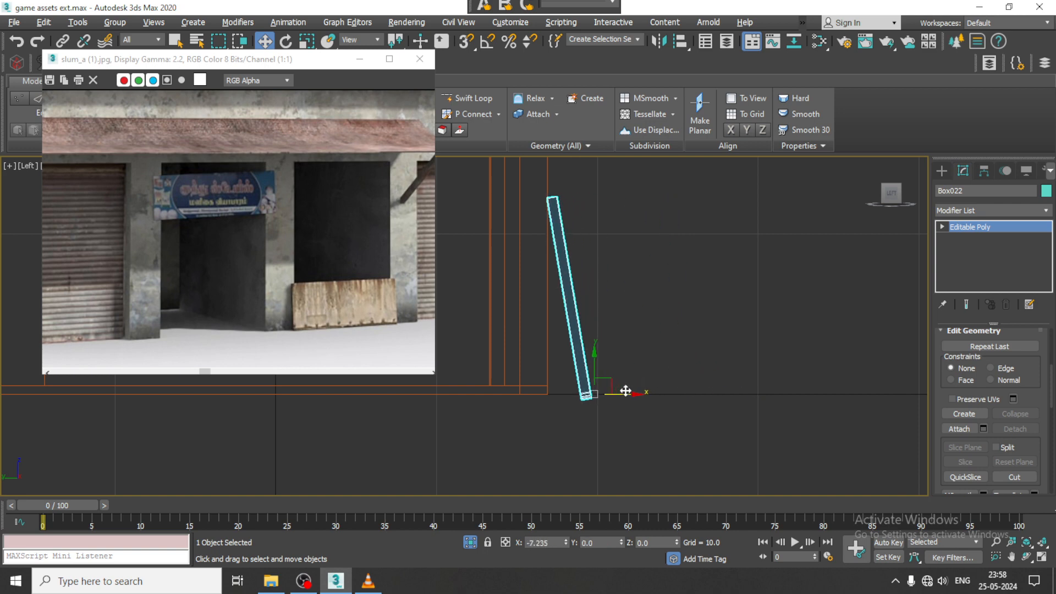
# - In the Perspective view, move the leaning board along X to 216.562
pyautogui.hotkey('alt', 'w')
pyautogui.scroll(-3, 703, 408)
pyautogui.hotkey('alt', 'w')
pyautogui.keyDown('alt'); pyautogui.moveTo(698, 404); pyautogui.dragTo(610, 433, button='middle'); pyautogui.keyUp('alt')
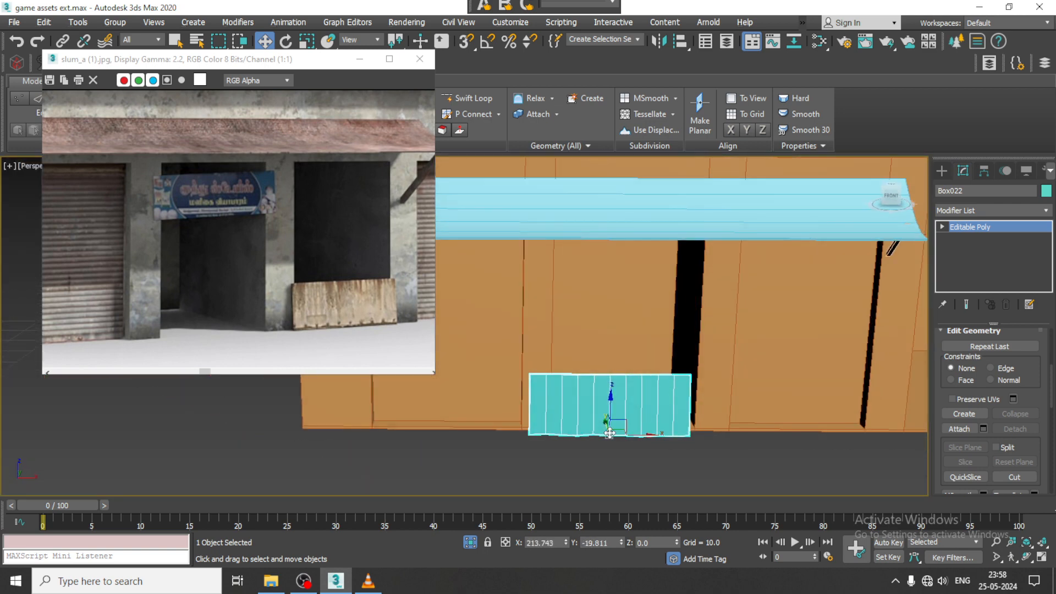
pyautogui.moveTo(641, 437); pyautogui.dragTo(653, 433)
pyautogui.scroll(-3, 659, 419)
pyautogui.keyDown('alt'); pyautogui.moveTo(659, 420); pyautogui.dragTo(677, 372, button='middle'); pyautogui.keyUp('alt')
pyautogui.scroll(-4, 671, 371)
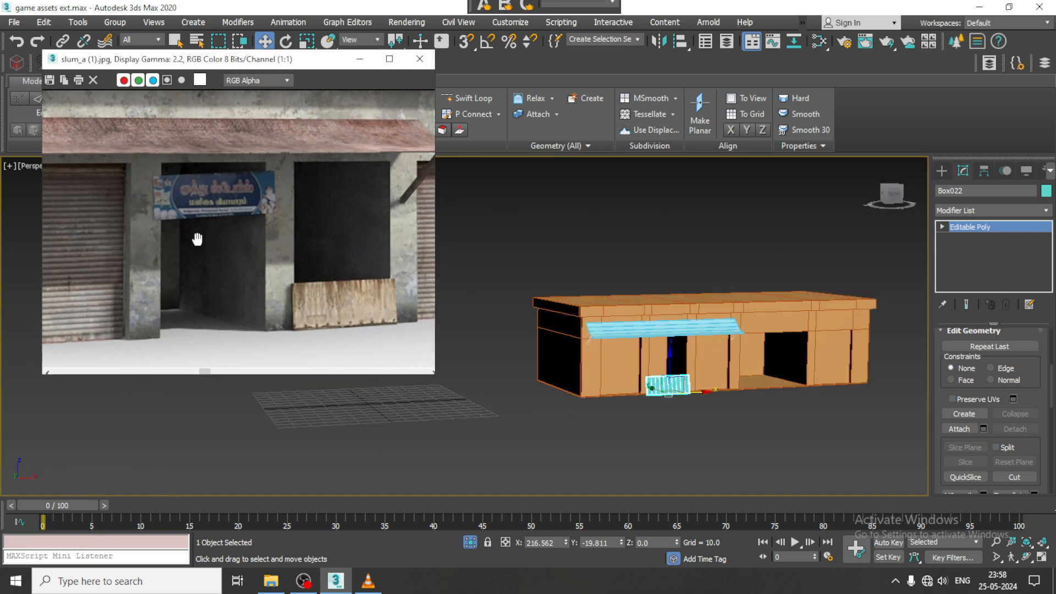
# - Zoom the reference image out to show the canopy on posts, and end isolation to bring back the rest of the scene
pyautogui.scroll(-1, 219, 271)
pyautogui.moveTo(294, 213); pyautogui.dragTo(172, 242, button='middle')
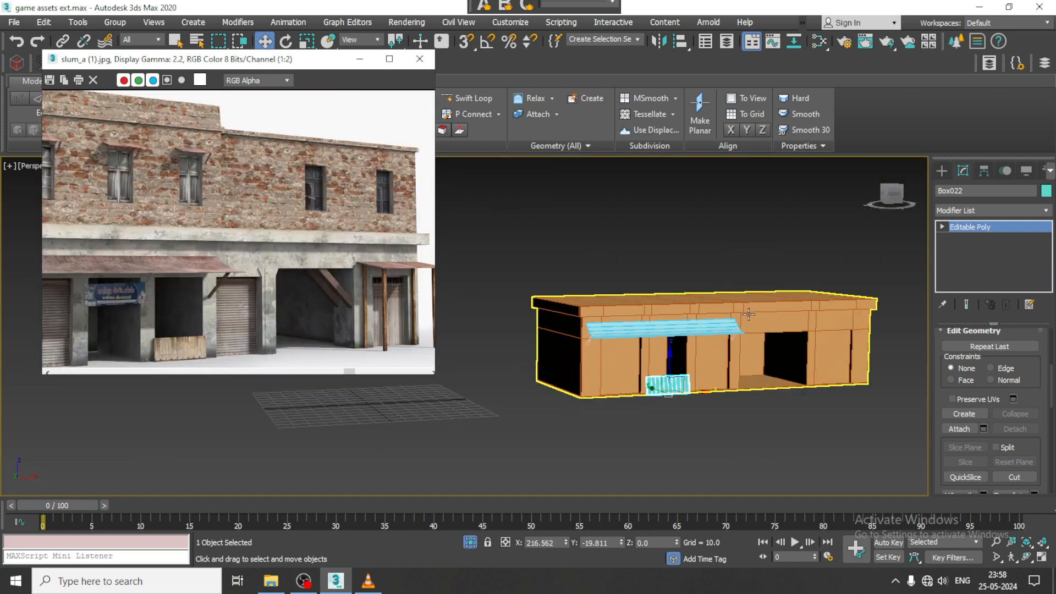
pyautogui.keyDown('alt'); pyautogui.moveTo(749, 314); pyautogui.dragTo(612, 304, button='middle'); pyautogui.keyUp('alt')
pyautogui.moveTo(697, 321); pyautogui.dragTo(665, 300, button='middle')
pyautogui.scroll(3, 669, 311)
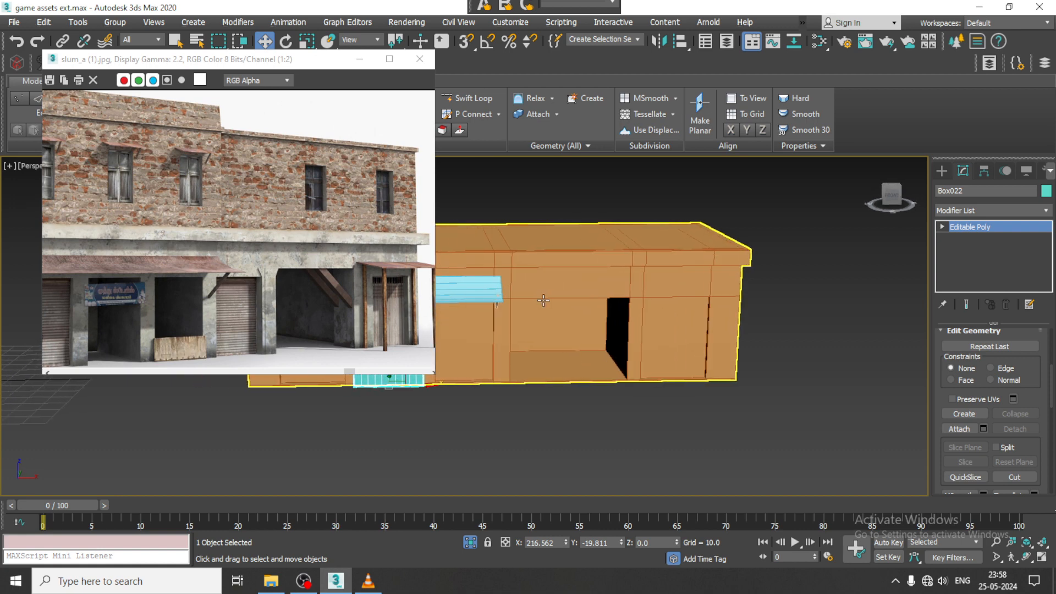
pyautogui.click(890, 266)
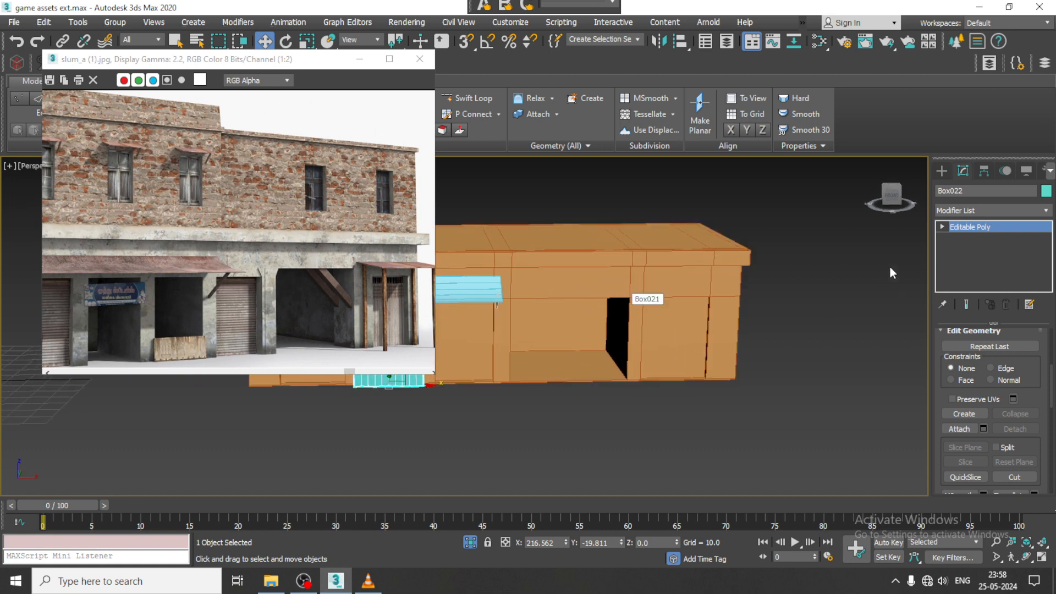
pyautogui.click(941, 170)
pyautogui.click(981, 250)
pyautogui.keyDown('alt'); pyautogui.moveTo(700, 333); pyautogui.dragTo(637, 326, button='middle'); pyautogui.keyUp('alt')
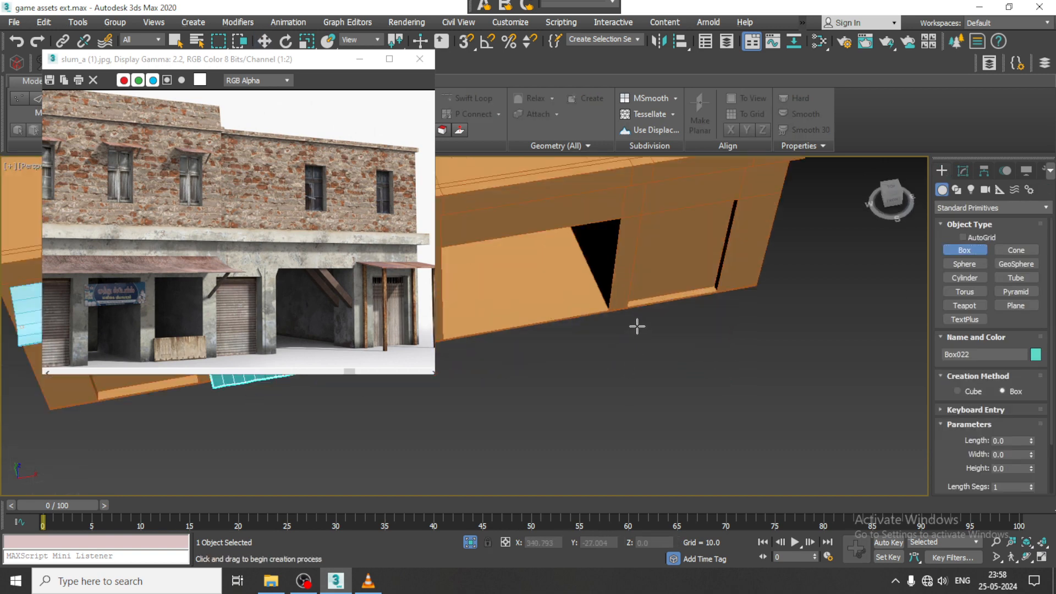
pyautogui.rightClick(646, 352)
pyautogui.rightClick(674, 339)
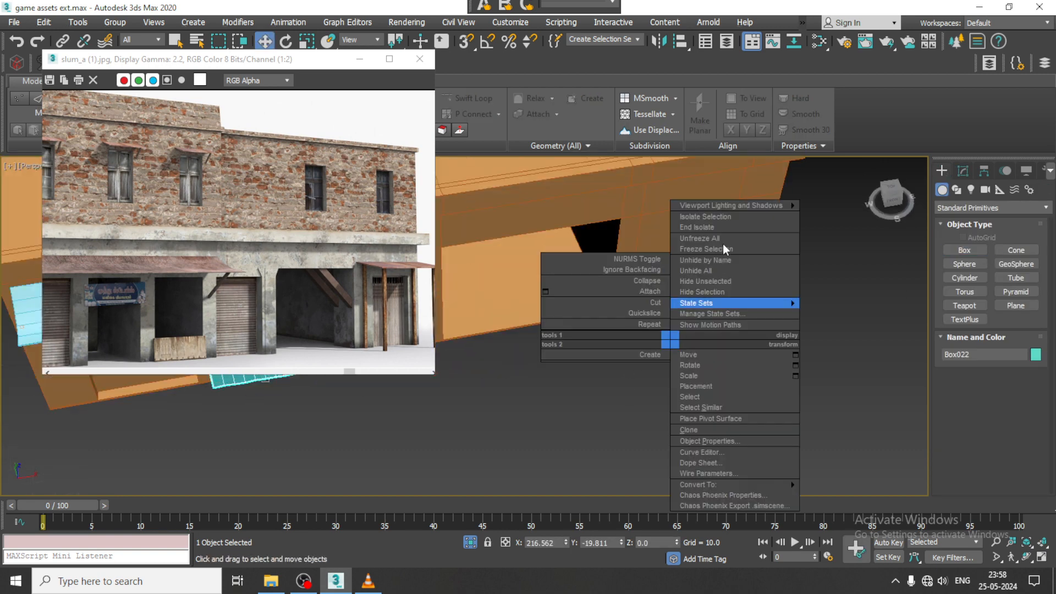
pyautogui.click(722, 226)
# - Draw a tall box post with a base about 2.3 long and 1.8 wide beside the building's end doorway
pyautogui.click(966, 250)
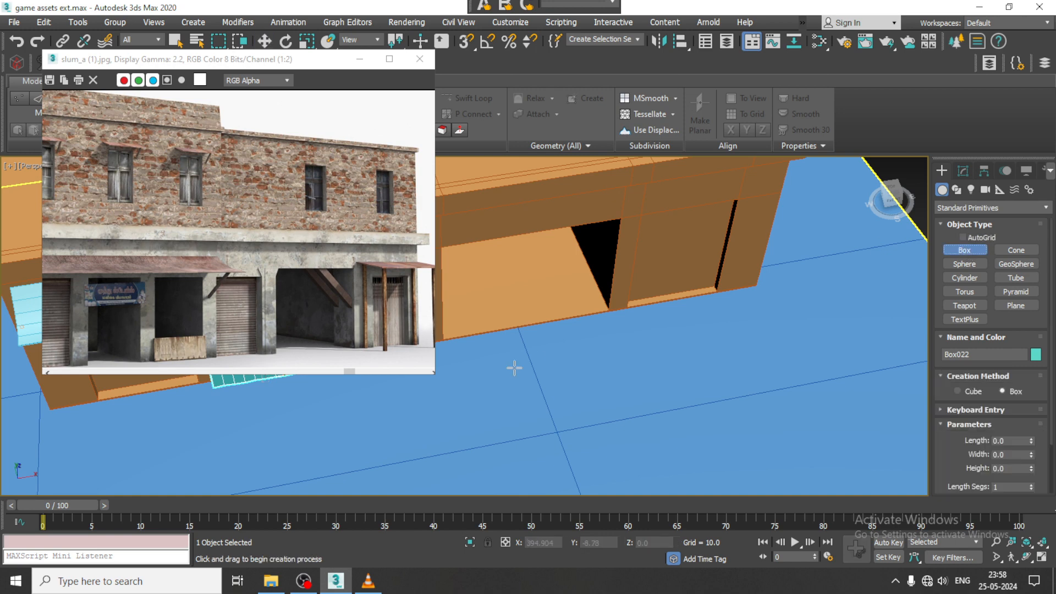
pyautogui.moveTo(624, 319); pyautogui.dragTo(629, 322)
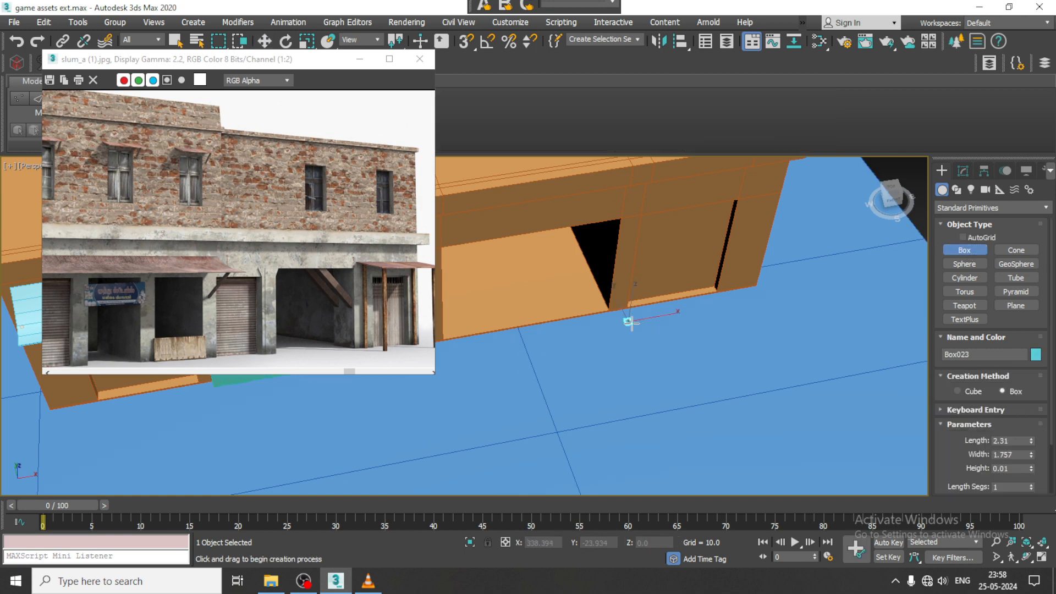
pyautogui.keyDown('alt'); pyautogui.moveTo(675, 312); pyautogui.dragTo(682, 220, button='middle'); pyautogui.keyUp('alt')
pyautogui.press('w')
pyautogui.moveTo(681, 259); pyautogui.dragTo(670, 318, button='middle')
pyautogui.keyDown('alt'); pyautogui.moveTo(670, 318); pyautogui.dragTo(626, 325, button='middle'); pyautogui.keyUp('alt')
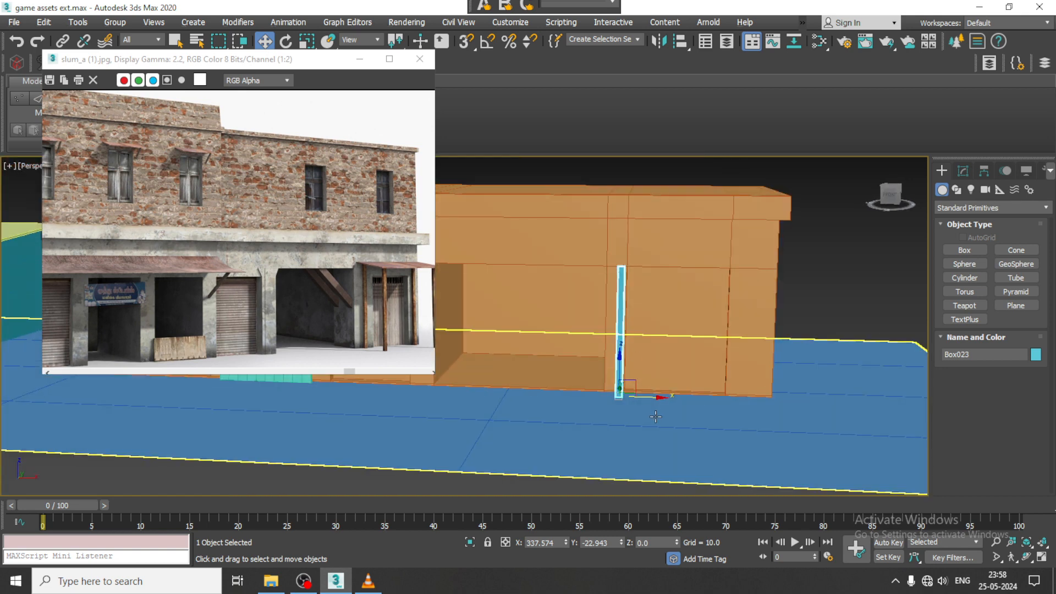
# - Clone the post to X 373.194 on the doorway's far side, and clone that pair outward from the wall as copies
pyautogui.moveTo(642, 393)
pyautogui.keyDown('shift'); pyautogui.mouseDown()
pyautogui.moveTo(757, 395)
pyautogui.moveTo(732, 400)
pyautogui.mouseUp(); pyautogui.keyUp('shift')
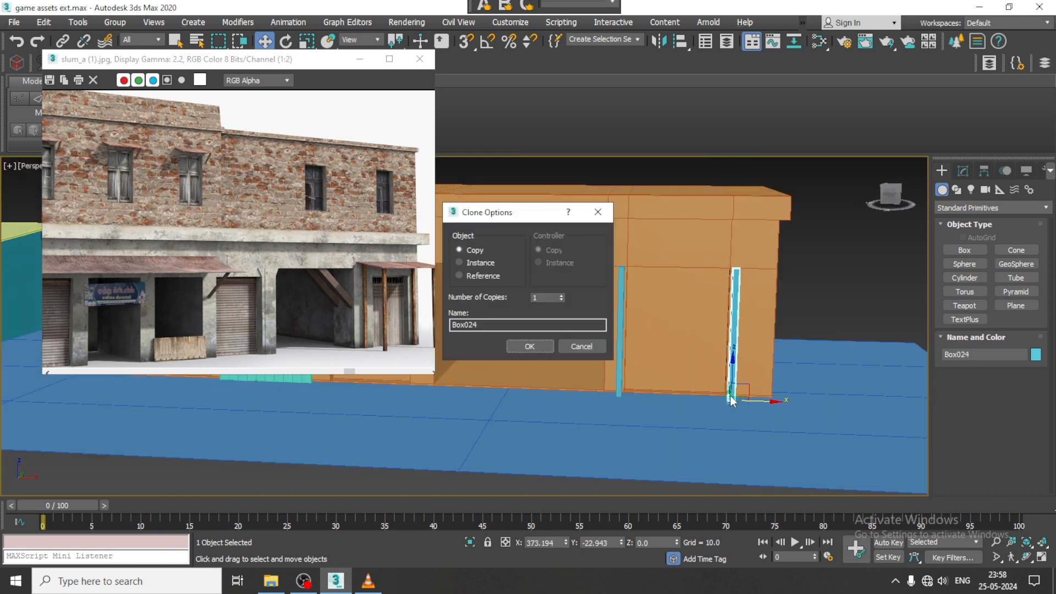
pyautogui.click(530, 347)
pyautogui.keyDown('alt'); pyautogui.moveTo(765, 297); pyautogui.dragTo(865, 295, button='middle'); pyautogui.keyUp('alt')
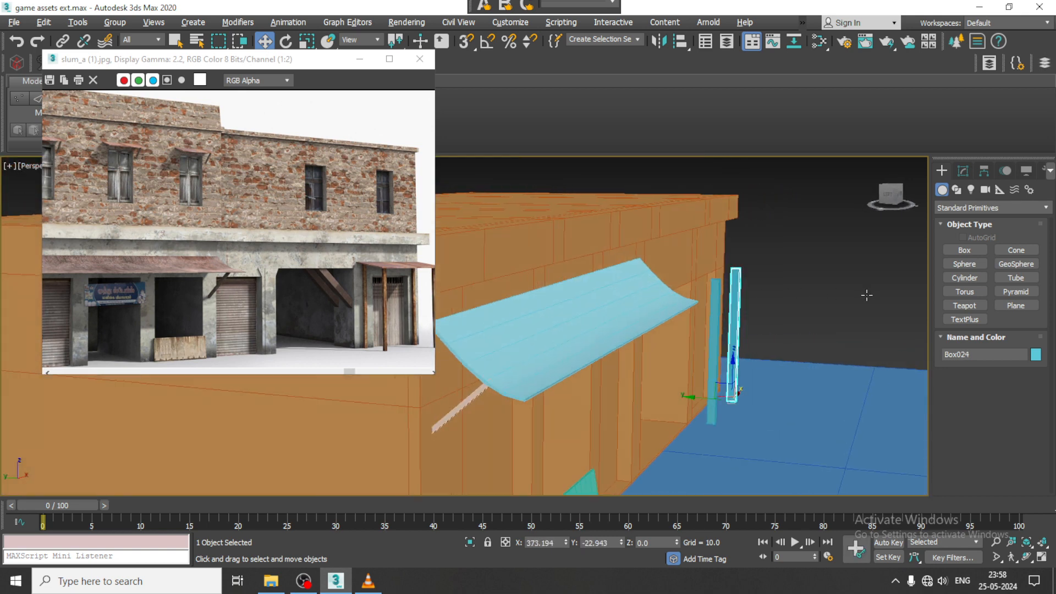
pyautogui.keyDown('ctrl'); pyautogui.click(714, 308); pyautogui.keyUp('ctrl')
pyautogui.moveTo(691, 342)
pyautogui.keyDown('shift'); pyautogui.mouseDown()
pyautogui.moveTo(756, 342)
pyautogui.moveTo(748, 346)
pyautogui.mouseUp(); pyautogui.keyUp('shift')
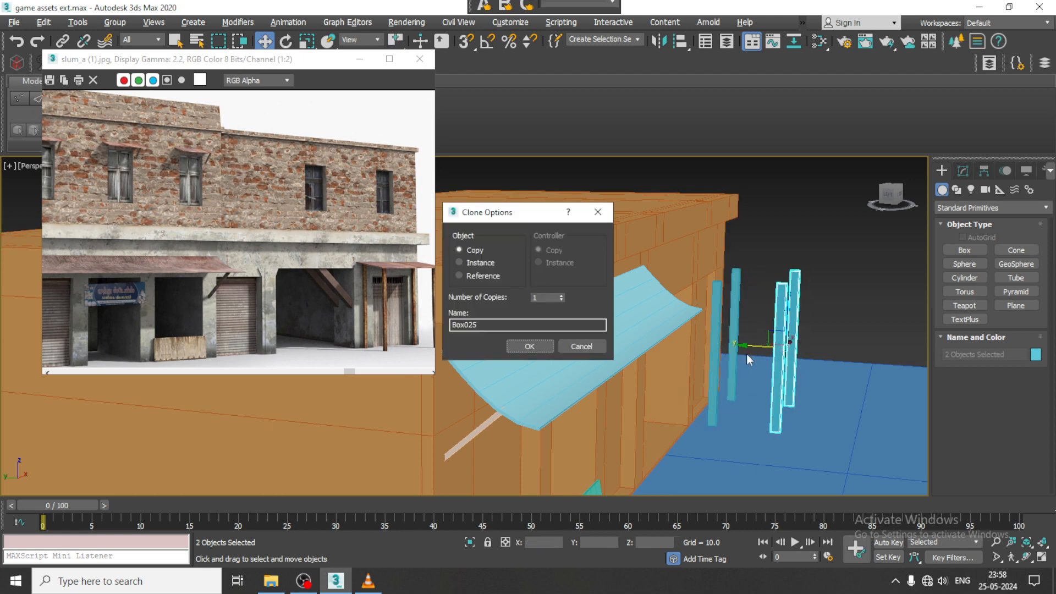
pyautogui.click(548, 348)
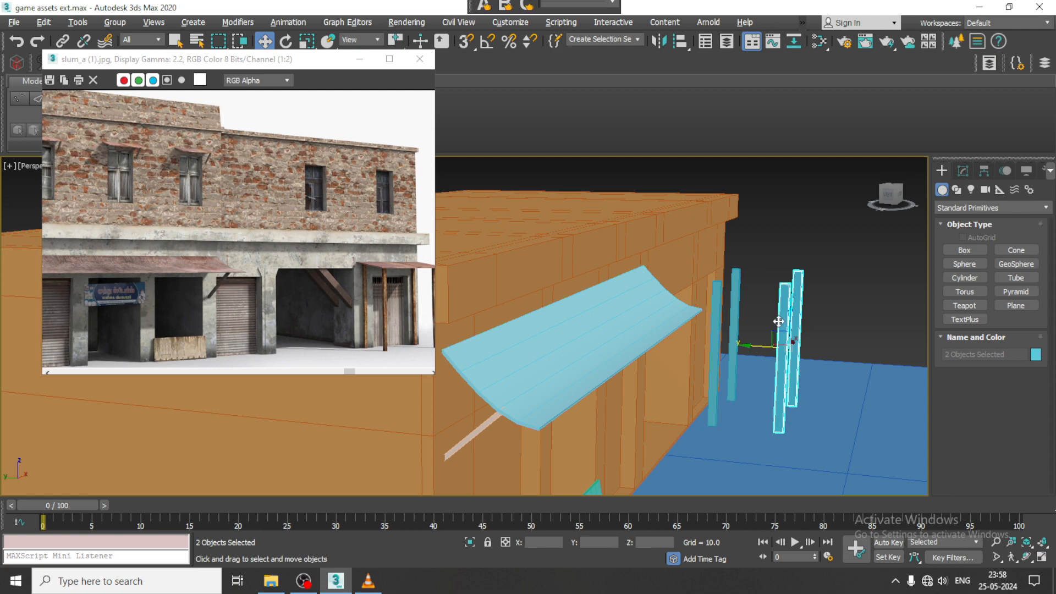
# - In the Top view, draw a box about 23.5 long and 41 wide covering all four posts as the canopy slab
pyautogui.keyDown('alt'); pyautogui.moveTo(778, 322); pyautogui.dragTo(769, 355, button='middle'); pyautogui.keyUp('alt')
pyautogui.click(969, 249)
pyautogui.hotkey('alt', 'w')
pyautogui.middleClick(457, 246)
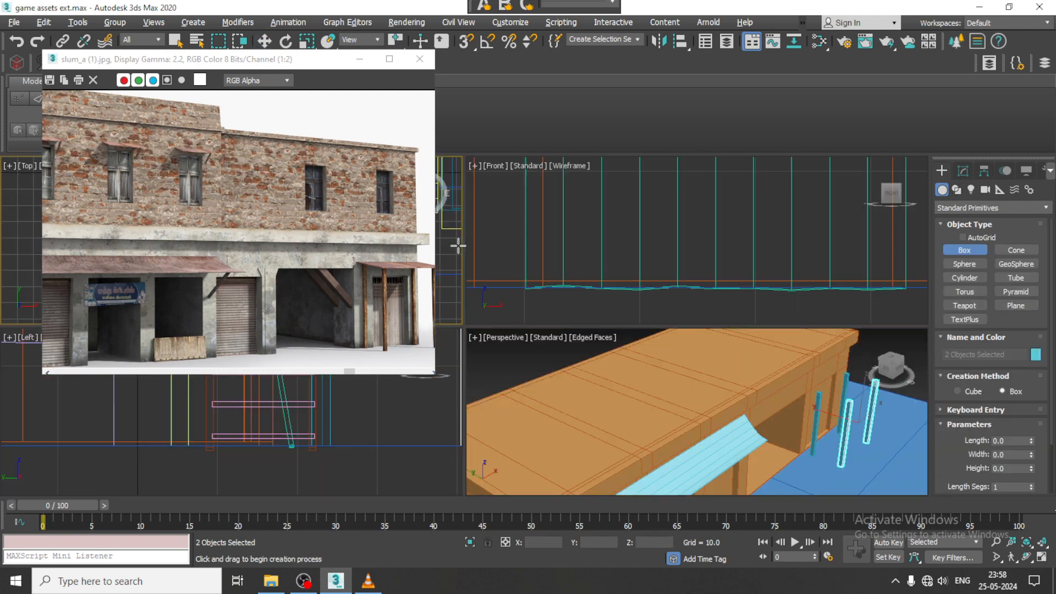
pyautogui.hotkey('alt', 'w')
pyautogui.press('z')
pyautogui.moveTo(525, 248); pyautogui.dragTo(630, 200, button='middle')
pyautogui.scroll(-2, 630, 200)
pyautogui.moveTo(752, 255); pyautogui.dragTo(647, 396, button='middle')
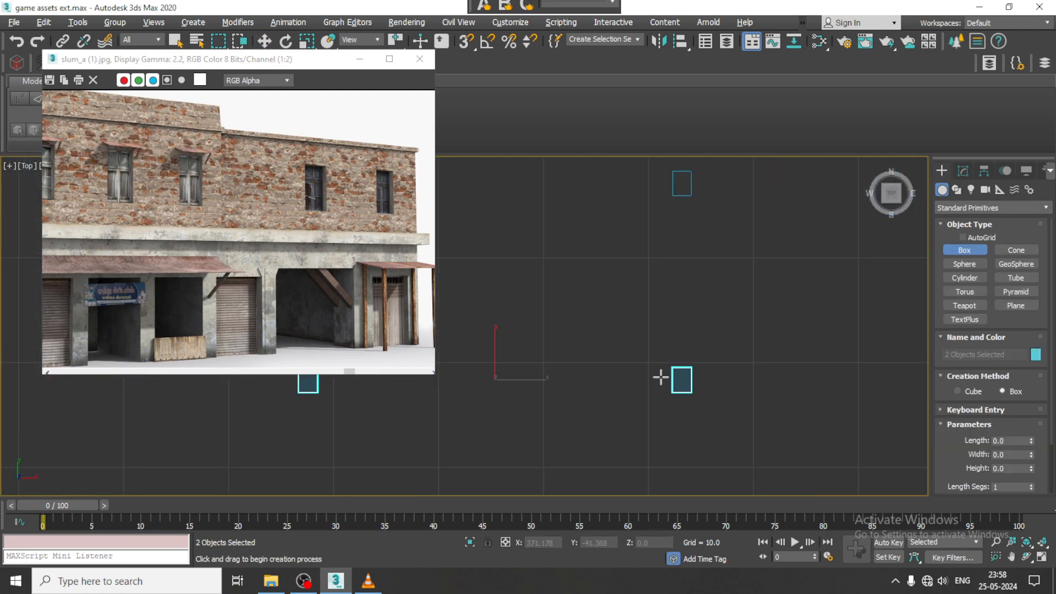
pyautogui.scroll(-4, 660, 377)
pyautogui.moveTo(659, 321); pyautogui.dragTo(686, 332, button='middle')
pyautogui.scroll(2, 593, 340)
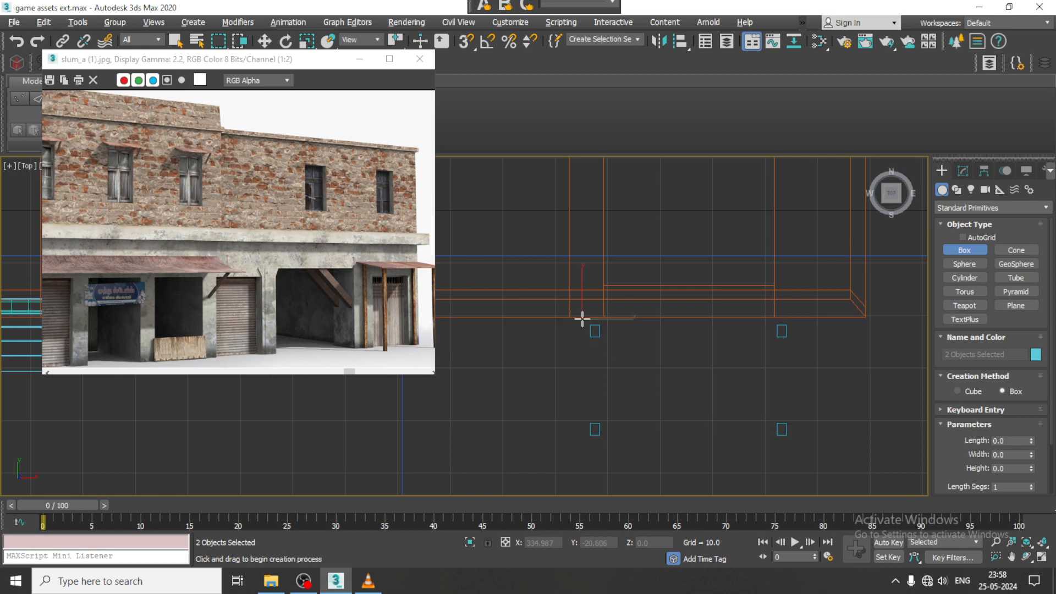
pyautogui.moveTo(581, 319); pyautogui.dragTo(796, 442)
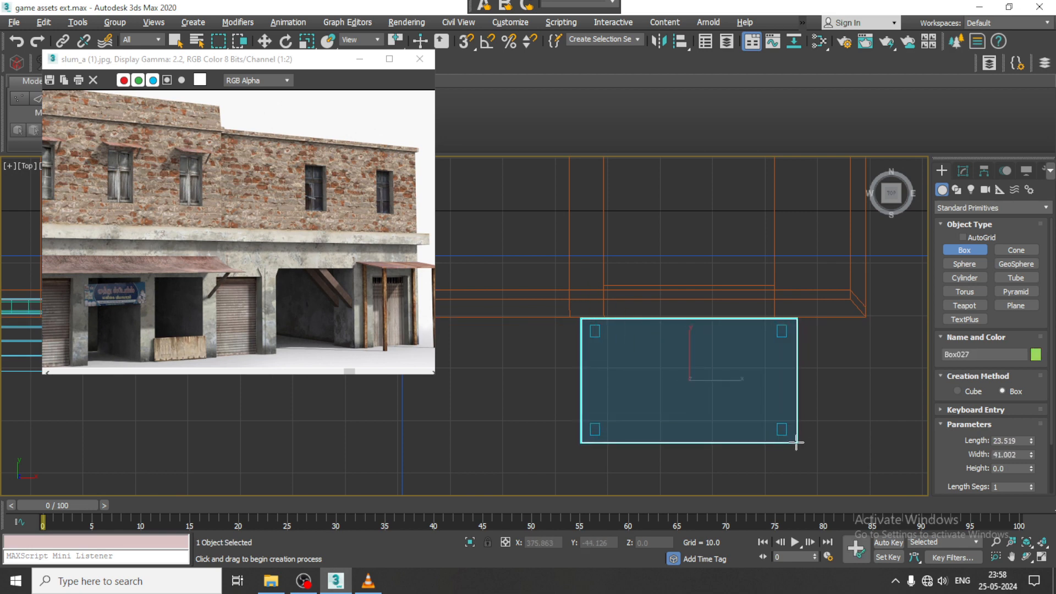
# - In the Perspective view, raise the canopy slab to the tops of the posts at Z 42.189
pyautogui.press('w')
pyautogui.hotkey('alt', 'w')
pyautogui.hotkey('alt', 'w')
pyautogui.moveTo(770, 396); pyautogui.dragTo(718, 357, button='middle')
pyautogui.scroll(-3, 726, 371)
pyautogui.scroll(4, 714, 383)
pyautogui.moveTo(726, 393); pyautogui.dragTo(722, 205)
# - Rotate the canopy slab to slope down away from the wall and raise it to Z 44.218
pyautogui.press('e')
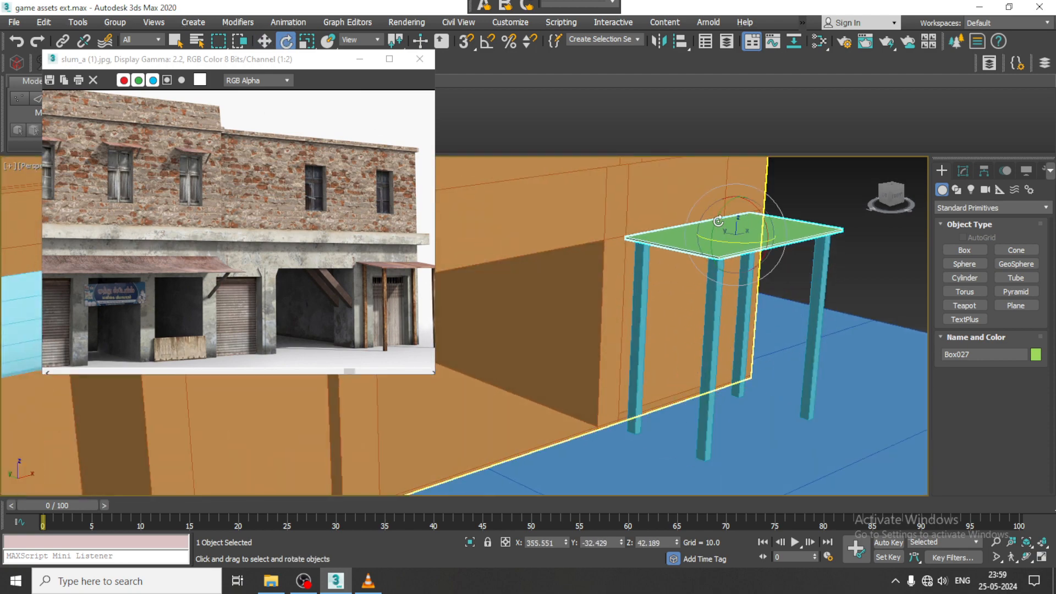
pyautogui.keyDown('alt'); pyautogui.moveTo(722, 204); pyautogui.dragTo(762, 207, button='middle'); pyautogui.keyUp('alt')
pyautogui.moveTo(762, 207); pyautogui.dragTo(737, 189)
pyautogui.press('w')
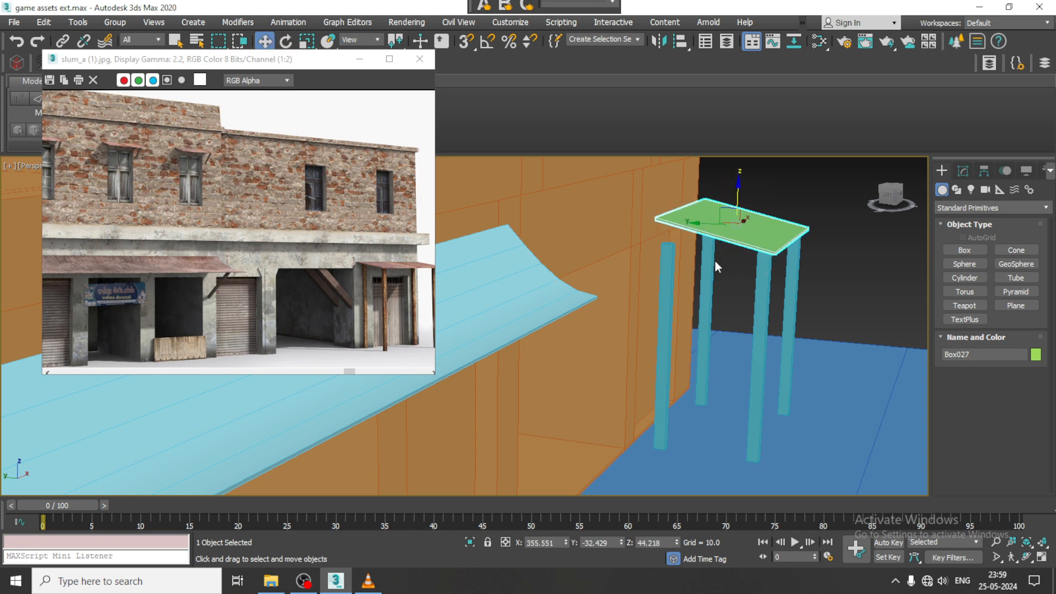
# - Convert the two posts nearest the wall to Editable Poly
pyautogui.click(667, 308)
pyautogui.keyDown('ctrl'); pyautogui.click(707, 308); pyautogui.keyUp('ctrl')
pyautogui.rightClick(709, 249)
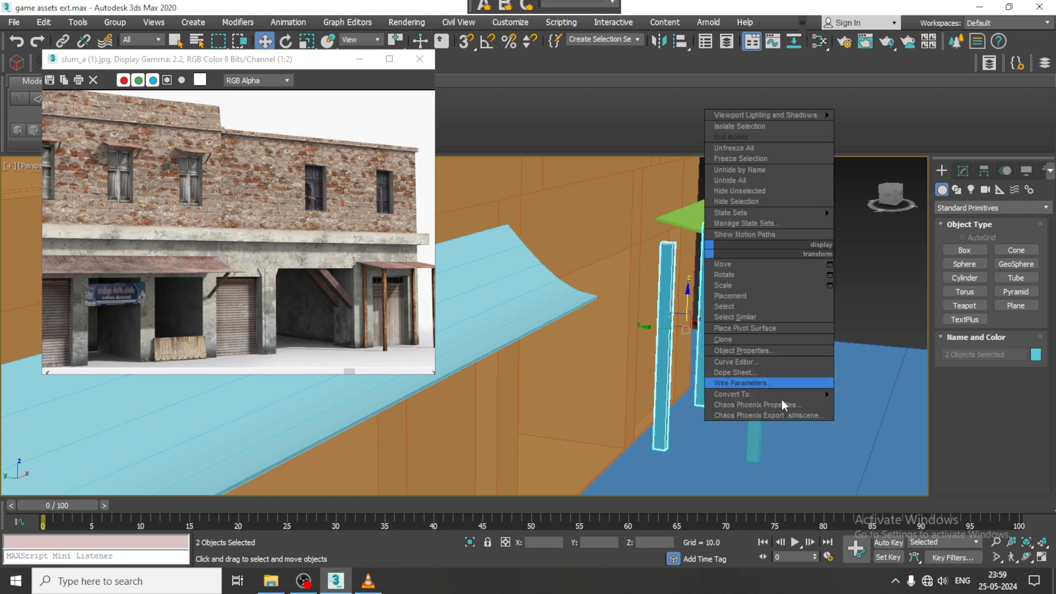
pyautogui.moveTo(788, 398)
pyautogui.click(891, 406)
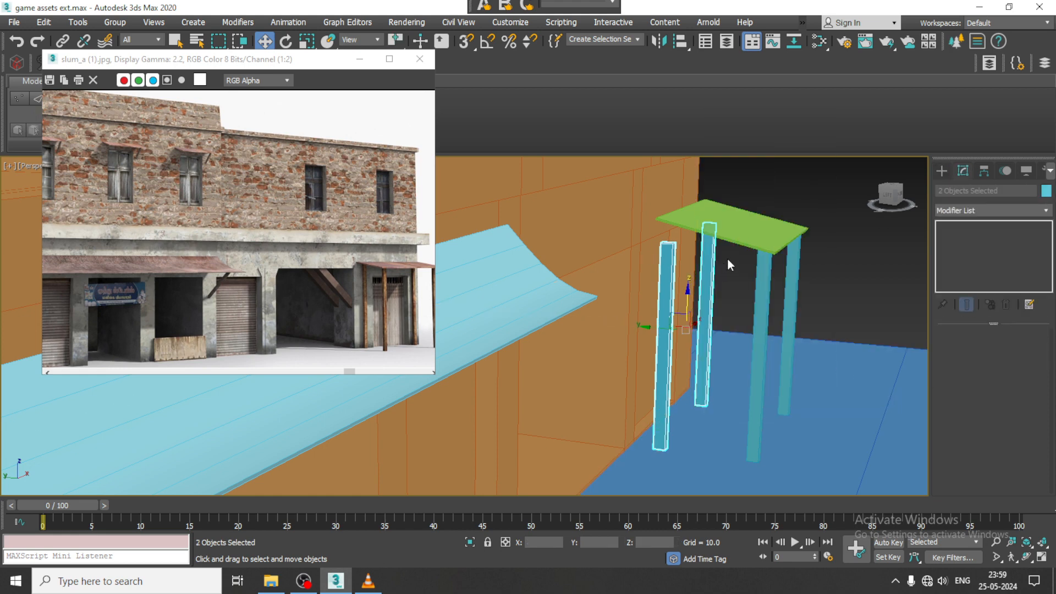
# - Attach the two posts nearest the wall into one object and raise their top vertices by 4.639 to reach the canopy slab
pyautogui.click(709, 275)
pyautogui.scroll(-5, 958, 485)
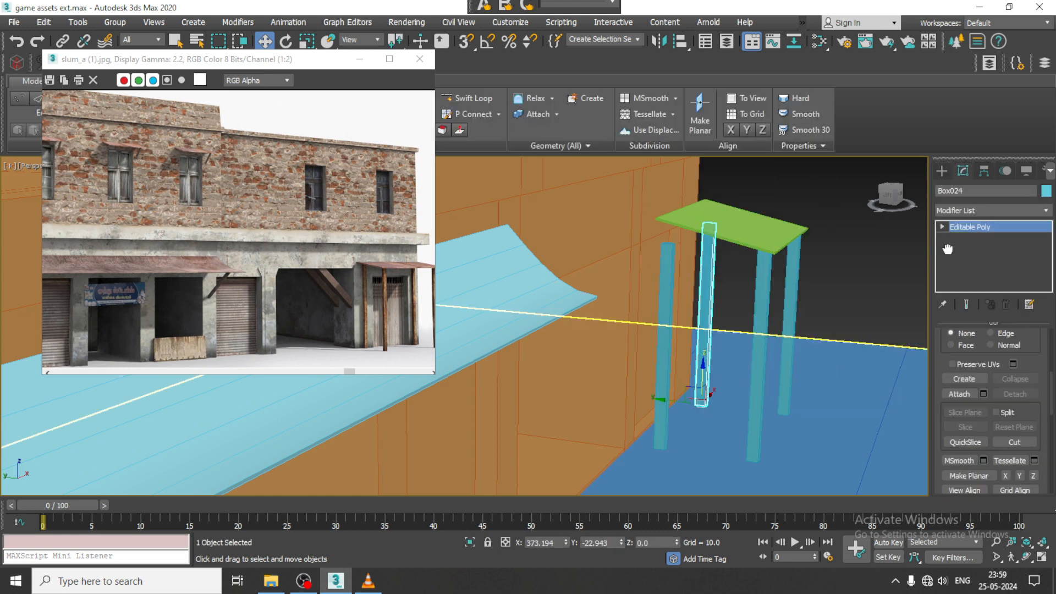
pyautogui.click(957, 379)
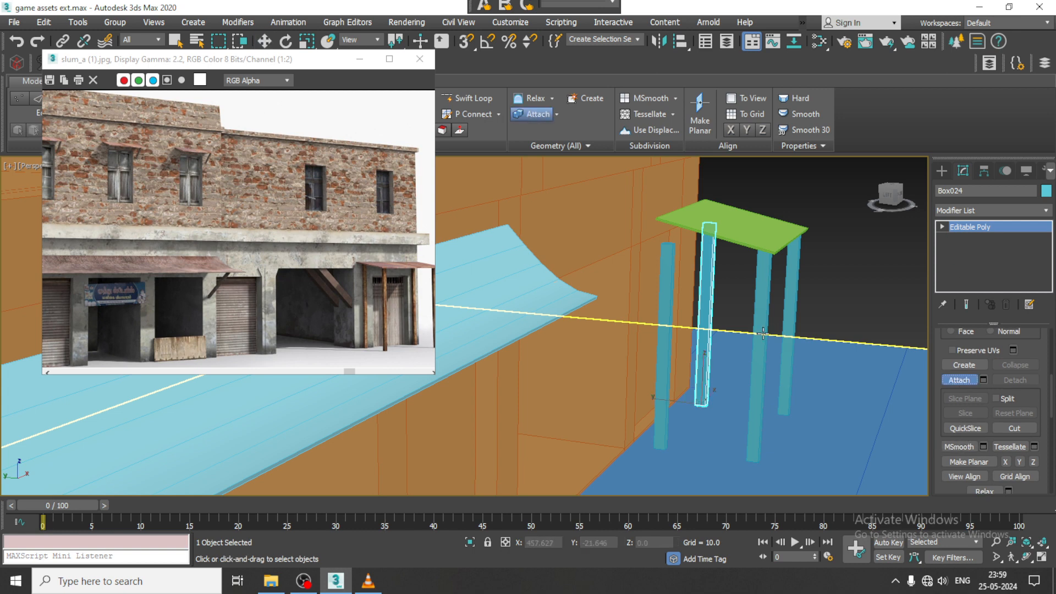
pyautogui.click(677, 276)
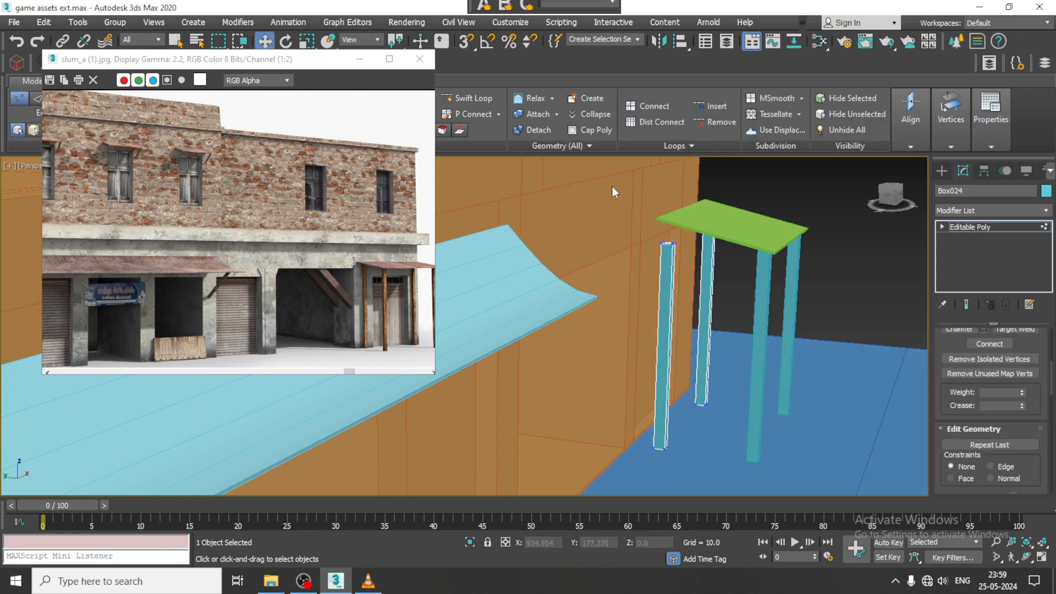
pyautogui.moveTo(783, 279); pyautogui.dragTo(781, 277)
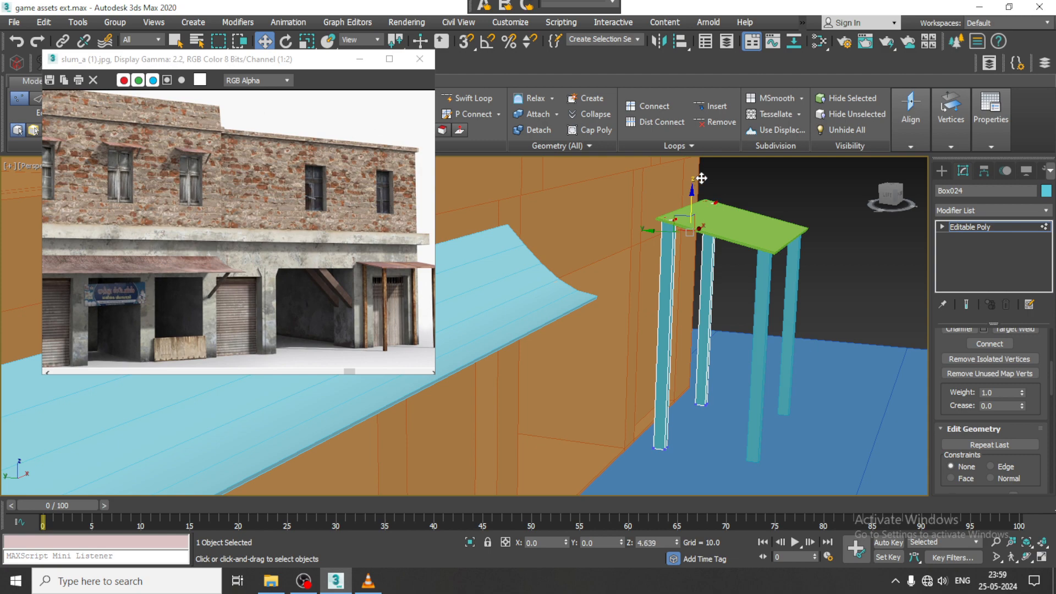
# - Select the large roof polygons along the full length of the brick shop building
pyautogui.scroll(-10, 704, 210)
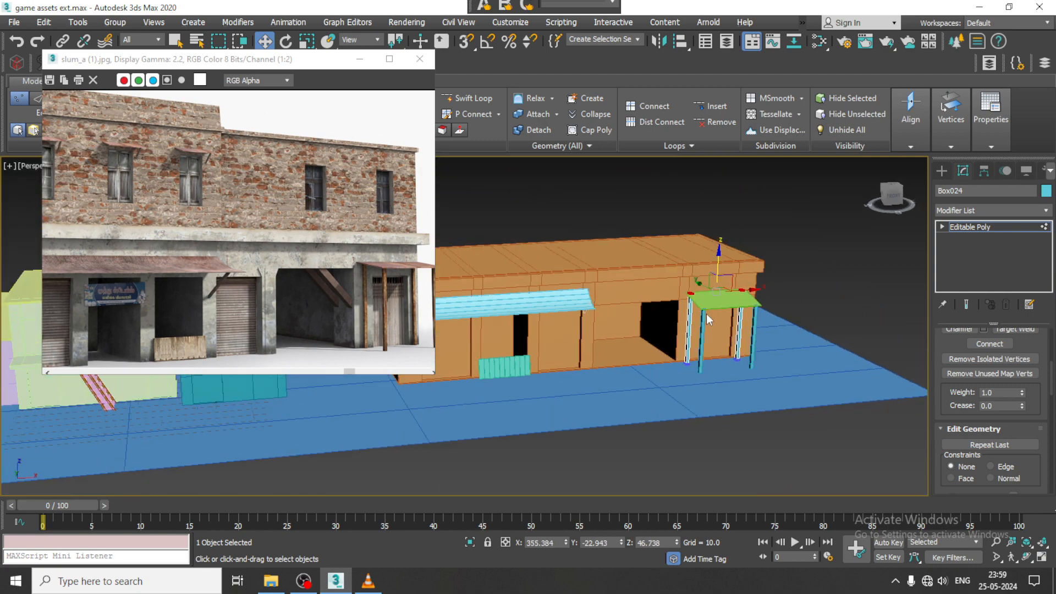
pyautogui.moveTo(733, 303); pyautogui.dragTo(746, 311, button='middle')
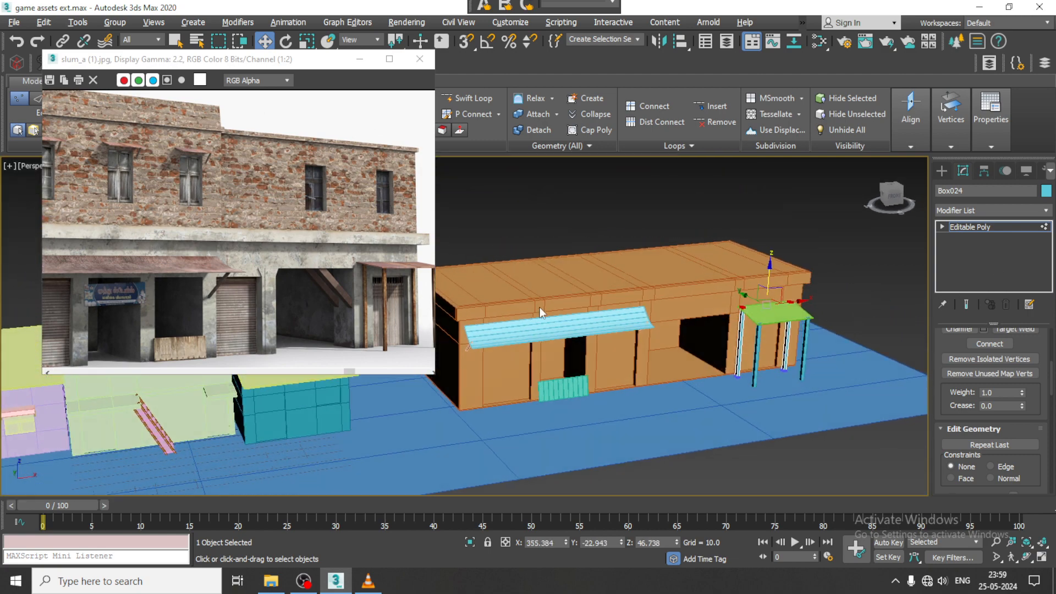
pyautogui.keyDown('alt'); pyautogui.moveTo(541, 312); pyautogui.dragTo(624, 313, button='middle'); pyautogui.keyUp('alt')
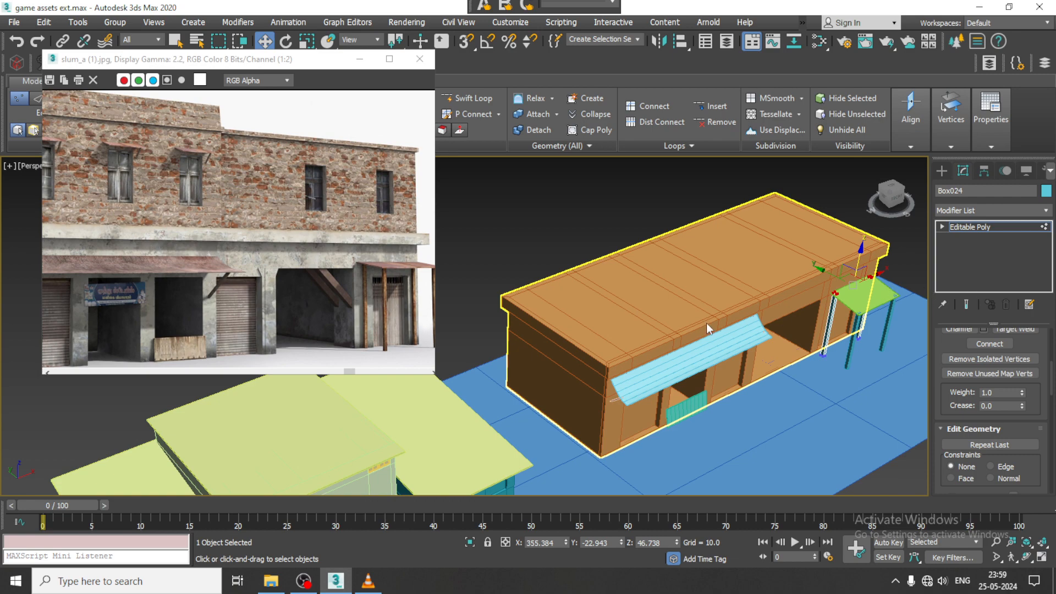
pyautogui.press('4')
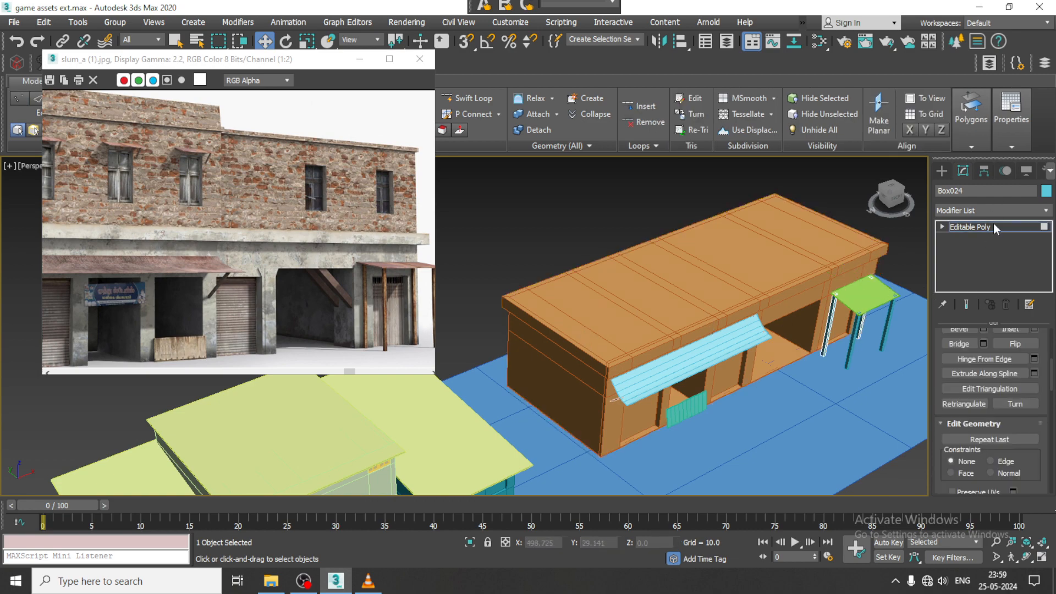
pyautogui.click(615, 250)
pyautogui.press('4')
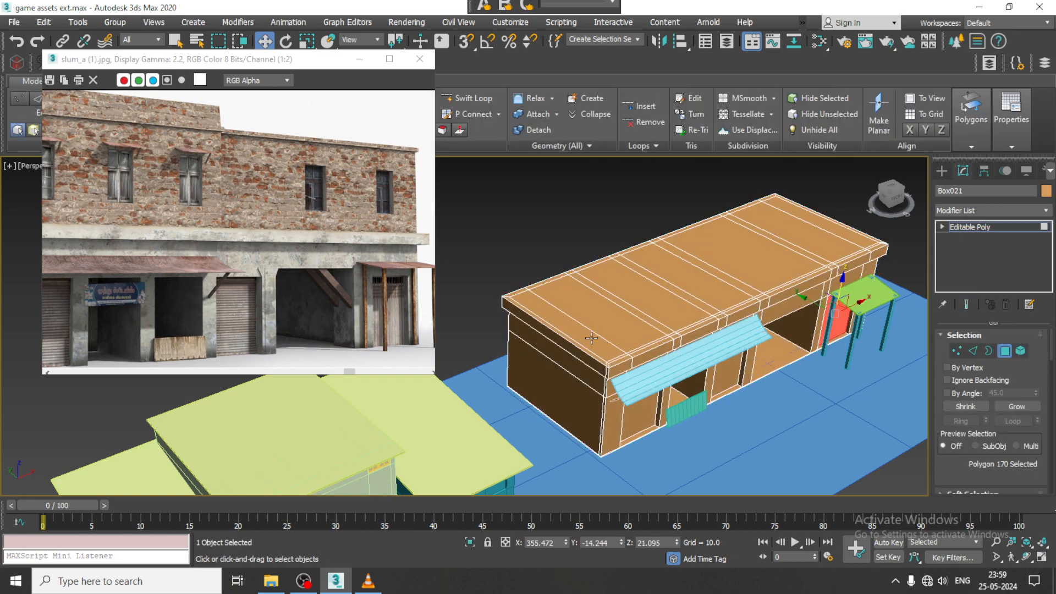
pyautogui.click(591, 338)
pyautogui.keyDown('ctrl'); pyautogui.click(622, 330); pyautogui.keyUp('ctrl')
pyautogui.keyDown('ctrl'); pyautogui.click(679, 317); pyautogui.keyUp('ctrl')
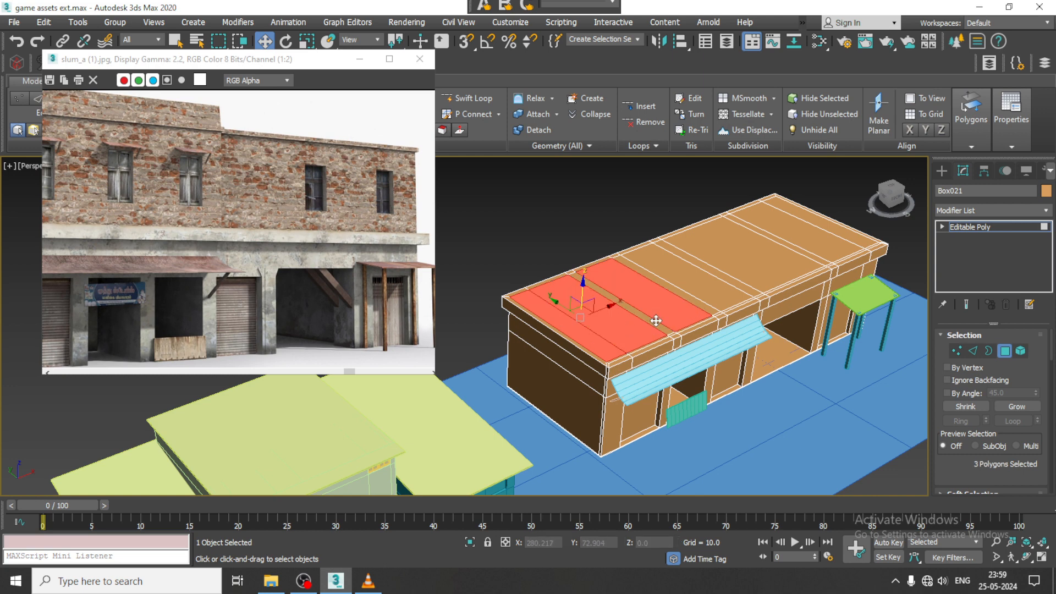
pyautogui.keyDown('ctrl'); pyautogui.click(656, 320); pyautogui.keyUp('ctrl')
pyautogui.keyDown('ctrl'); pyautogui.click(720, 296); pyautogui.keyUp('ctrl')
pyautogui.keyDown('ctrl'); pyautogui.click(744, 285); pyautogui.keyUp('ctrl')
pyautogui.keyDown('ctrl'); pyautogui.click(804, 257); pyautogui.keyUp('ctrl')
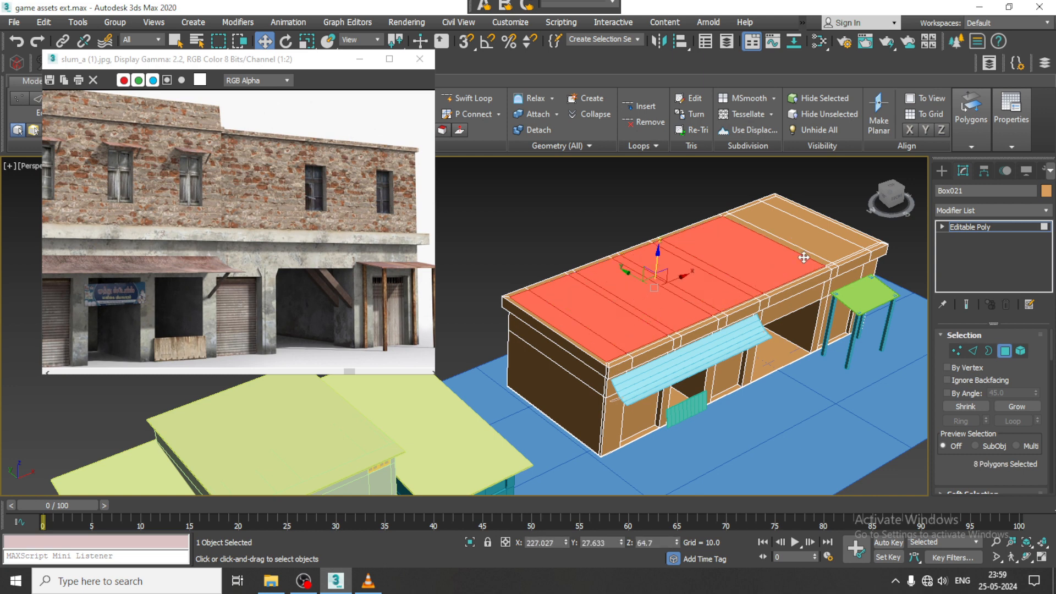
pyautogui.keyDown('ctrl'); pyautogui.click(811, 255); pyautogui.keyUp('ctrl')
pyautogui.keyDown('ctrl'); pyautogui.click(846, 239); pyautogui.keyUp('ctrl')
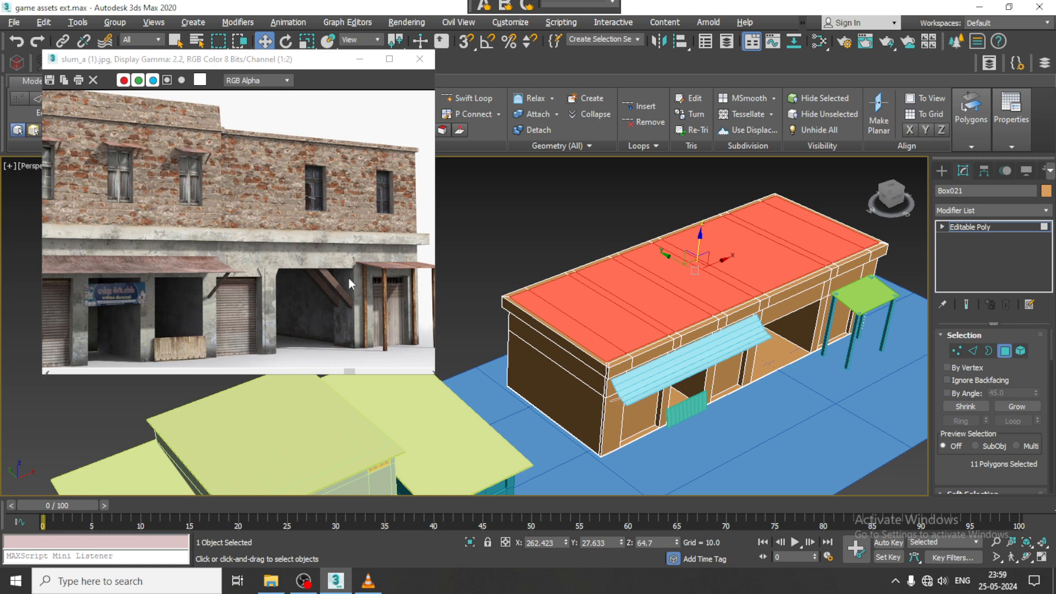
# - Add the narrow roof strips to the polygon selection, leaving out the front strip above the open bay and the canopy doorway
pyautogui.scroll(-1, 349, 278)
pyautogui.keyDown('alt'); pyautogui.moveTo(713, 324); pyautogui.dragTo(735, 337, button='middle'); pyautogui.keyUp('alt')
pyautogui.scroll(2, 315, 244)
pyautogui.scroll(-1, 315, 244)
pyautogui.click(467, 98)
pyautogui.rightClick(734, 337)
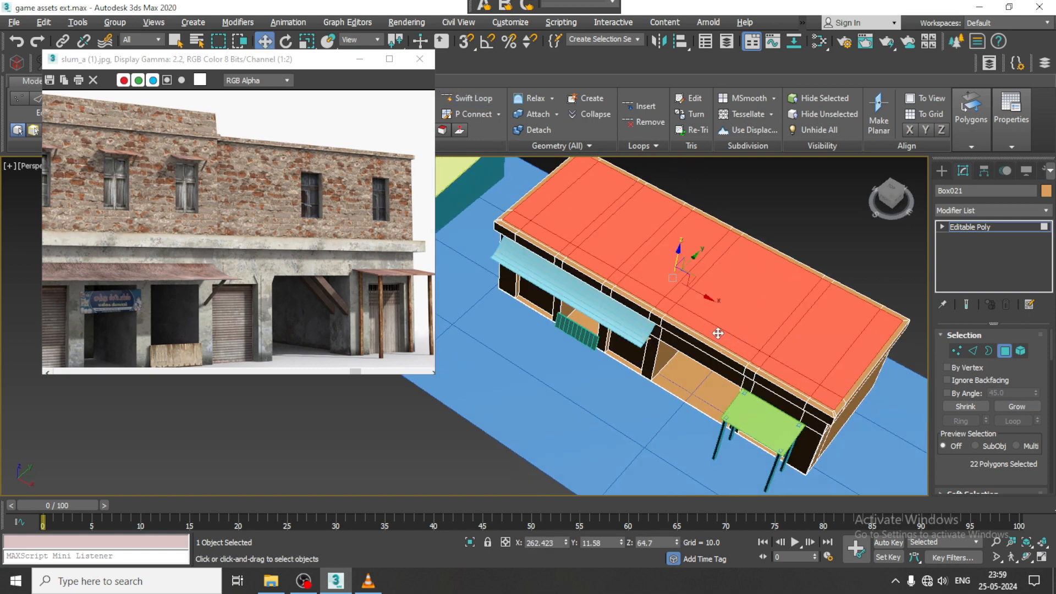
pyautogui.keyDown('alt'); pyautogui.click(717, 333); pyautogui.keyUp('alt')
pyautogui.keyDown('alt'); pyautogui.click(776, 369); pyautogui.keyUp('alt')
pyautogui.keyDown('alt'); pyautogui.click(829, 398); pyautogui.keyUp('alt')
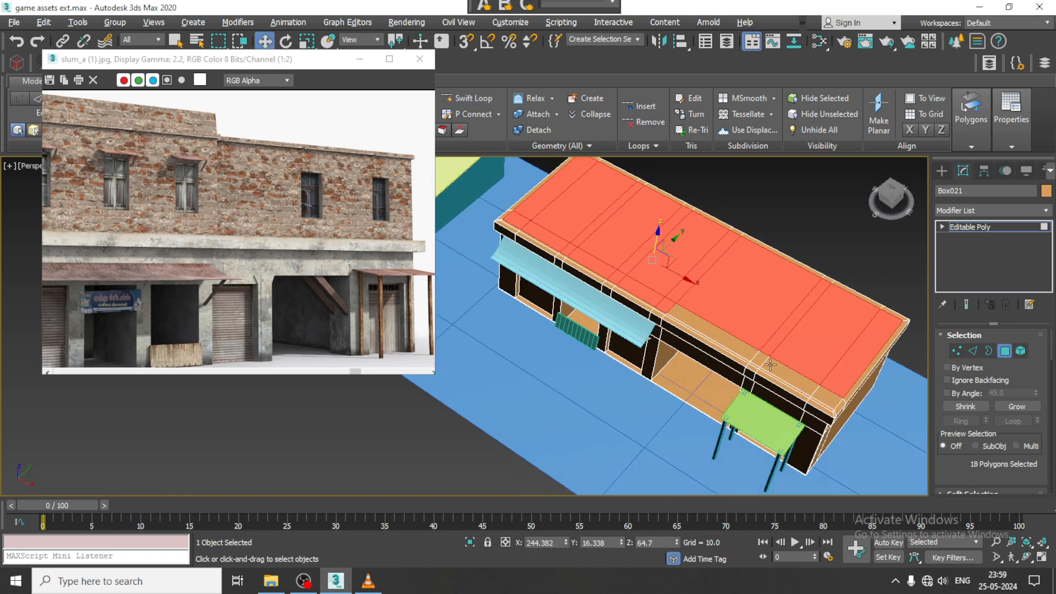
# - Extrude the selected roof polygons upward by 64.205 to form the building's upper storey
pyautogui.keyDown('alt'); pyautogui.moveTo(715, 346); pyautogui.dragTo(773, 325, button='middle'); pyautogui.keyUp('alt')
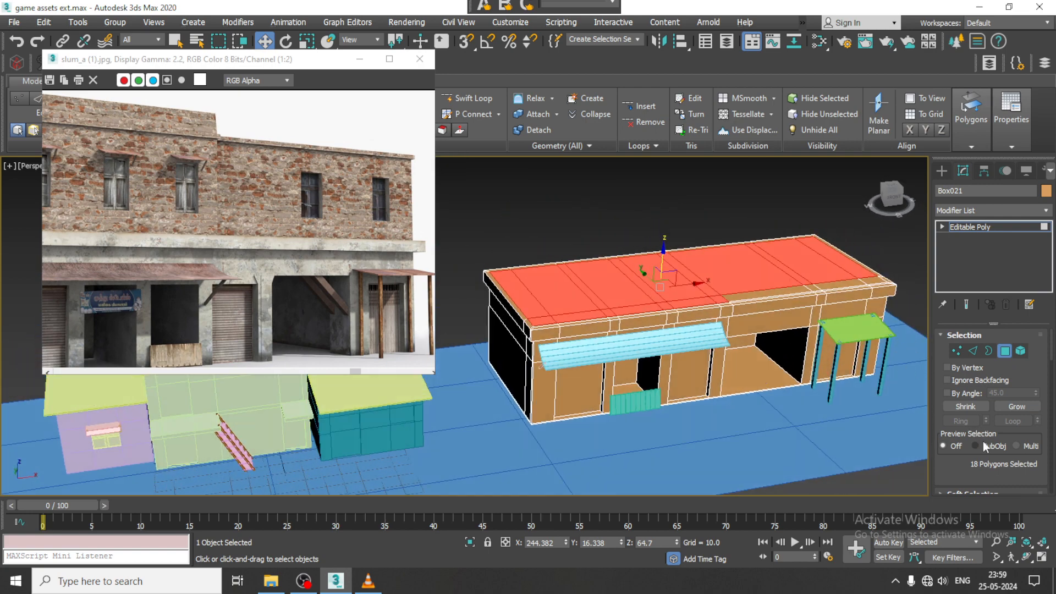
pyautogui.scroll(-3, 984, 418)
pyautogui.click(984, 390)
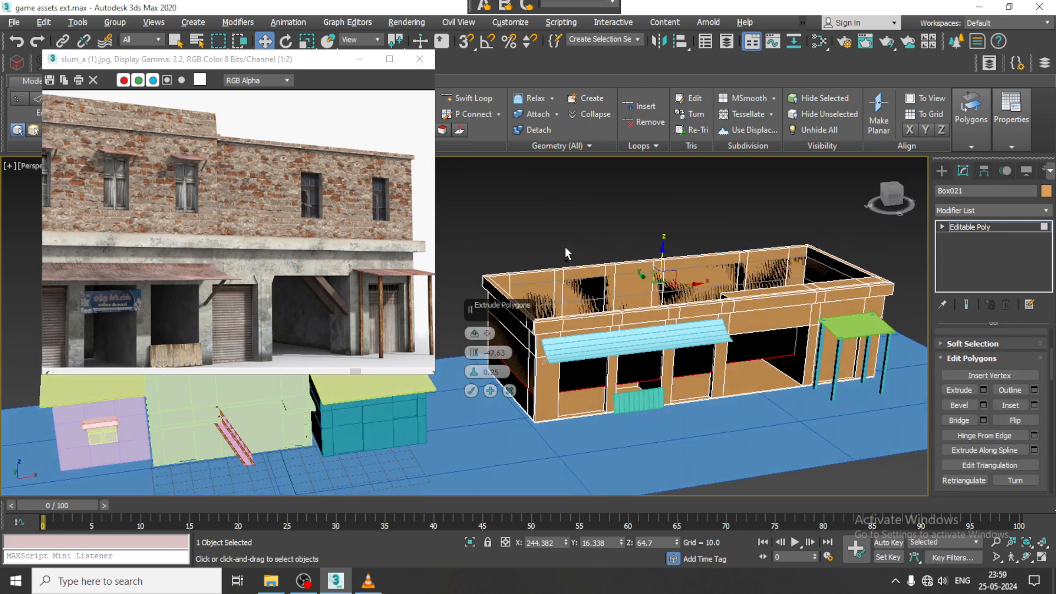
pyautogui.moveTo(476, 356); pyautogui.dragTo(379, 315)
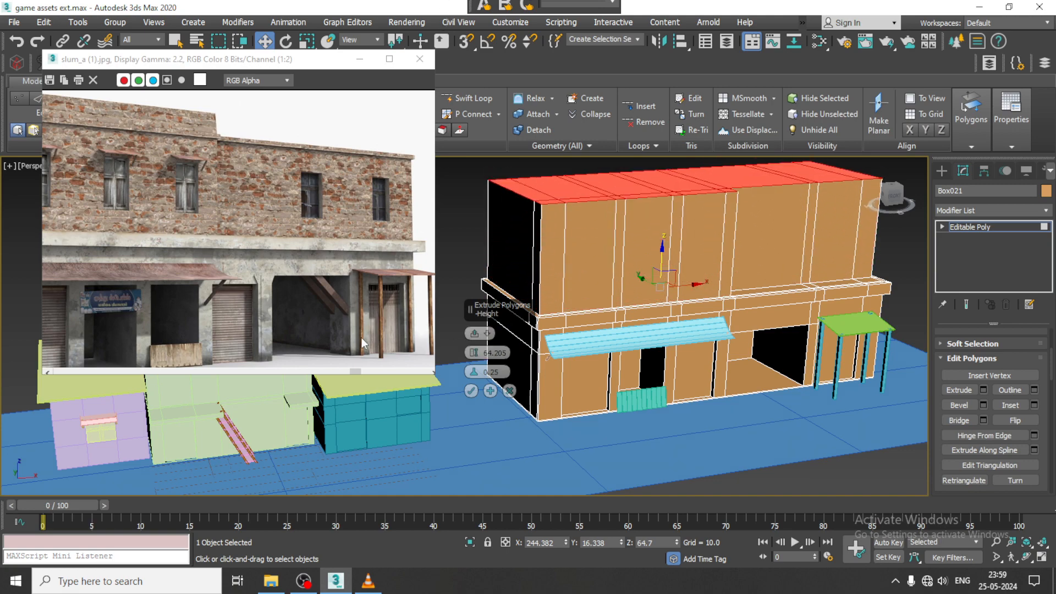
pyautogui.click(471, 391)
# - In the Front view, draw a straight line sloping down across the open bay to the pillar beside the canopy
pyautogui.keyDown('alt'); pyautogui.moveTo(470, 391); pyautogui.dragTo(755, 358, button='middle'); pyautogui.keyUp('alt')
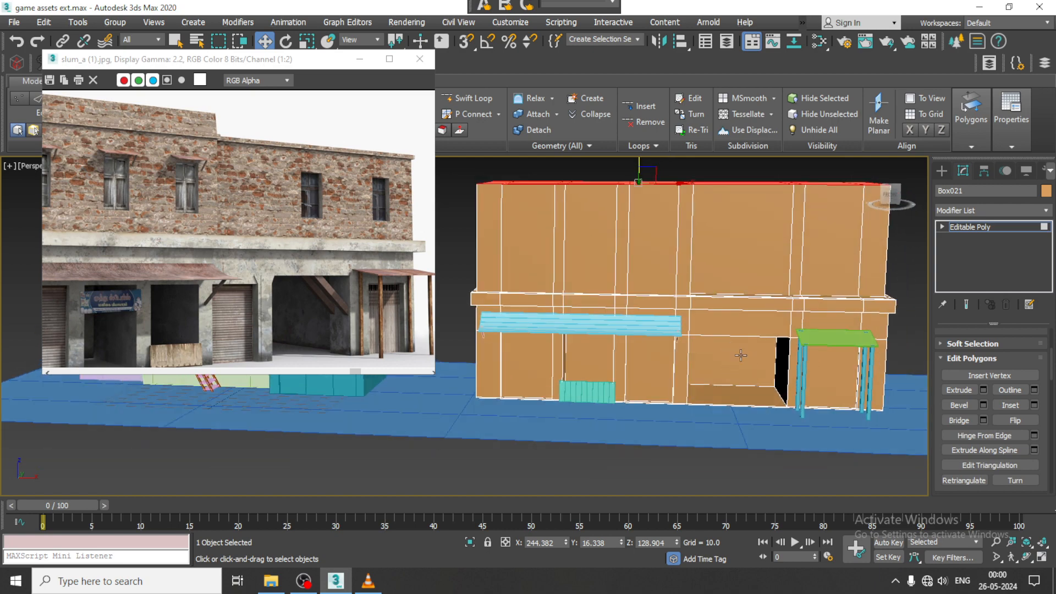
pyautogui.scroll(4, 740, 355)
pyautogui.hotkey('alt', 'w')
pyautogui.middleClick(747, 262)
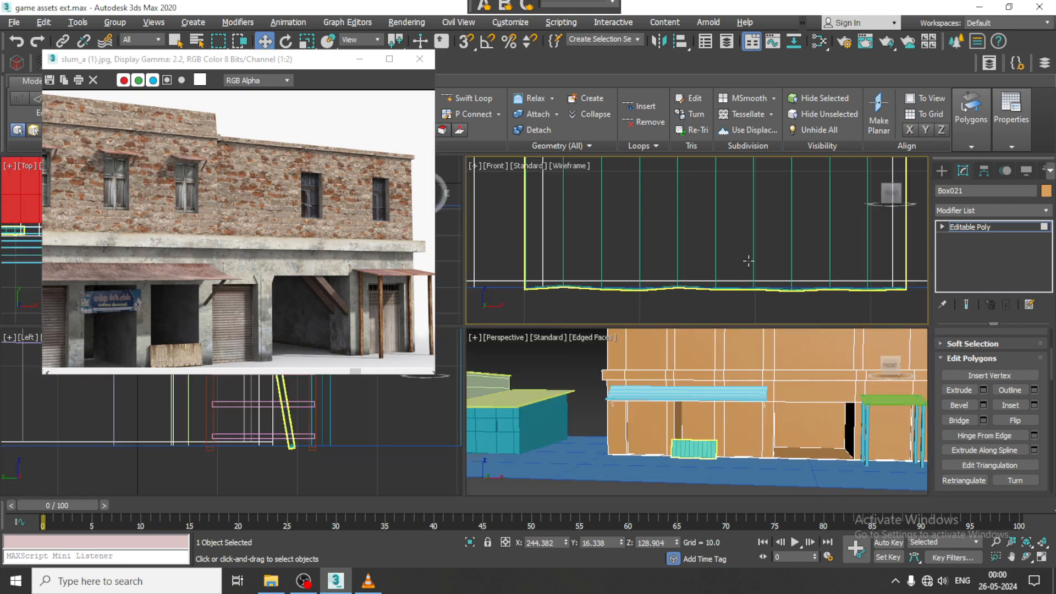
pyautogui.press('z')
pyautogui.hotkey('alt', 'w')
pyautogui.scroll(-5, 735, 259)
pyautogui.moveTo(715, 260); pyautogui.dragTo(757, 231, button='middle')
pyautogui.moveTo(748, 329); pyautogui.dragTo(722, 275, button='middle')
pyautogui.scroll(2, 721, 276)
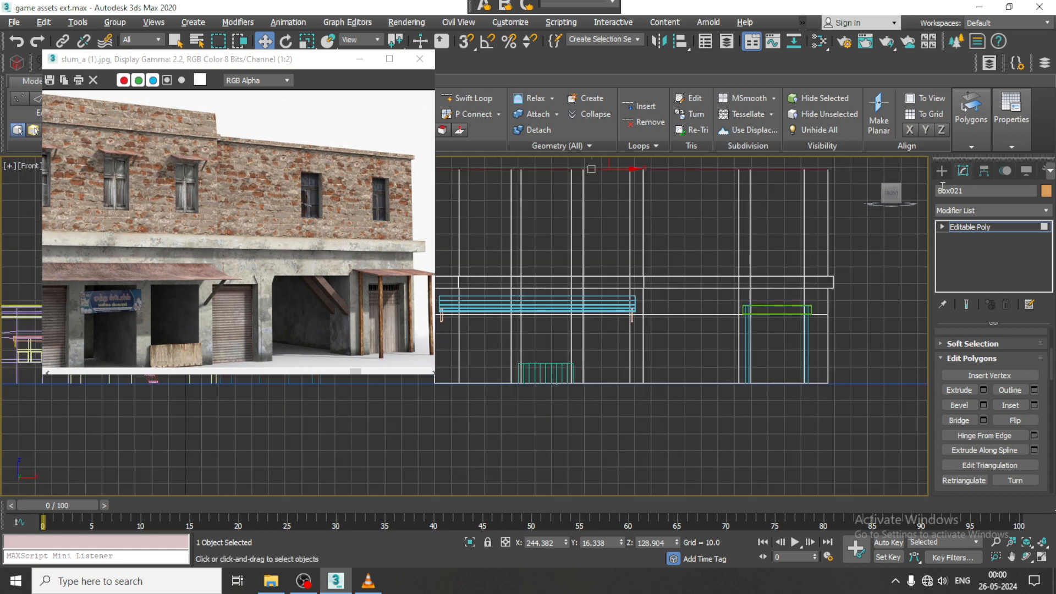
pyautogui.click(942, 171)
pyautogui.click(956, 189)
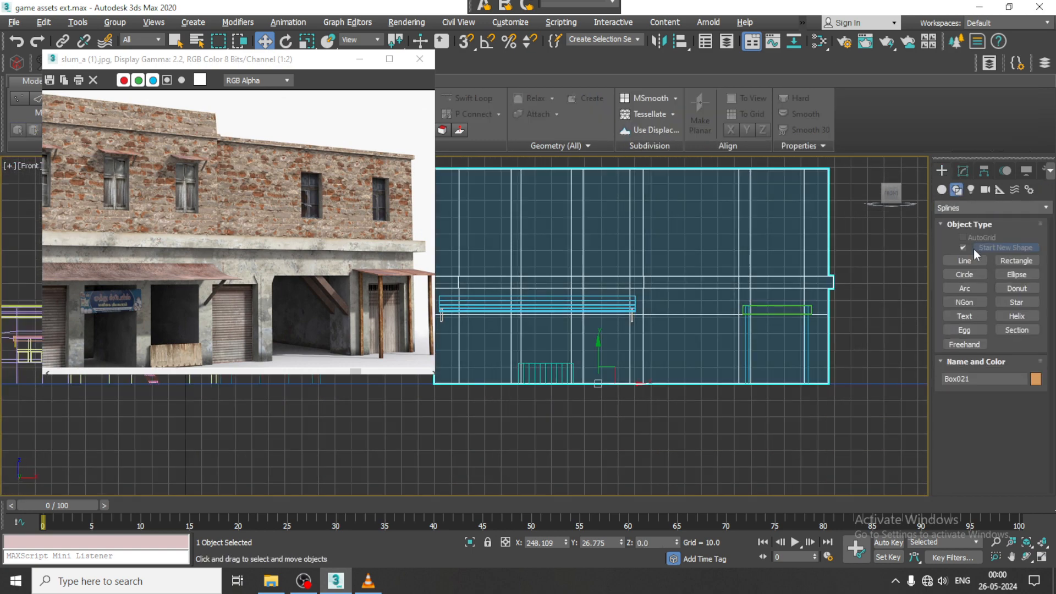
pyautogui.scroll(3, 687, 324)
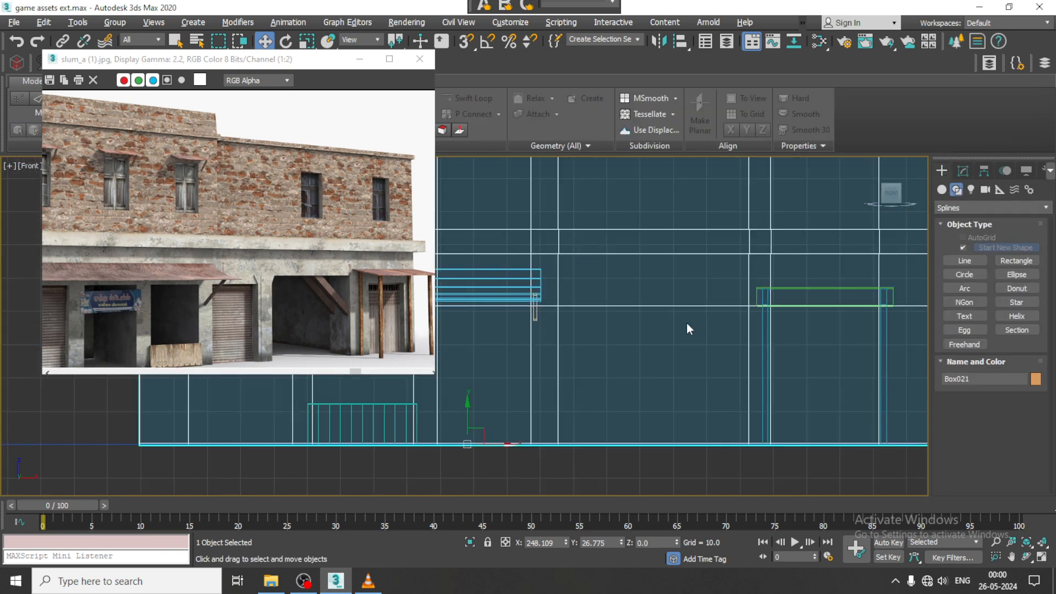
pyautogui.click(966, 261)
pyautogui.click(645, 296)
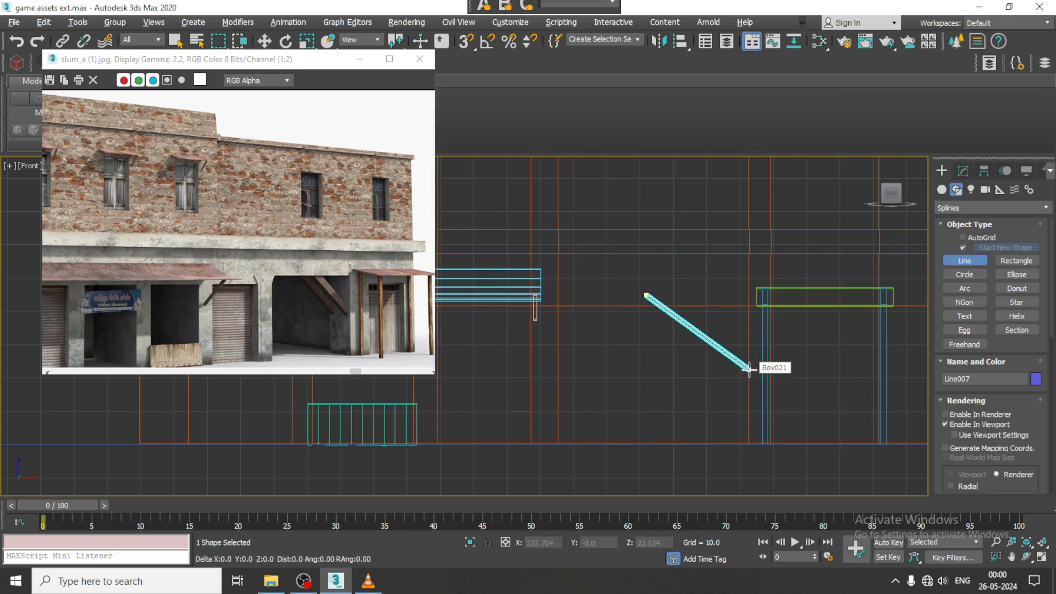
pyautogui.click(749, 368)
pyautogui.rightClick(748, 369)
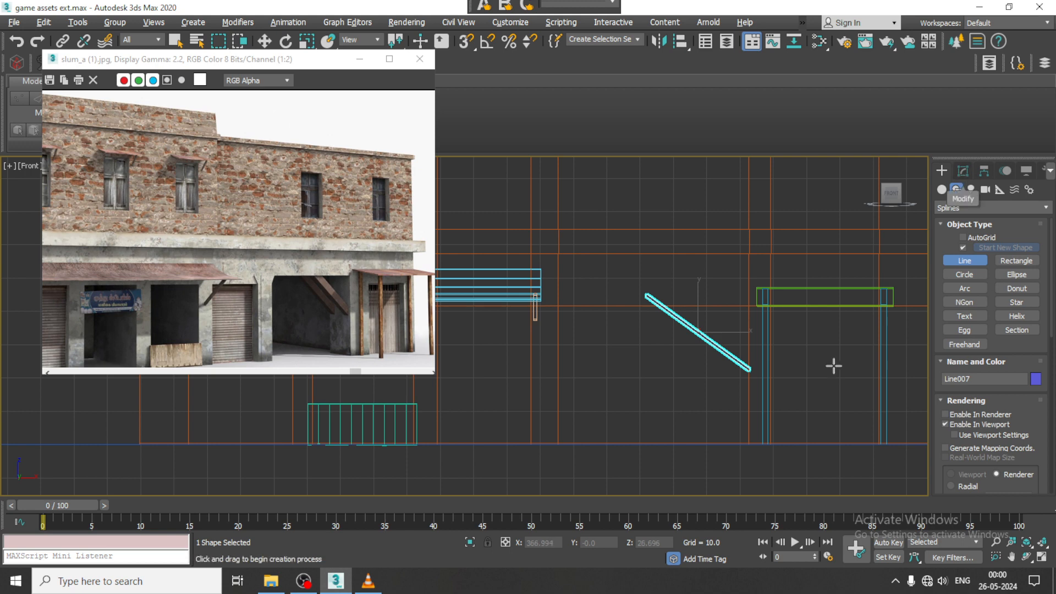
# - Set the diagonal brace's rectangular rendering section to a length of 2.632 and a width of 2.8
pyautogui.press('w')
pyautogui.hotkey('alt', 'w')
pyautogui.middleClick(812, 436)
pyautogui.press('z')
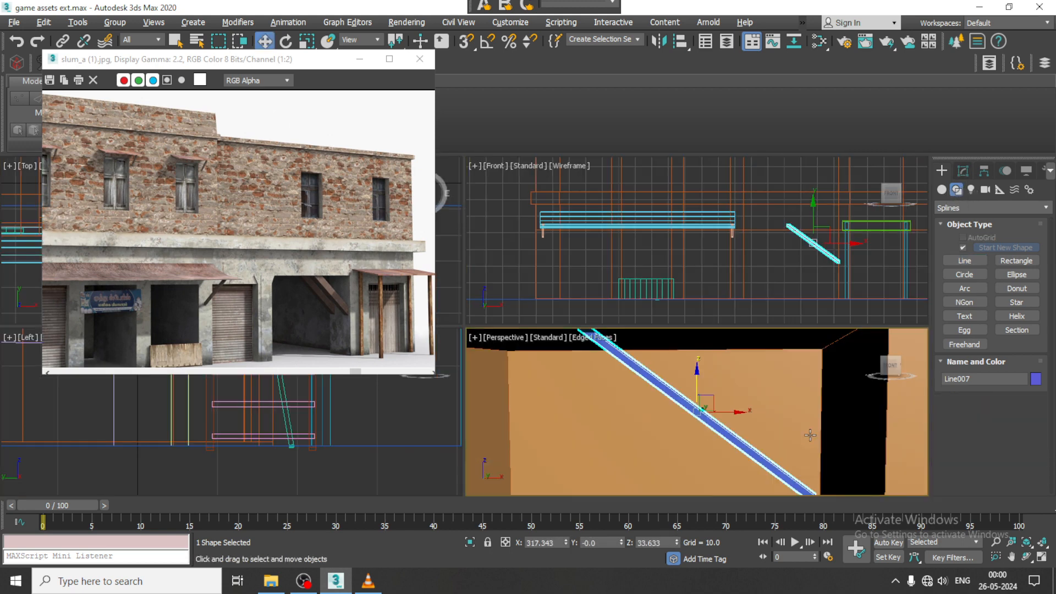
pyautogui.hotkey('alt', 'w')
pyautogui.scroll(-5, 711, 380)
pyautogui.moveTo(710, 378)
pyautogui.keyDown('alt'); pyautogui.mouseDown(button='middle')
pyautogui.moveTo(745, 373)
pyautogui.moveTo(727, 375)
pyautogui.mouseUp(button='middle'); pyautogui.keyUp('alt')
pyautogui.click(964, 172)
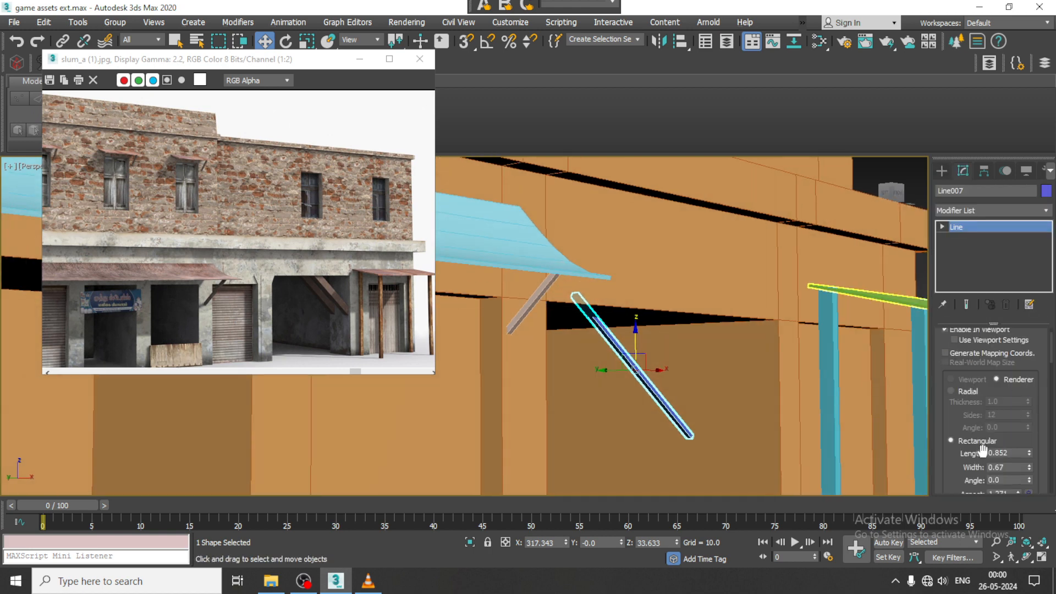
pyautogui.moveTo(1029, 451); pyautogui.dragTo(1002, 323)
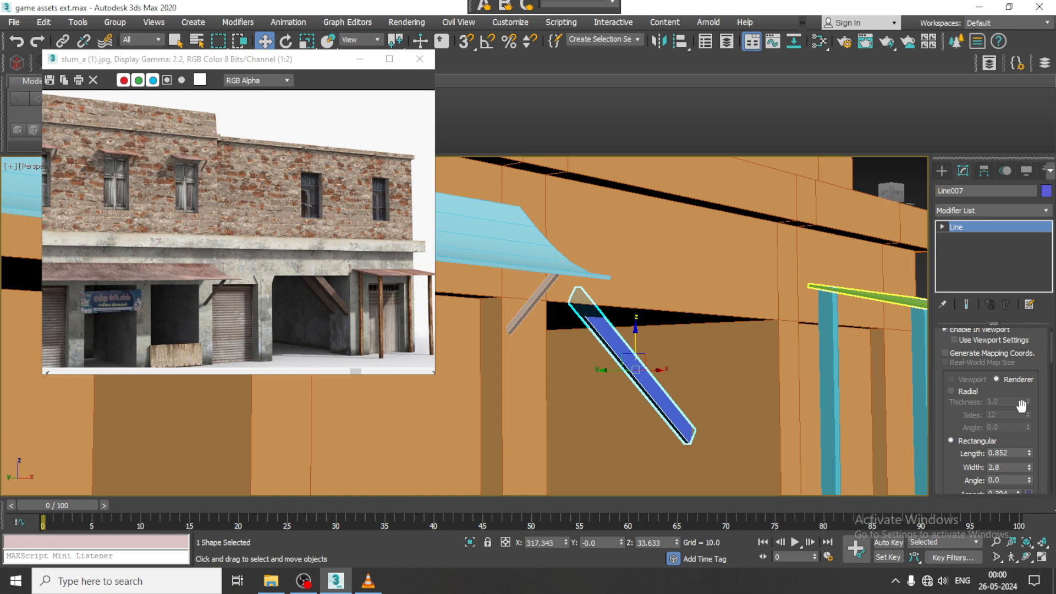
pyautogui.moveTo(1029, 454); pyautogui.dragTo(1027, 355)
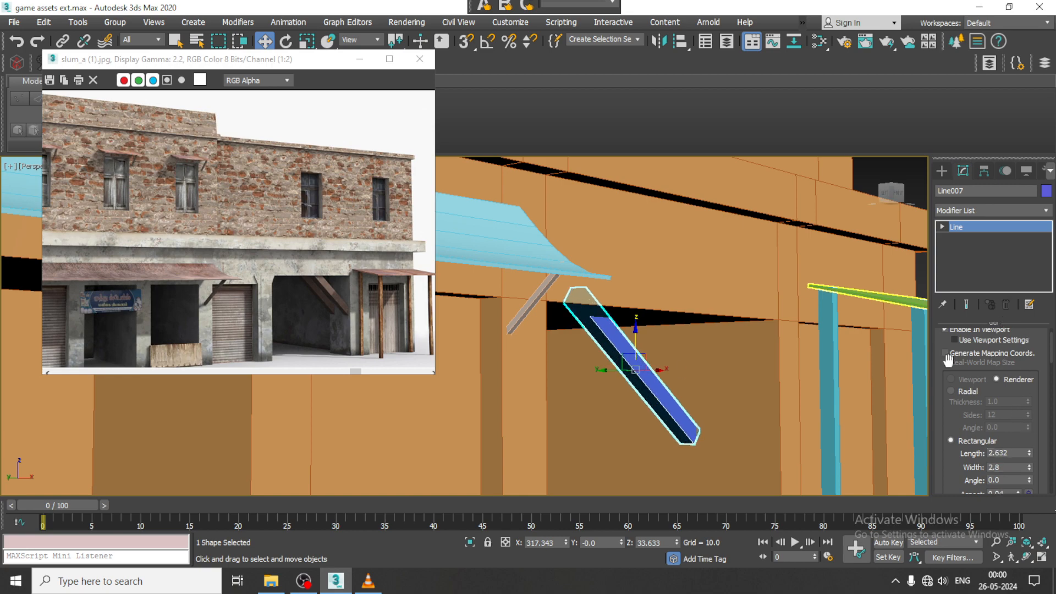
# - Move the diagonal brace forward to Y -6.909 and make one copy of it at Y -13.319
pyautogui.keyDown('alt'); pyautogui.moveTo(625, 364); pyautogui.dragTo(712, 358, button='middle'); pyautogui.keyUp('alt')
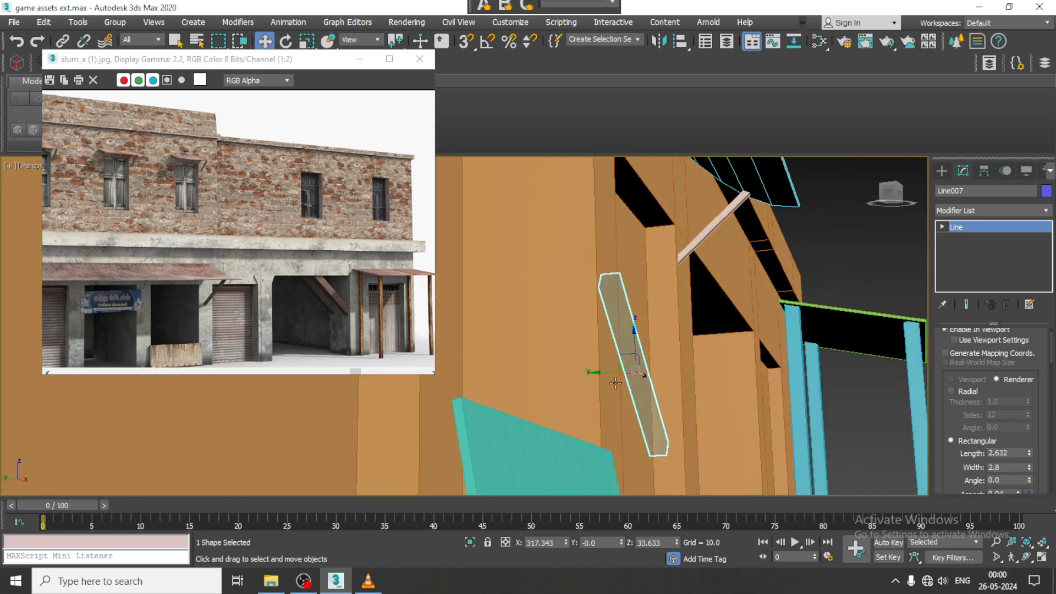
pyautogui.moveTo(605, 373); pyautogui.dragTo(648, 368)
pyautogui.keyDown('alt'); pyautogui.moveTo(649, 368); pyautogui.dragTo(622, 365, button='middle'); pyautogui.keyUp('alt')
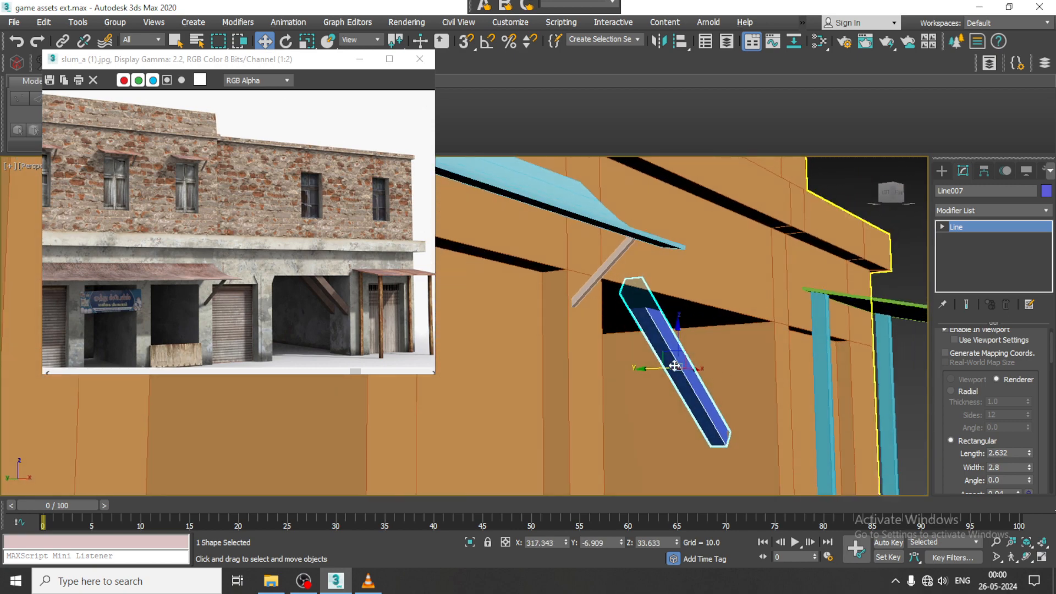
pyautogui.moveTo(651, 366)
pyautogui.keyDown('shift'); pyautogui.mouseDown()
pyautogui.moveTo(644, 370)
pyautogui.moveTo(686, 374)
pyautogui.mouseUp(); pyautogui.keyUp('shift')
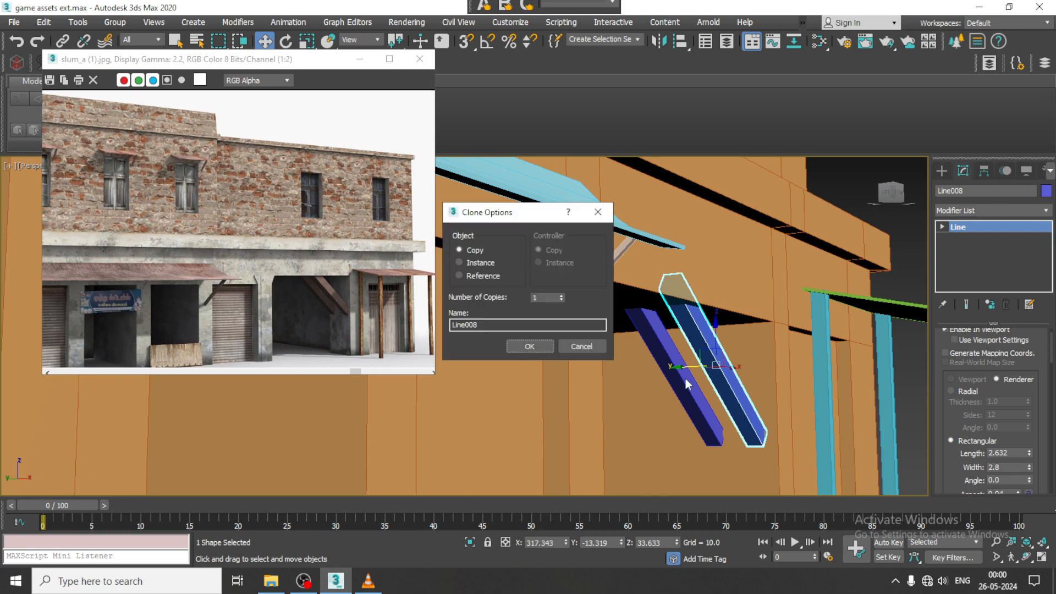
pyautogui.click(540, 351)
# - In the Front view, select both diagonal braces and convert them to Editable Poly
pyautogui.hotkey('alt', 'w')
pyautogui.hotkey('alt', 'w')
pyautogui.moveTo(696, 363); pyautogui.dragTo(666, 308, button='middle')
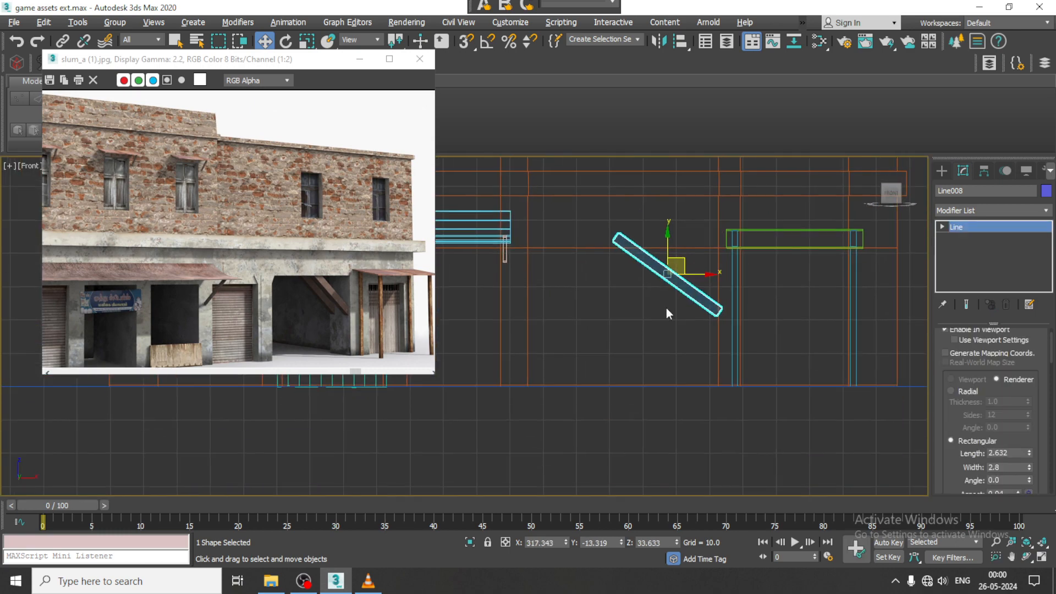
pyautogui.scroll(4, 667, 308)
pyautogui.moveTo(758, 260); pyautogui.dragTo(759, 261)
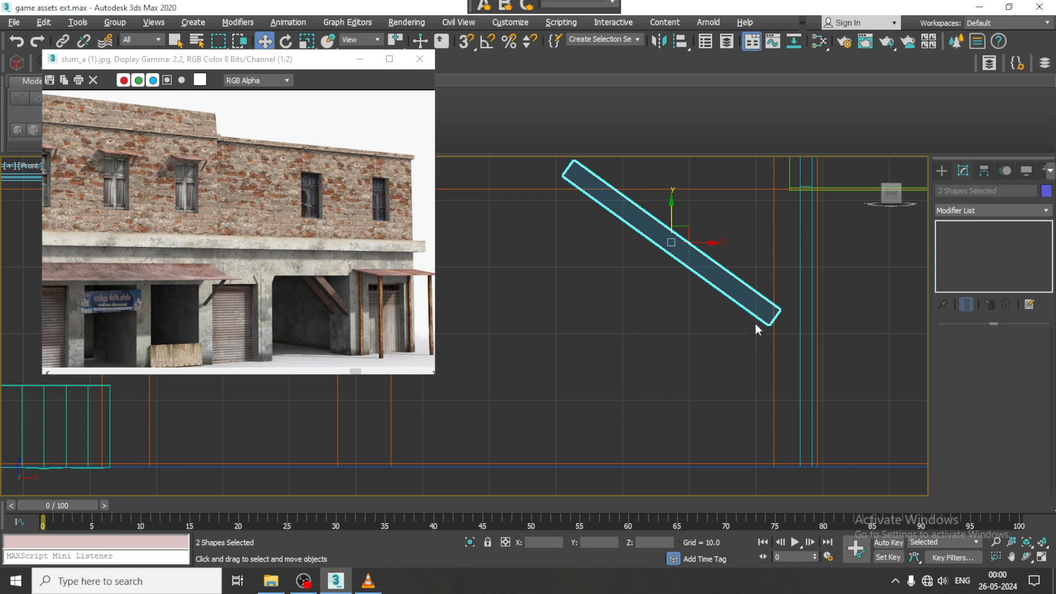
pyautogui.click(744, 333)
pyautogui.moveTo(743, 335); pyautogui.dragTo(727, 253)
pyautogui.rightClick(714, 259)
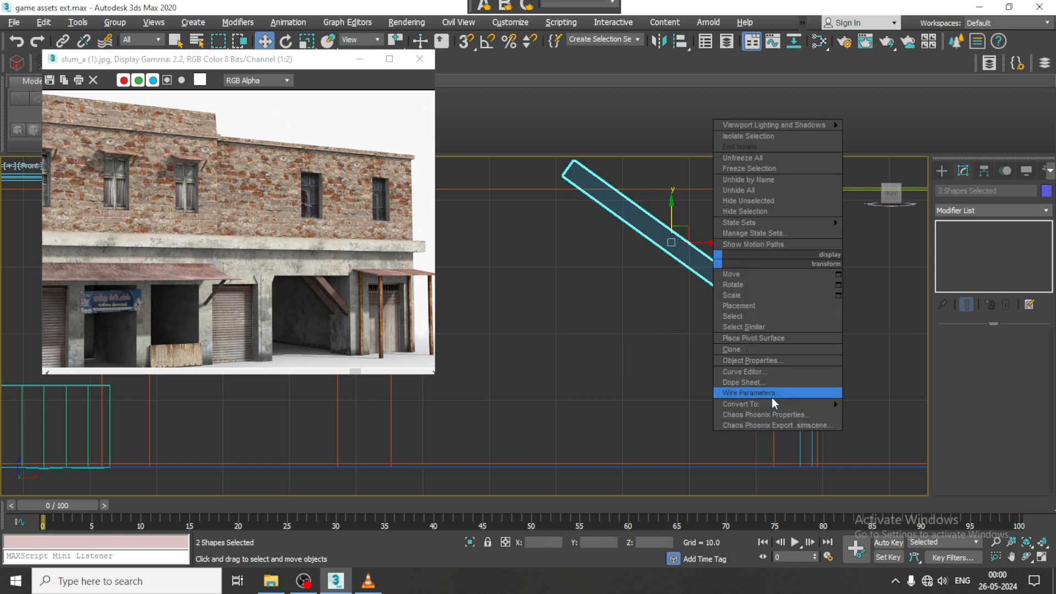
pyautogui.click(901, 424)
pyautogui.click(725, 301)
pyautogui.click(729, 299)
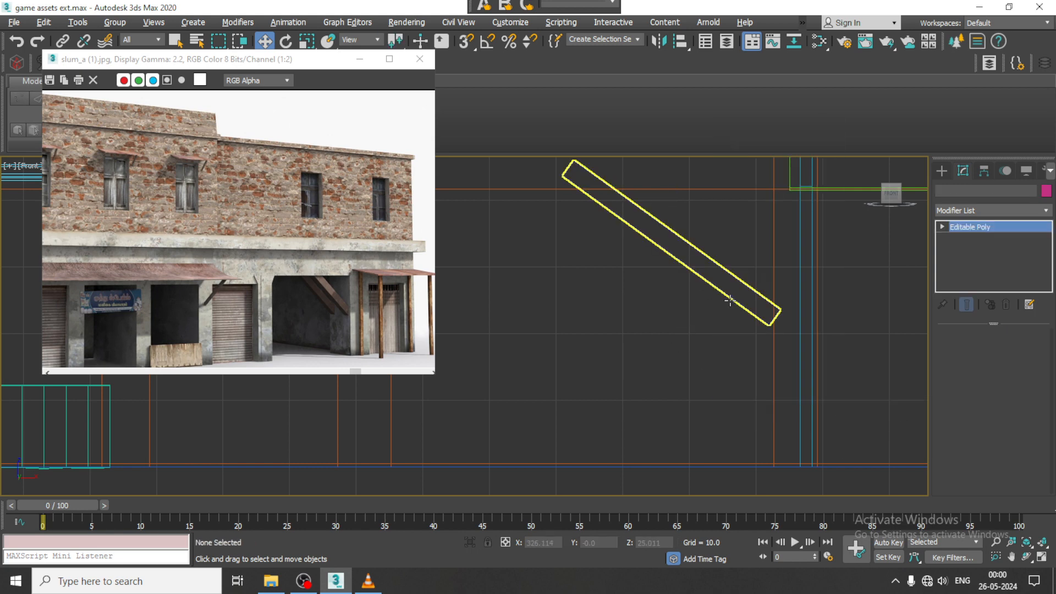
# - Move the front diagonal brace's lower-end vertices to fit the pillar, with the bottom corner at X 333.151, Z 20.362
pyautogui.scroll(2, 752, 315)
pyautogui.press('1')
pyautogui.moveTo(765, 341); pyautogui.dragTo(813, 329)
pyautogui.moveTo(788, 291); pyautogui.dragTo(791, 300)
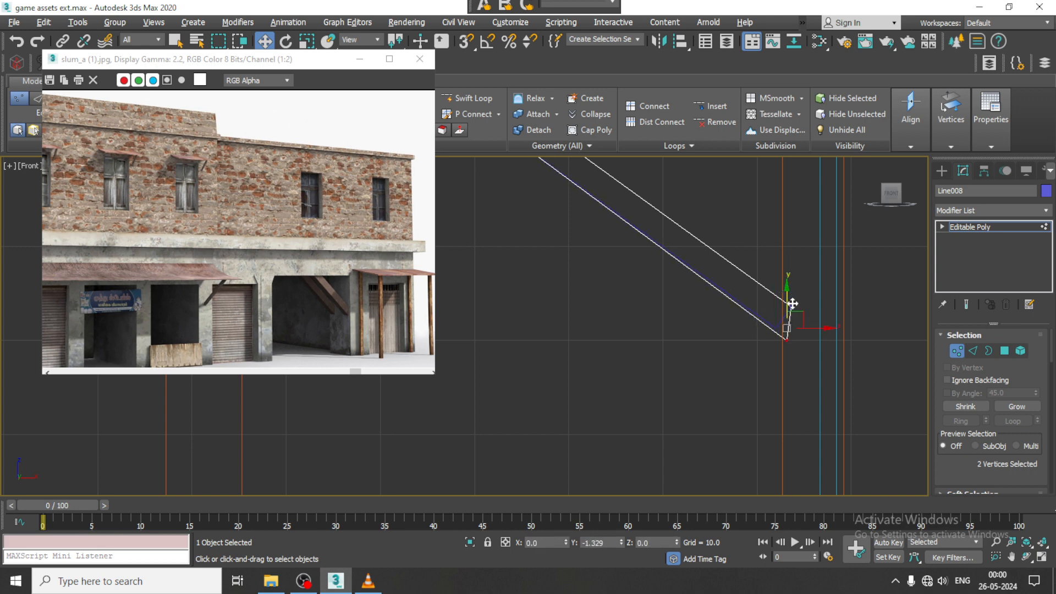
pyautogui.scroll(2, 790, 309)
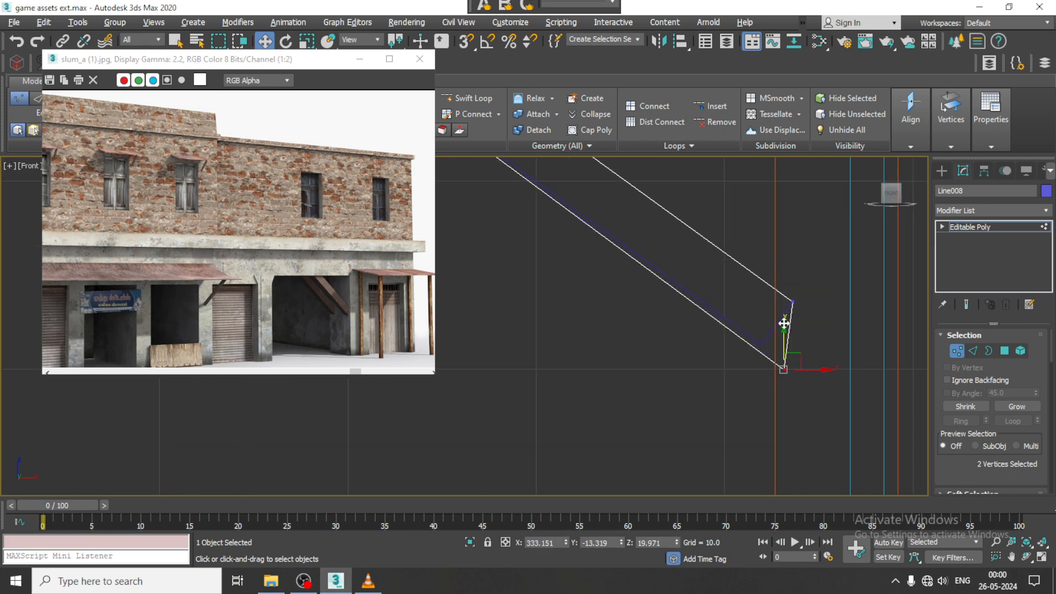
pyautogui.moveTo(784, 323); pyautogui.dragTo(785, 324)
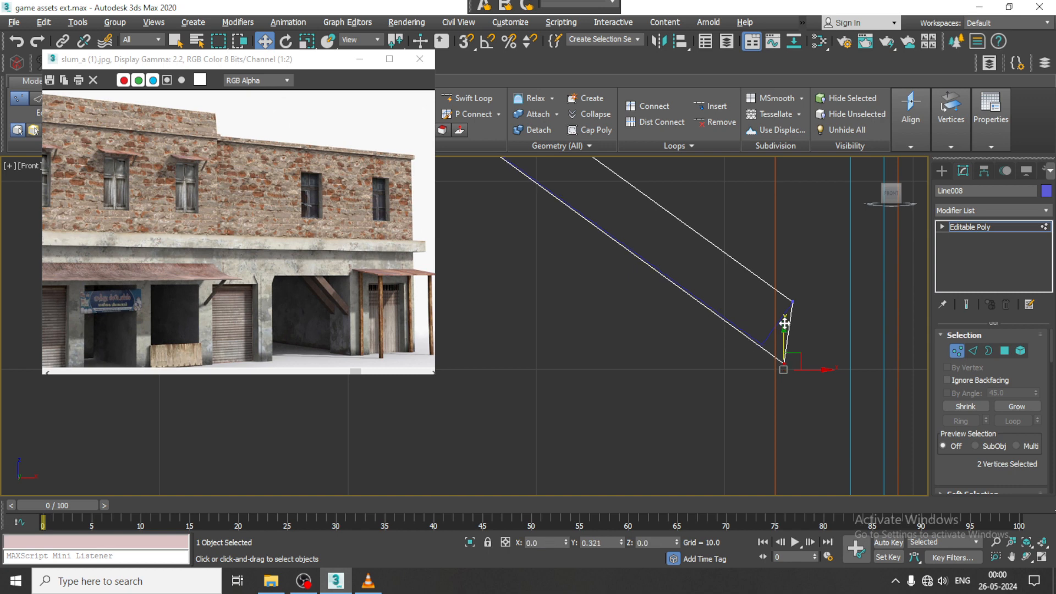
pyautogui.click(1000, 227)
# - Convert the other diagonal brace to Editable Poly and move its bottom corner vertices against the pillar to X 333.163, Z 20.287
pyautogui.rightClick(763, 330)
pyautogui.moveTo(820, 477)
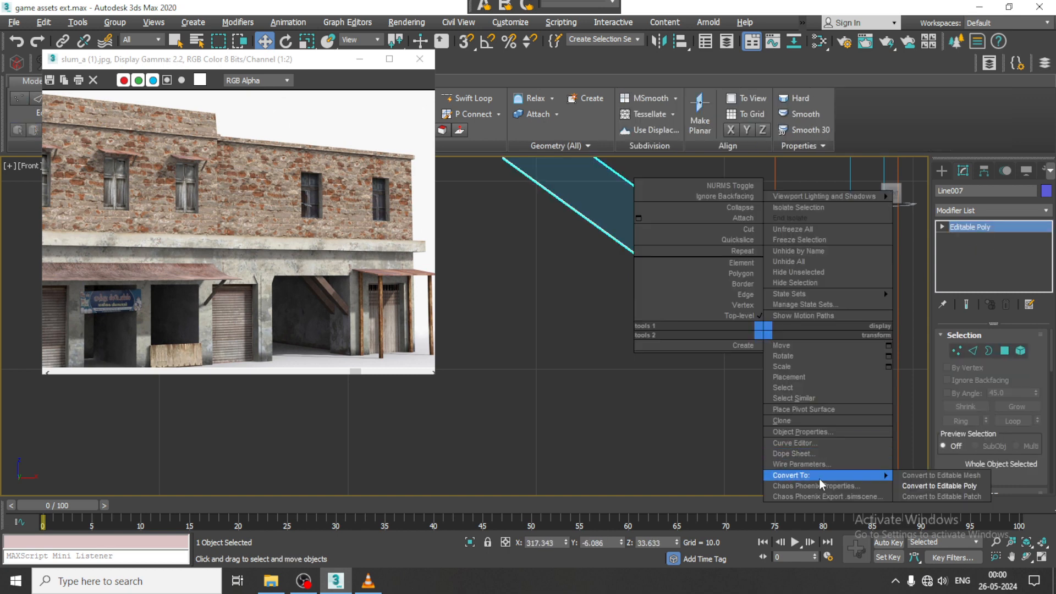
pyautogui.click(978, 486)
pyautogui.press('1')
pyautogui.moveTo(711, 371); pyautogui.dragTo(802, 351)
pyautogui.hotkey('alt', 'w')
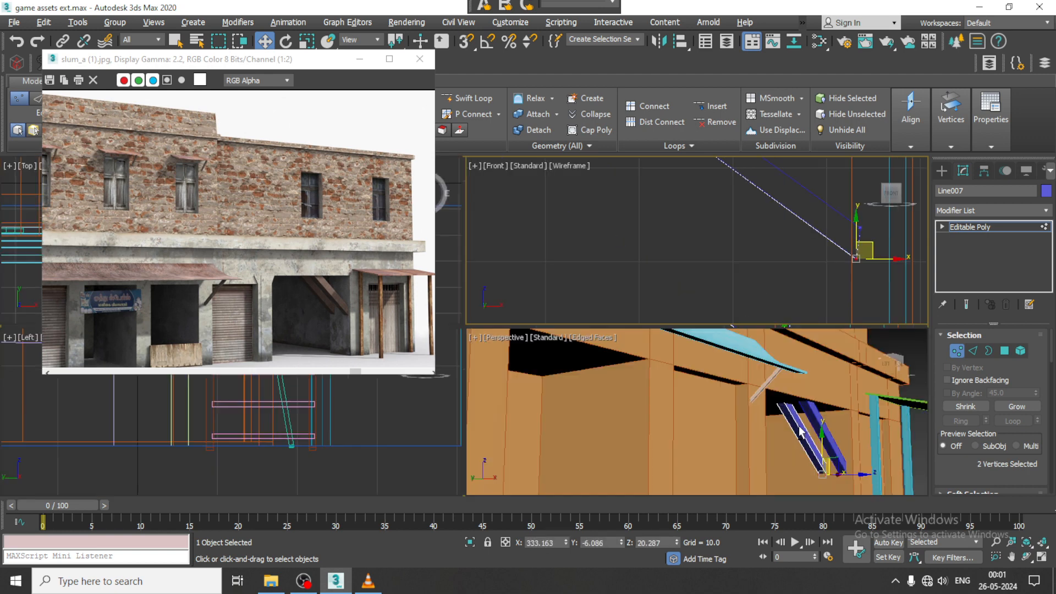
pyautogui.middleClick(777, 426)
pyautogui.hotkey('alt', 'w')
pyautogui.keyDown('alt'); pyautogui.moveTo(770, 385); pyautogui.dragTo(698, 411, button='middle'); pyautogui.keyUp('alt')
pyautogui.scroll(-2, 690, 390)
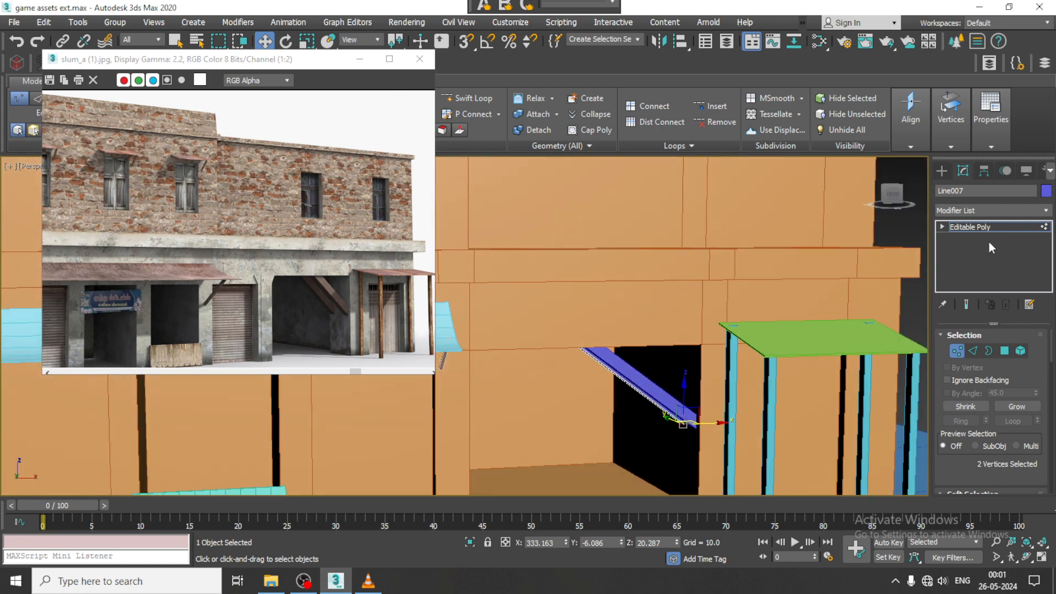
pyautogui.click(986, 227)
# - Compare the whole shop building with the reference image, checking the canopies, upper storey and open bay braces
pyautogui.scroll(-6, 752, 346)
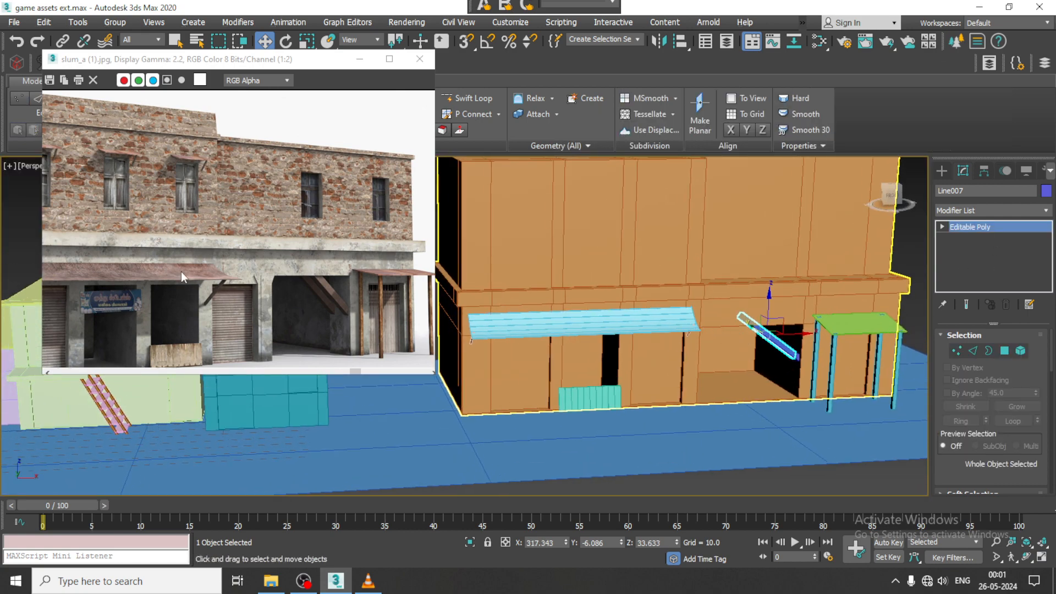
pyautogui.scroll(-2, 181, 272)
pyautogui.moveTo(182, 270); pyautogui.dragTo(257, 292, button='middle')
pyautogui.moveTo(204, 245); pyautogui.dragTo(311, 247, button='middle')
pyautogui.moveTo(657, 266); pyautogui.dragTo(841, 294, button='middle')
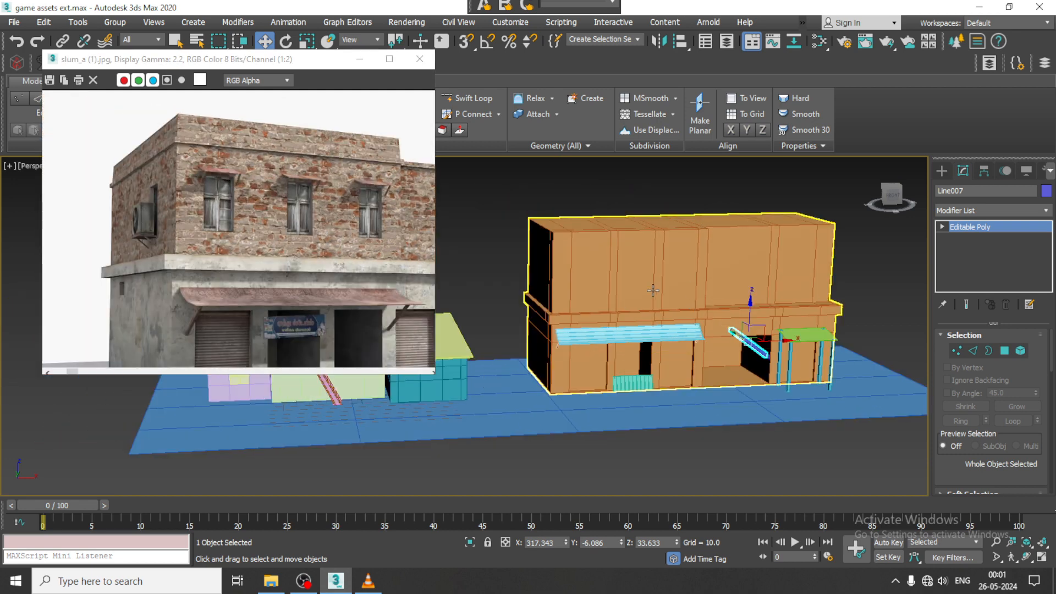
pyautogui.keyDown('alt'); pyautogui.moveTo(633, 278); pyautogui.dragTo(648, 284, button='middle'); pyautogui.keyUp('alt')
pyautogui.scroll(-1, 347, 276)
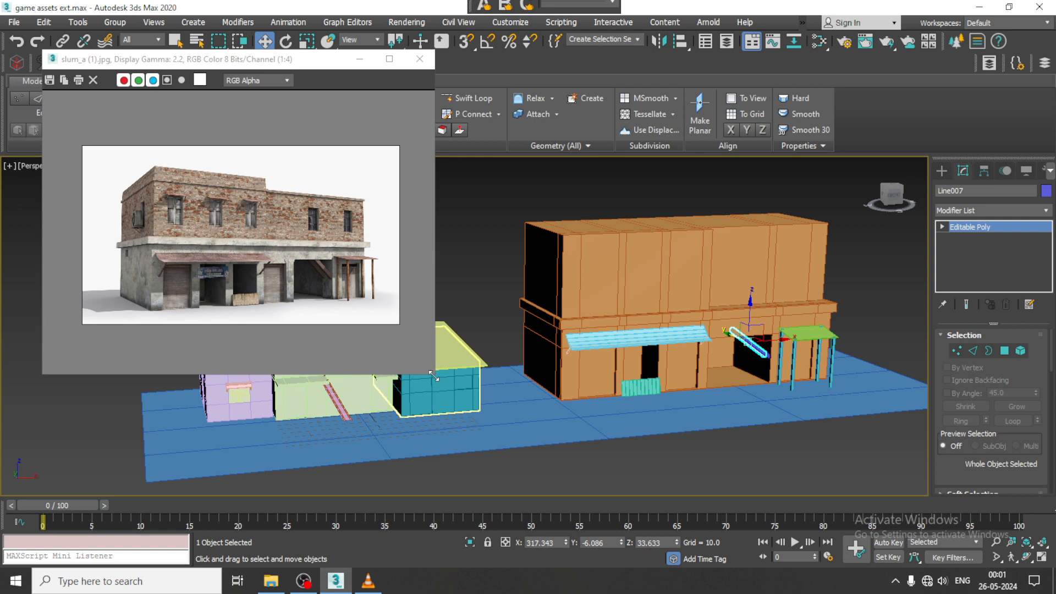
# - Shrink the reference image window and frame the whole pictured building inside it
pyautogui.moveTo(433, 376); pyautogui.dragTo(324, 254)
pyautogui.moveTo(190, 141); pyautogui.dragTo(161, 121, button='middle')
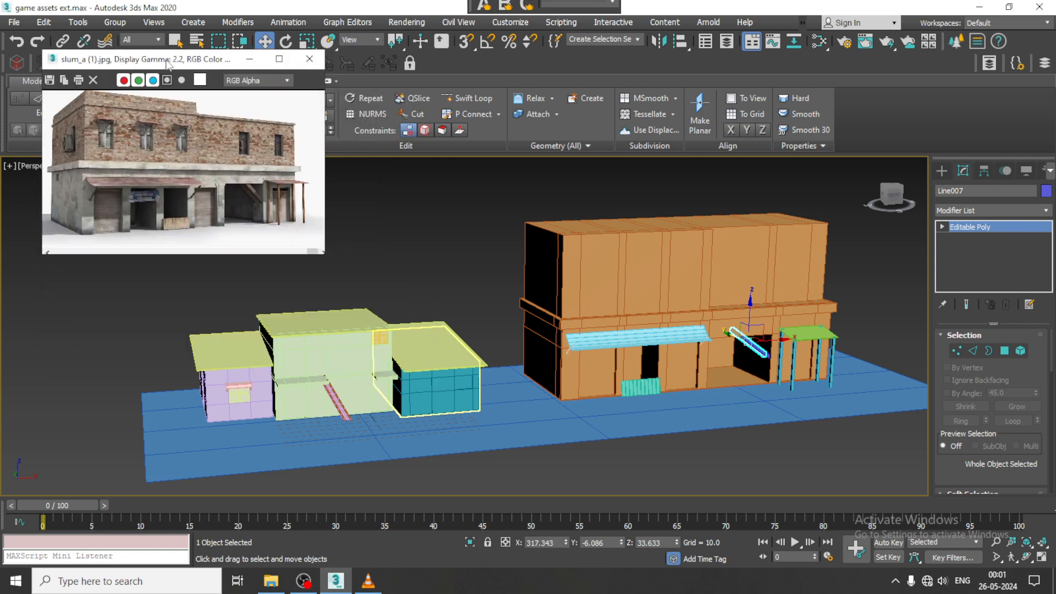
pyautogui.moveTo(168, 65); pyautogui.dragTo(135, 45)
pyautogui.scroll(-1, 272, 195)
pyautogui.scroll(1, 275, 198)
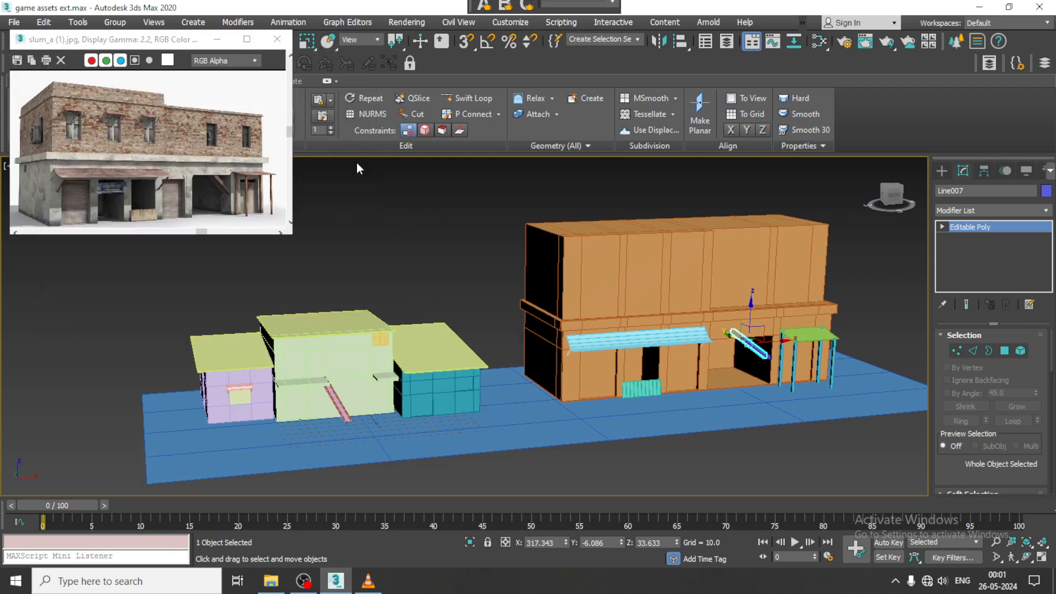
pyautogui.moveTo(147, 42); pyautogui.dragTo(180, 209)
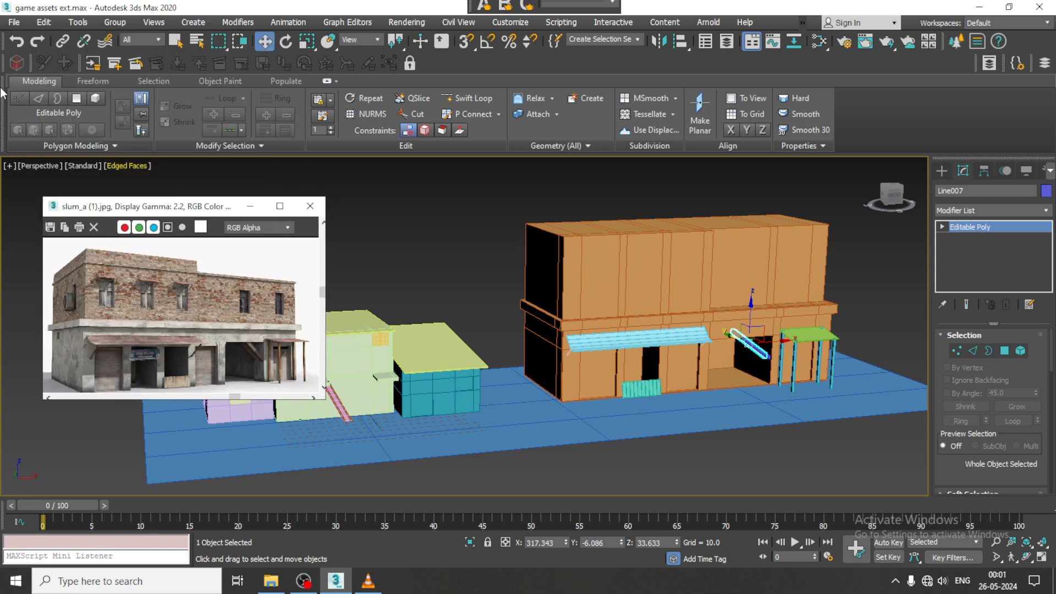
# - Collapse the modeling ribbon and enlarge the Perspective view in Expert Mode, keeping the reference image clear of the modelled buildings
pyautogui.click(48, 81)
pyautogui.click(345, 150)
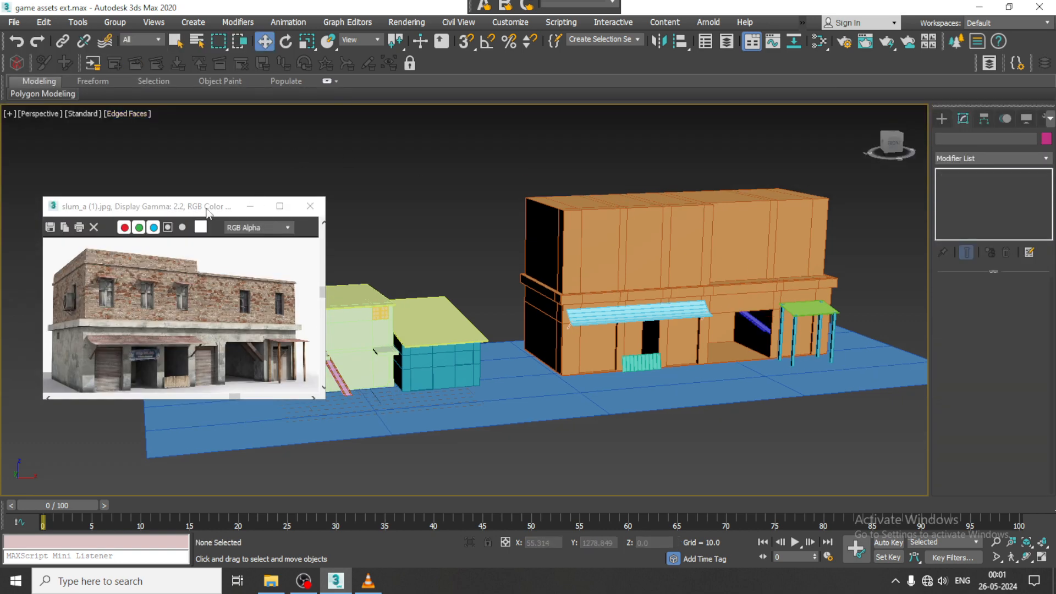
pyautogui.moveTo(207, 214); pyautogui.dragTo(174, 44)
pyautogui.hotkey('ctrl', 'x')
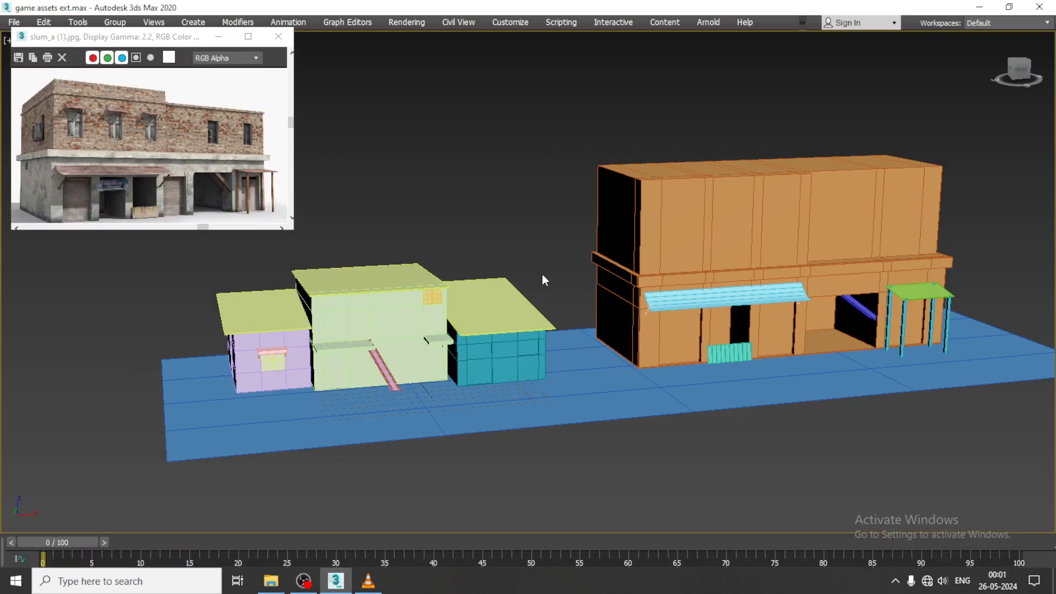
pyautogui.scroll(3, 542, 274)
pyautogui.scroll(-4, 523, 273)
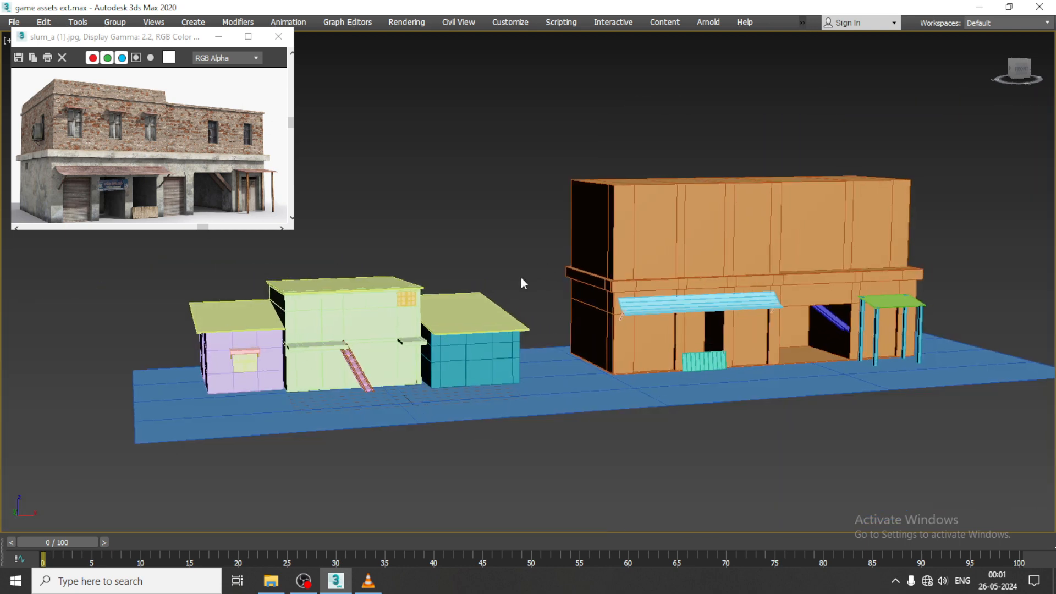
pyautogui.keyDown('alt'); pyautogui.moveTo(522, 278); pyautogui.dragTo(571, 160, button='middle'); pyautogui.keyUp('alt')
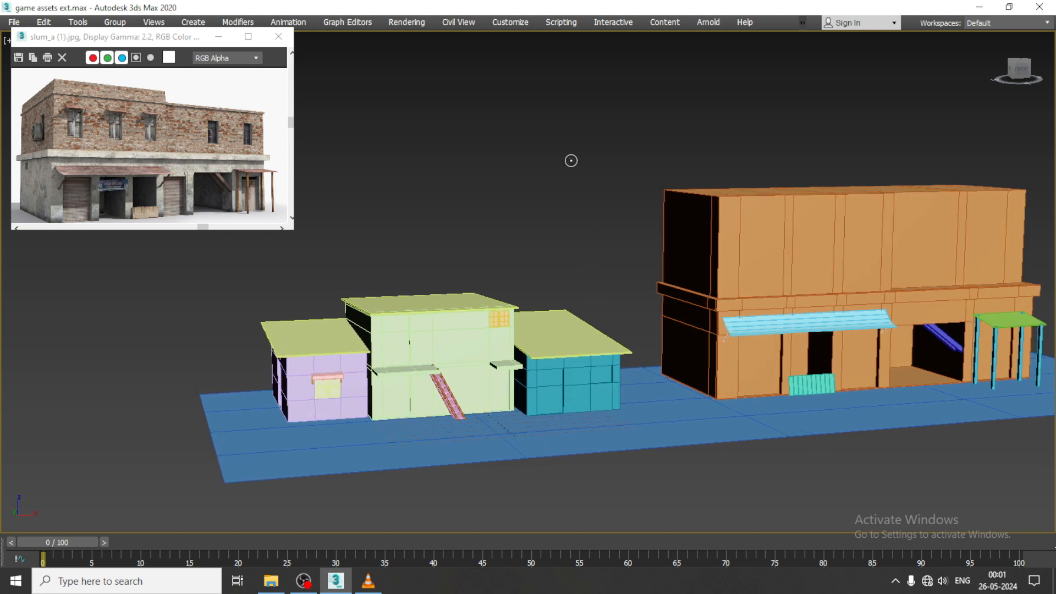